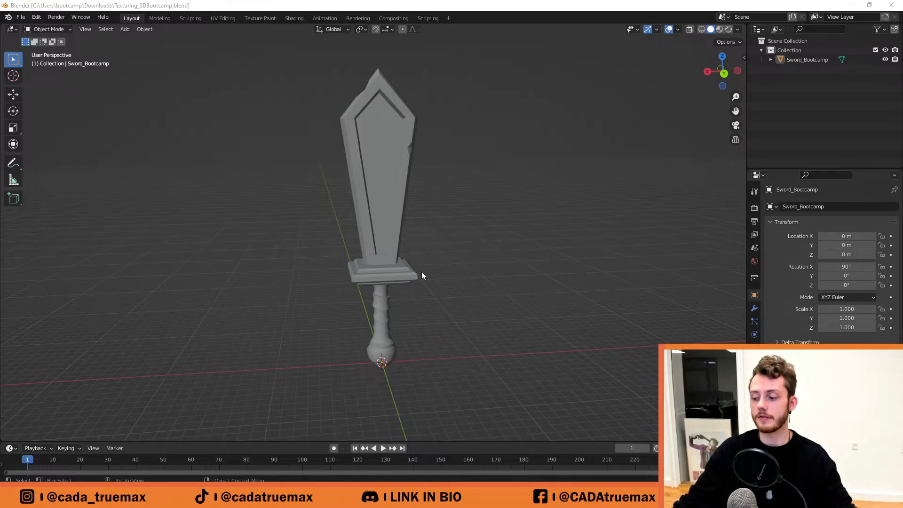
mouse_move(473, 246)
middle_mouse_down()
mouse_move(466, 269)
mouse_move(449, 249)
mouse_move(458, 246)
middle_mouse_up()
mouse_move(460, 240)
left_mouse_down()
mouse_move(450, 256)
mouse_move(460, 258)
left_mouse_up()
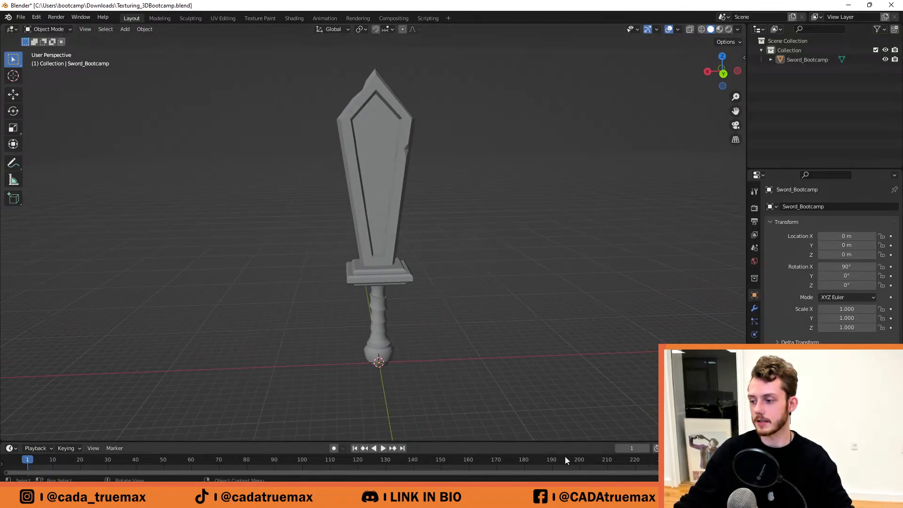
left_click(597, 498)
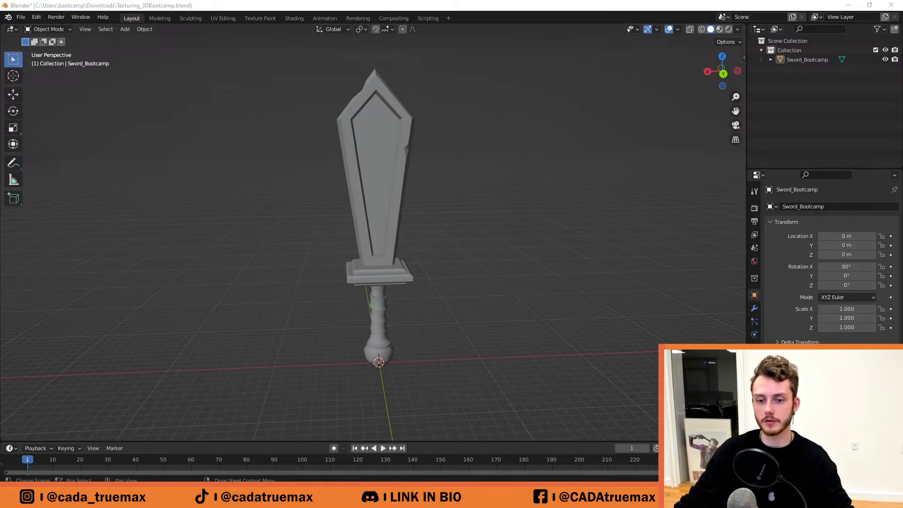
left_click(597, 498)
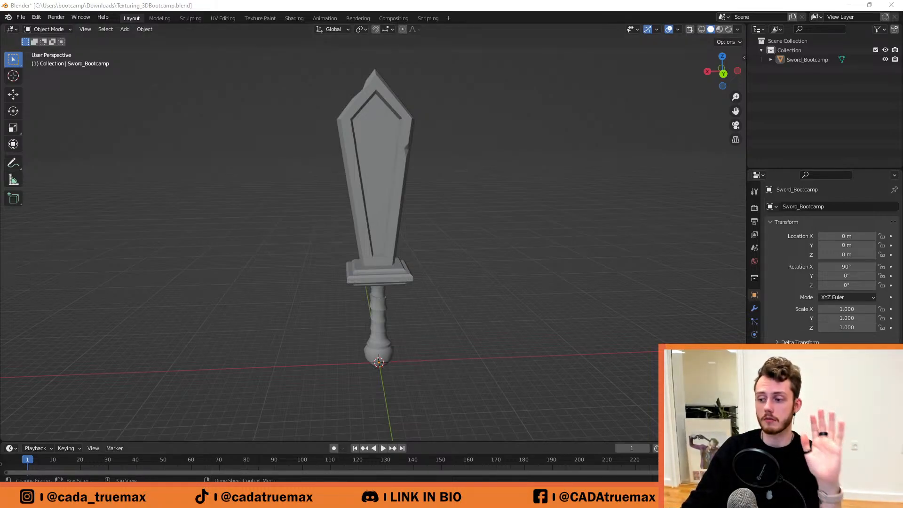
mouse_move(556, 499)
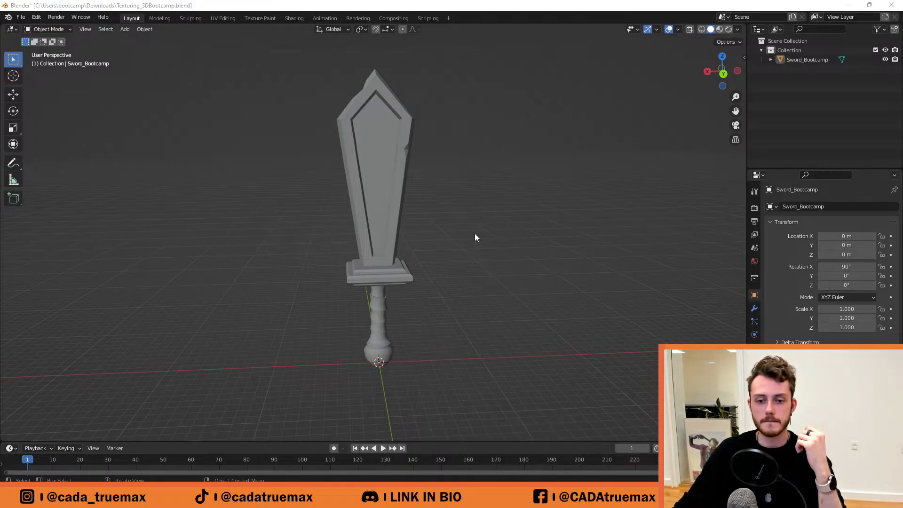
Orbit around the sword to examine its blade, guard and handle from several angles.
mouse_move(544, 226)
middle_mouse_down()
mouse_move(516, 227)
mouse_move(607, 224)
mouse_move(587, 232)
mouse_move(520, 224)
mouse_move(544, 232)
mouse_move(536, 227)
middle_mouse_up()
mouse_move(513, 271)
middle_mouse_down()
mouse_move(535, 271)
mouse_move(529, 275)
middle_mouse_up()
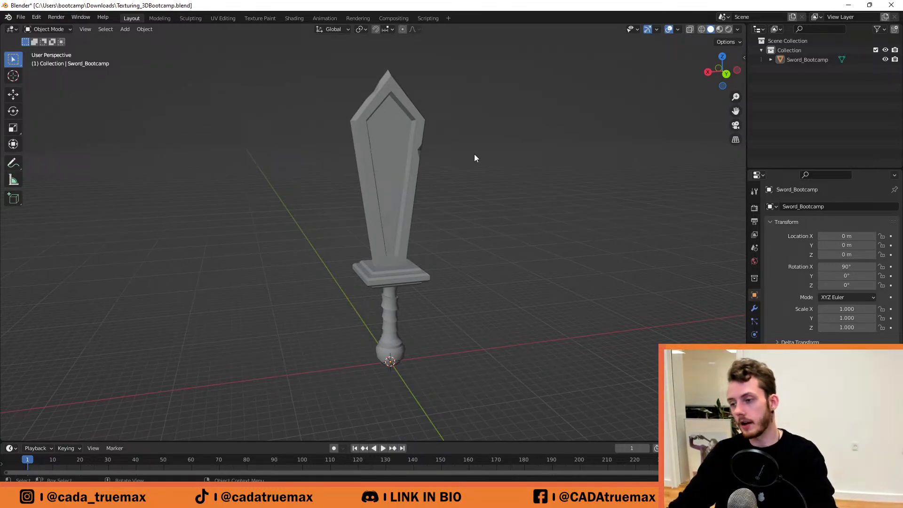
middle_click_drag(425, 172, 463, 241)
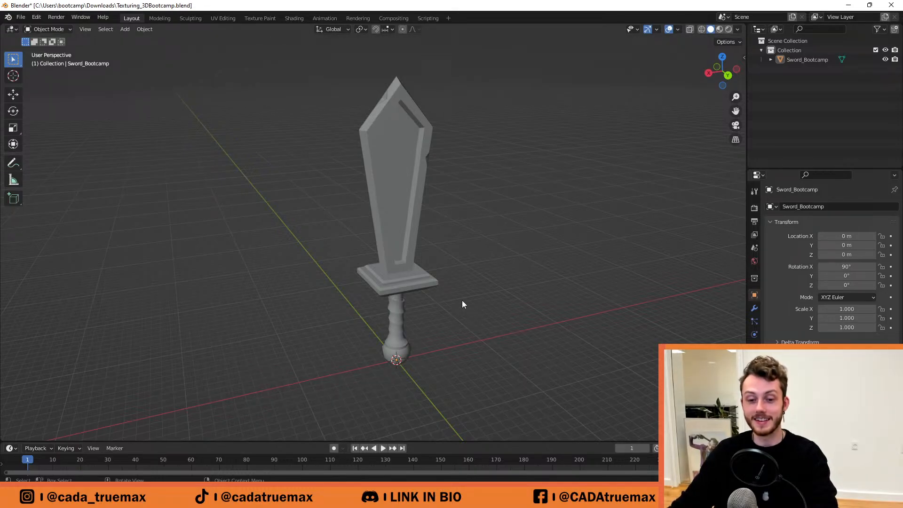
middle_click_drag(452, 257, 484, 256)
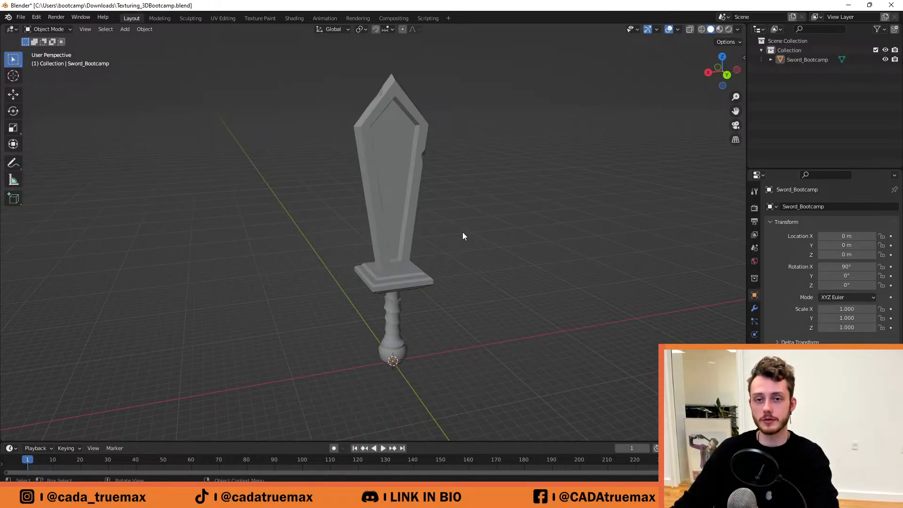
middle_click_drag(462, 227, 508, 223)
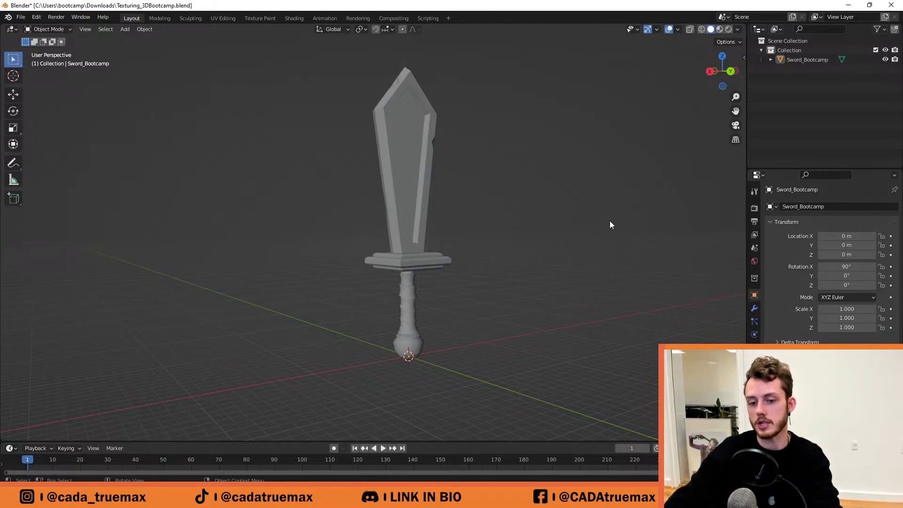
middle_click_drag(553, 215, 474, 263)
middle_click_drag(489, 230, 512, 245)
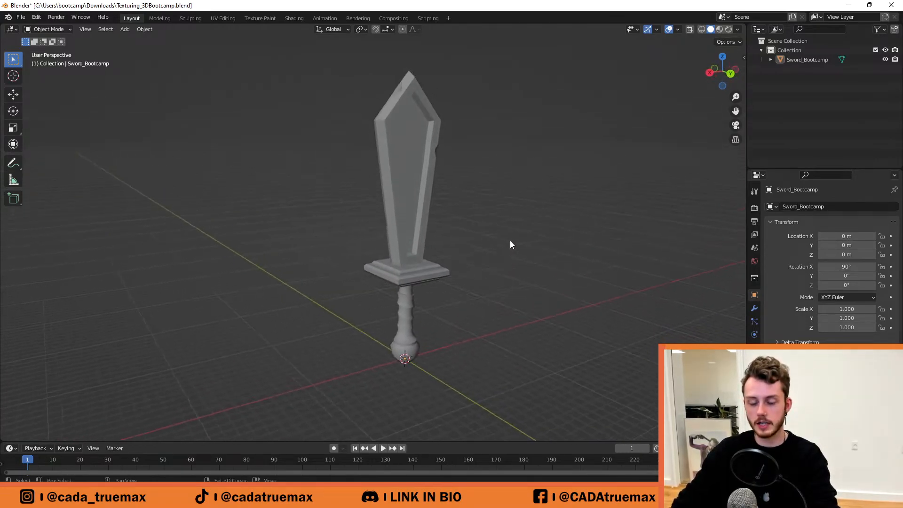
Pan across the sword and zoom in and out to examine it from close up and farther away.
middle_click_drag(590, 203, 449, 212, "shift")
scroll(470, 200, "up", 2)
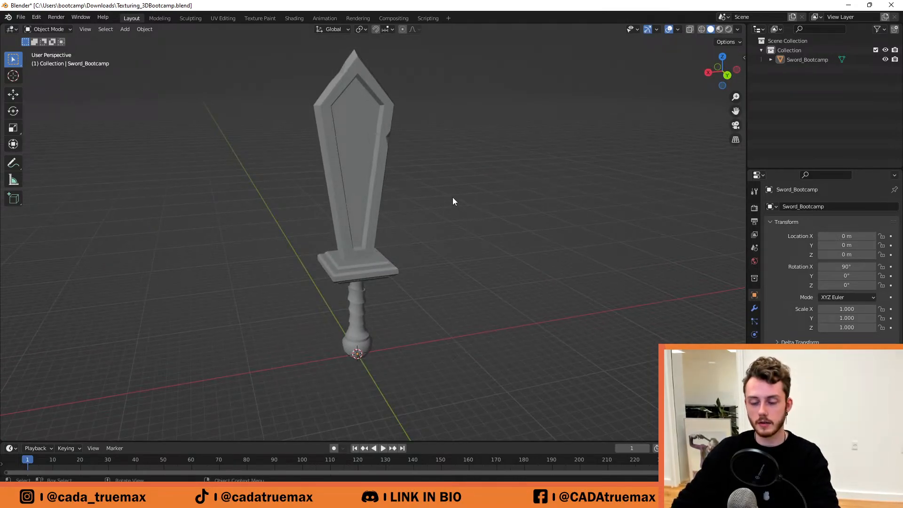
scroll(419, 209, "up", 3)
scroll(419, 209, "down", 4)
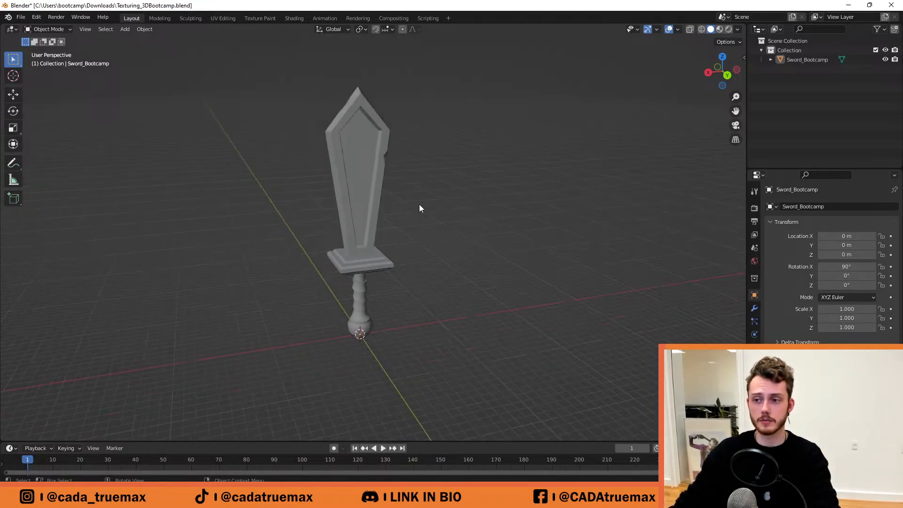
scroll(419, 208, "down", 1)
scroll(420, 208, "up", 3)
scroll(420, 208, "up", 4)
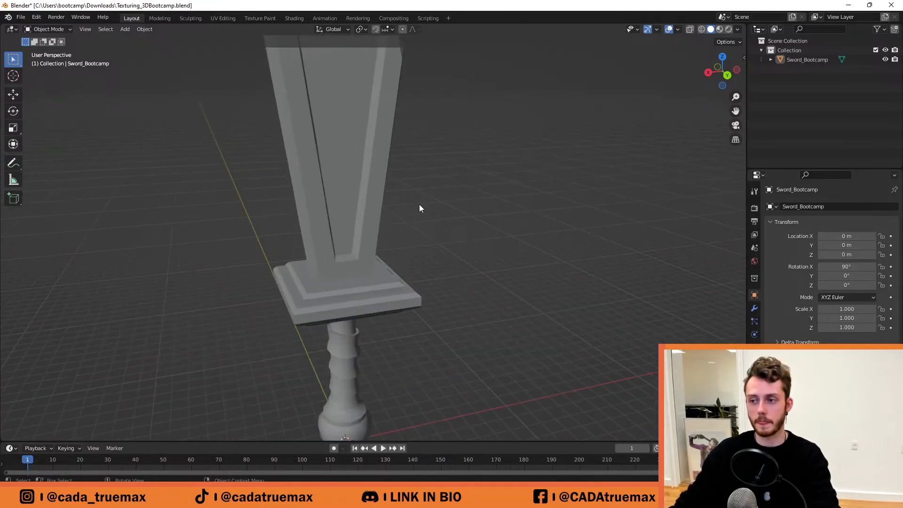
scroll(419, 208, "down", 4)
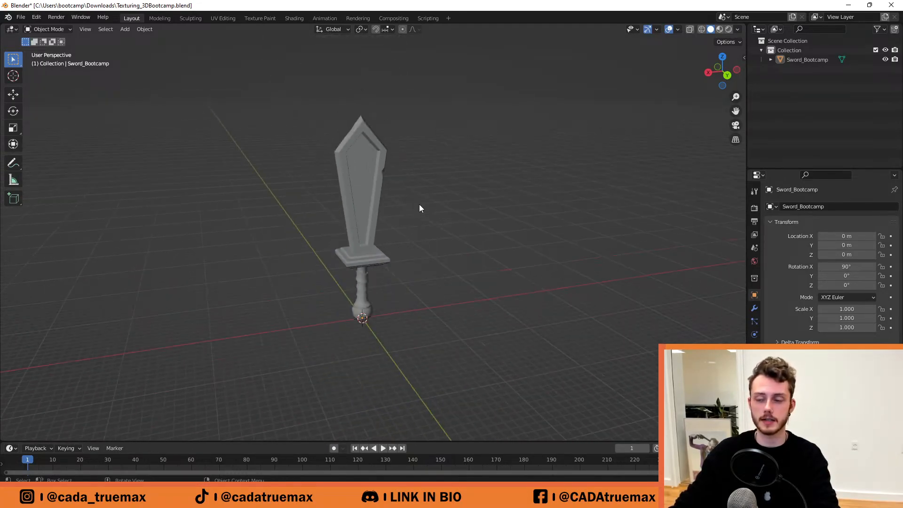
scroll(419, 208, "down", 4)
scroll(420, 208, "up", 7)
scroll(419, 208, "down", 6)
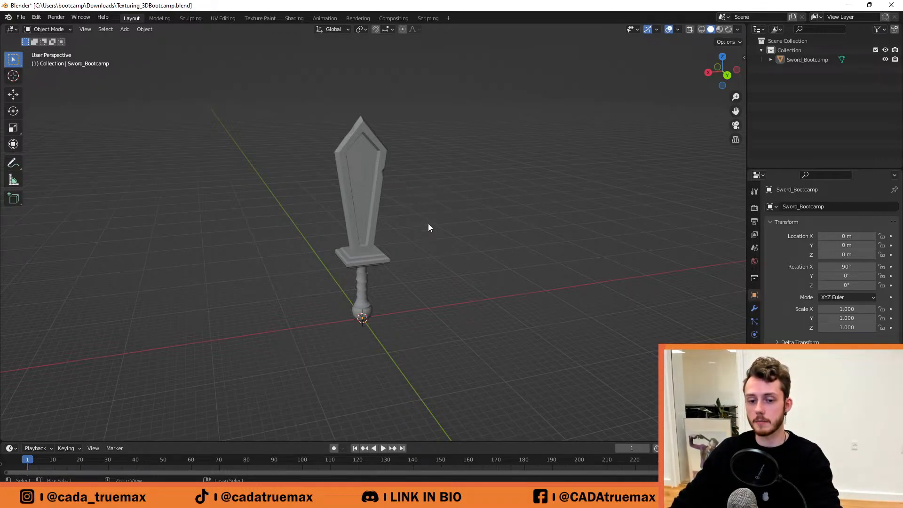
middle_click_drag(428, 224, 592, 179, "ctrl")
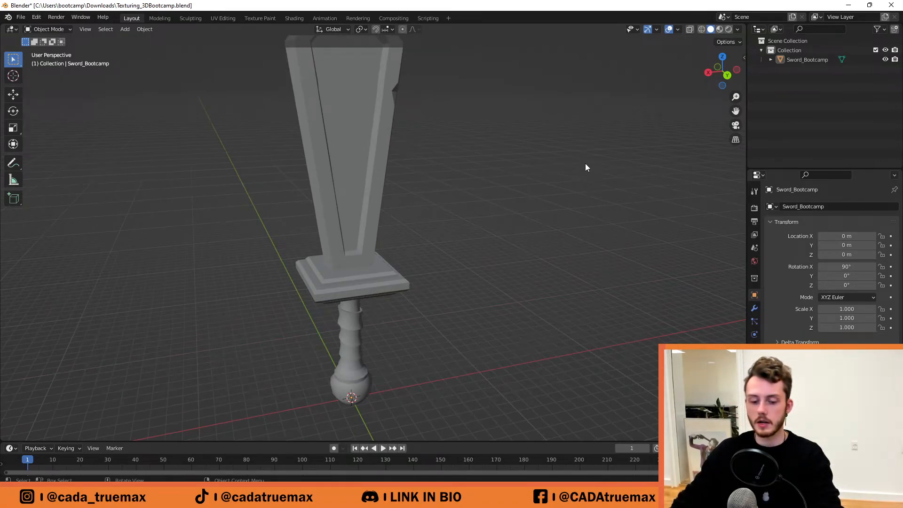
middle_click_drag(540, 195, 532, 255)
middle_click_drag(467, 153, 465, 196, "shift")
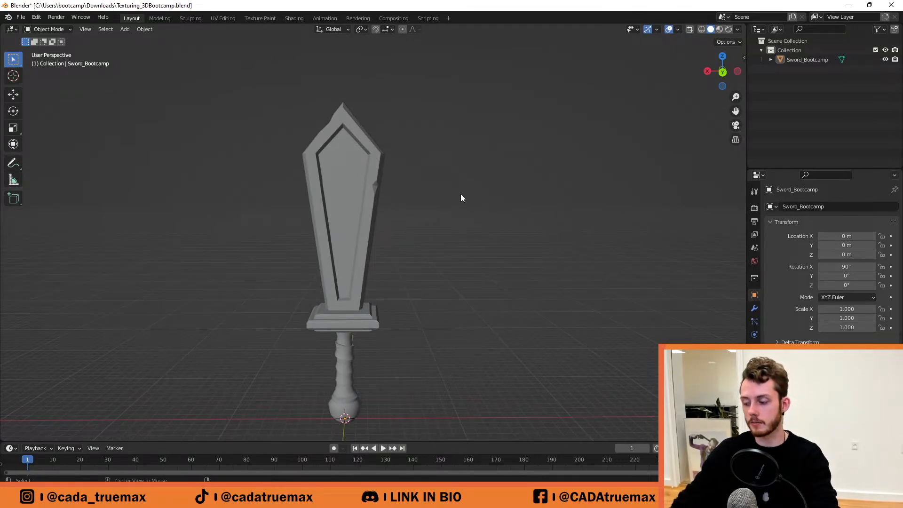
Examine the sword in the right, front, back, left and top orthographic views.
key("KP_3")
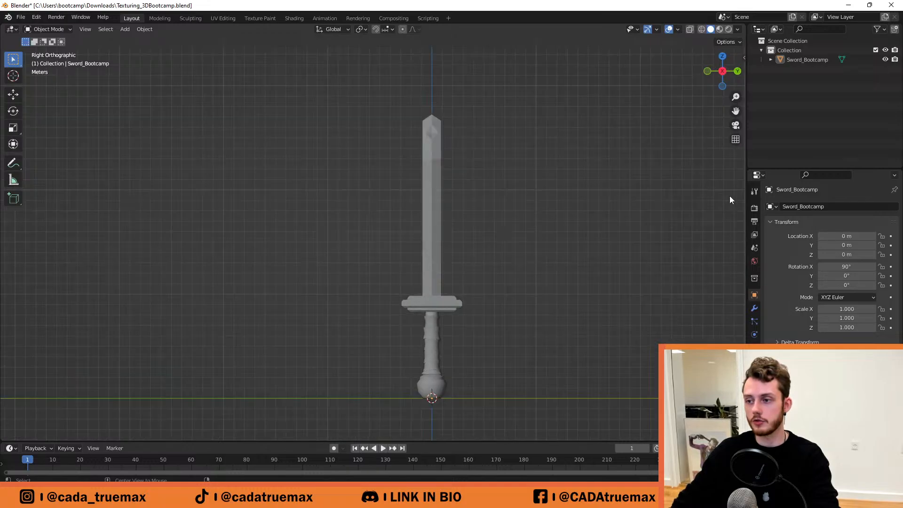
key("KP_1")
key("KP_3")
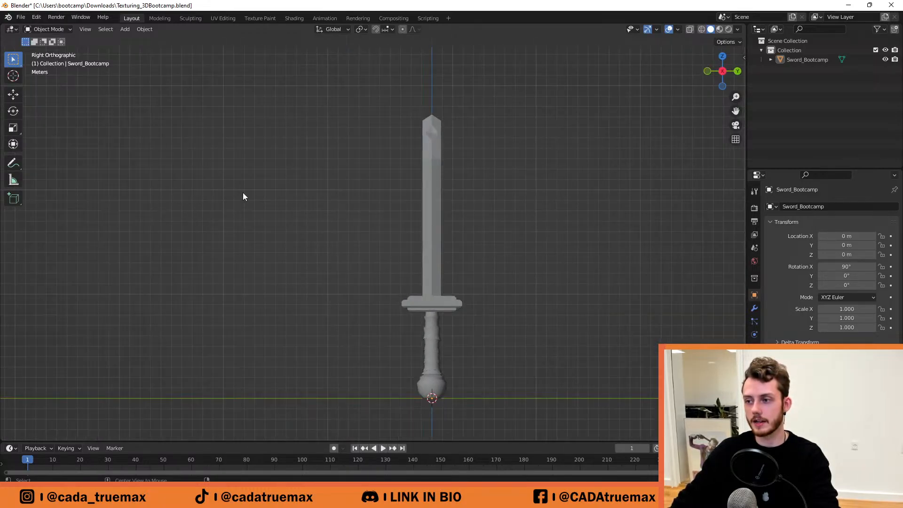
key("ctrl+KP_1")
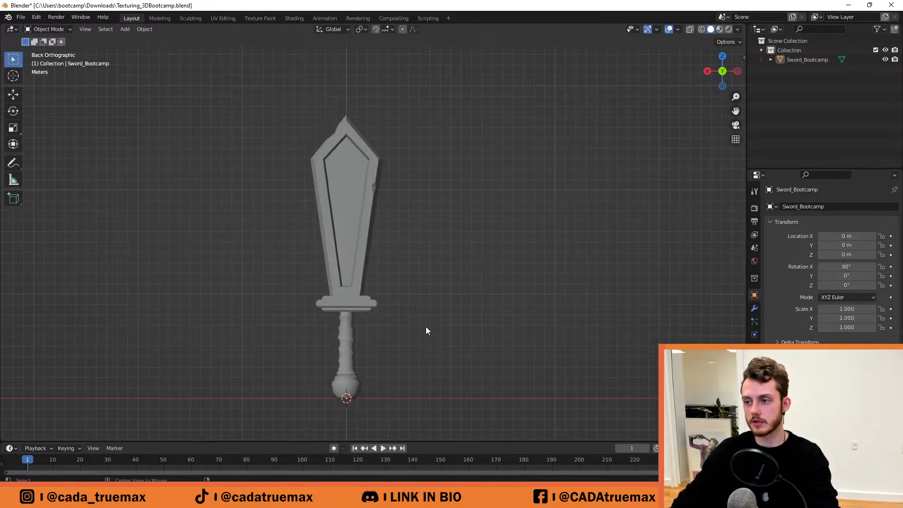
key("KP_1")
key("KP_3")
key("KP_7")
key("ctrl+KP_1")
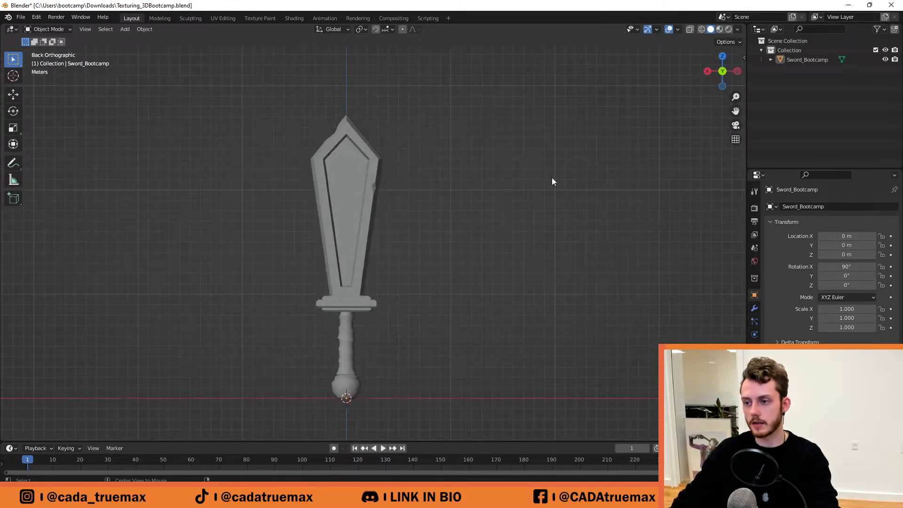
key("KP_1")
key("ctrl+KP_3")
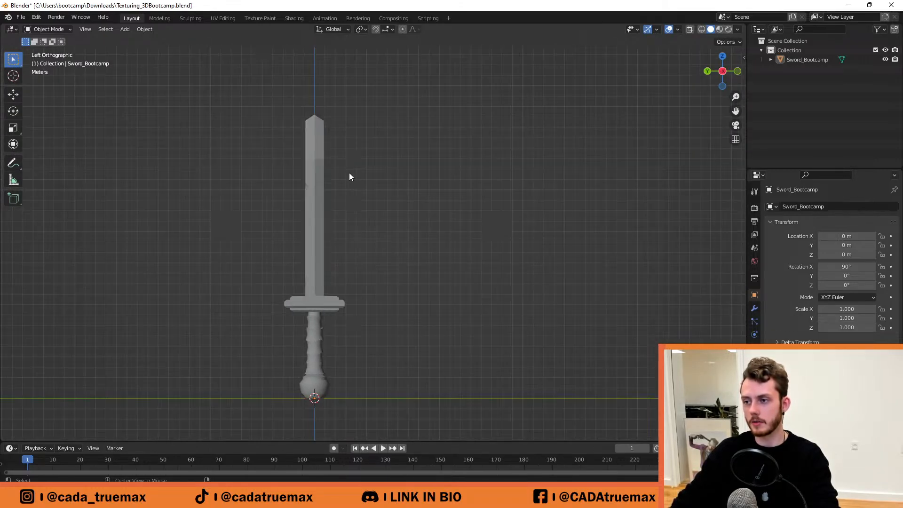
key("KP_7")
key("KP_1")
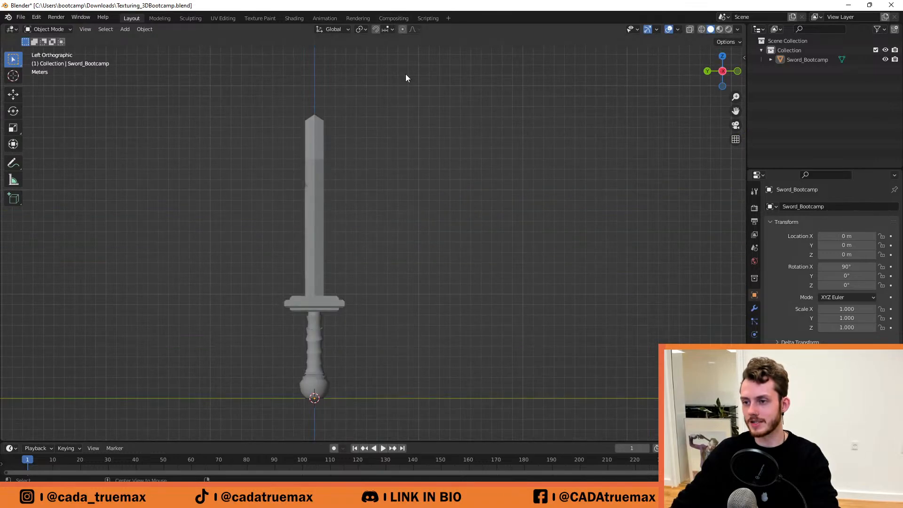
key("KP_7")
key("KP_3")
key("KP_7")
key("KP_1")
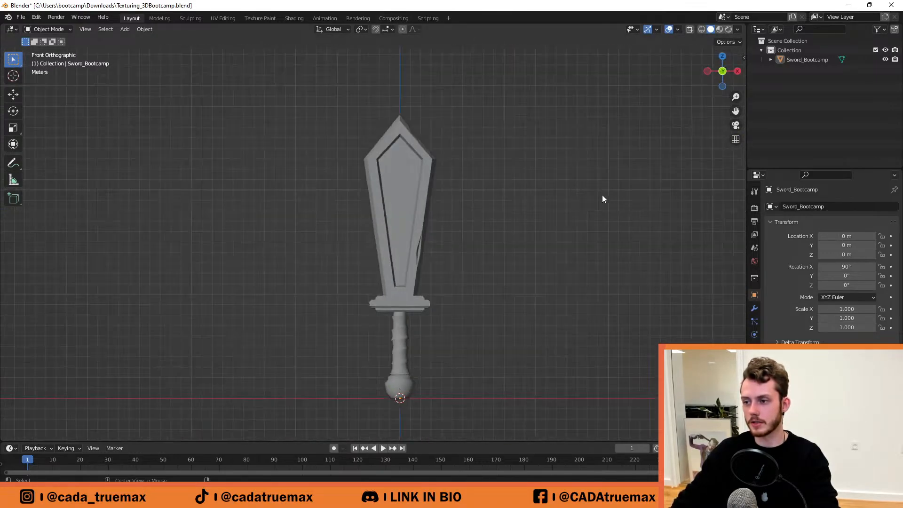
key("KP_3")
key("ctrl+KP_1")
key("KP_7")
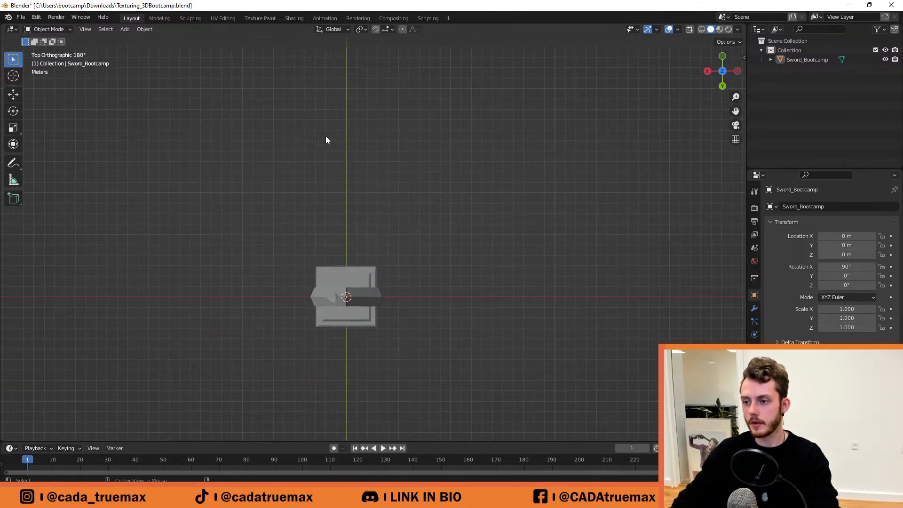
key("ctrl+KP_1")
key("KP_7")
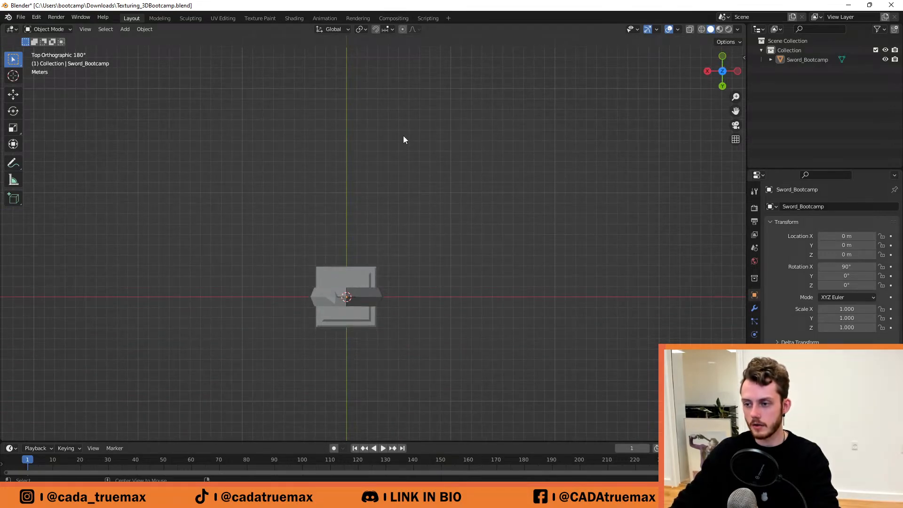
key("KP_1")
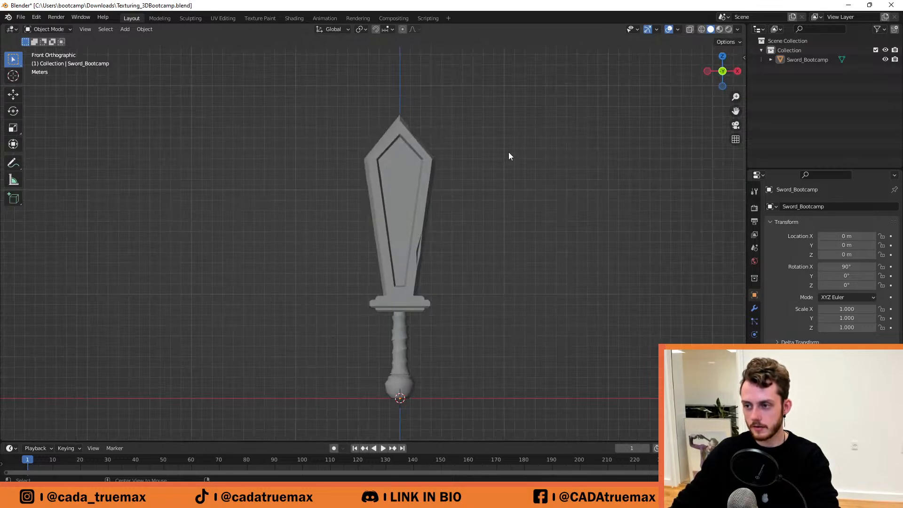
middle_click_drag(509, 156, 396, 115)
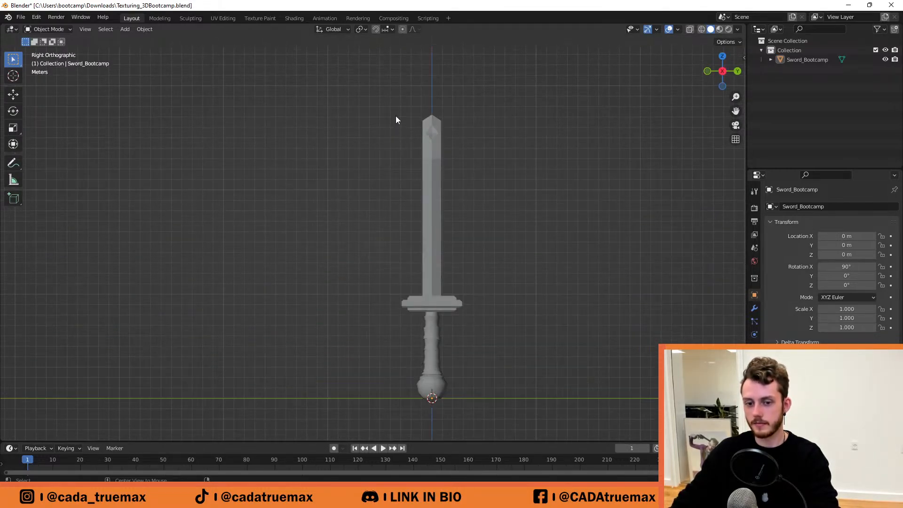
middle_click_drag(166, 177, 468, 195, "alt")
Select the Sword_Bootcamp object in a perspective view of the scene.
scroll(466, 192, "up", 1)
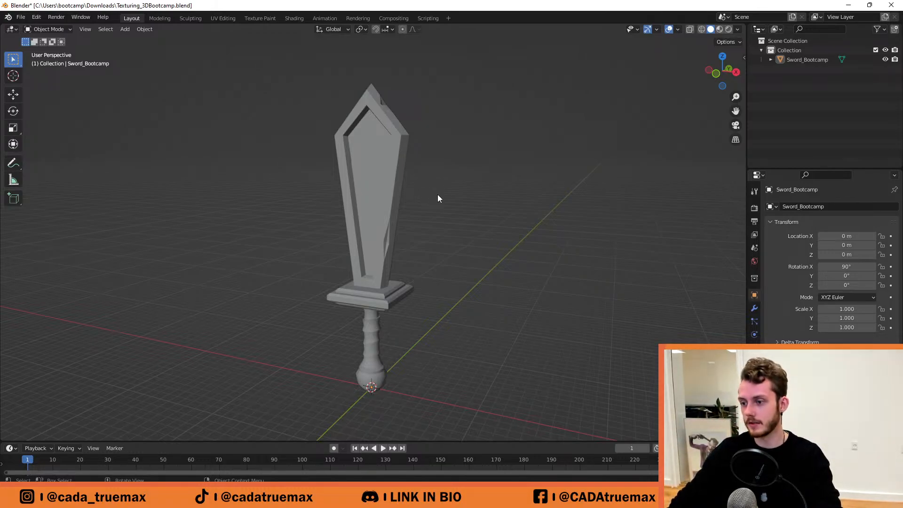
scroll(470, 194, "up", 1)
scroll(464, 193, "down", 1)
mouse_move(437, 187)
middle_mouse_down("shift")
mouse_move(441, 194)
mouse_move(423, 195)
mouse_move(444, 186)
middle_mouse_up("shift")
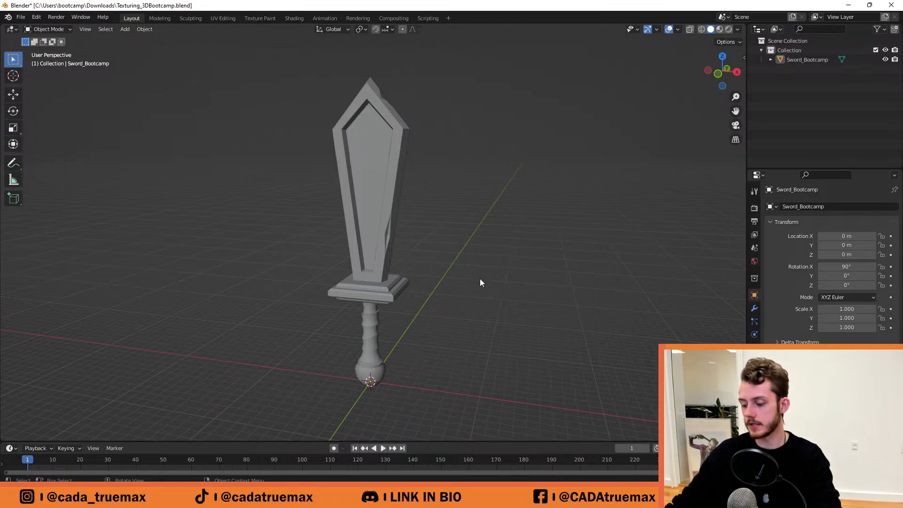
middle_click_drag(423, 306, 413, 244)
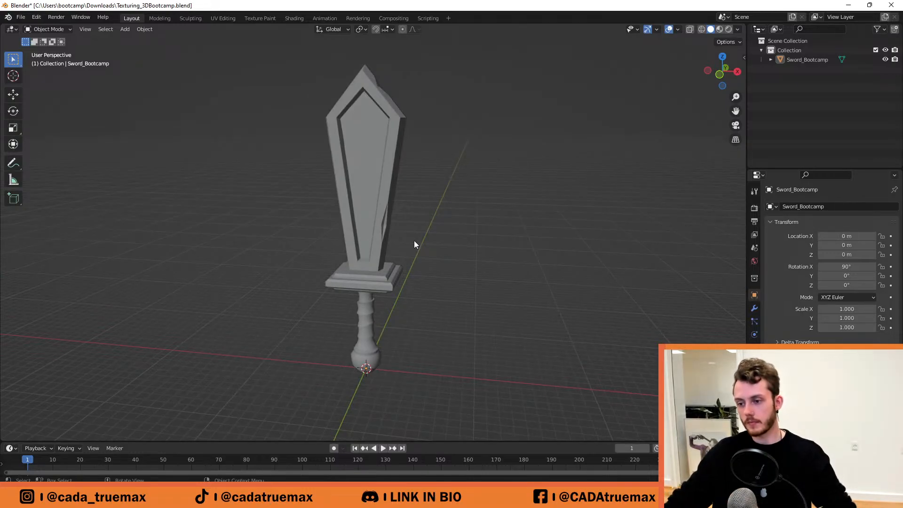
mouse_move(447, 272)
middle_mouse_down()
mouse_move(365, 283)
mouse_move(476, 279)
mouse_move(463, 279)
middle_mouse_up()
middle_click_drag(358, 310, 416, 293)
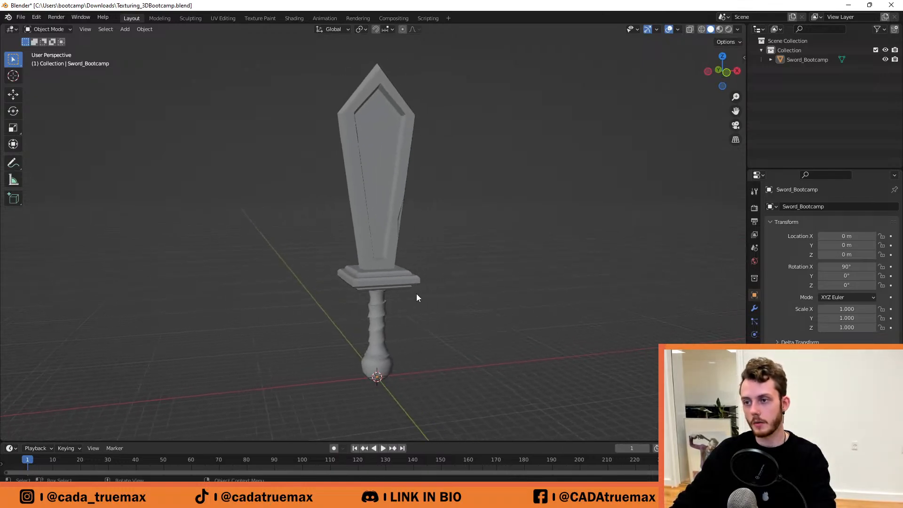
left_click(384, 214)
left_click(503, 234)
left_click(353, 207)
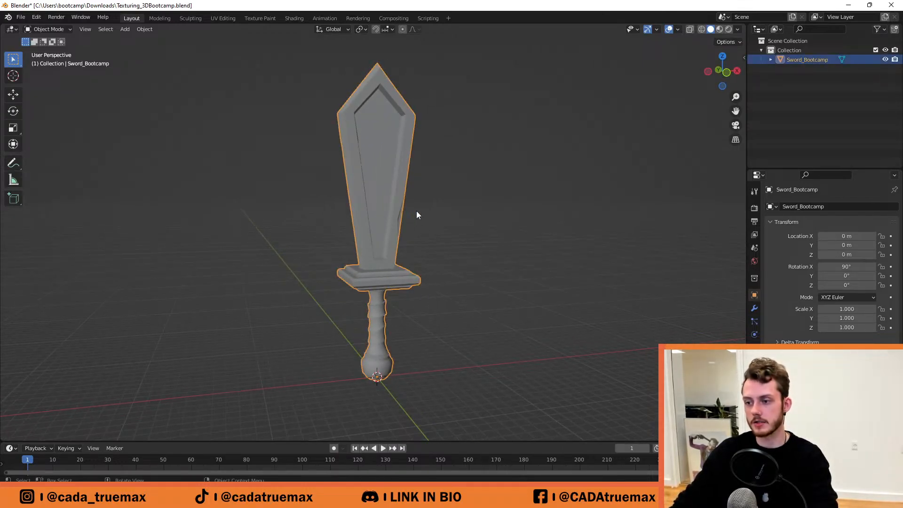
left_click(465, 214)
left_click(362, 190)
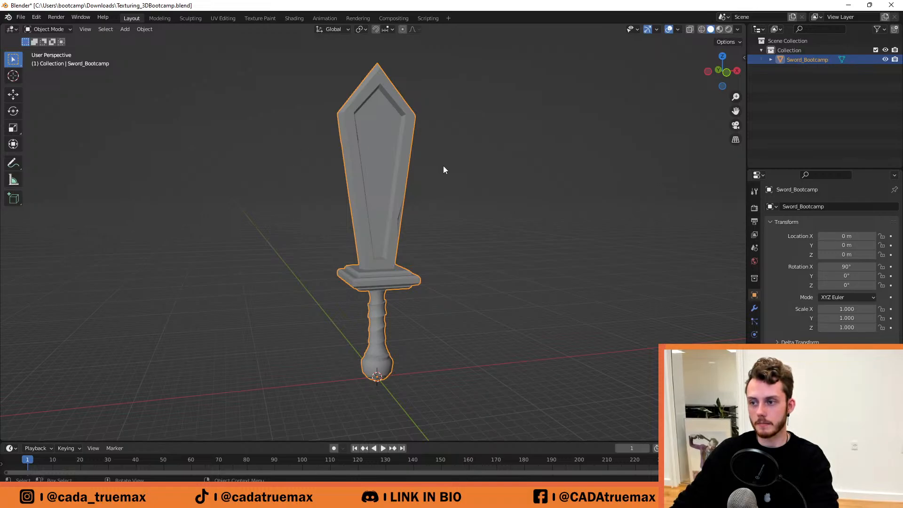
Enter Edit Mode on the sword, switch to face selection and select the faces on the lower part of the blade.
key("Tab")
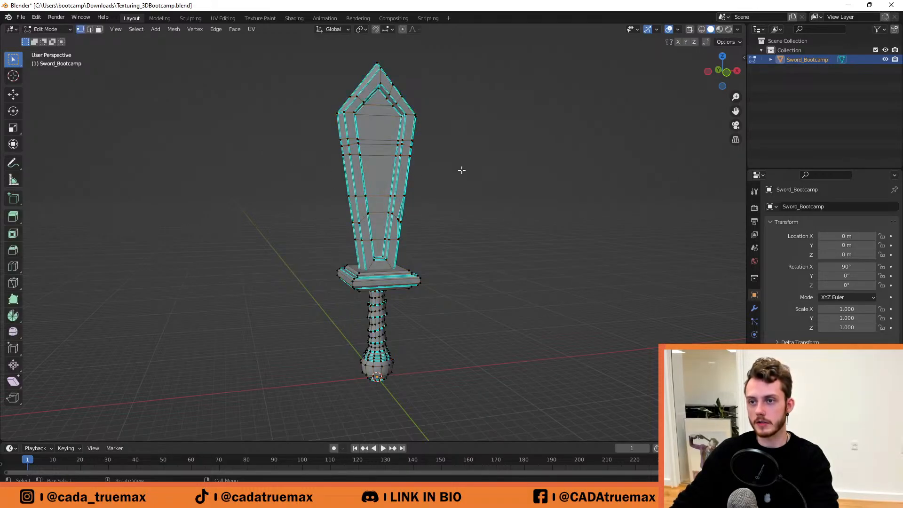
key("3")
middle_click_drag(459, 210, 440, 221)
left_click_drag(456, 247, 329, 169)
left_click(499, 209)
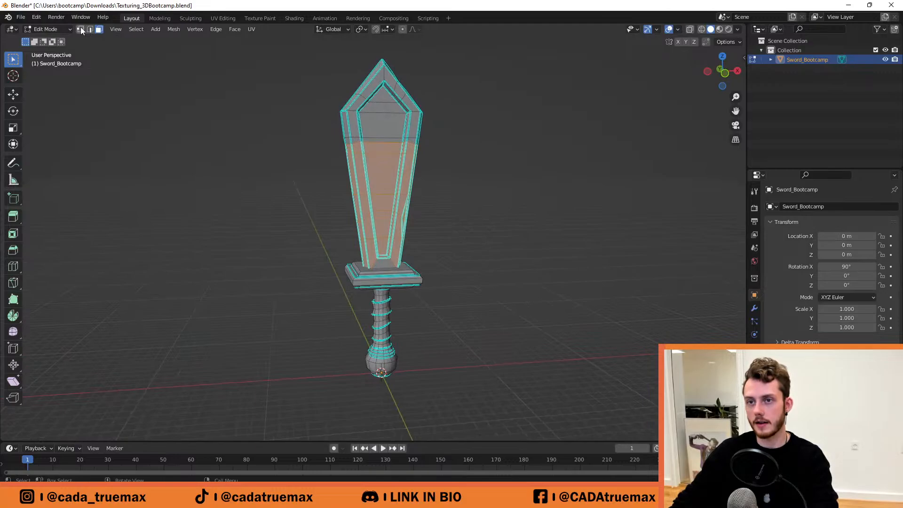
Box-select the faces on the upper part of the blade, then clear the face selection.
left_click(263, 101)
left_click_drag(526, 190, 272, 60)
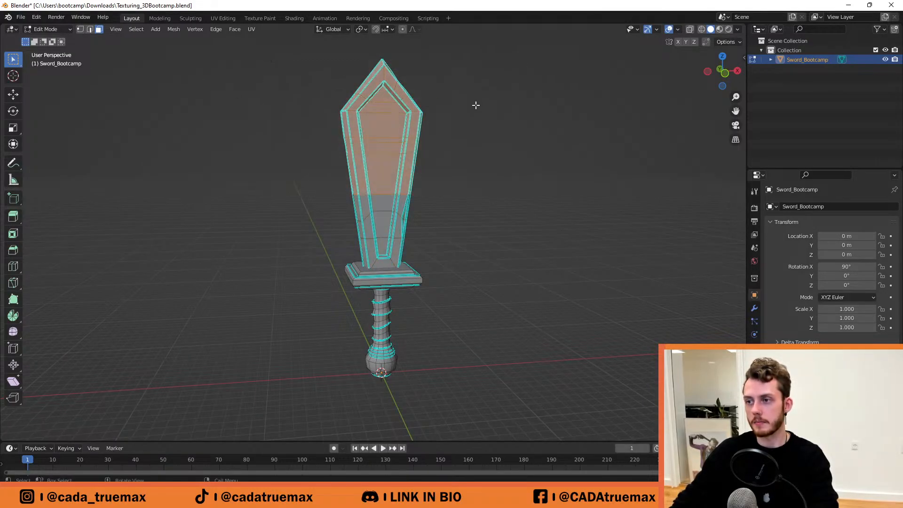
middle_click_drag(475, 104, 491, 121)
left_click_drag(496, 143, 270, 41)
middle_click_drag(468, 94, 486, 134)
left_click(487, 134)
middle_click_drag(461, 195, 453, 157)
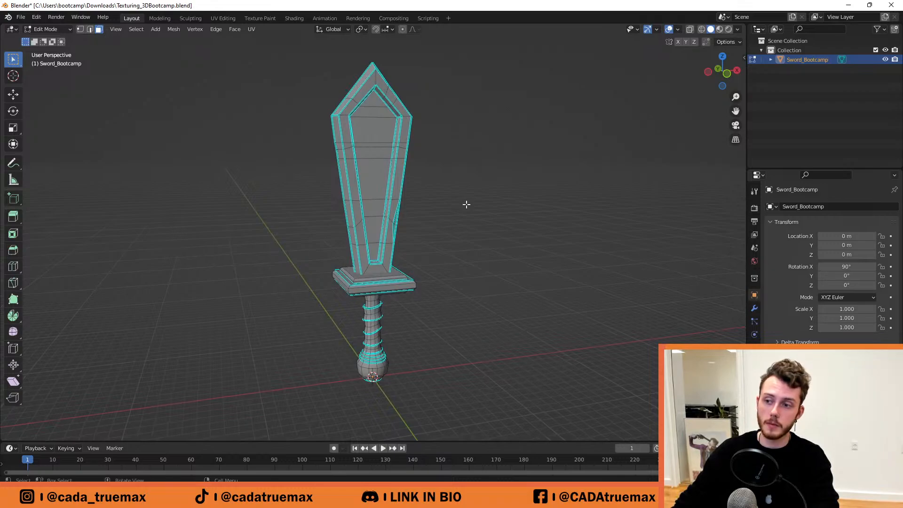
Return the sword to Object Mode, deselect it and select it again.
key("Tab")
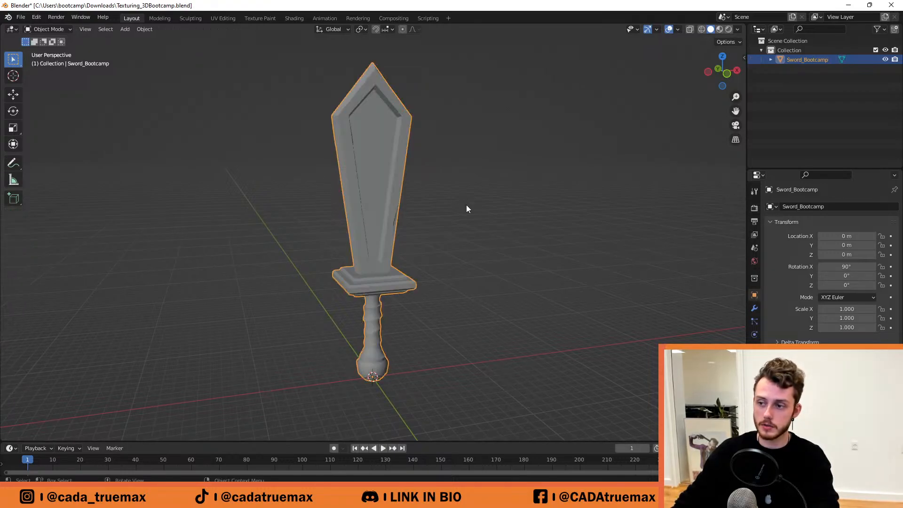
left_click(466, 205)
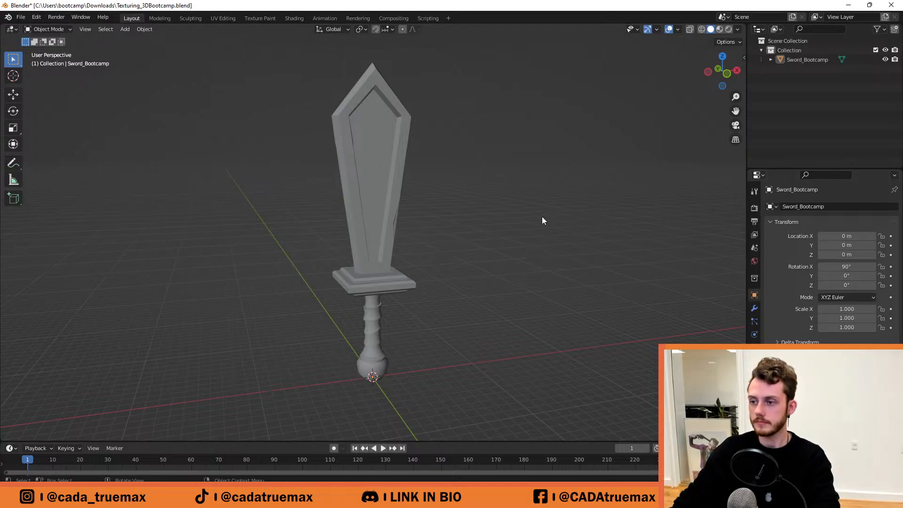
left_click(372, 186)
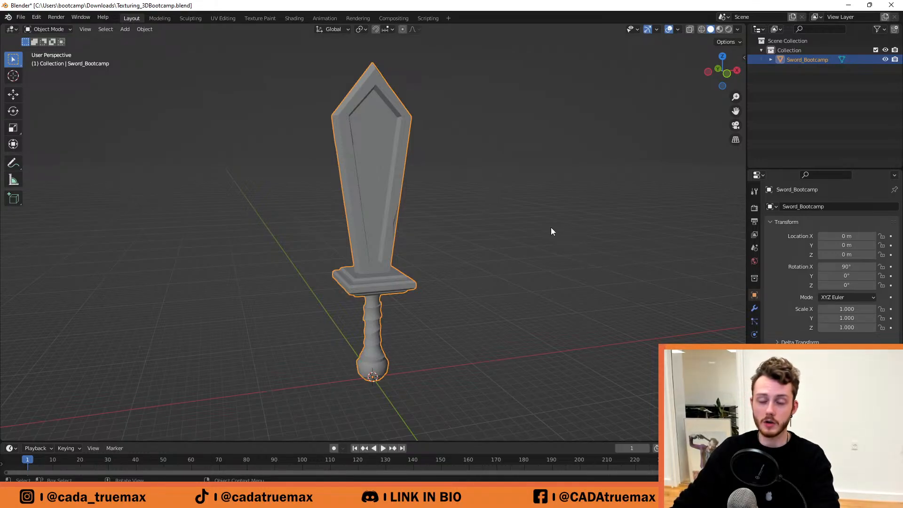
Practise deselecting and reselecting the sword several times, leaving it selected.
left_click(578, 208)
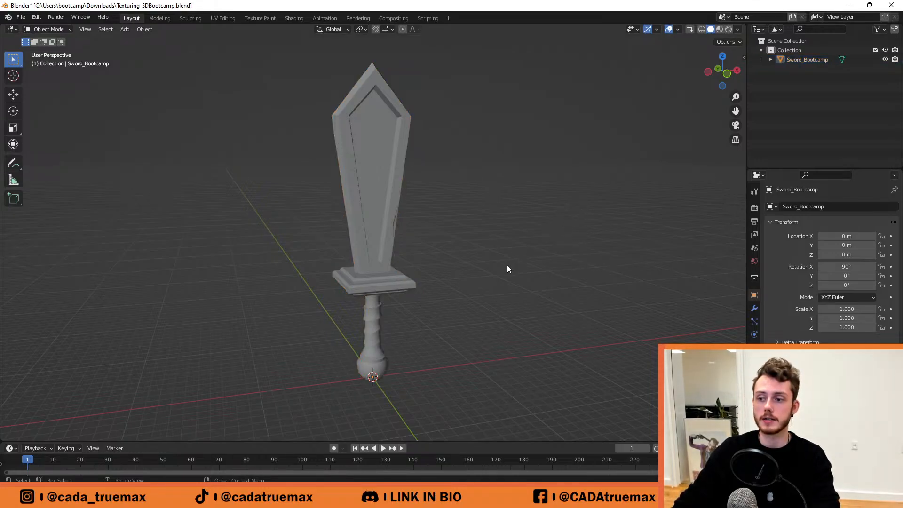
left_click(374, 158)
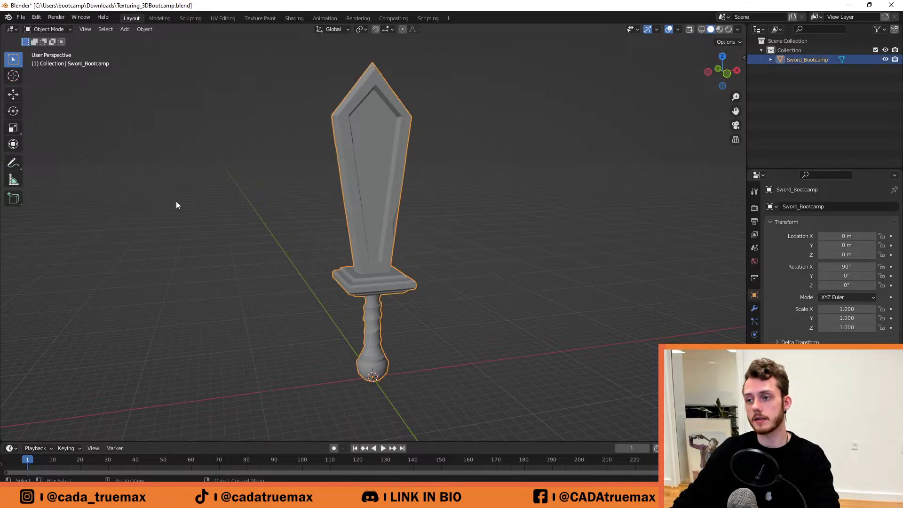
left_click(417, 217)
left_click(394, 230)
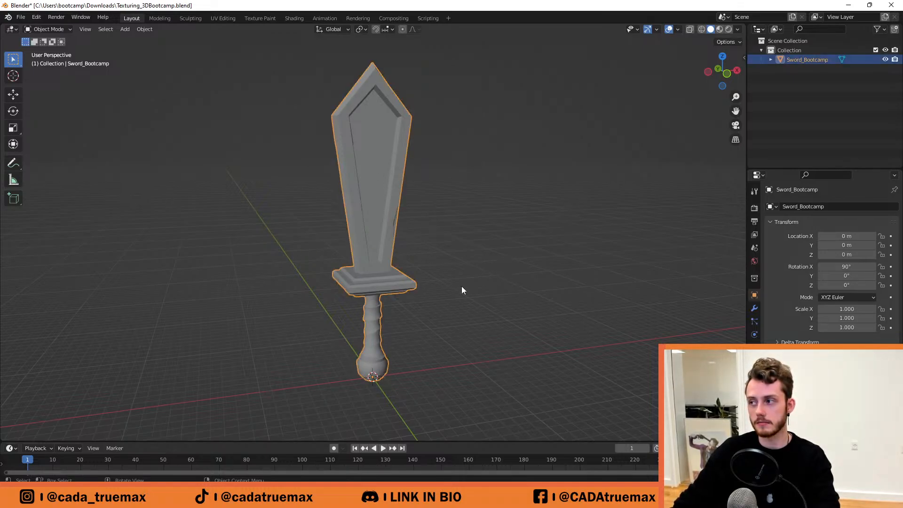
left_click(453, 215)
left_click(419, 248)
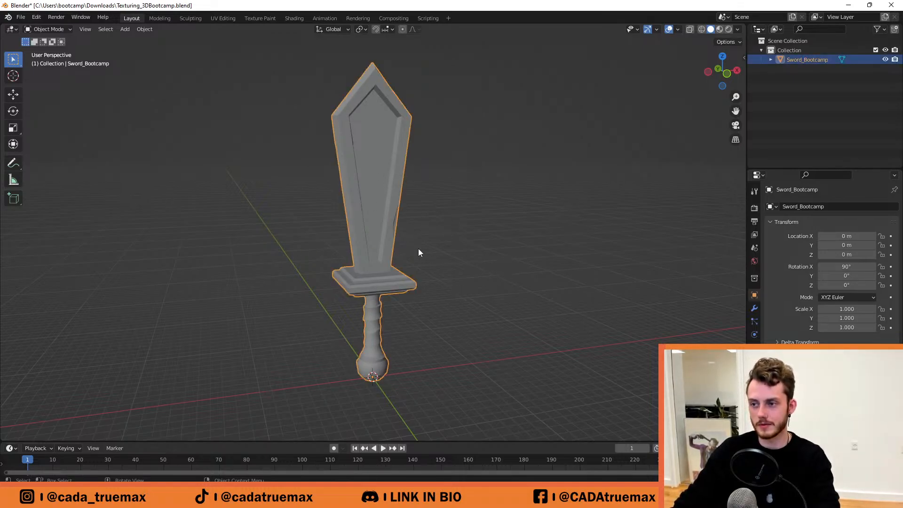
left_click(461, 230)
left_click(381, 152)
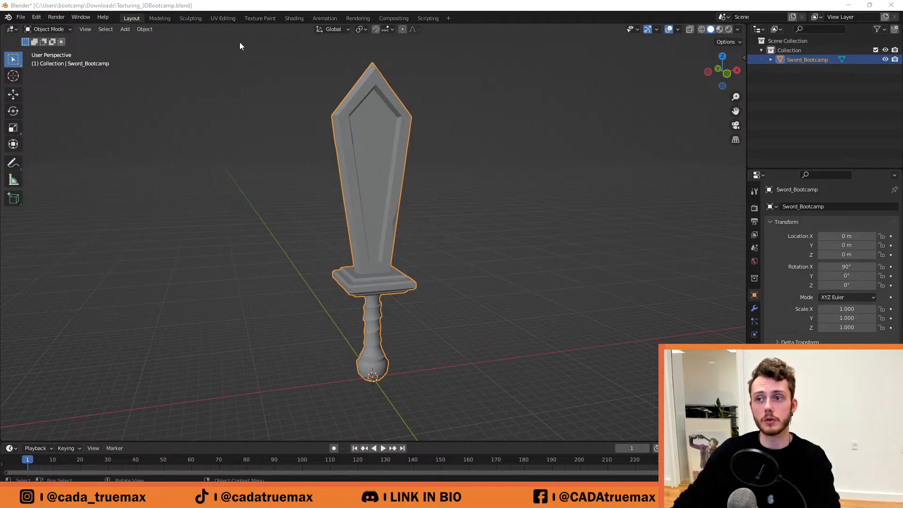
Switch to the Texture Paint workspace and toggle the sword into Edit Mode and back to Texture Paint mode.
left_click(269, 19)
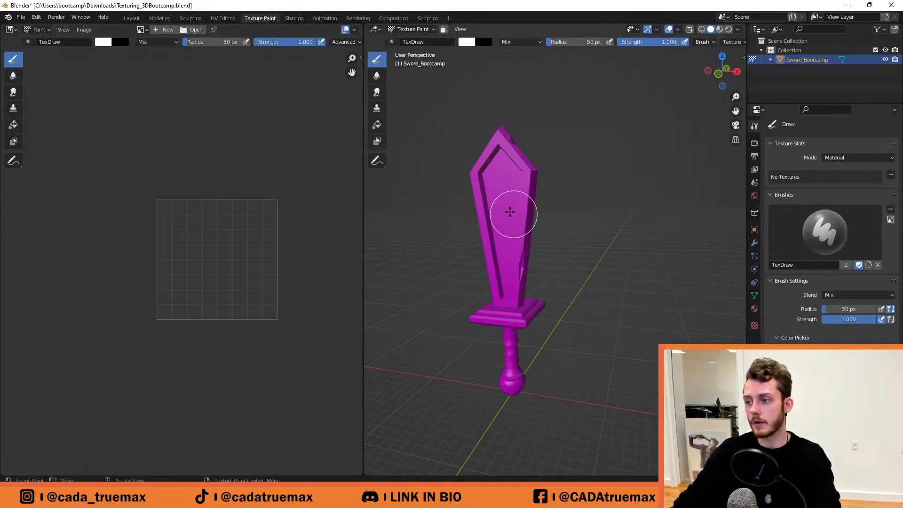
mouse_move(542, 225)
middle_mouse_down()
mouse_move(510, 234)
mouse_move(550, 235)
middle_mouse_up()
key("Tab")
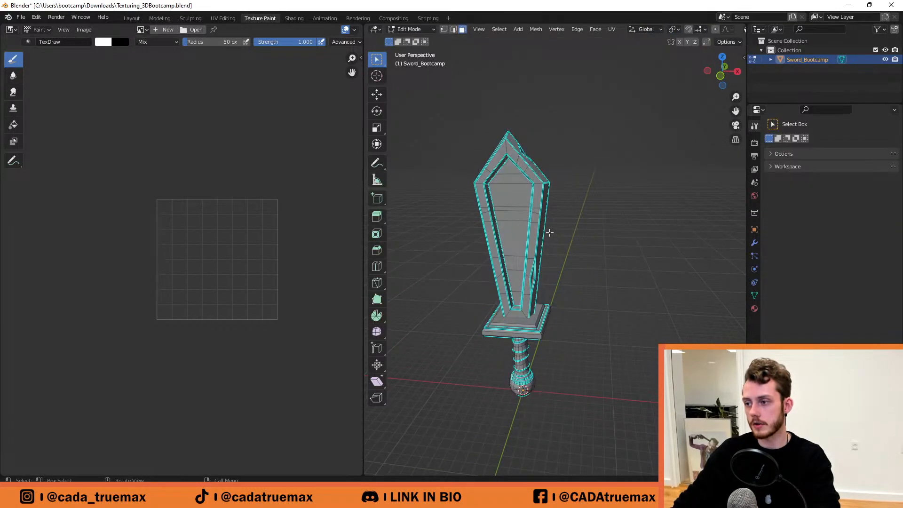
key("Tab")
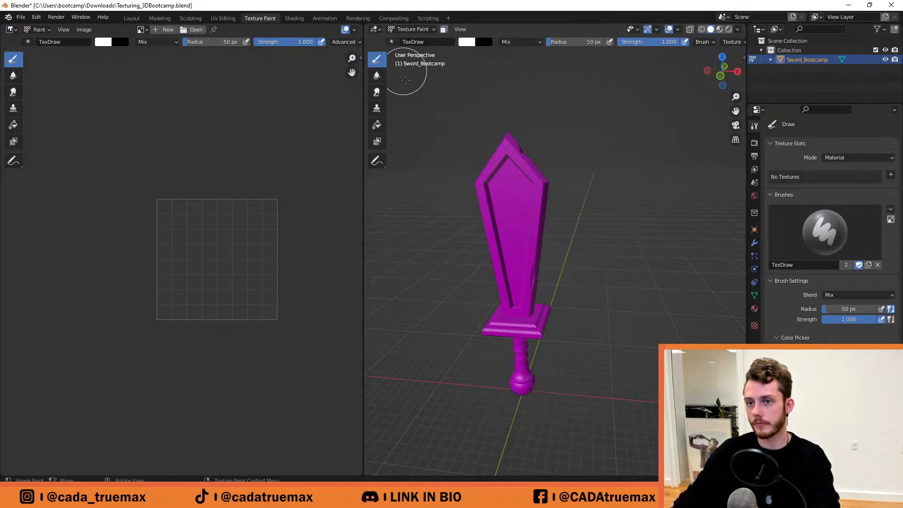
Examine the sword from several angles in the painting viewport and shift the empty image canvas.
scroll(611, 221, "up", 2)
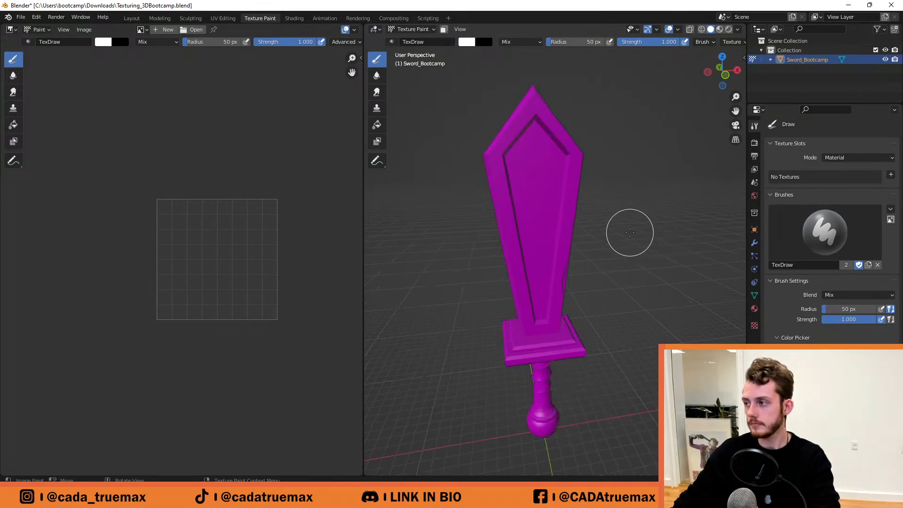
middle_click_drag(215, 203, 181, 203)
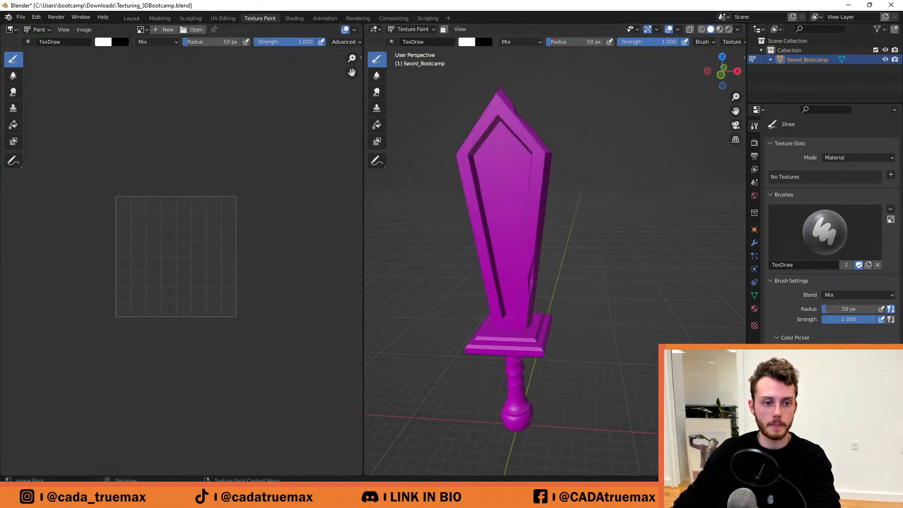
mouse_move(562, 281)
middle_mouse_down()
mouse_move(596, 243)
mouse_move(459, 200)
middle_mouse_up()
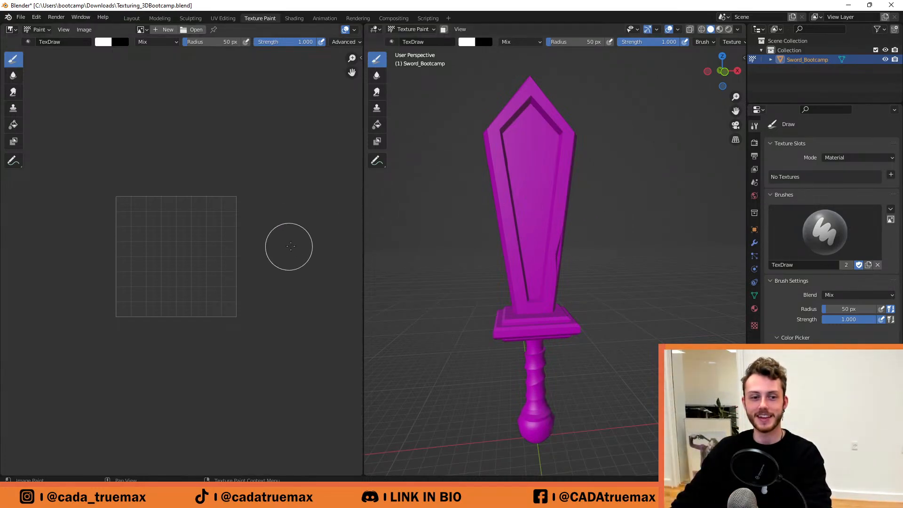
mouse_move(592, 280)
middle_mouse_down()
mouse_move(629, 273)
mouse_move(590, 260)
middle_mouse_up()
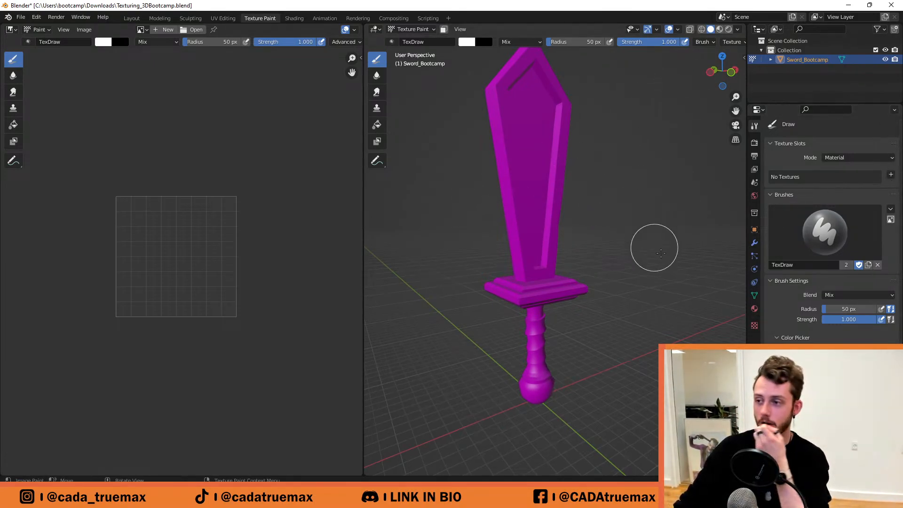
mouse_move(595, 216)
middle_mouse_down()
mouse_move(601, 269)
mouse_move(716, 221)
mouse_move(649, 224)
mouse_move(611, 249)
mouse_move(604, 224)
mouse_move(563, 221)
mouse_move(587, 235)
middle_mouse_up()
scroll(604, 241, "up", 4)
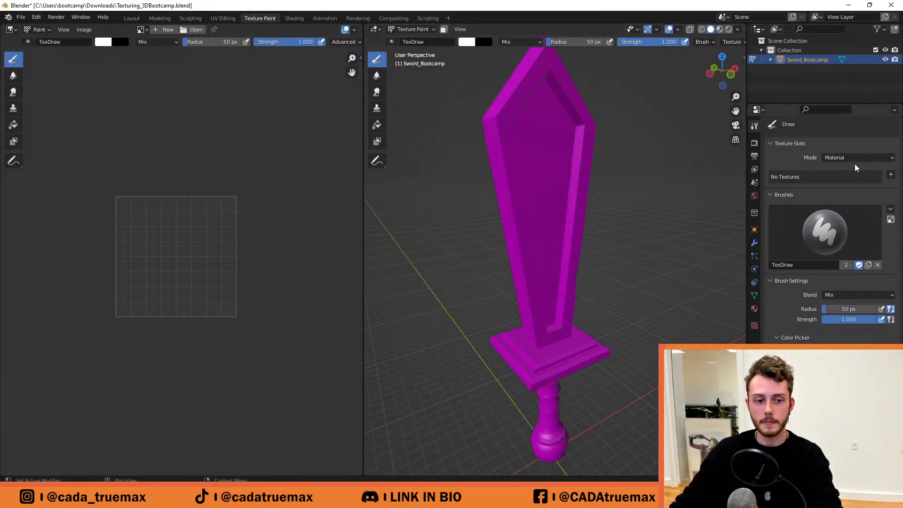
Start adding a Base Color texture paint slot to the sword's material.
left_click(890, 176)
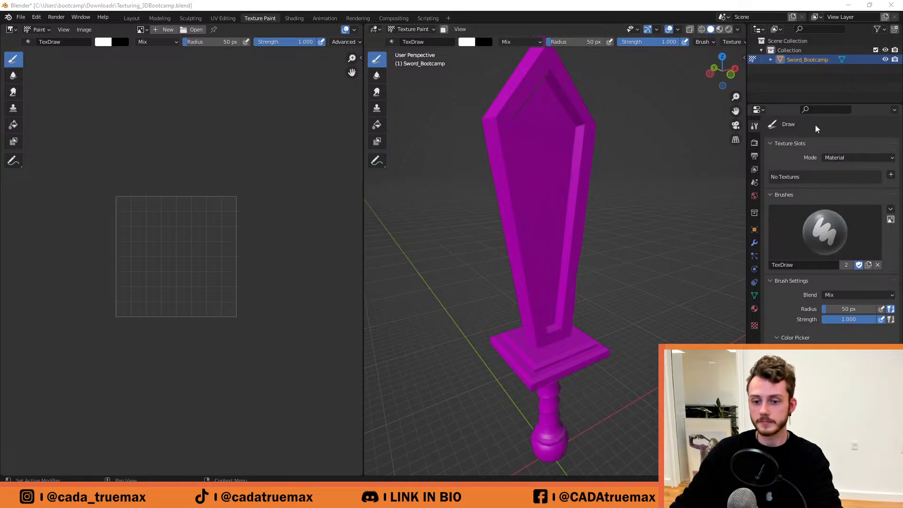
left_click(890, 177)
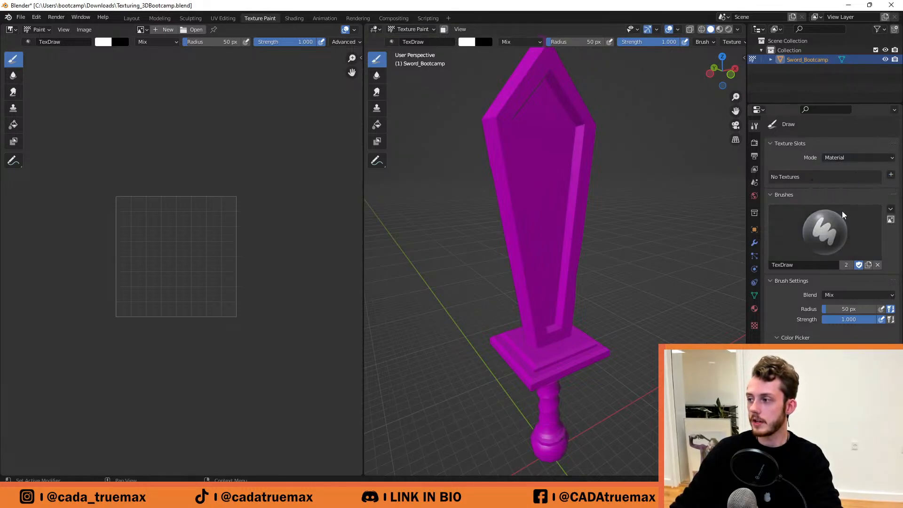
left_click(889, 177)
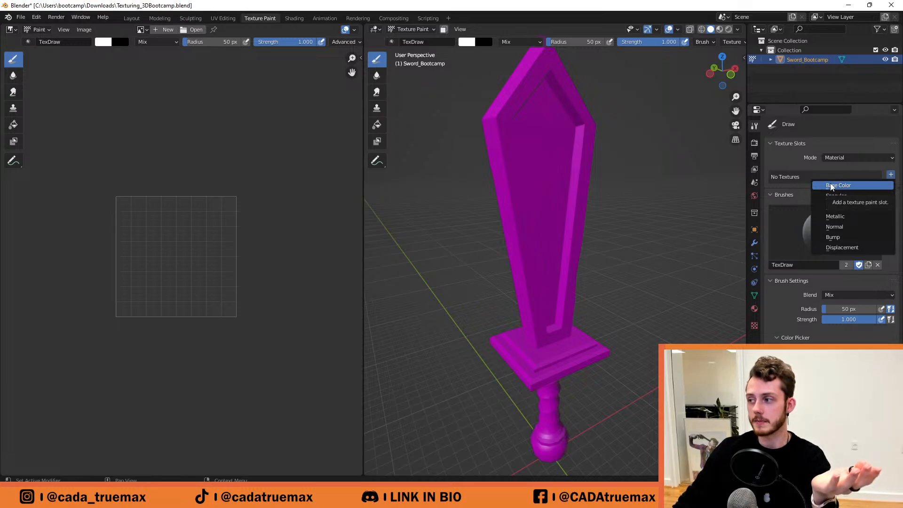
left_click(862, 185)
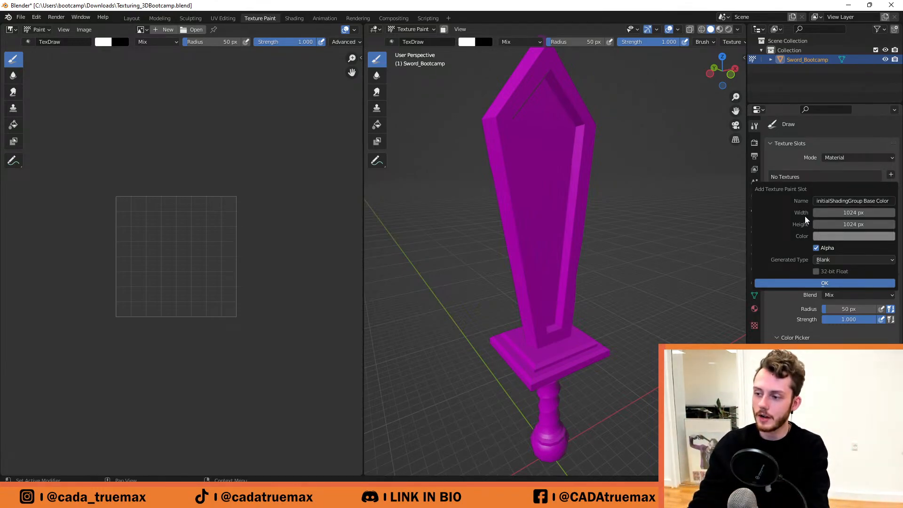
Set the new paint texture's width and height to 2048 px each.
left_click(870, 213)
left_click(872, 213)
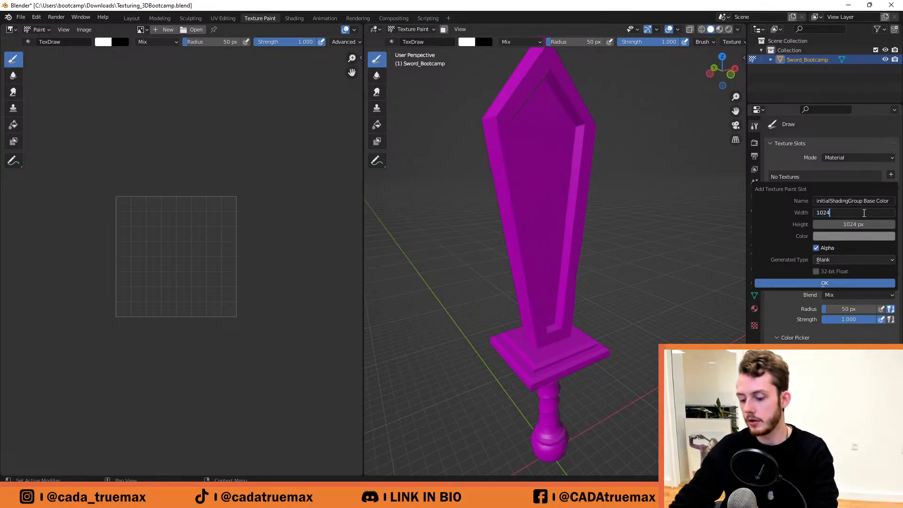
type("*")
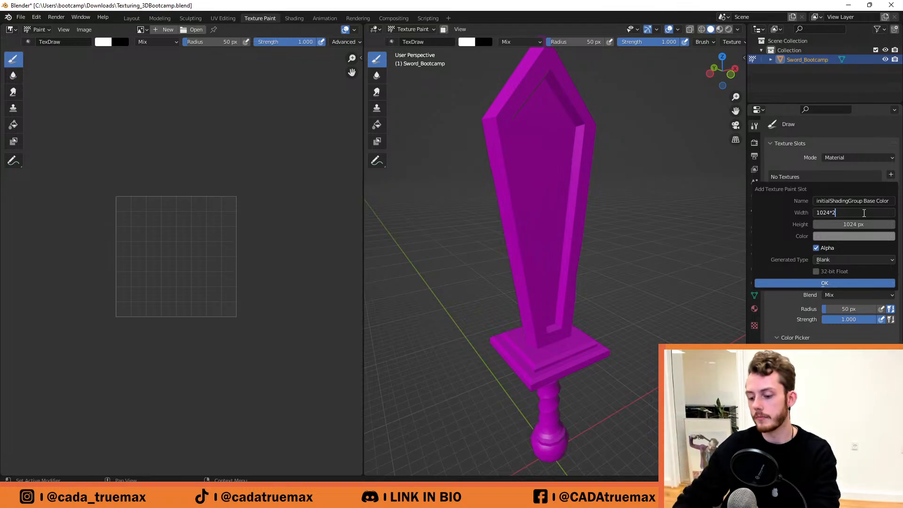
key("Return")
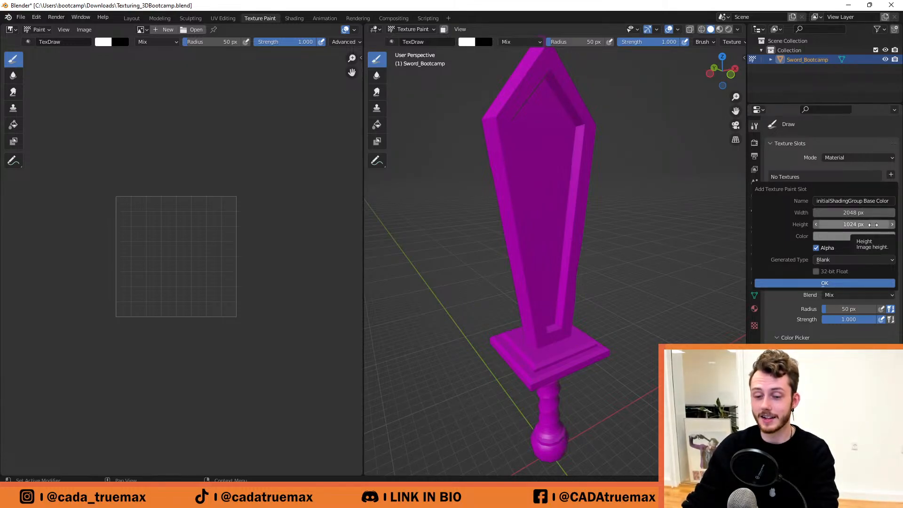
left_click(871, 225)
key("End")
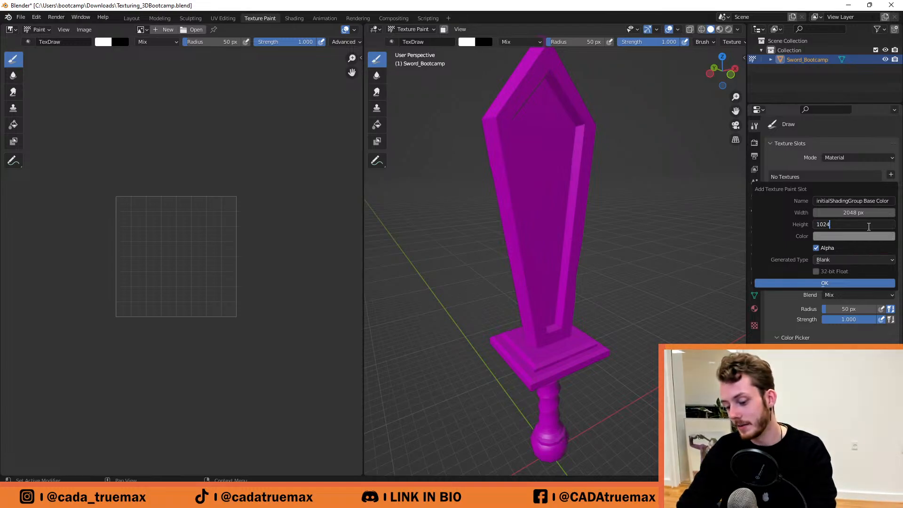
type("*2")
key("Return")
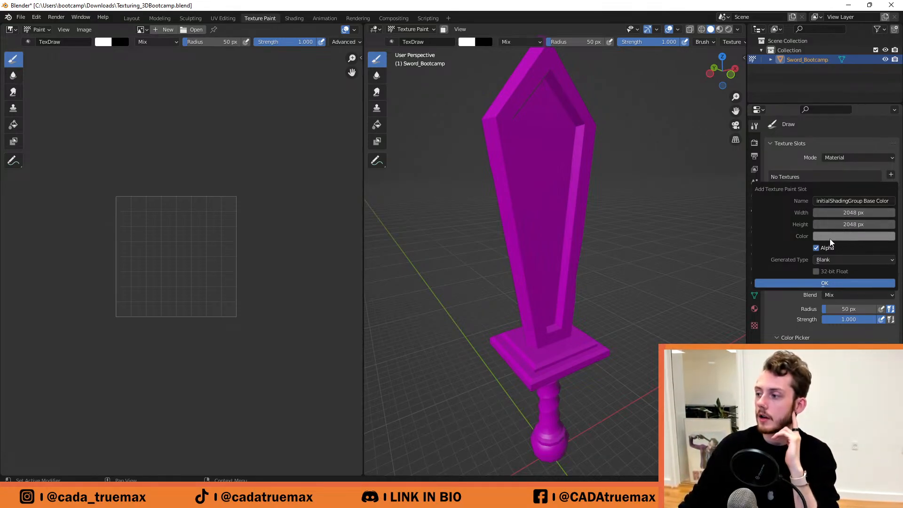
Name the new texture Sword_Tex and disable its Alpha option.
left_click(870, 198)
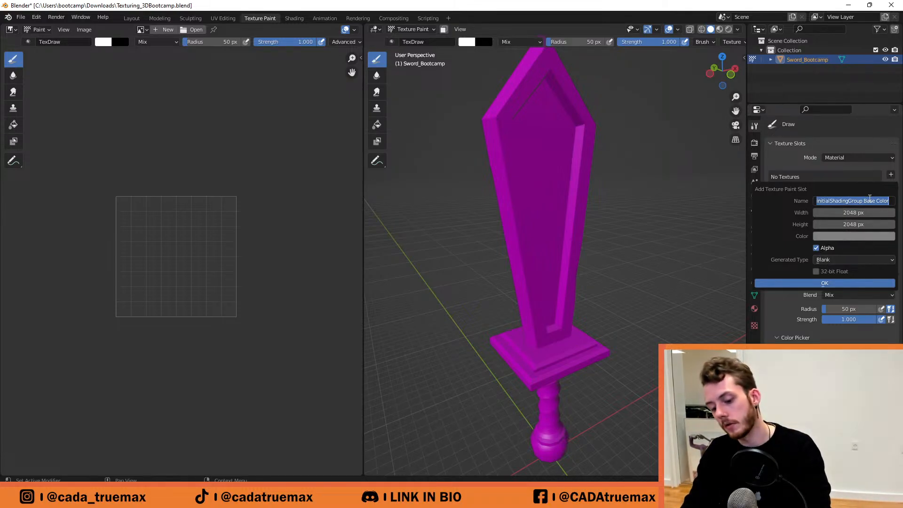
type("Sword_")
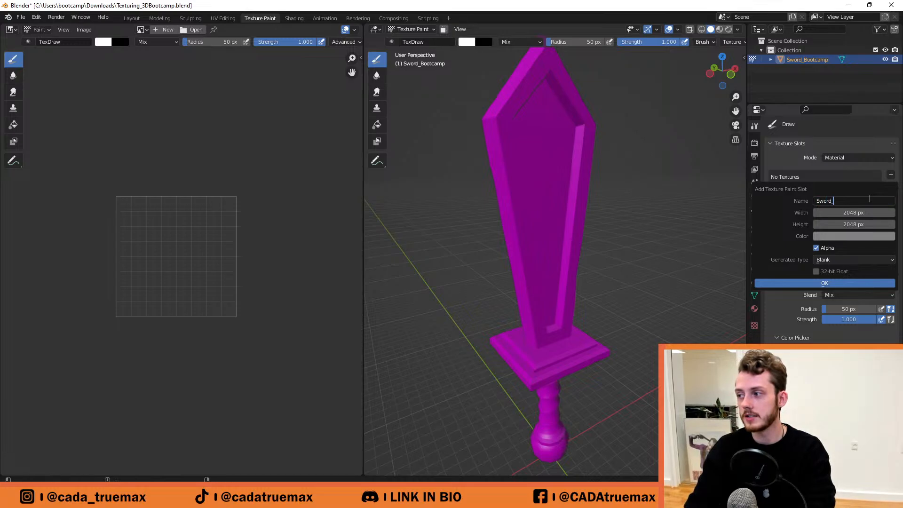
type("Tex")
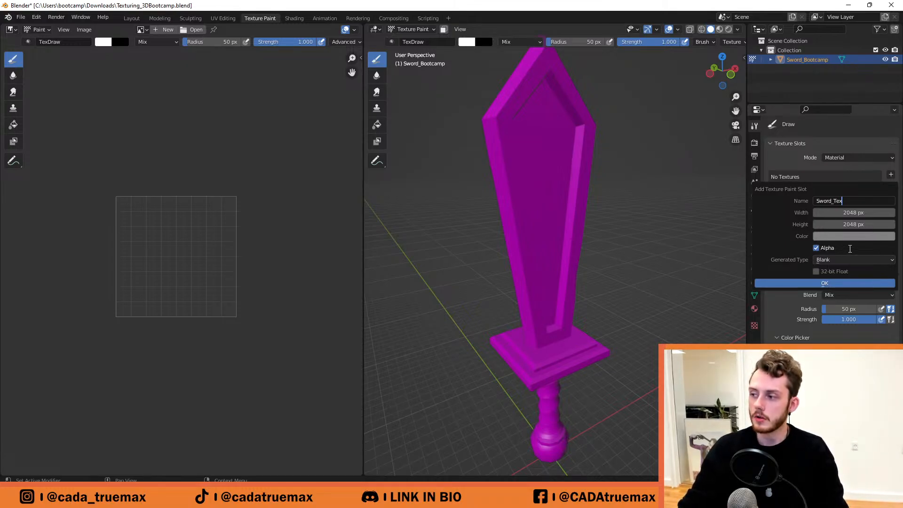
left_click(816, 248)
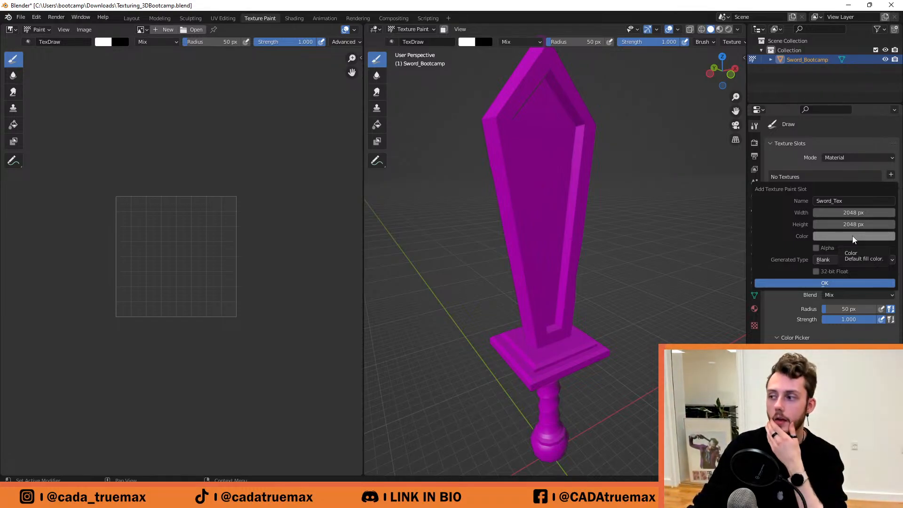
Set the texture's fill color to a slightly bluish light grey with hue 0.625, saturation 0.019 and value 0.798.
left_click(827, 235)
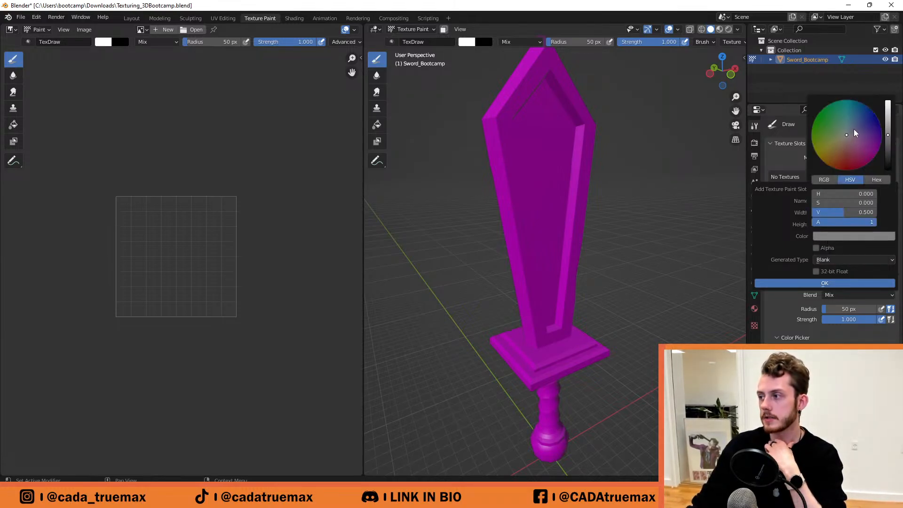
left_click_drag(888, 135, 888, 123)
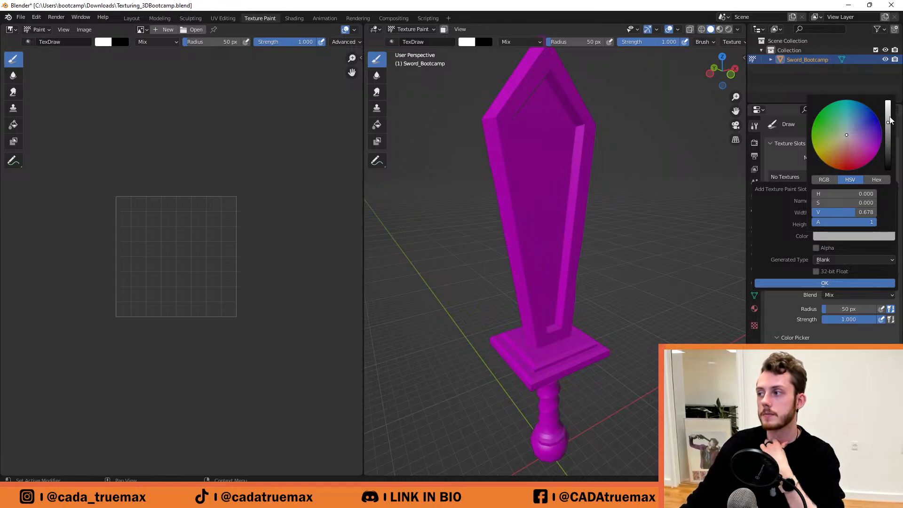
left_click_drag(888, 123, 888, 114)
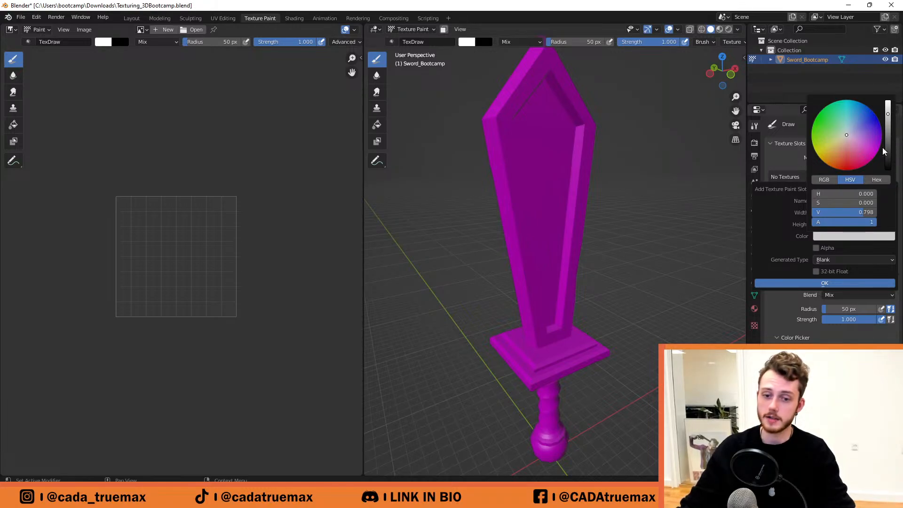
left_click(847, 134)
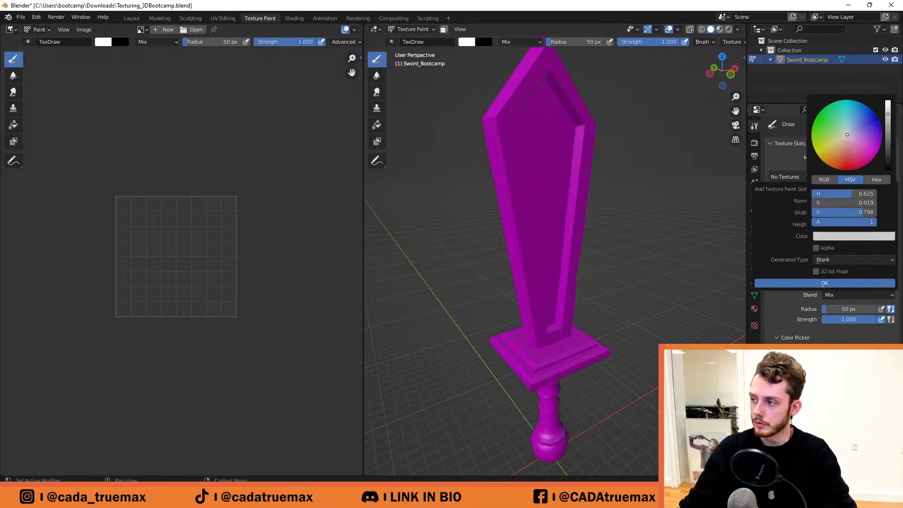
Fine-tune the light grey fill color, create the Sword_Tex texture slot and inspect the sword's blade from the front.
left_click_drag(847, 135, 847, 133)
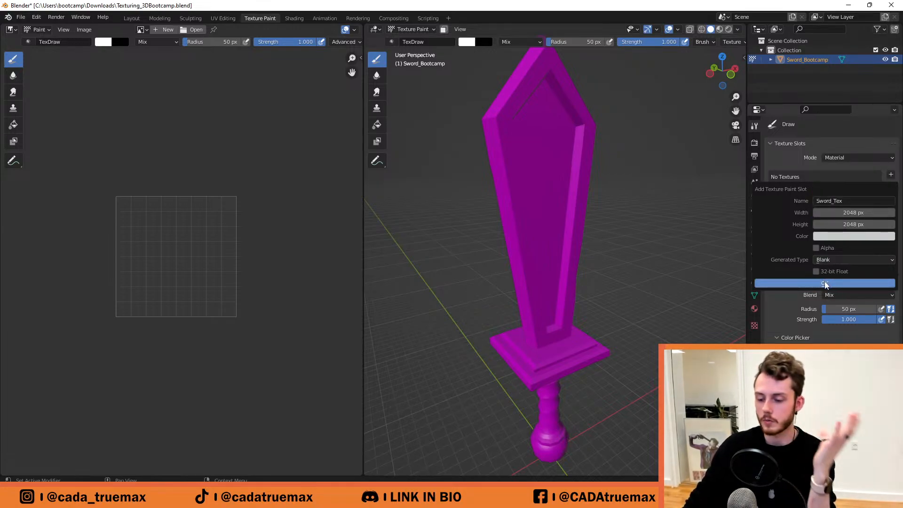
left_click(808, 283)
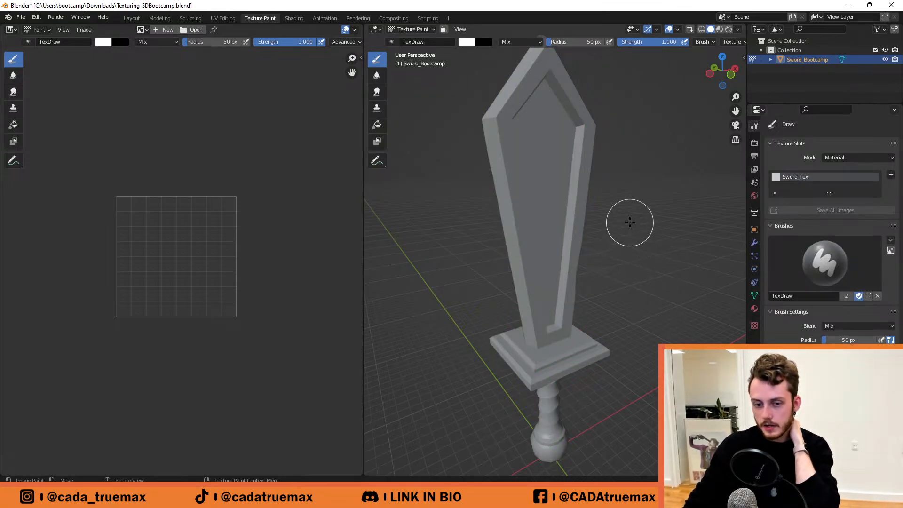
scroll(624, 209, "down", 3)
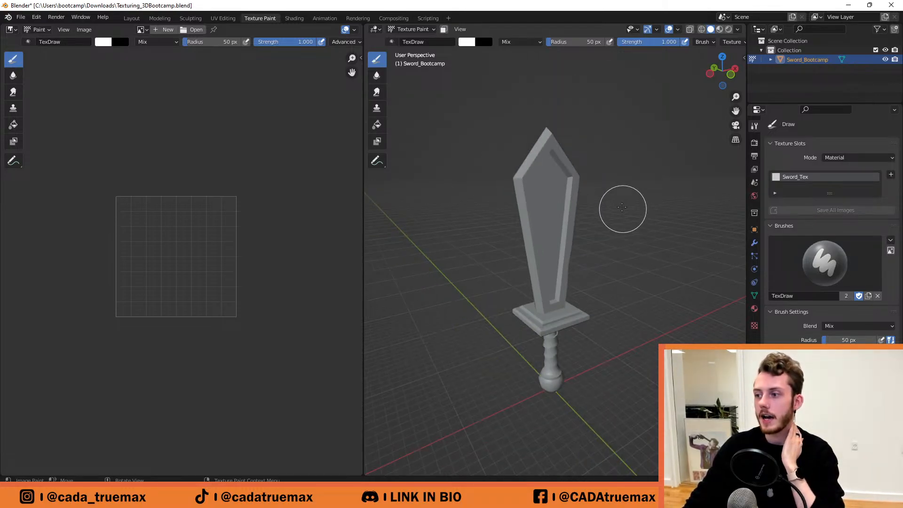
mouse_move(630, 228)
middle_mouse_down()
mouse_move(699, 223)
mouse_move(607, 221)
middle_mouse_up()
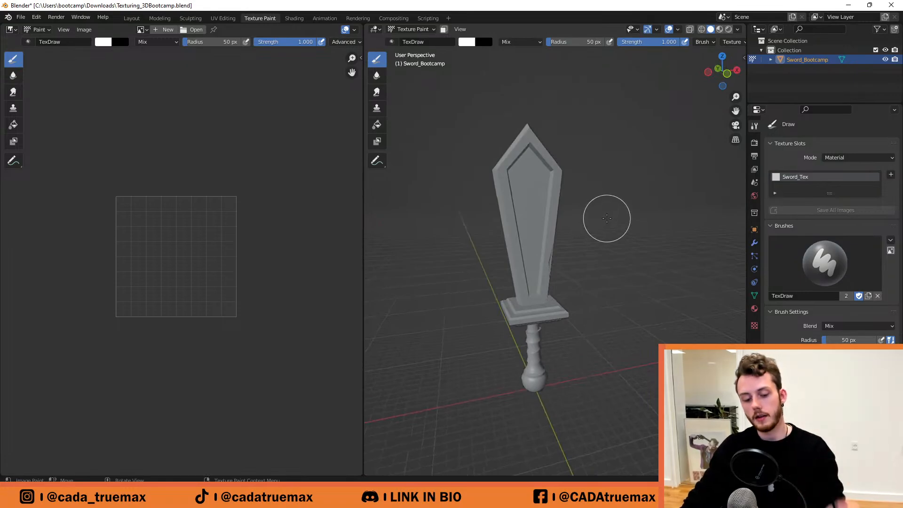
scroll(602, 242, "up", 3)
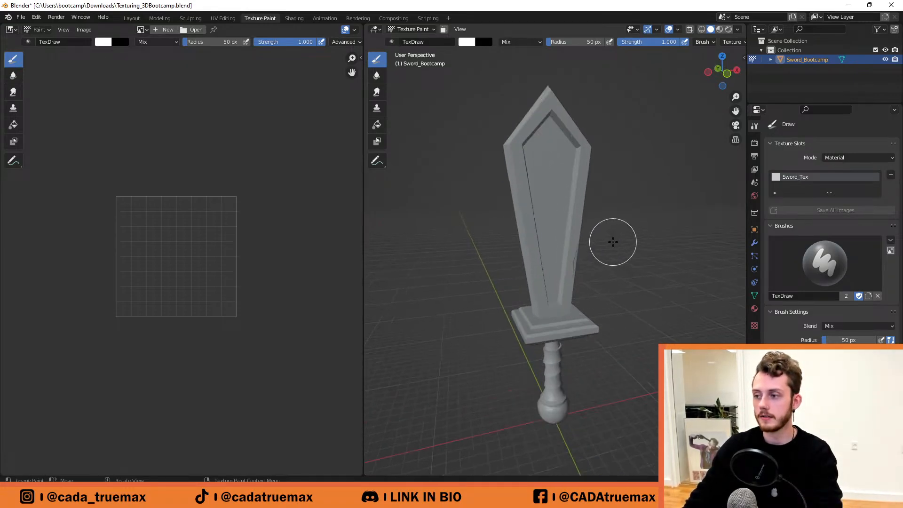
mouse_move(612, 255)
middle_mouse_down()
mouse_move(418, 253)
mouse_move(660, 254)
mouse_move(605, 256)
middle_mouse_up()
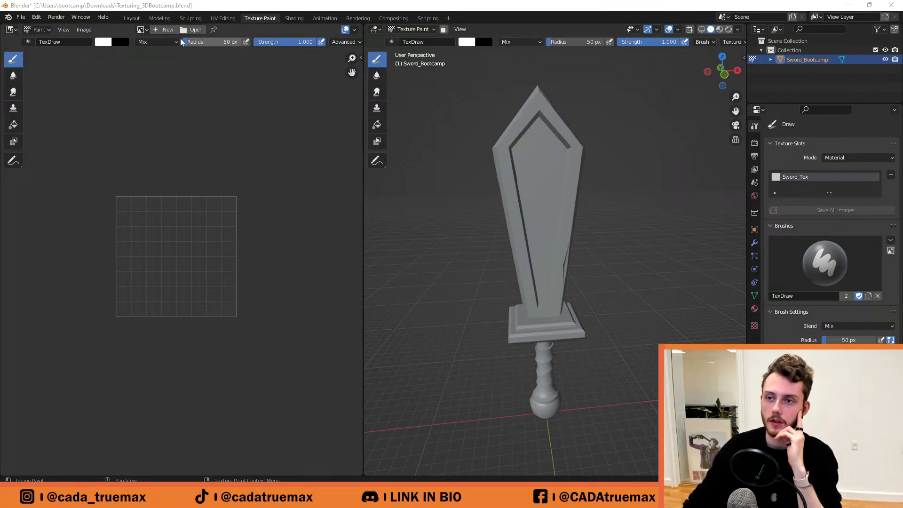
Display the Sword_Tex image in the image editor, sized to fill most of the editor.
left_click(142, 29)
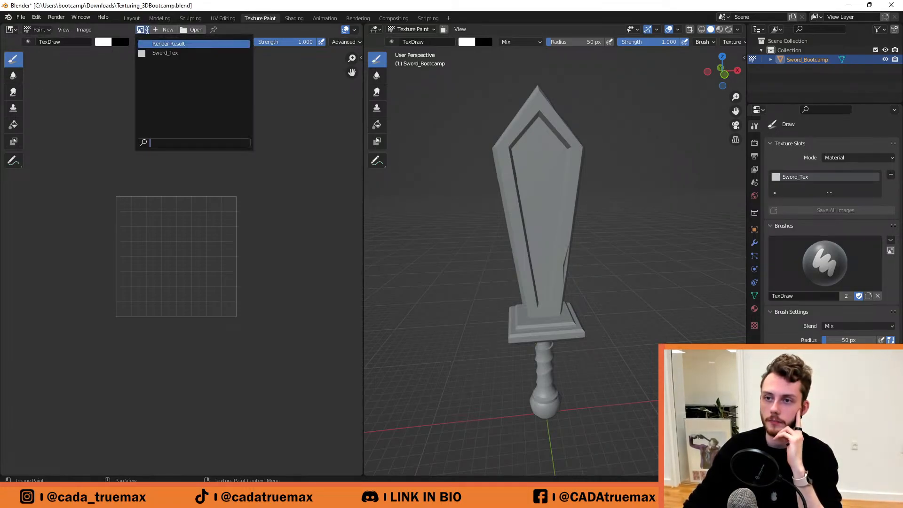
key("Escape")
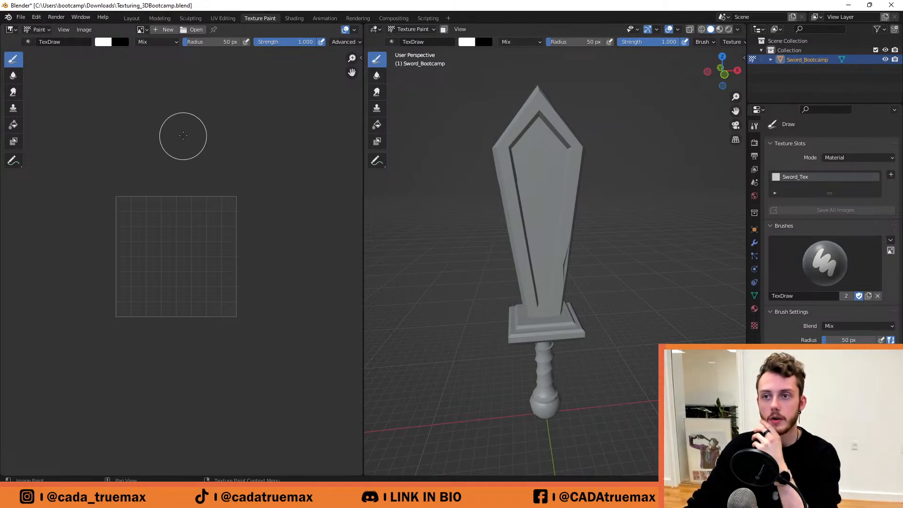
left_click(141, 31)
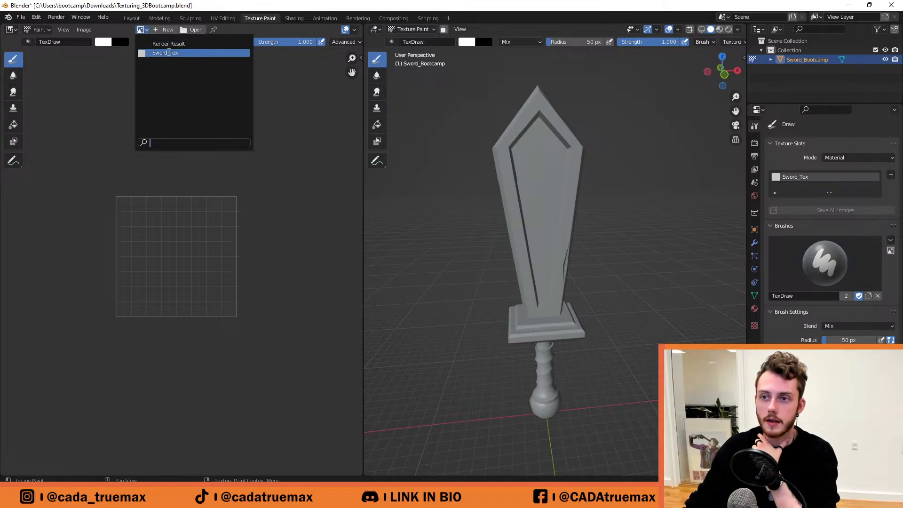
left_click(193, 52)
scroll(171, 226, "down", 10)
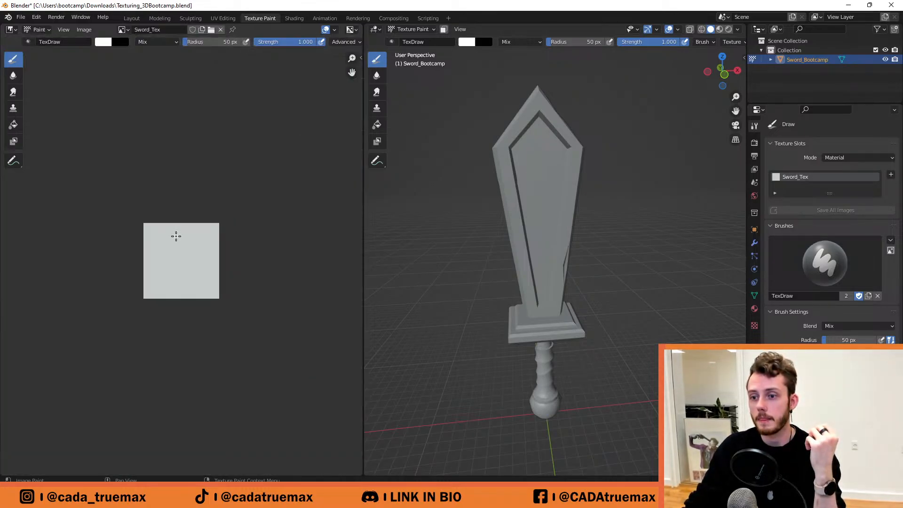
scroll(183, 244, "up", 6)
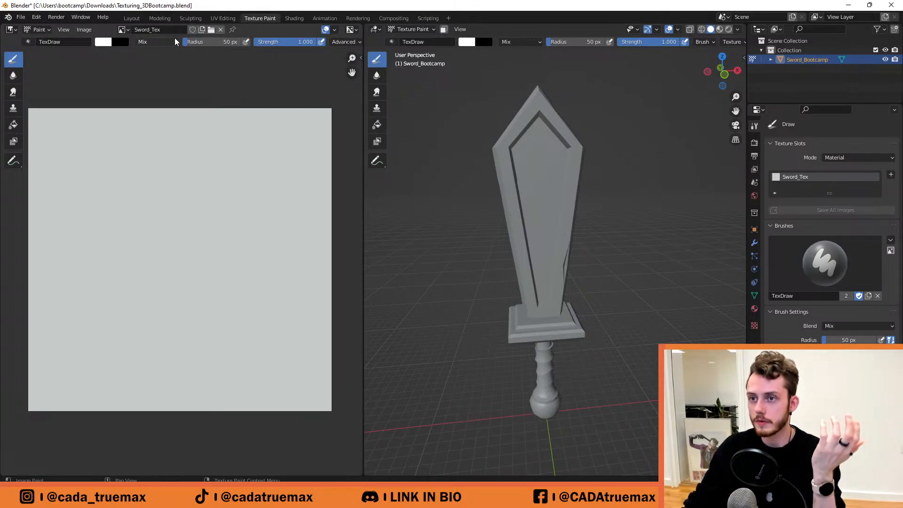
Try the image editor's Paint and Mask modes and switch it to View mode.
left_click(13, 31)
left_click(46, 30)
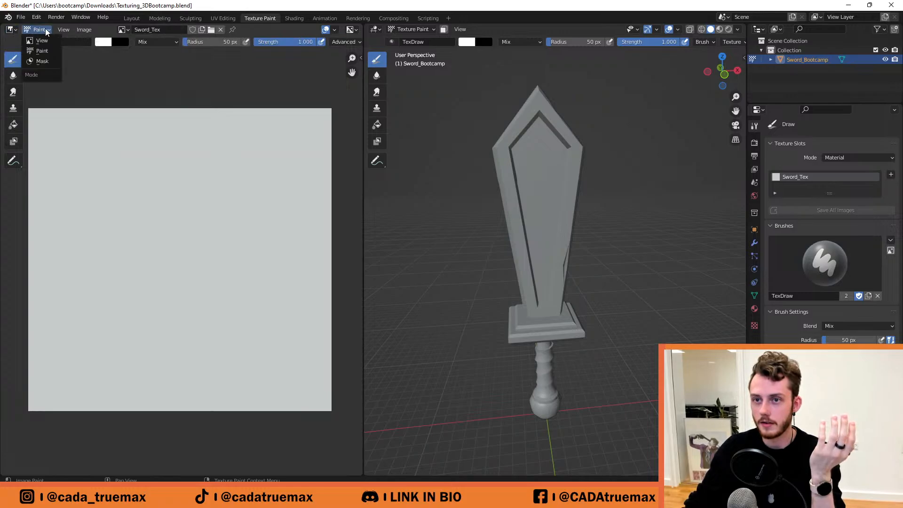
left_click(46, 50)
left_click(43, 30)
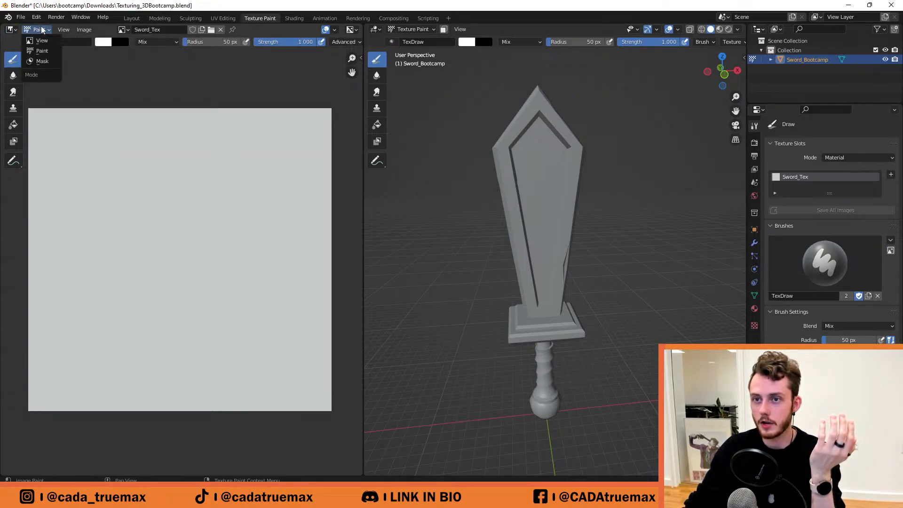
left_click(42, 61)
left_click(40, 30)
left_click(41, 40)
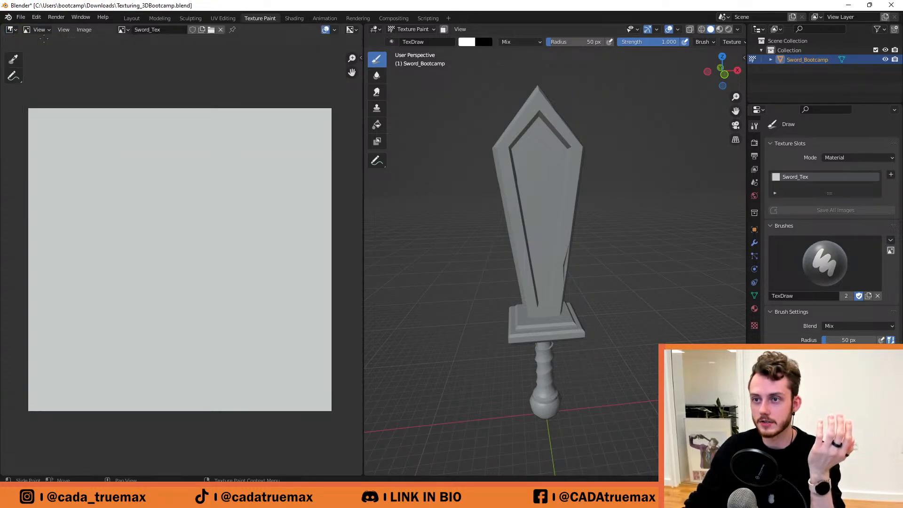
Open the image editor's sidebar, look through its tool and view settings and display the image properties of Sword_Tex.
left_click(359, 58)
left_click(359, 82)
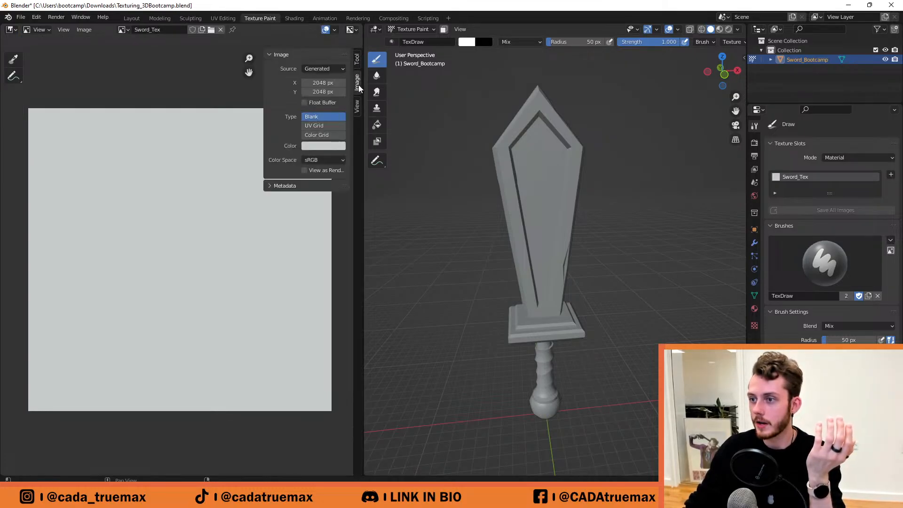
left_click(357, 60)
left_click(359, 88)
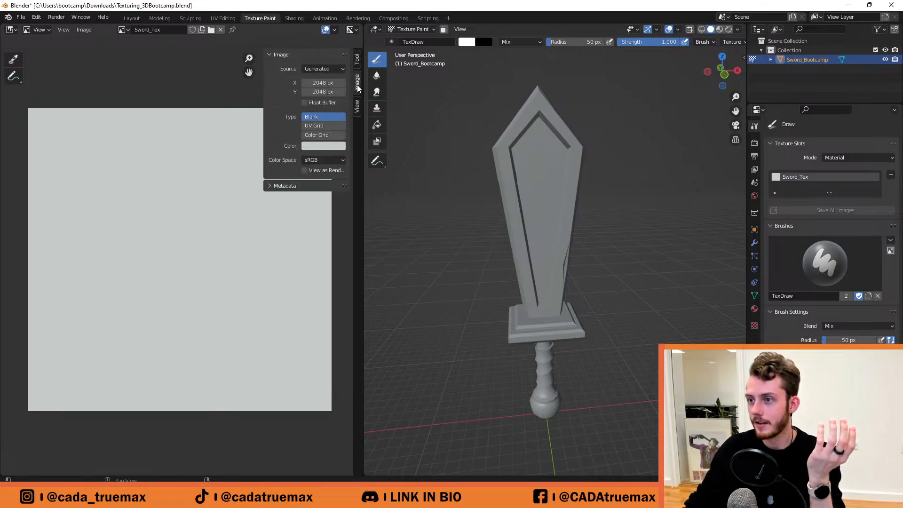
left_click(359, 107)
left_click(359, 83)
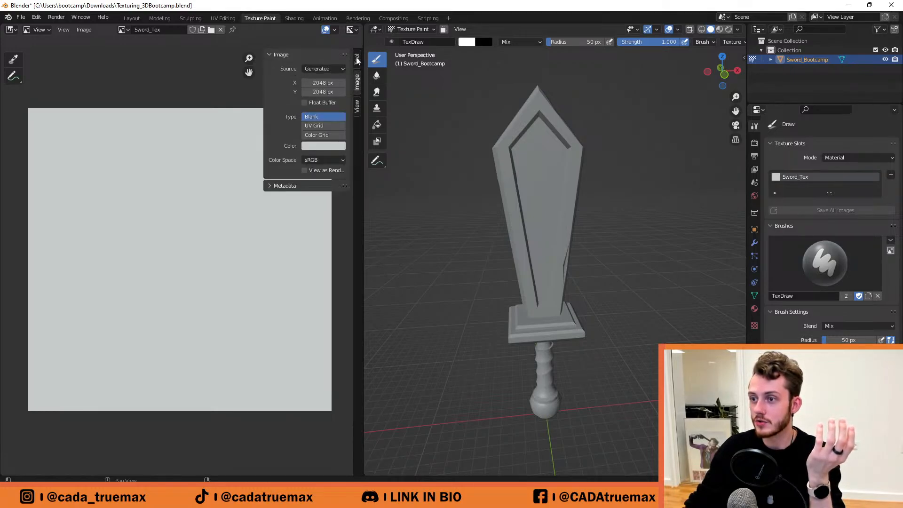
Try the UV Grid and Color Grid generated types on Sword_Tex and return it to Blank.
left_click(328, 126)
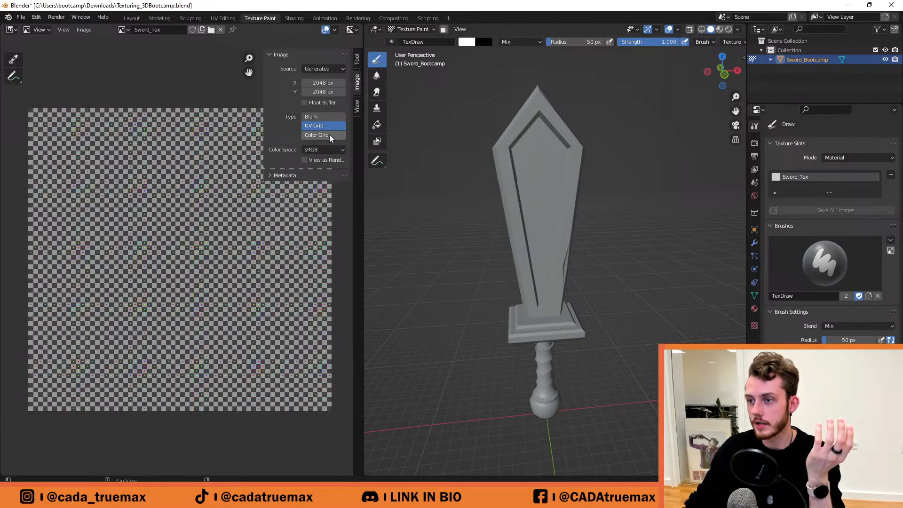
left_click(330, 134)
left_click(325, 117)
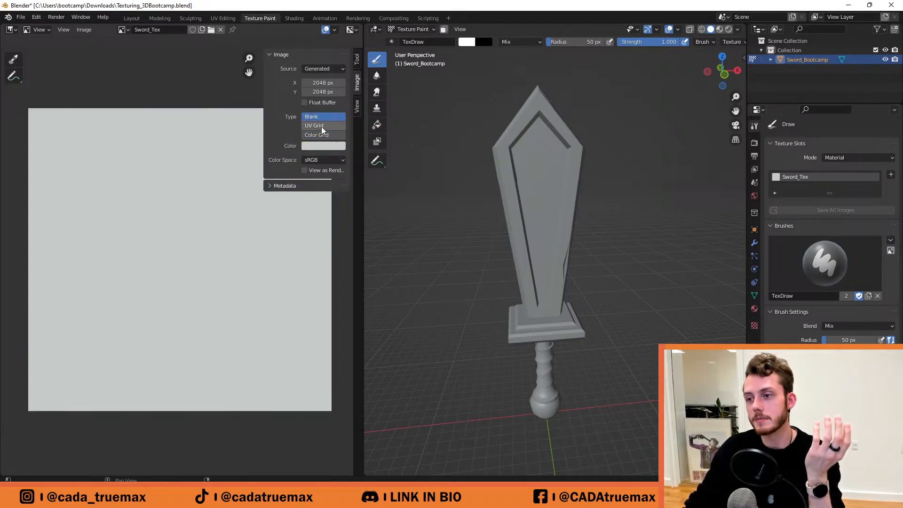
left_click(321, 125)
left_click(323, 137)
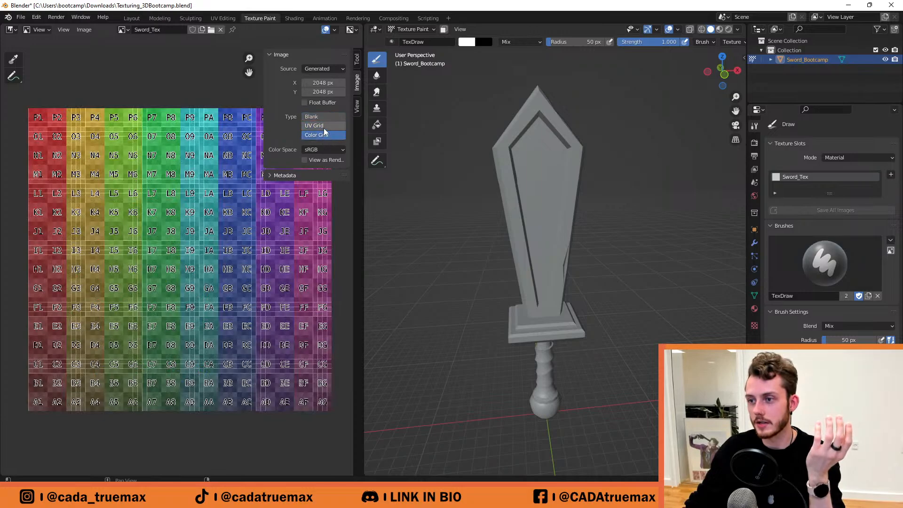
left_click(323, 126)
left_click(327, 117)
left_click(327, 127)
left_click(327, 134)
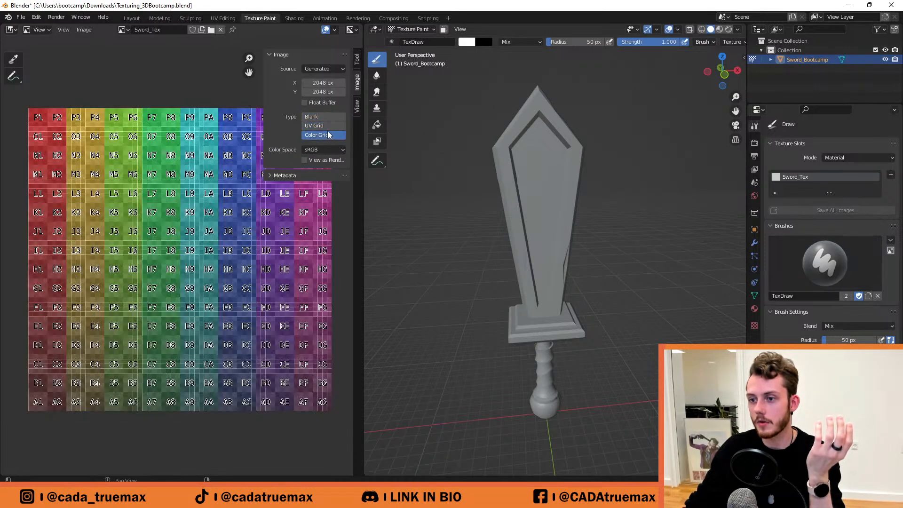
left_click(326, 127)
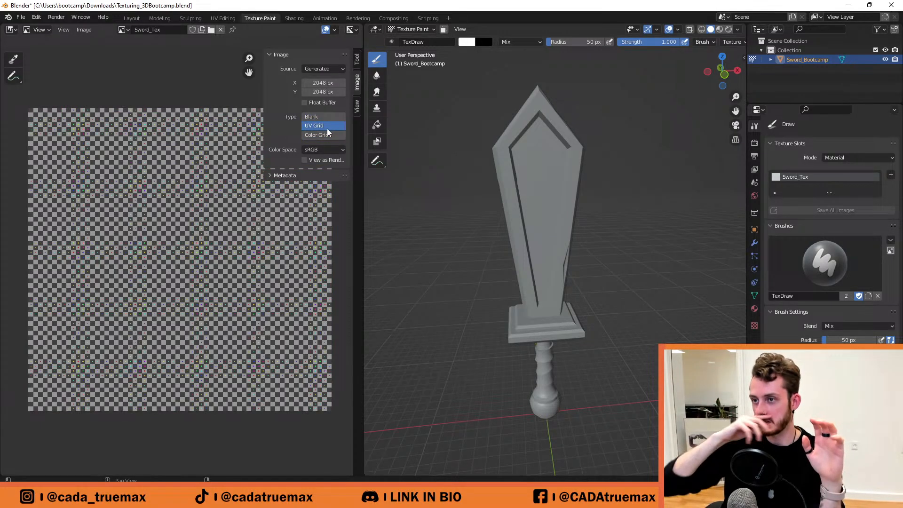
left_click(329, 117)
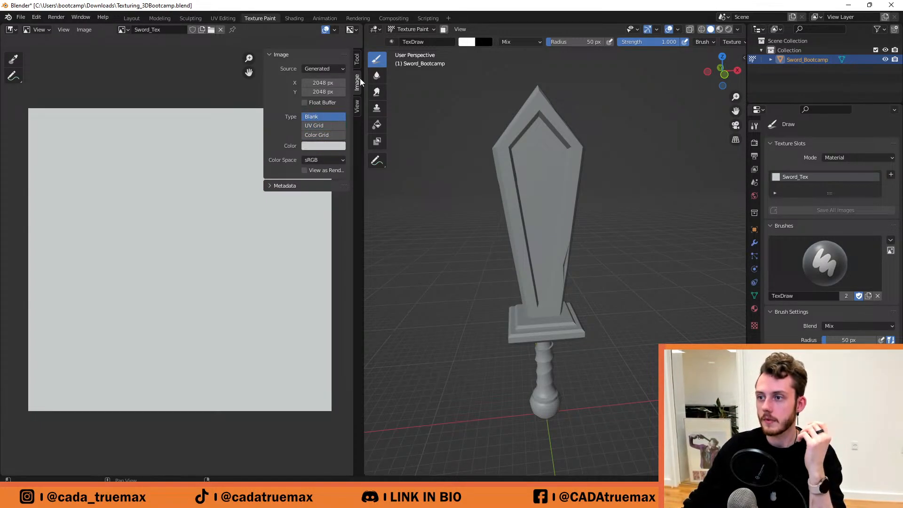
Return the image editor to Paint mode with the brush settings shown and darken the brush color to dark grey.
left_click(357, 60)
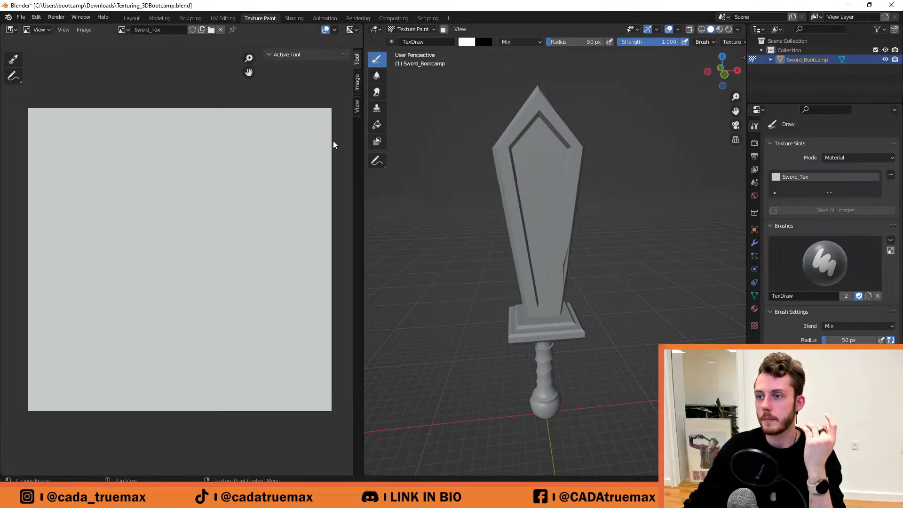
scroll(200, 240, "down", 3)
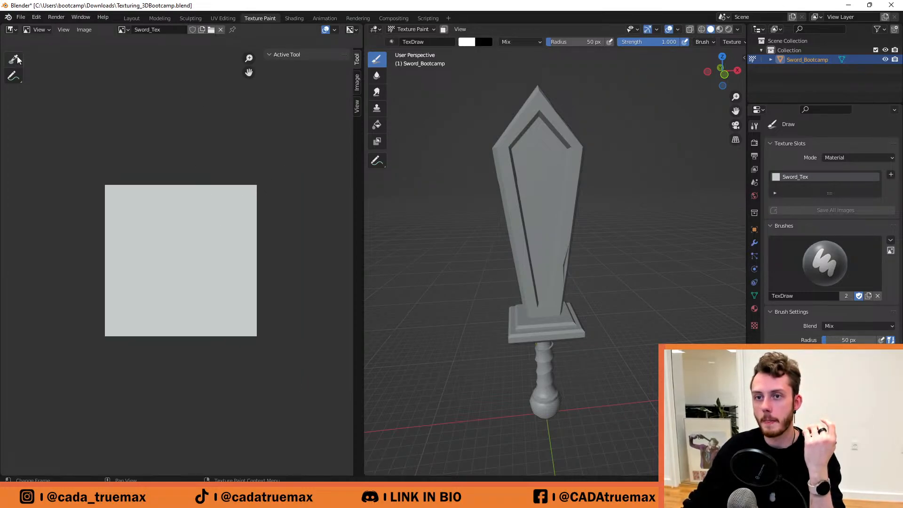
left_click(39, 29)
left_click(48, 50)
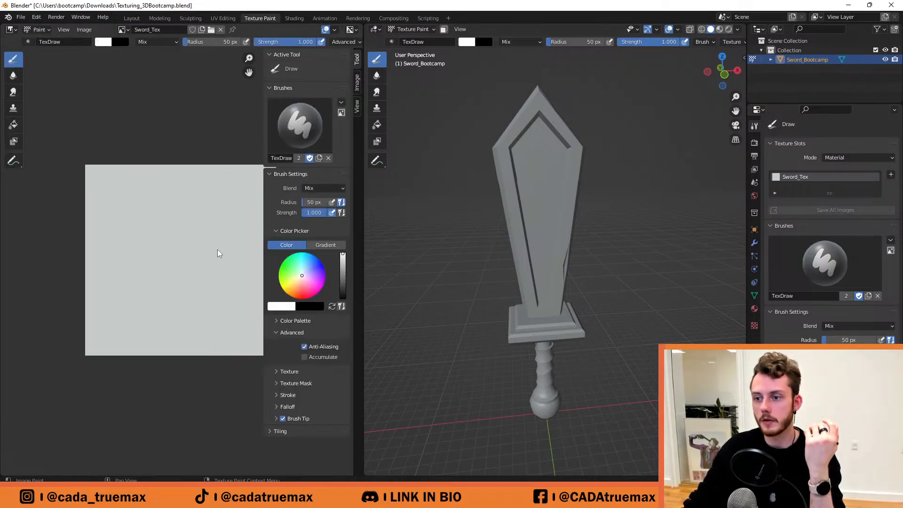
scroll(174, 253, "up", 1)
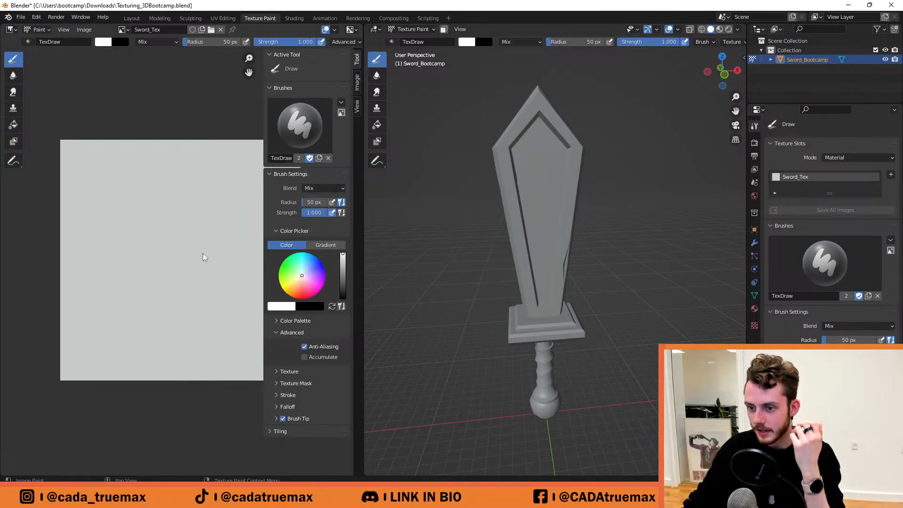
middle_click_drag(202, 254, 171, 252)
scroll(171, 252, "down", 1)
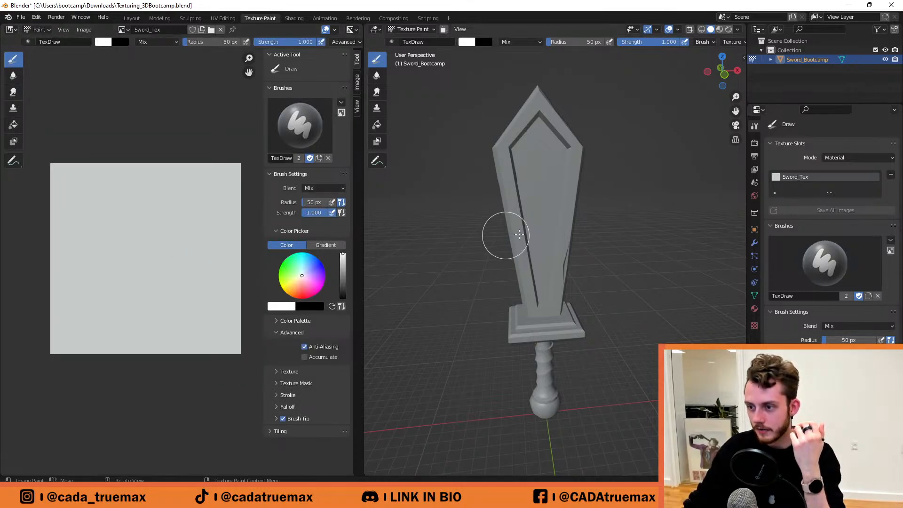
left_click_drag(343, 260, 342, 288)
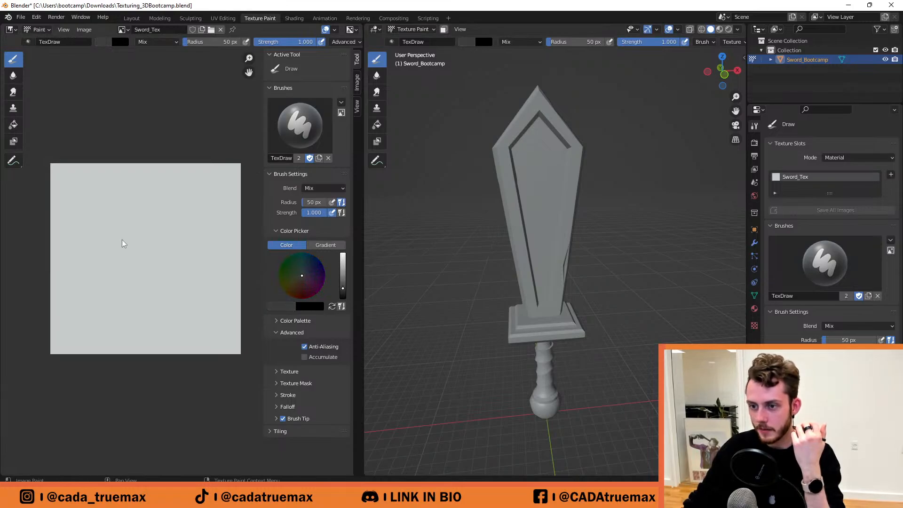
Scribble dark test strokes across the texture in the image editor and undo them.
mouse_move(146, 224)
left_mouse_down()
mouse_move(145, 241)
mouse_move(122, 255)
mouse_move(155, 221)
mouse_move(132, 282)
mouse_move(186, 256)
mouse_move(184, 300)
left_mouse_up()
key("ctrl+z")
scroll(181, 259, "up", 2)
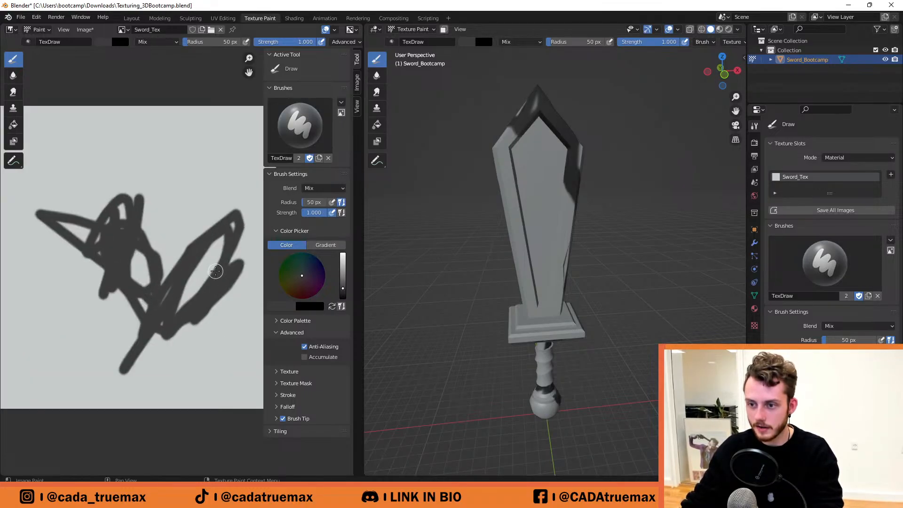
key("ctrl+z")
scroll(197, 258, "down", 2)
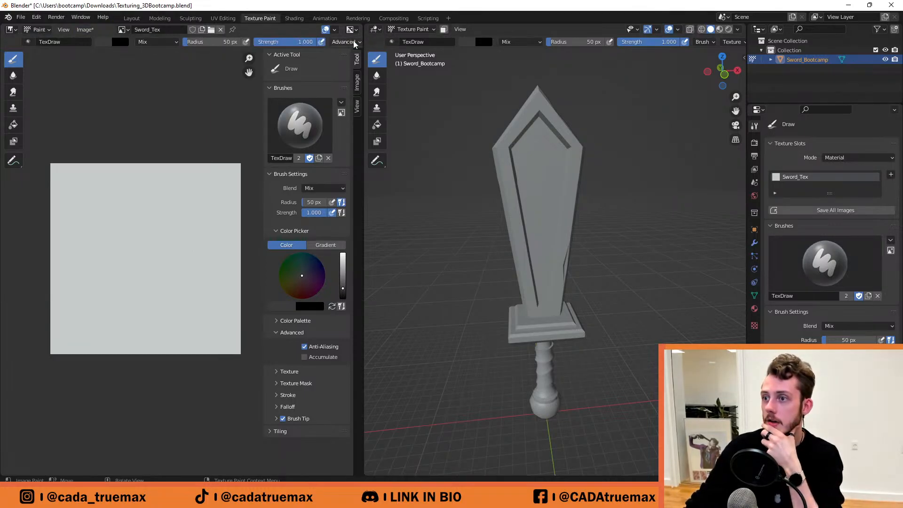
Try toggling the sword's Edit Mode, switch the 3D viewport to Object Mode and deselect the sword.
key("Tab")
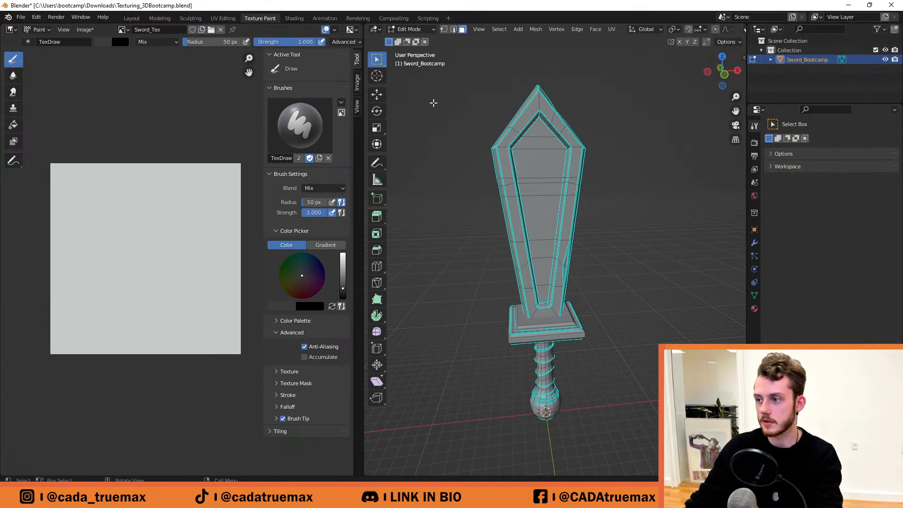
key("Tab")
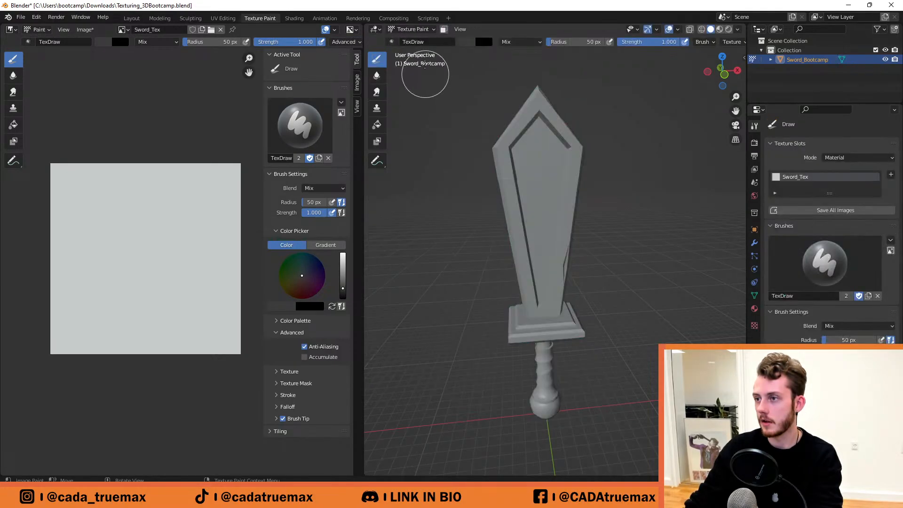
left_click(413, 29)
left_click(414, 39)
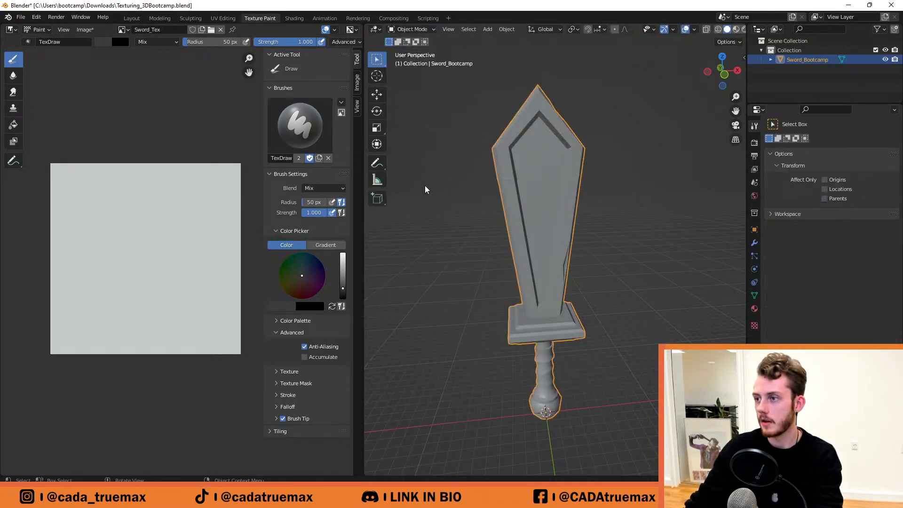
left_click(459, 207)
key("Tab")
key("Tab")
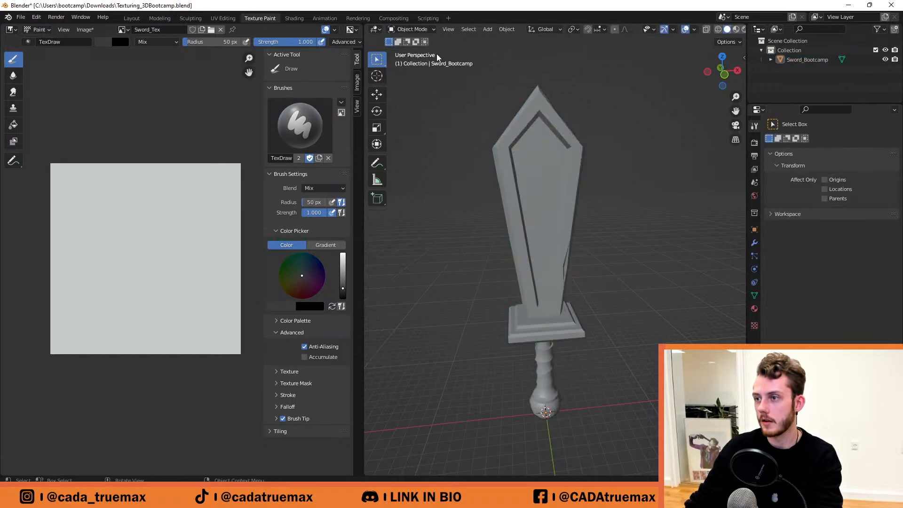
Put the sword in Texture Paint mode in the 3D viewport and check the image editor's available modes.
left_click(422, 29)
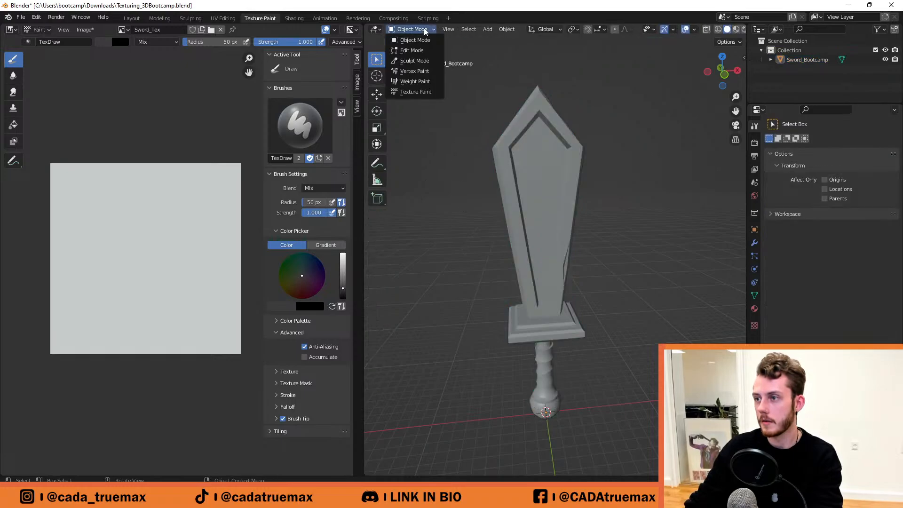
left_click(425, 91)
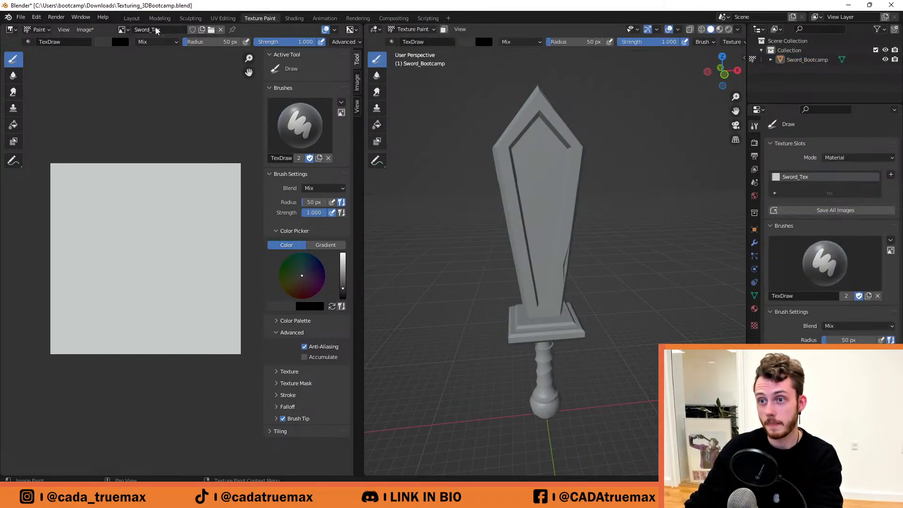
left_click(42, 31)
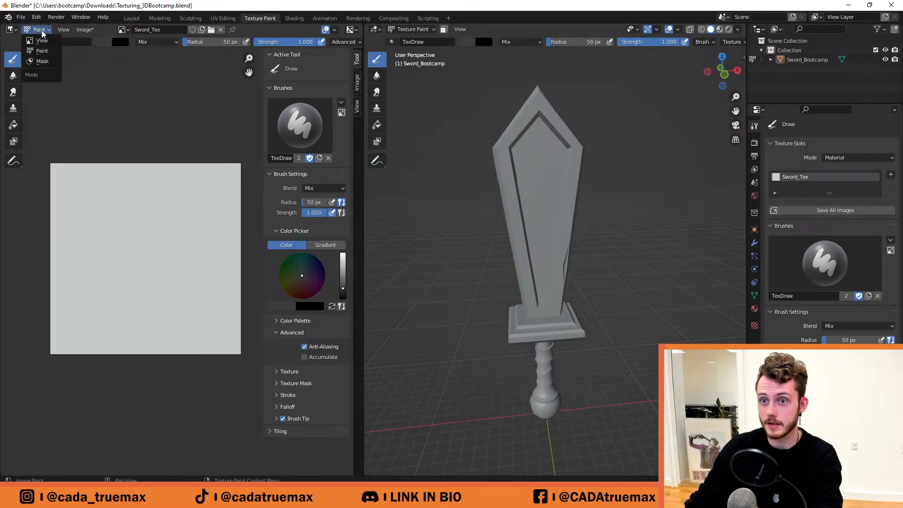
left_click(42, 34)
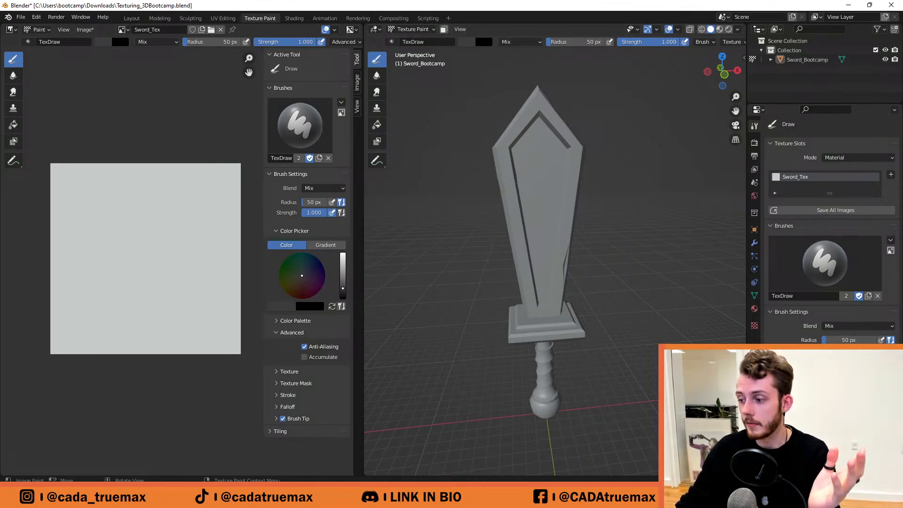
Switch to the Blender window with the untextured sword, open the Texture Paint workspace and frame the UV layout.
mouse_move(597, 496)
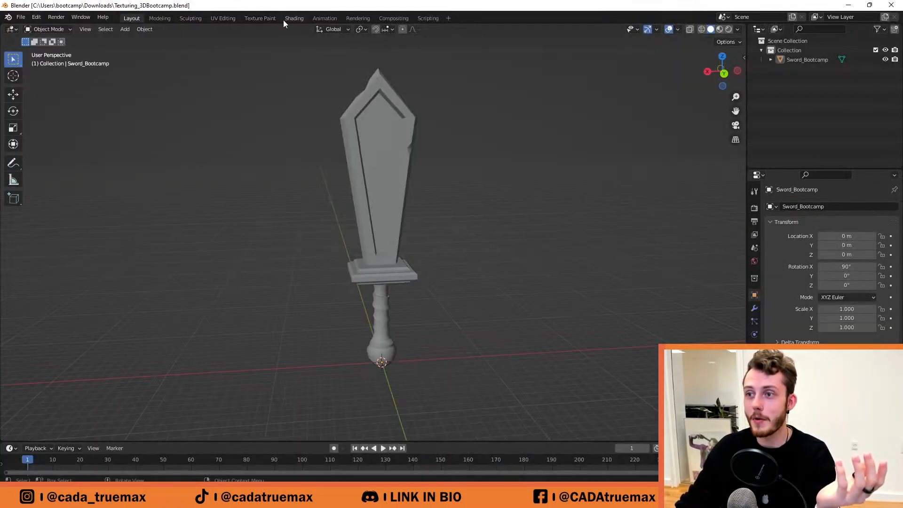
left_click(260, 18)
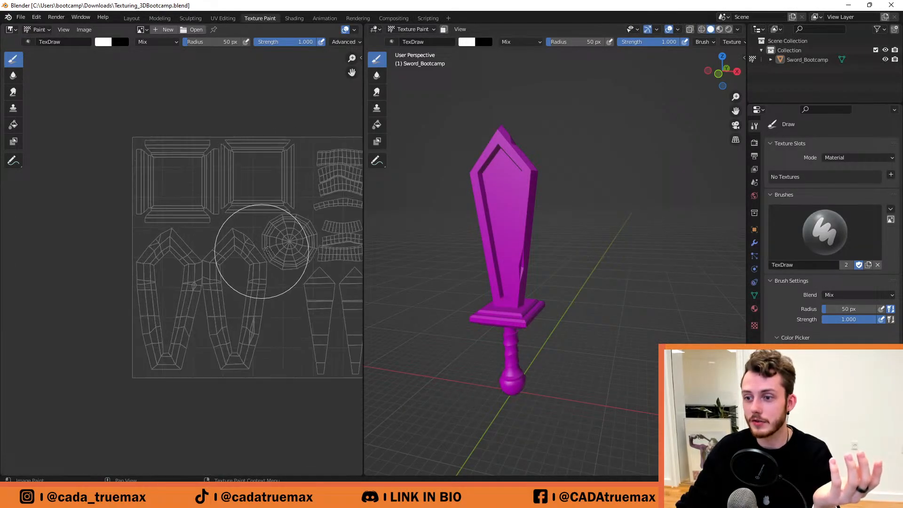
scroll(214, 245, "up", 1)
middle_click_drag(218, 234, 81, 231)
scroll(173, 237, "down", 1)
middle_click_drag(174, 235, 203, 239)
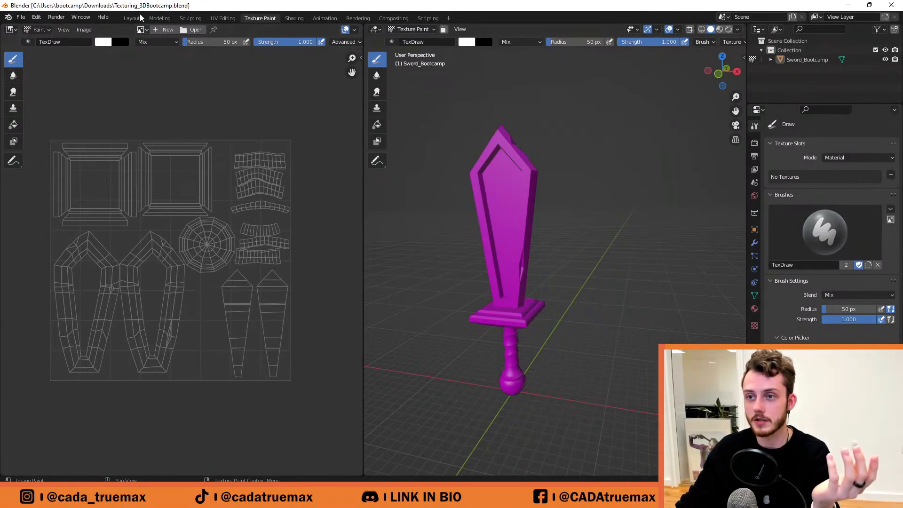
Start adding a Base Color texture paint slot and set its width and height to 2048 px.
left_click(890, 175)
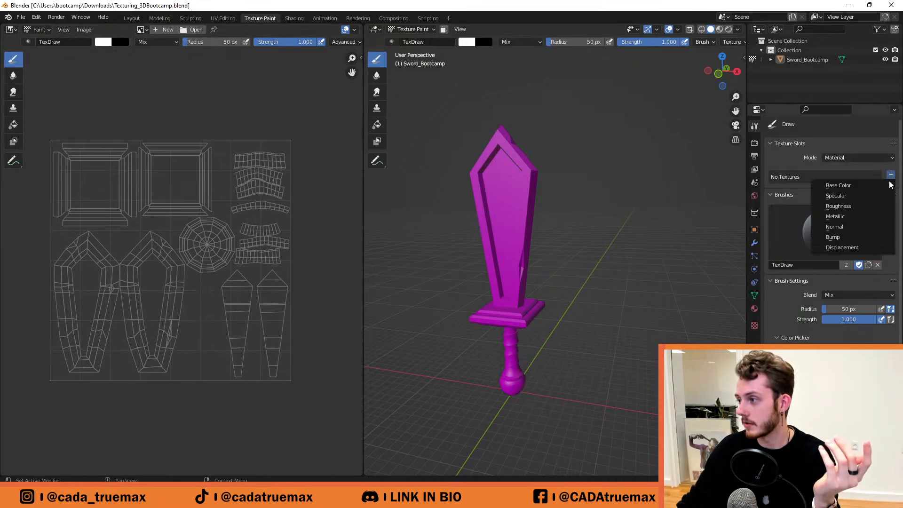
left_click(857, 187)
left_click(869, 216)
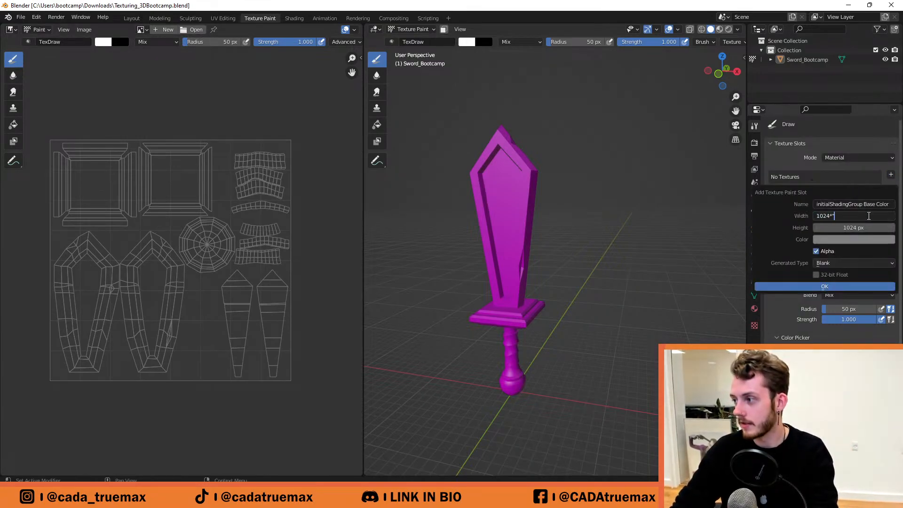
type("*2")
key("Return")
left_click(867, 228)
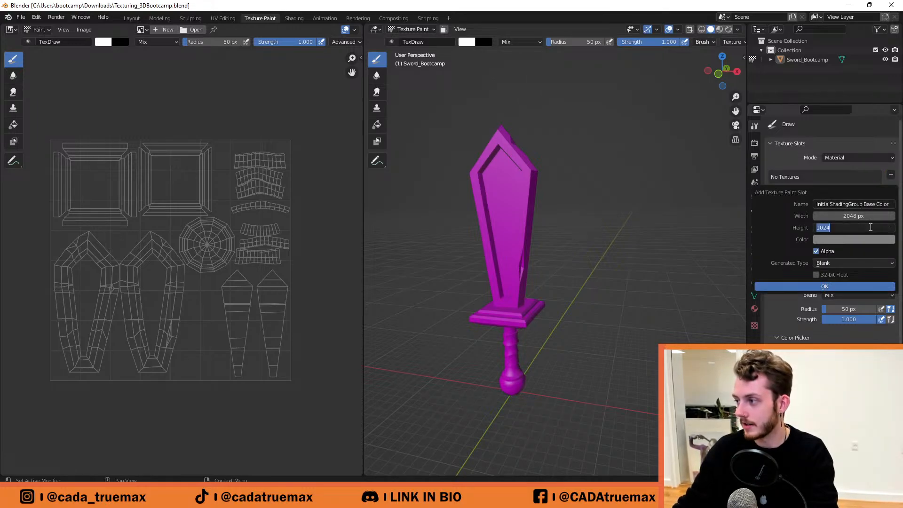
key("End")
key("Return")
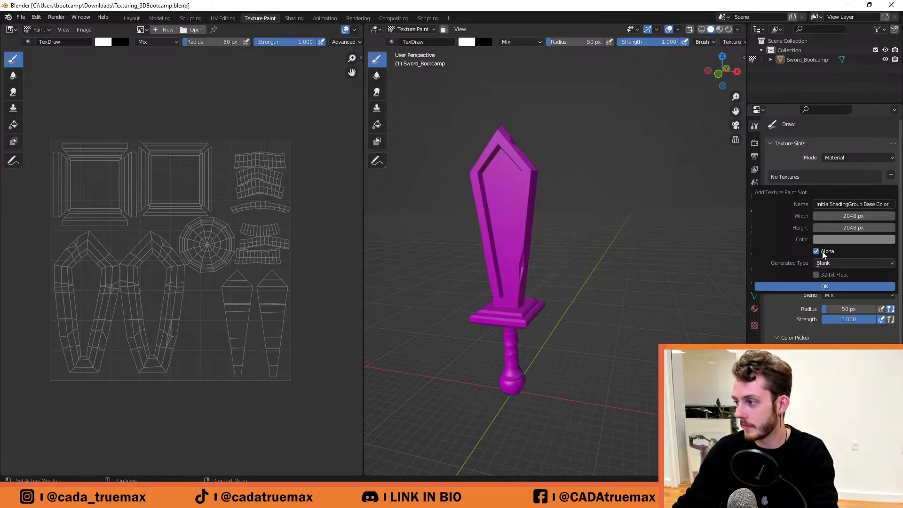
Disable Alpha for the new paint slot, name it Sword_Tex and create it.
left_click(852, 239)
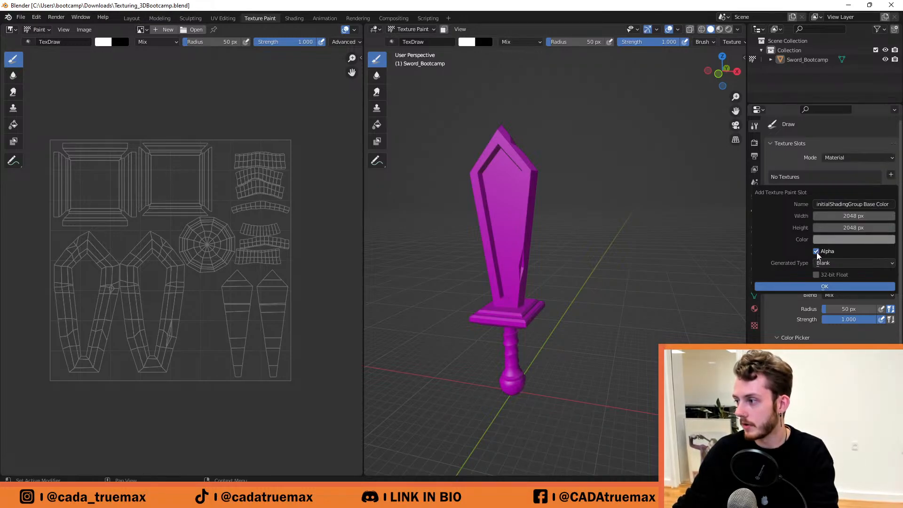
double_click(866, 203)
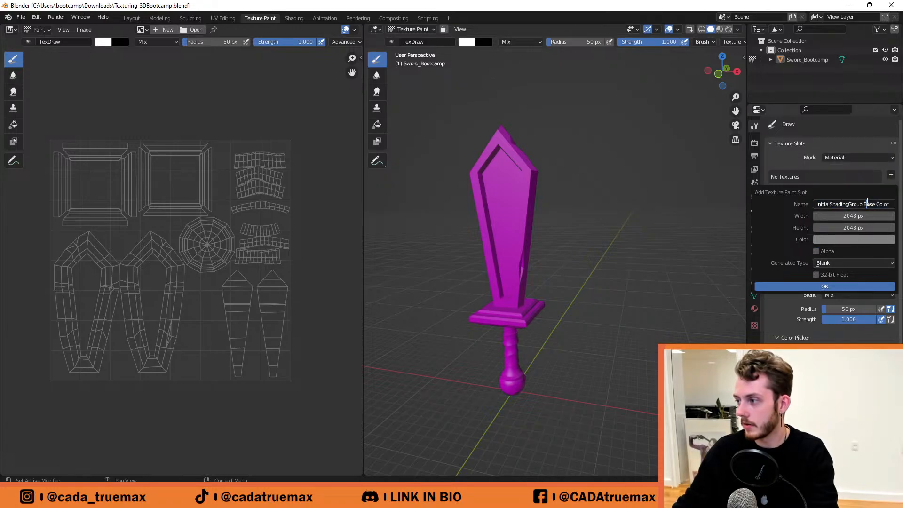
key("ctrl+a")
type("Sh")
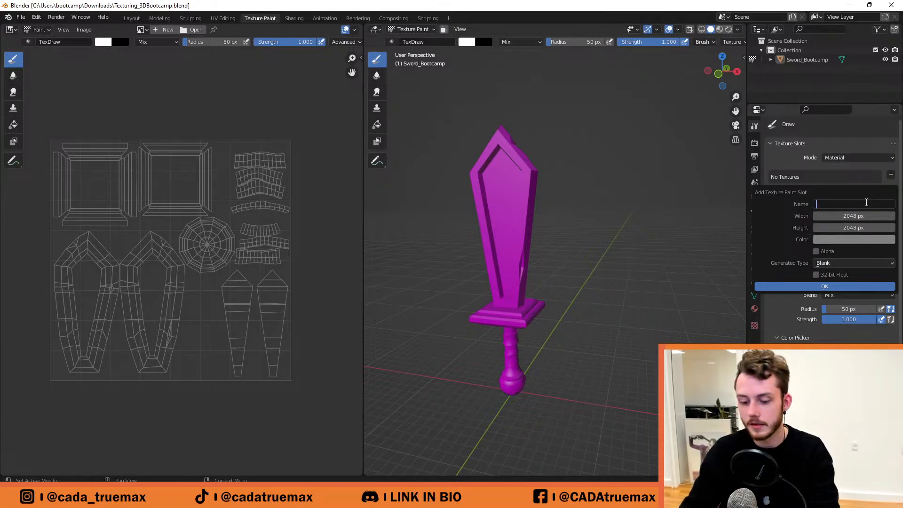
type("ord_Tex")
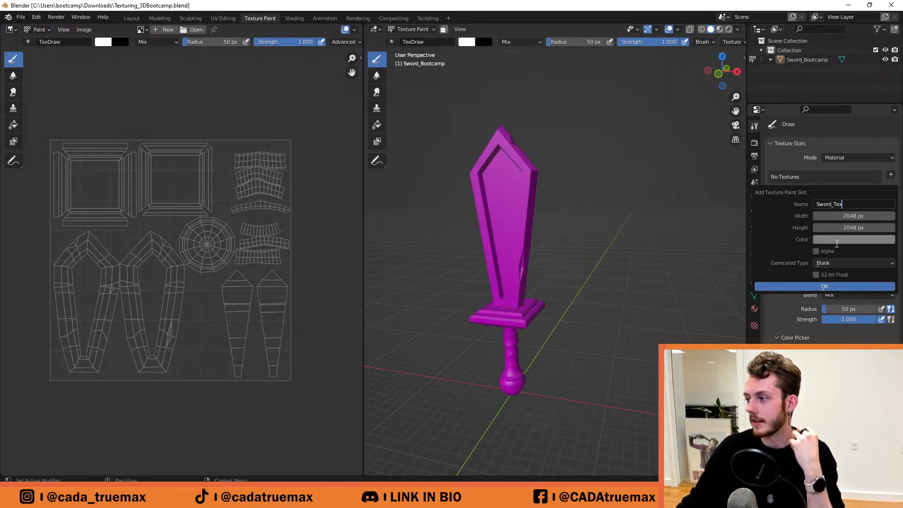
left_click(814, 285)
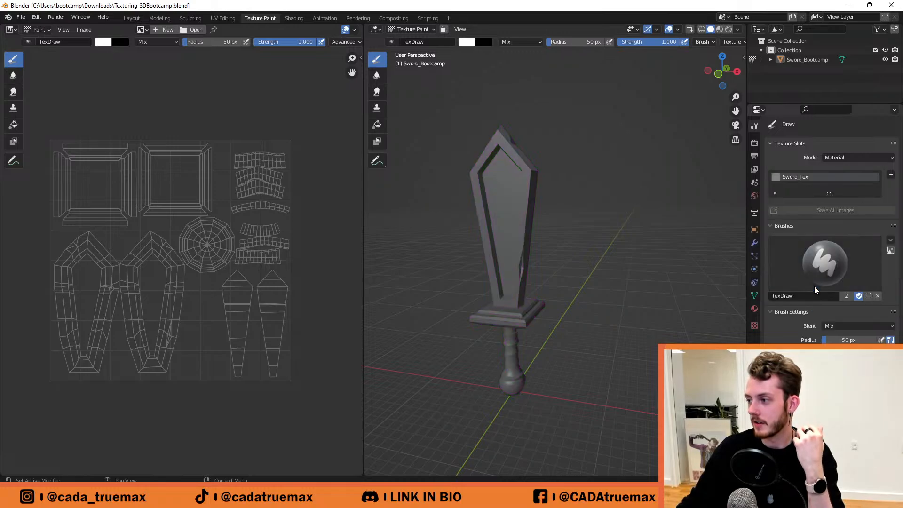
Display the Sword_Tex image in the image editor and frame the whole texture behind the UV layout.
scroll(186, 217, "up", 2)
scroll(187, 228, "down", 3)
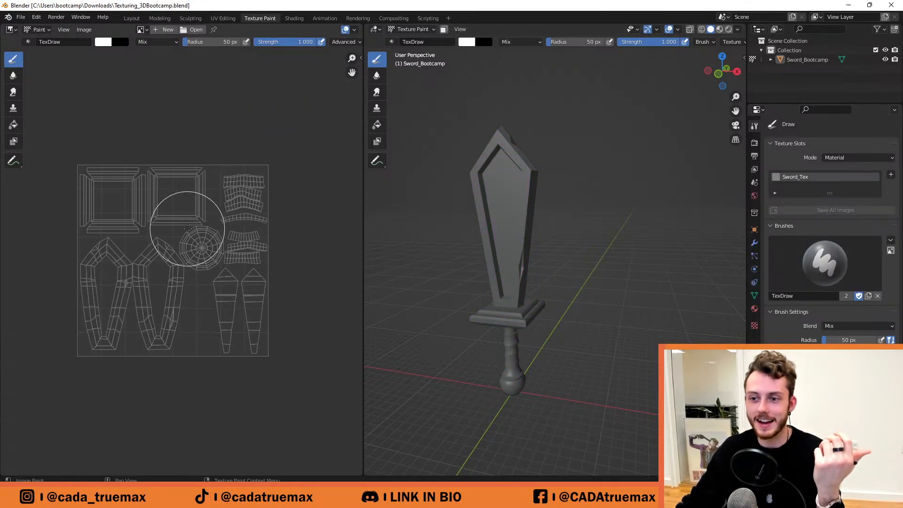
middle_click_drag(226, 259, 236, 249)
scroll(211, 229, "up", 1)
middle_click_drag(204, 210, 211, 237)
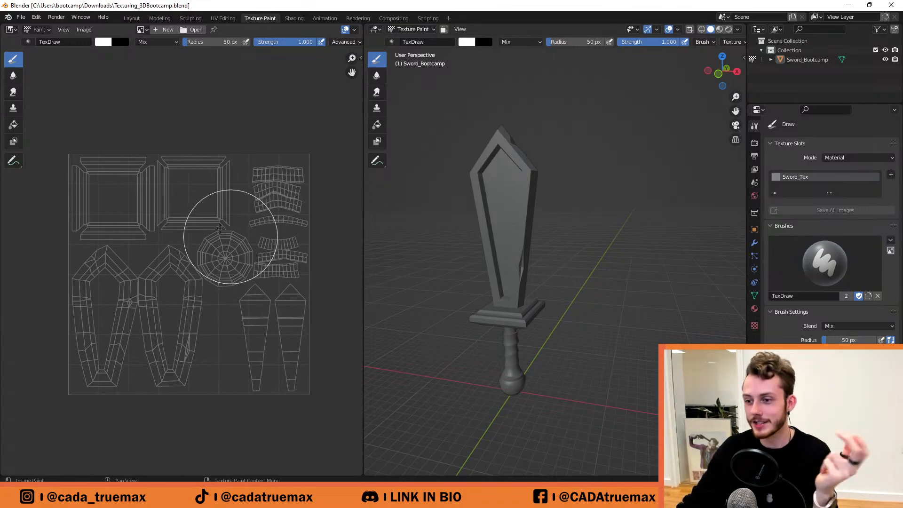
left_click(142, 29)
left_click(186, 53)
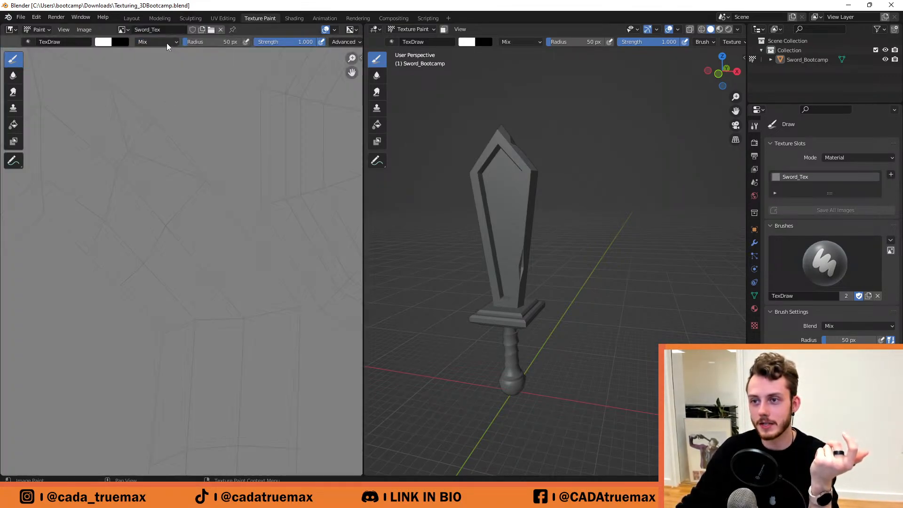
scroll(174, 213, "down", 4)
scroll(195, 247, "up", 1)
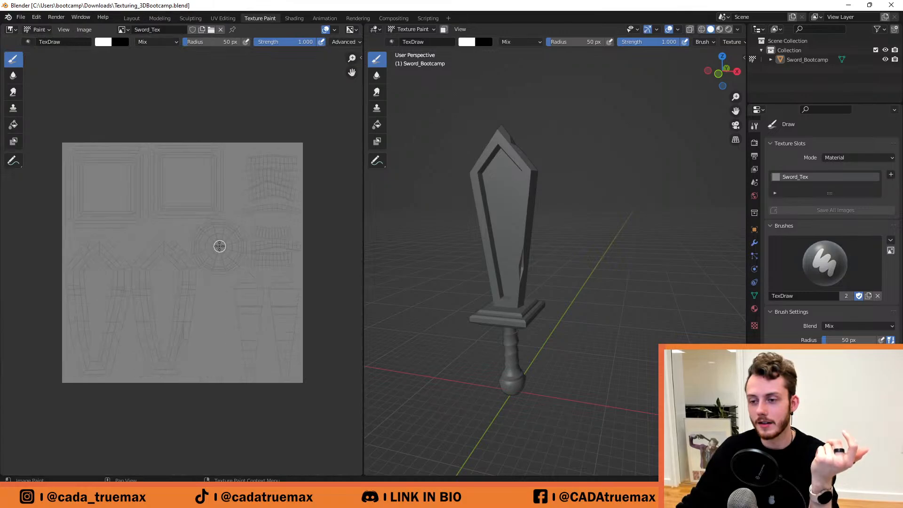
scroll(183, 241, "up", 1)
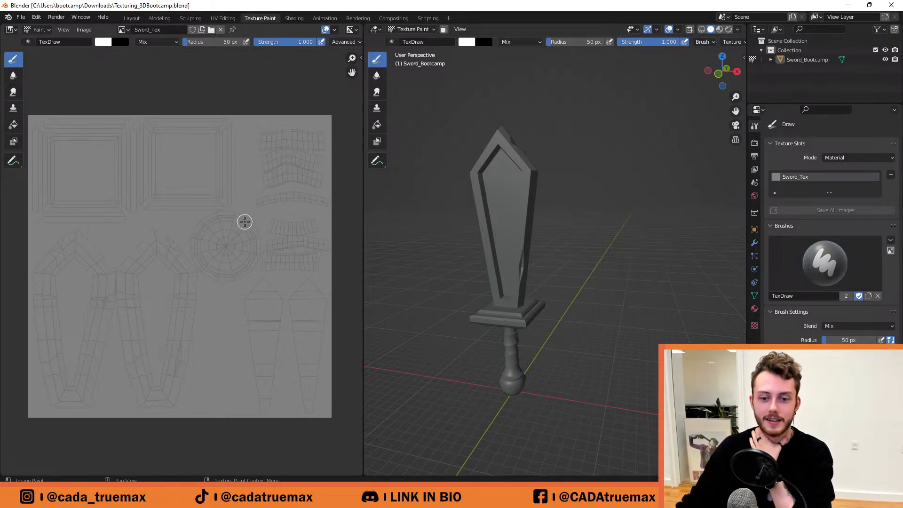
scroll(195, 226, "down", 1)
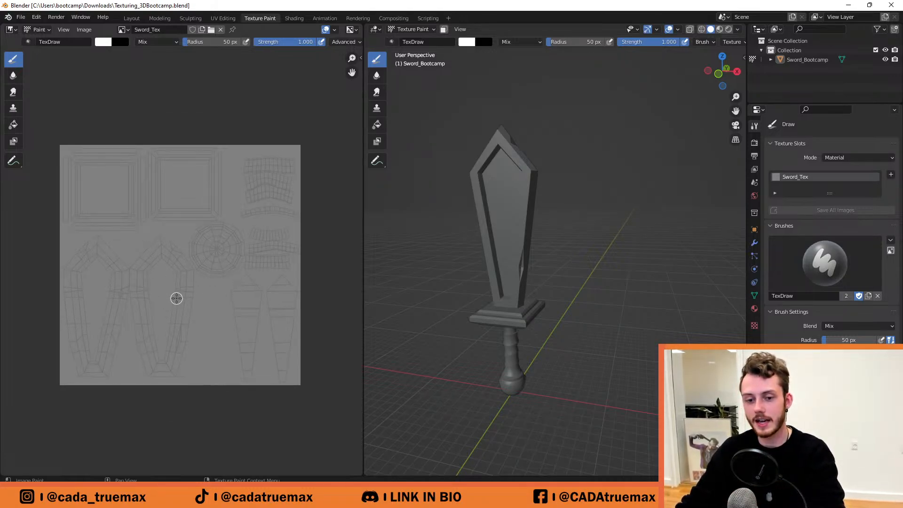
scroll(178, 298, "up", 1)
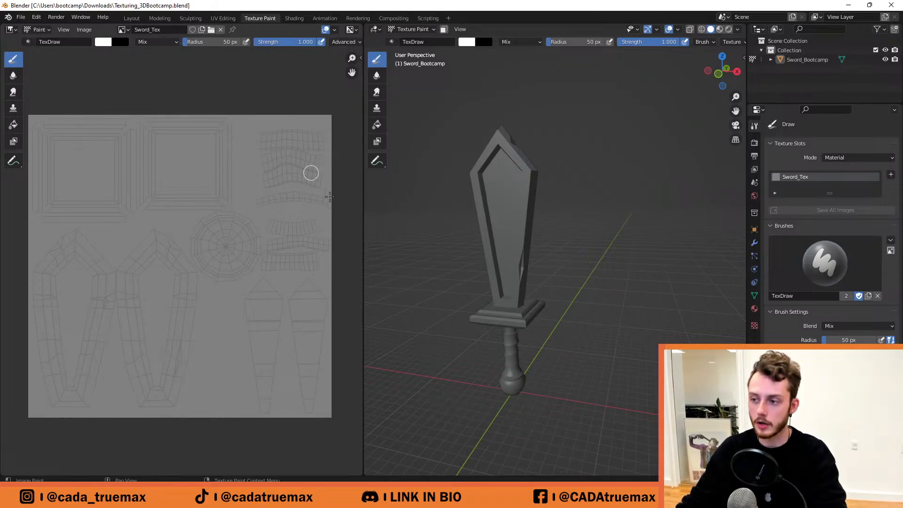
mouse_move(603, 241)
middle_mouse_down()
mouse_move(573, 287)
mouse_move(631, 288)
mouse_move(618, 276)
middle_mouse_up()
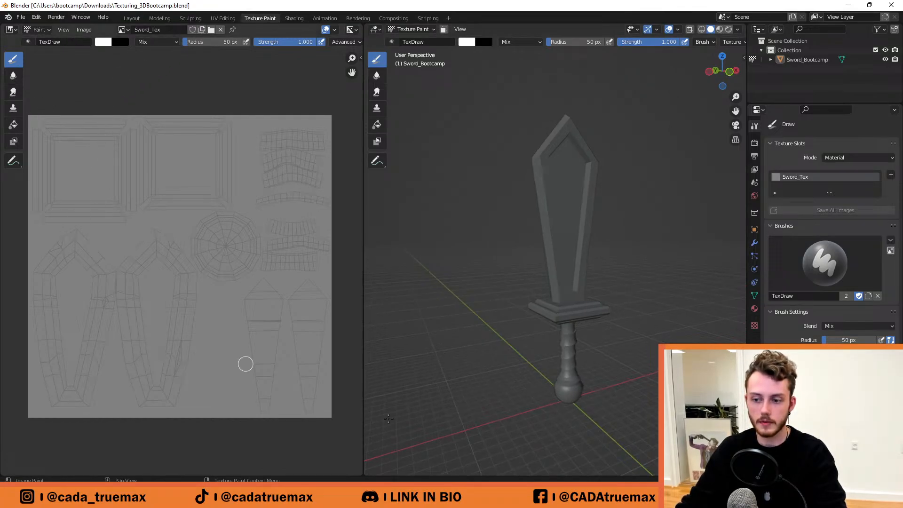
Switch to the Blender window with the light grey texture and add a second 2048 px Base Color paint slot with the default name.
left_click(597, 496)
left_click(545, 449)
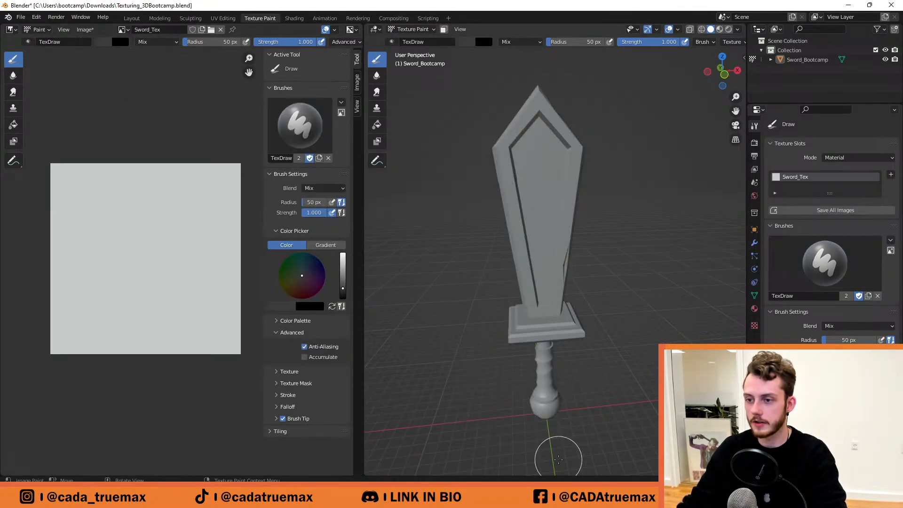
scroll(157, 233, "up", 2)
scroll(156, 233, "down", 1)
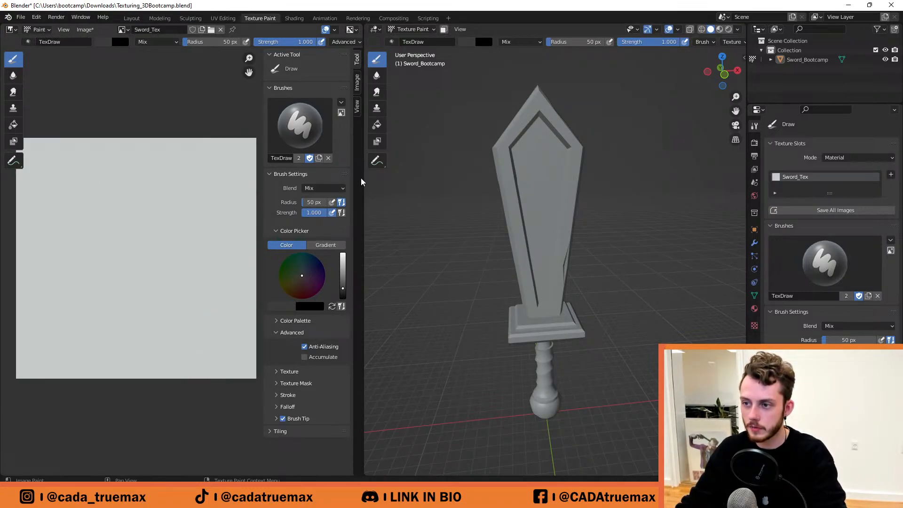
right_click(852, 178)
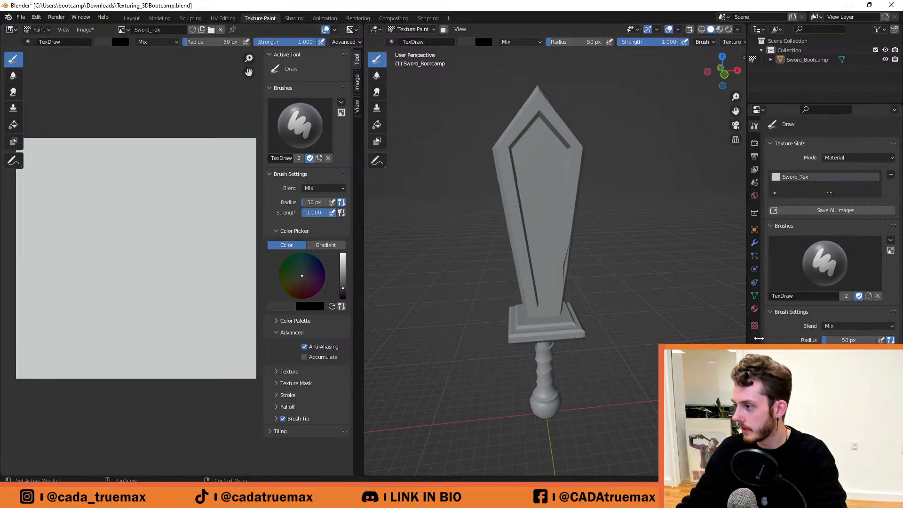
left_click(889, 174)
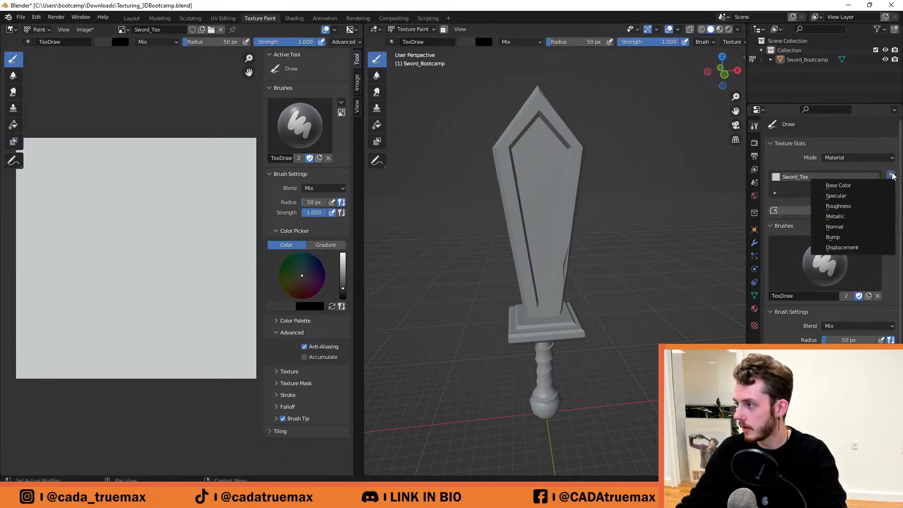
left_click(859, 190)
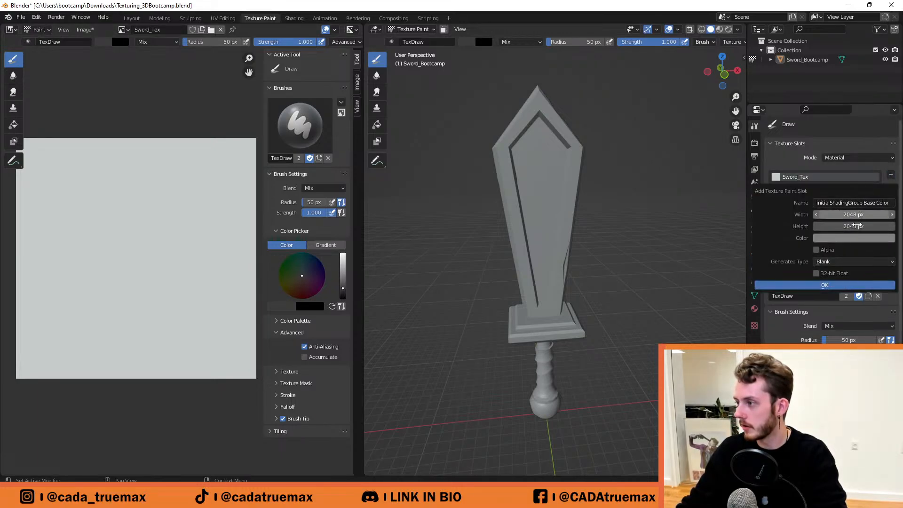
left_click(844, 285)
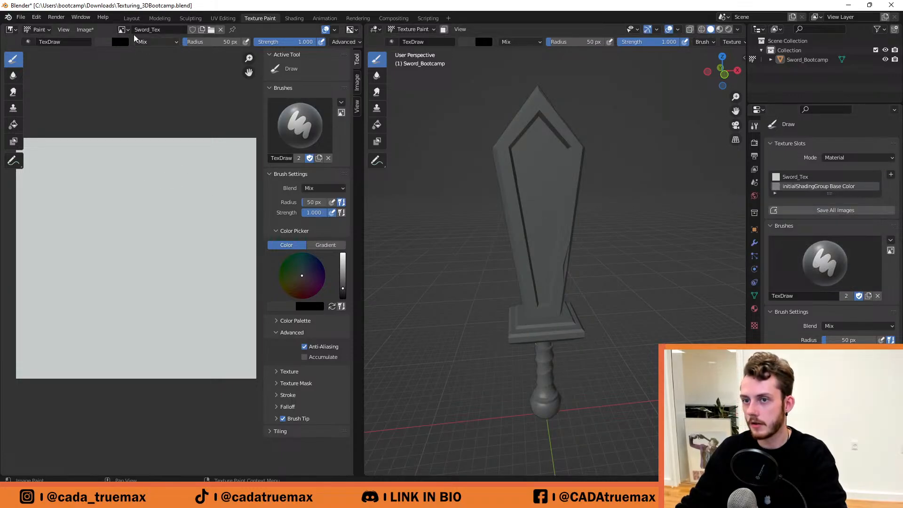
Display the initialShadingGroup Base Color image in the image editor and scribble dark test strokes across it.
left_click(122, 29)
left_click(167, 44)
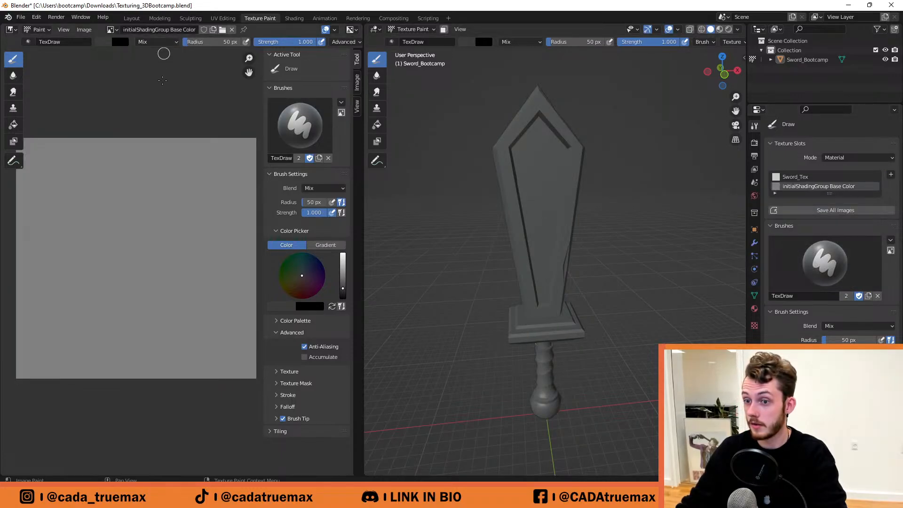
mouse_move(146, 232)
left_mouse_down()
mouse_move(151, 217)
mouse_move(217, 240)
mouse_move(72, 249)
left_mouse_up()
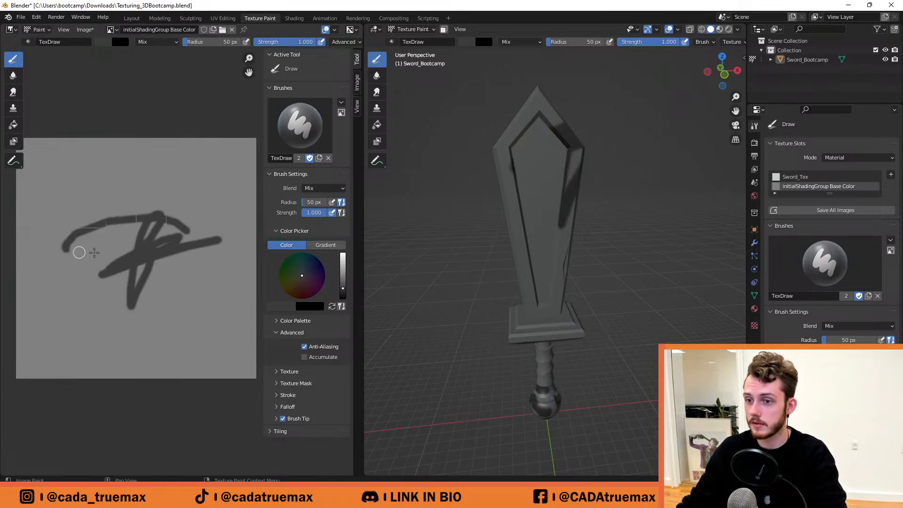
left_click_drag(181, 208, 87, 258)
mouse_move(102, 223)
left_mouse_down()
mouse_move(113, 237)
mouse_move(133, 231)
left_mouse_up()
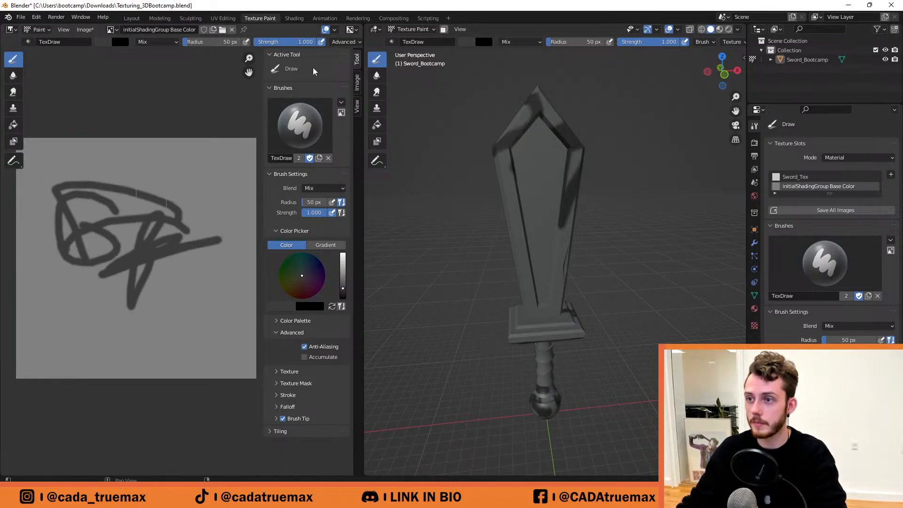
Return to the Blender window with the unpainted Sword_Tex texture and view the sword from another angle.
left_click(471, 271)
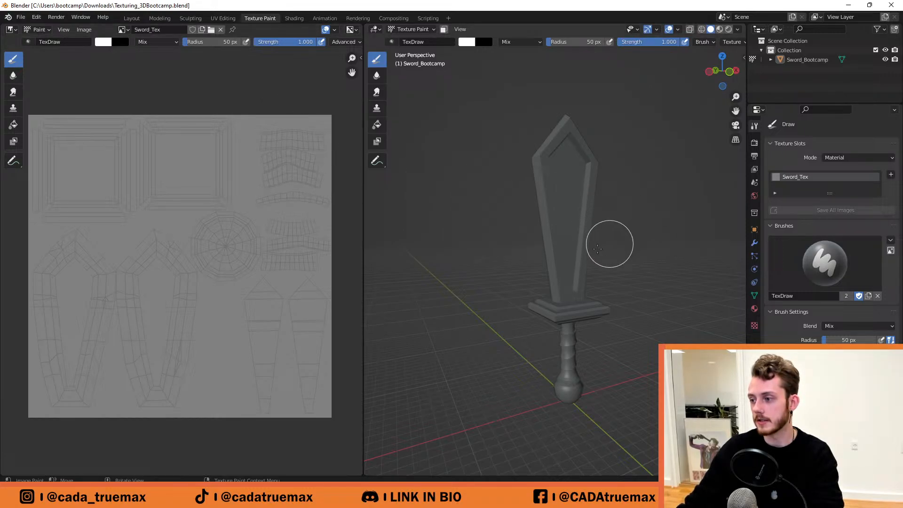
middle_click_drag(608, 241, 577, 258)
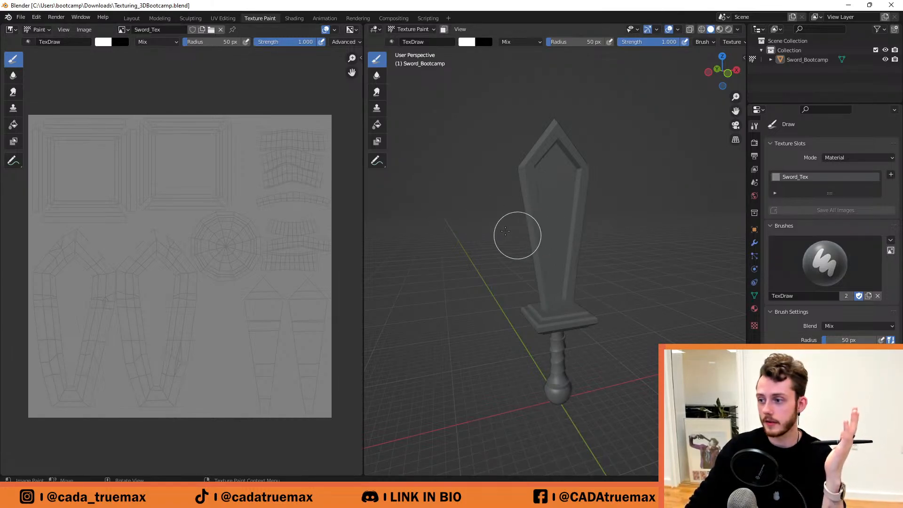
Paint a white test stroke down the sword blade, scribble across the Sword_Tex image, and undo both.
middle_click_drag(515, 235, 503, 236)
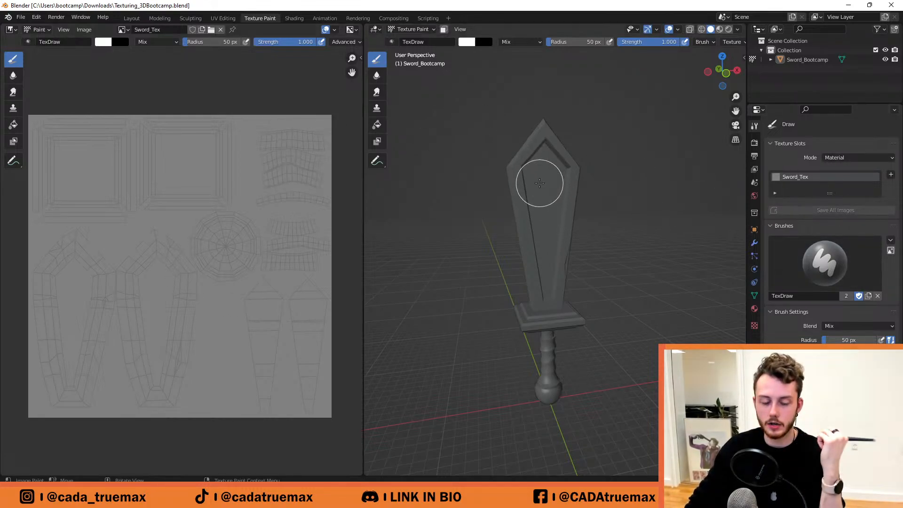
mouse_move(539, 170)
left_mouse_down()
mouse_move(546, 373)
mouse_move(544, 202)
mouse_move(540, 363)
mouse_move(542, 338)
left_mouse_up()
key("ctrl+z")
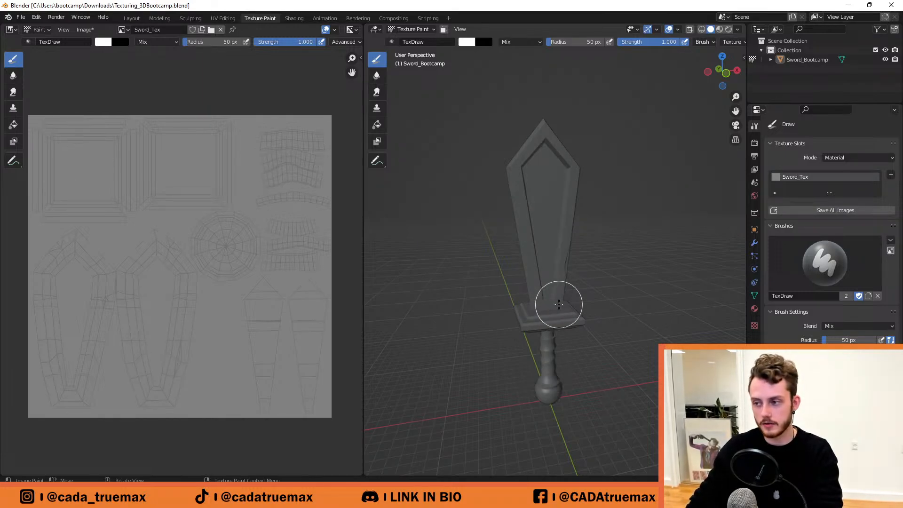
mouse_move(233, 219)
left_mouse_down()
mouse_move(199, 234)
mouse_move(95, 232)
mouse_move(122, 176)
mouse_move(316, 287)
mouse_move(273, 324)
left_mouse_up()
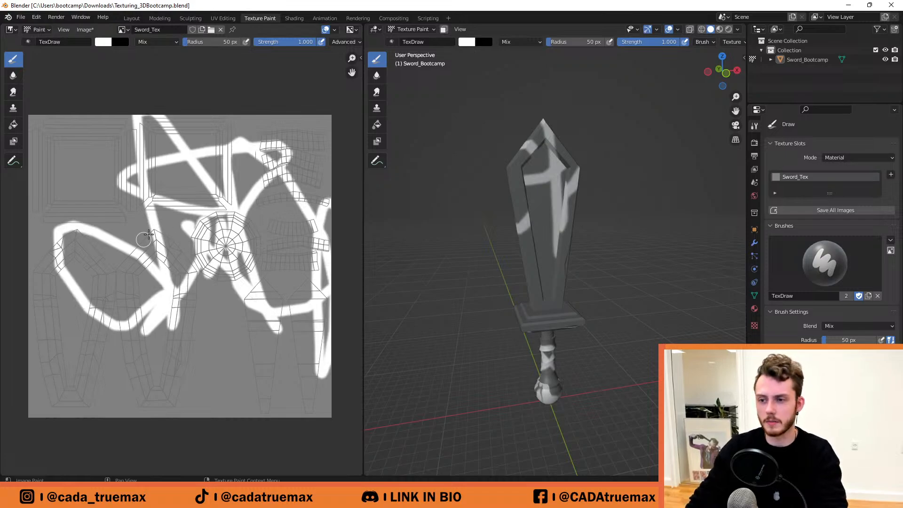
key("ctrl+z")
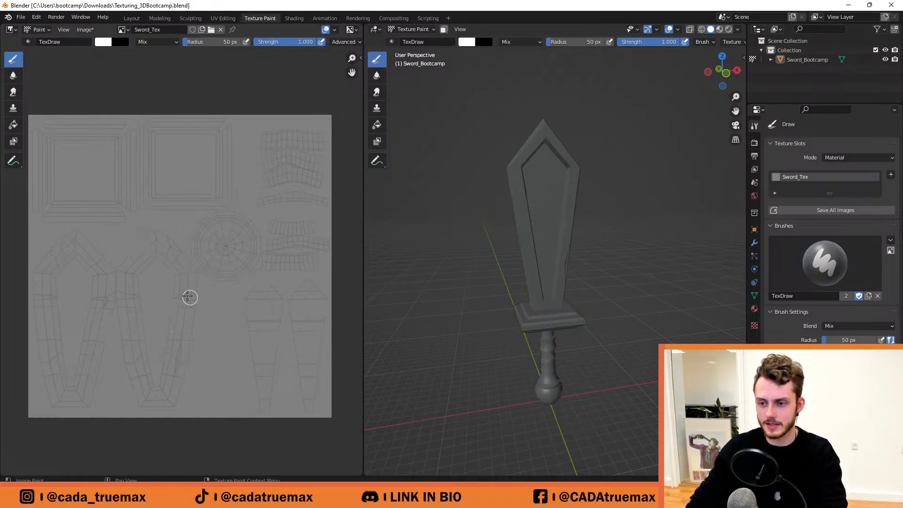
Paint a short white stroke along the angled blade-tip UV edge, inspect it on the 3D sword, and undo it.
scroll(188, 306, "up", 4)
mouse_move(165, 273)
left_mouse_down()
mouse_move(171, 289)
mouse_move(117, 246)
mouse_move(175, 296)
mouse_move(111, 238)
left_mouse_up()
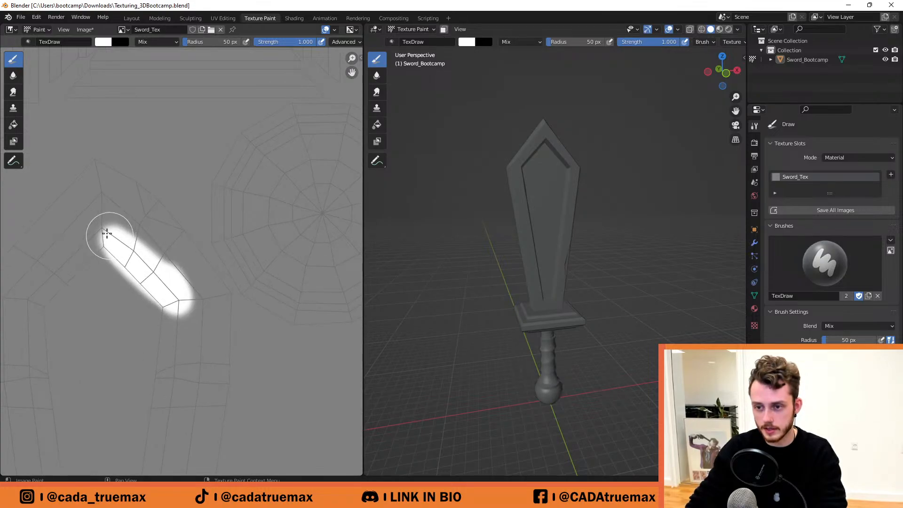
scroll(611, 119, "up", 3)
scroll(612, 120, "up", 2)
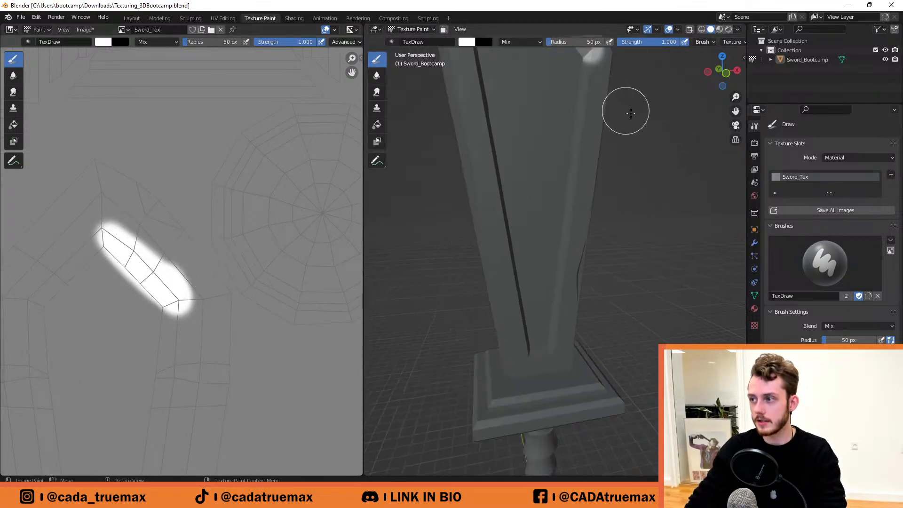
mouse_move(637, 112)
middle_mouse_down("shift")
mouse_move(611, 363)
mouse_move(587, 344)
middle_mouse_up("shift")
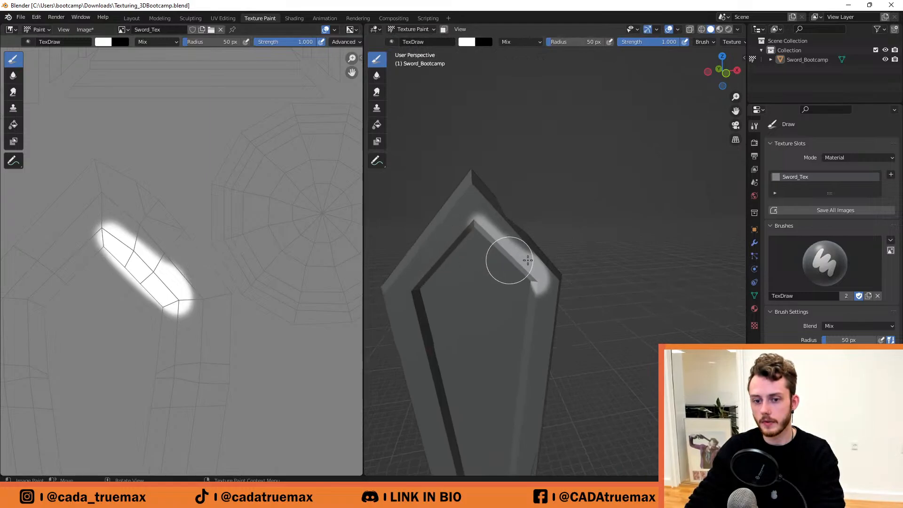
key("ctrl+z")
scroll(558, 231, "down", 1)
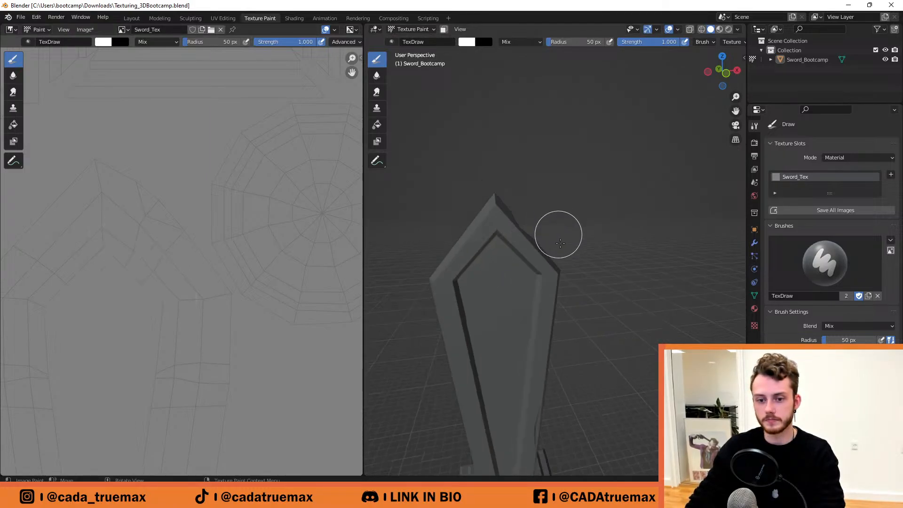
scroll(574, 268, "down", 4)
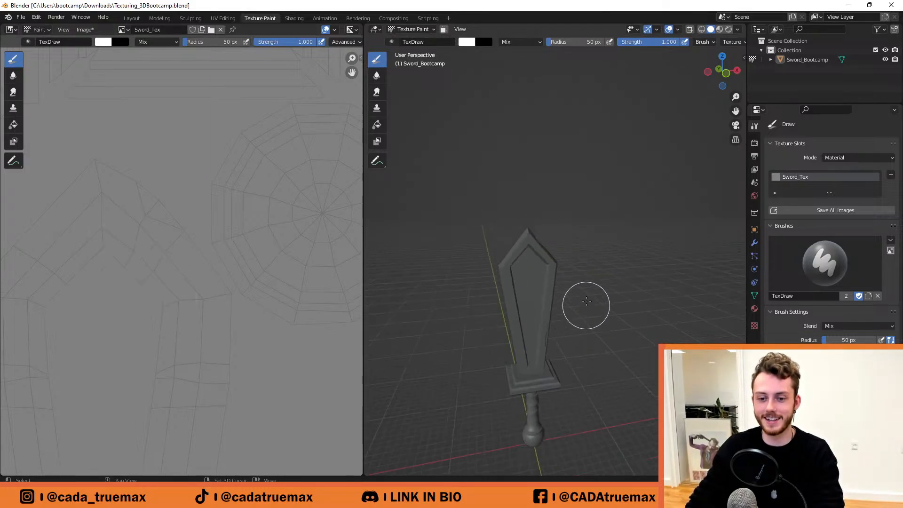
middle_click_drag(585, 304, 575, 262, "shift")
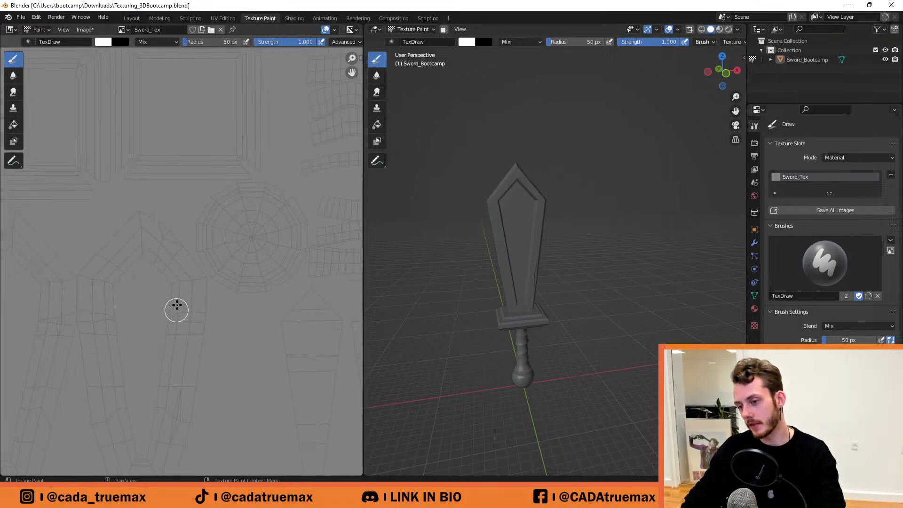
Frame the whole Sword_Tex image and darken the brush colour from white to light grey.
key("Home")
scroll(794, 336, "down", 6)
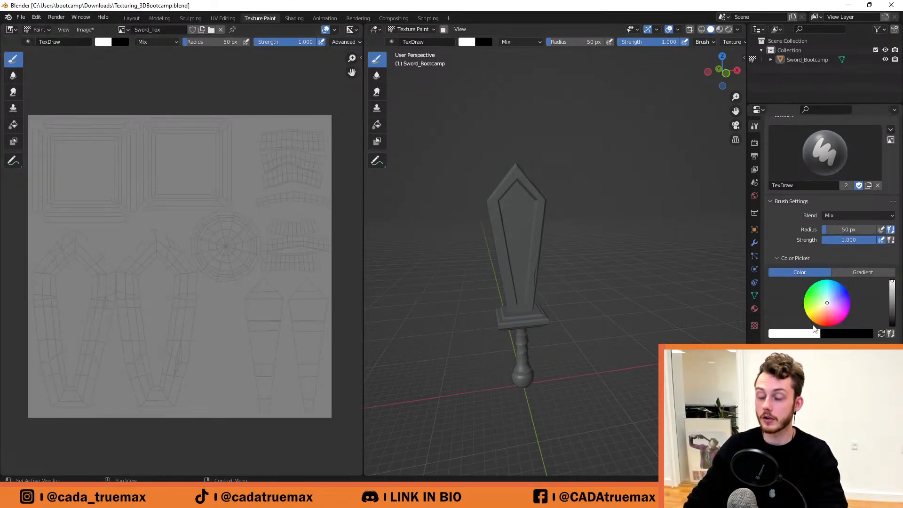
middle_click_drag(621, 308, 636, 303)
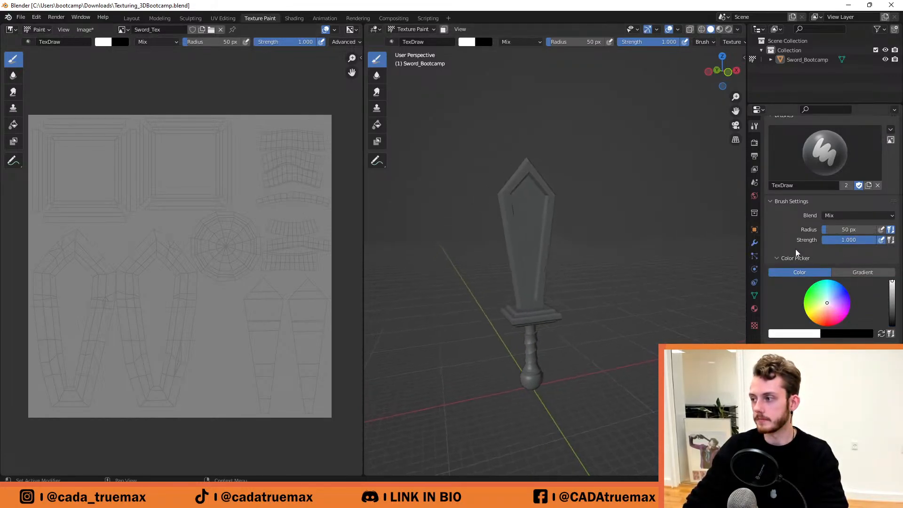
scroll(794, 250, "up", 6)
right_click(780, 177)
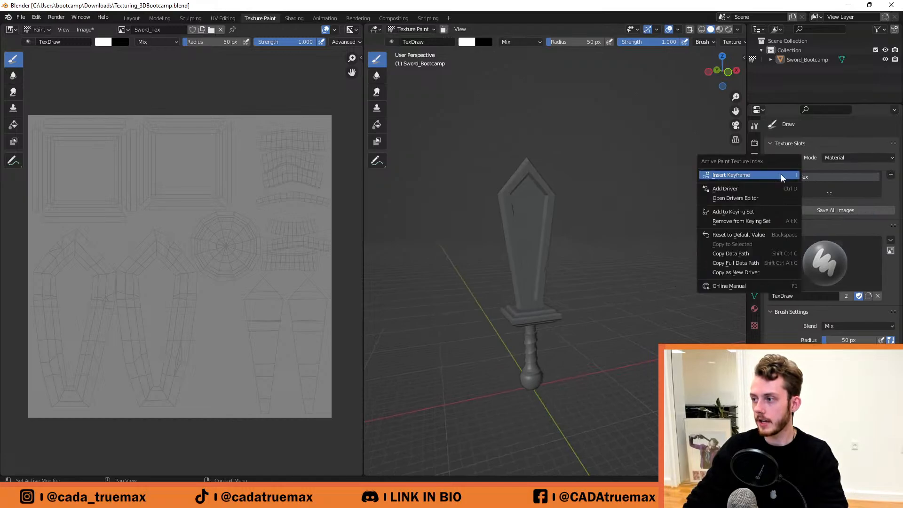
scroll(776, 330, "down", 5)
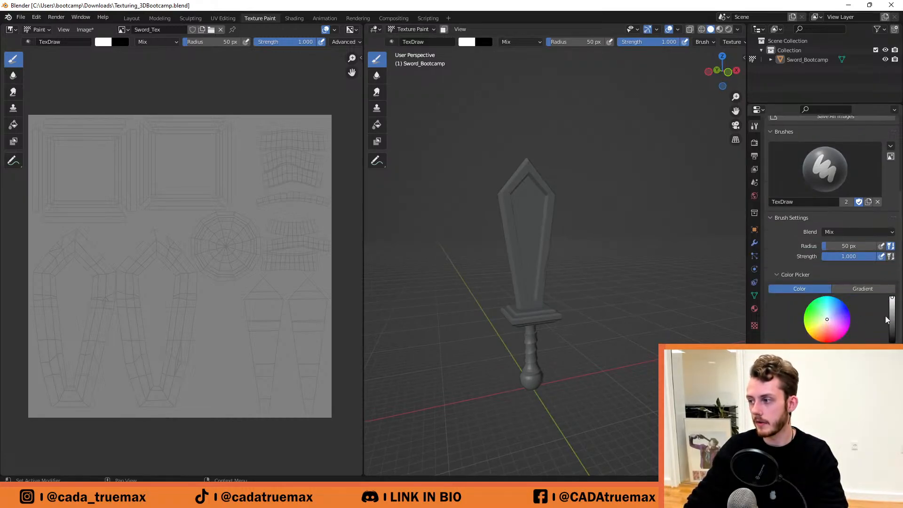
left_click_drag(892, 299, 891, 301)
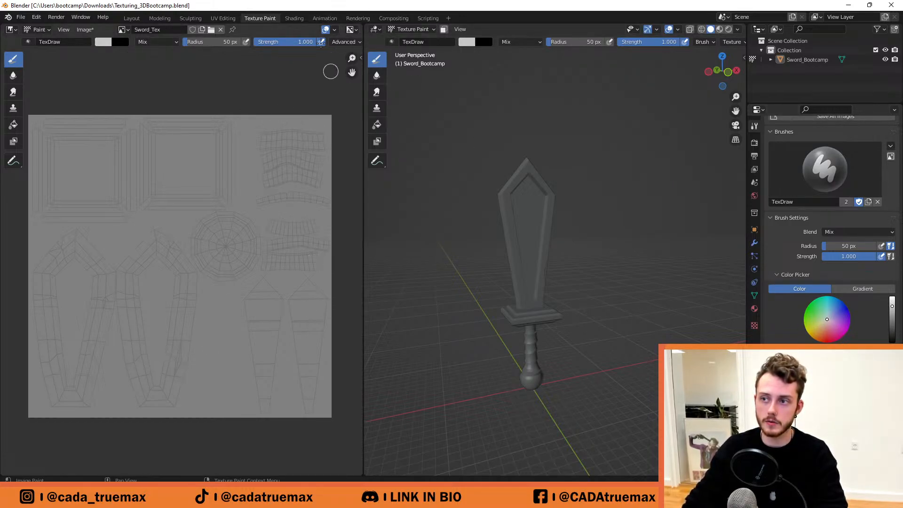
Show the image editor's tool sidebar, fit the texture beside it, and choose Mix as the brush blend mode.
left_click(358, 58)
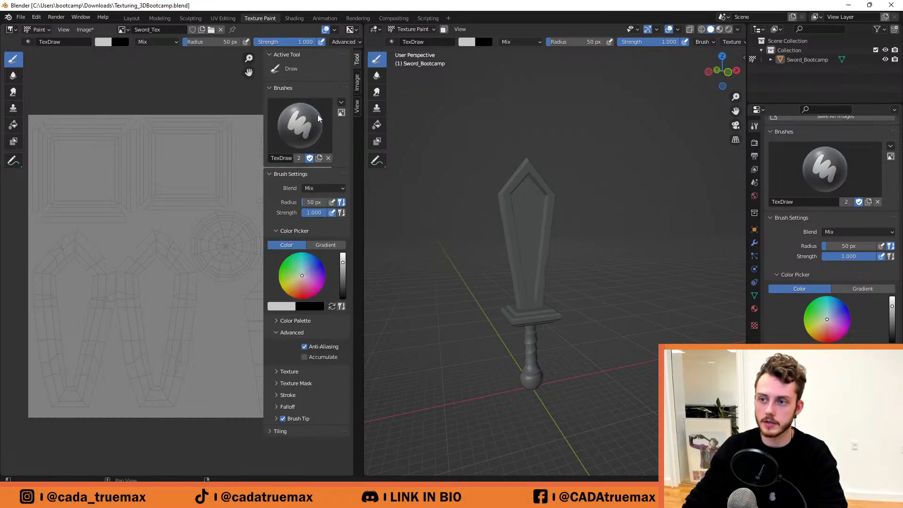
scroll(175, 230, "down", 2)
middle_click_drag(186, 239, 150, 238)
scroll(150, 237, "up", 1)
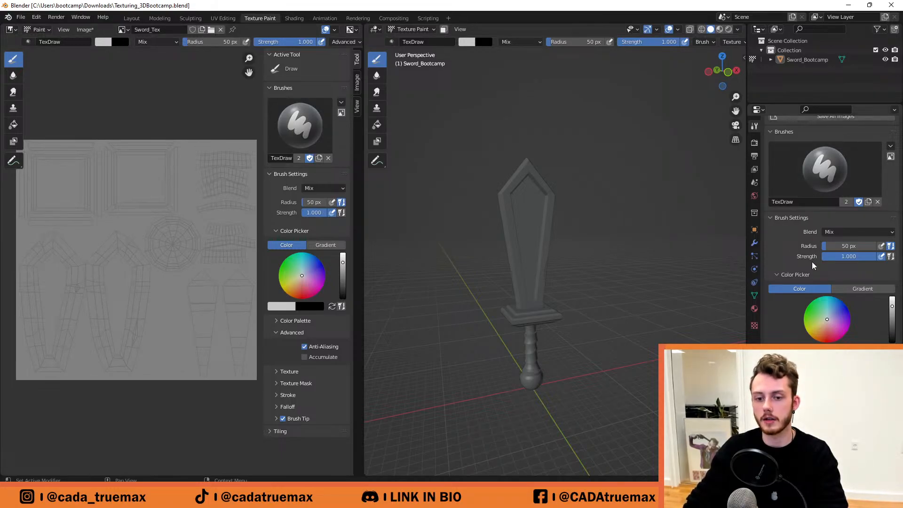
scroll(812, 265, "down", 1)
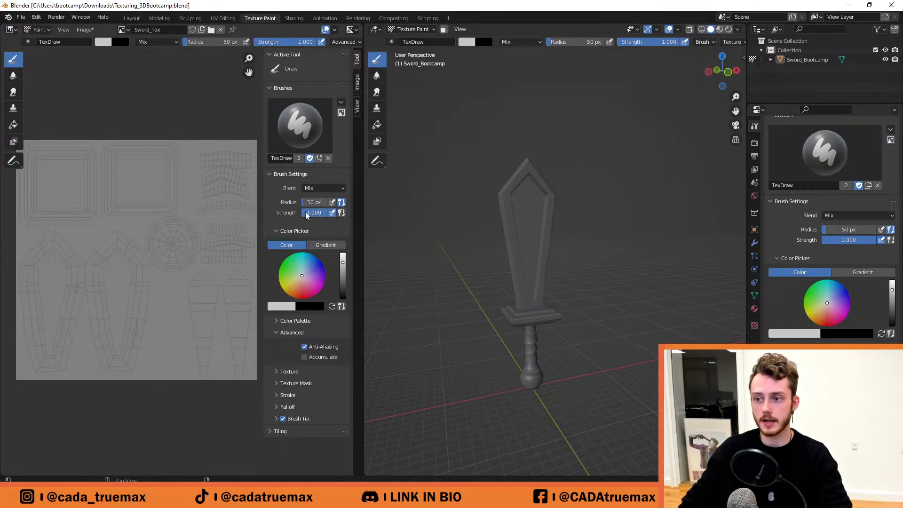
left_click(325, 187)
left_click(315, 197)
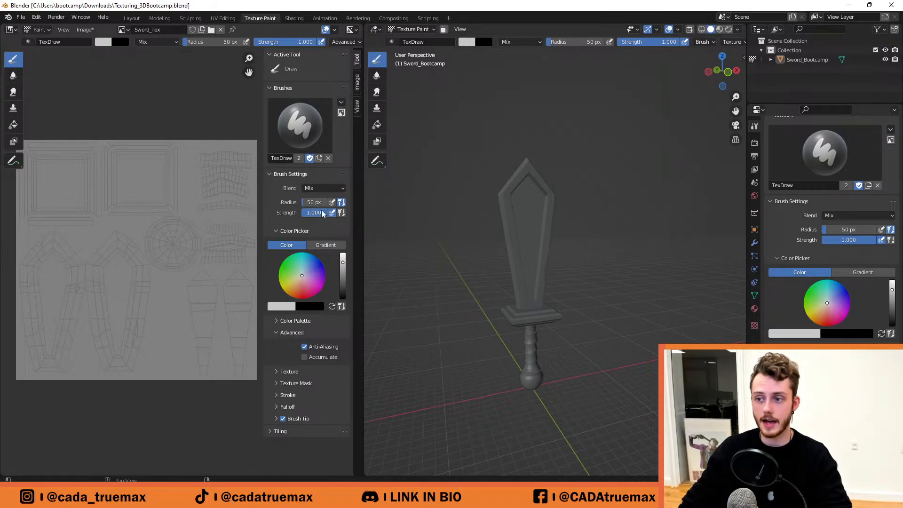
Enlarge the brush radius in the image editor to 141 px, and adjust it to 160 px.
scroll(158, 287, "up", 4)
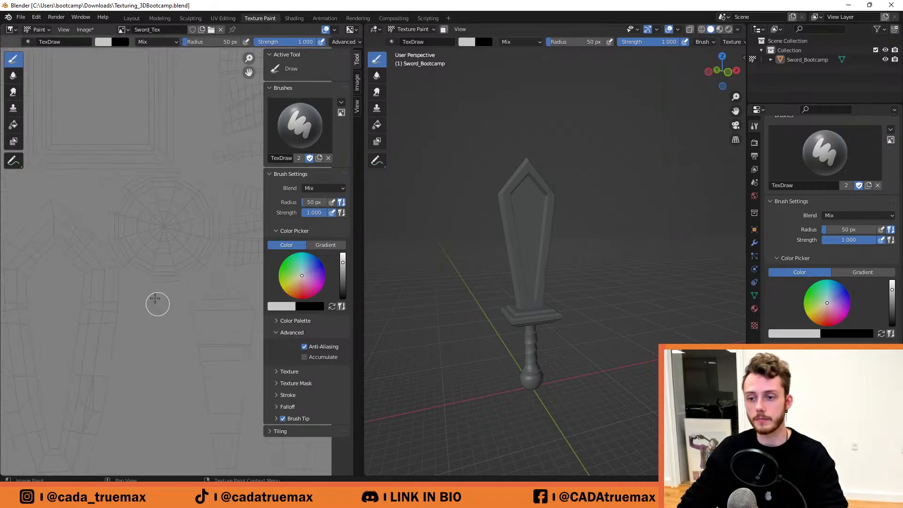
scroll(140, 327, "up", 1)
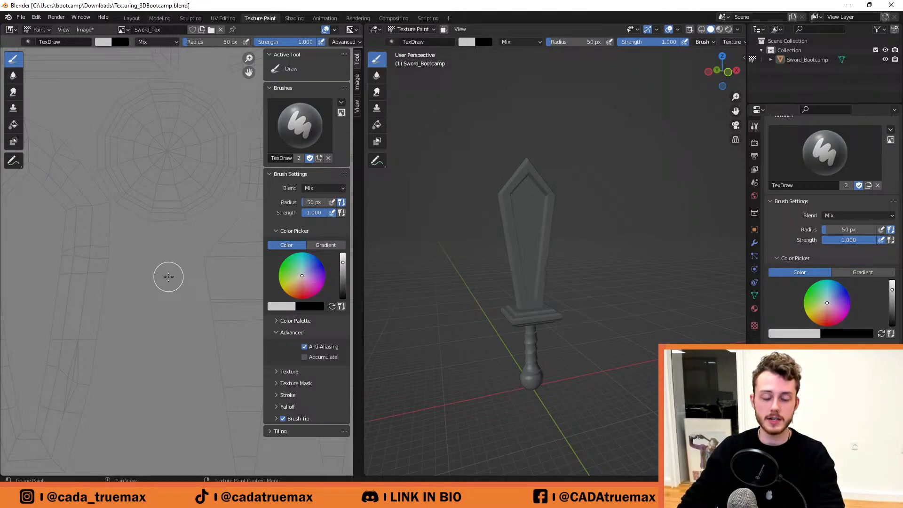
key("f")
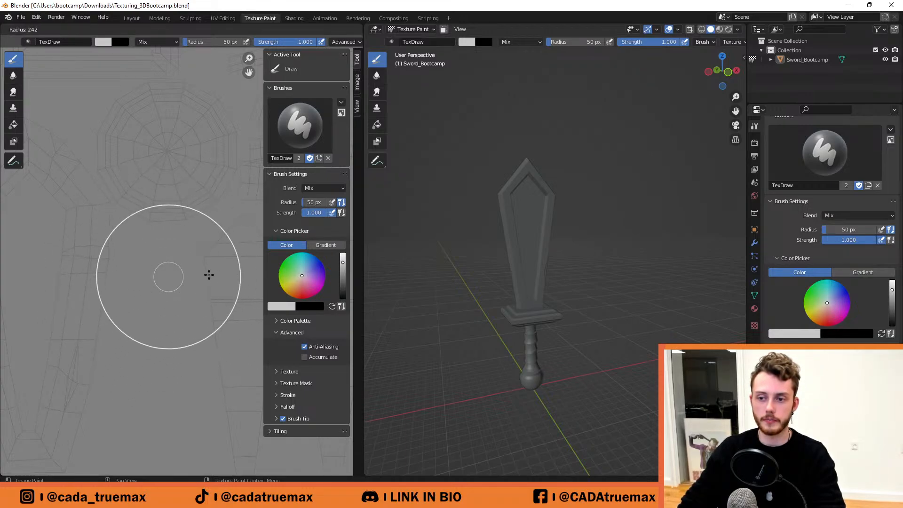
left_click(195, 269)
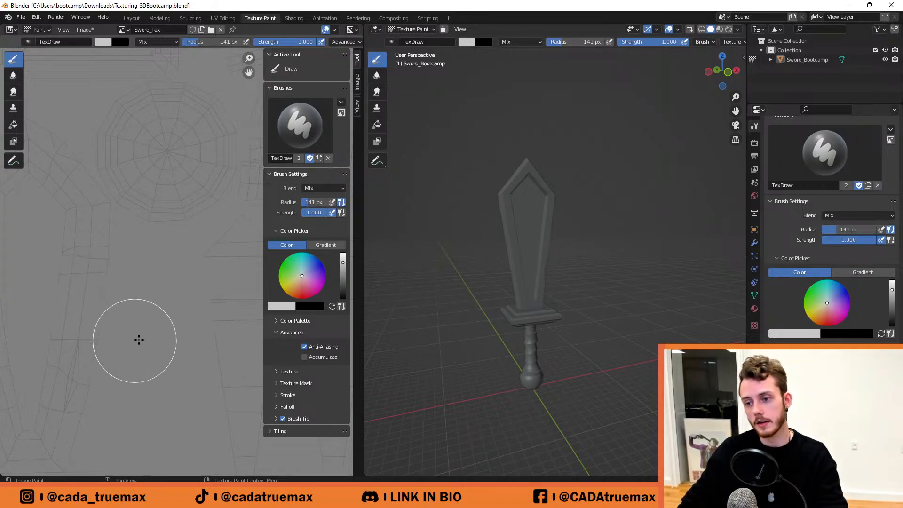
middle_click_drag(138, 339, 158, 255)
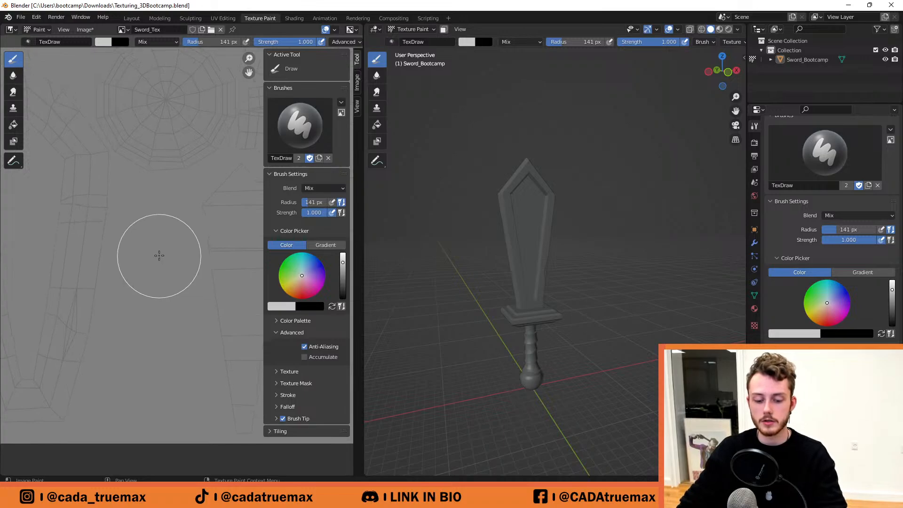
key("f")
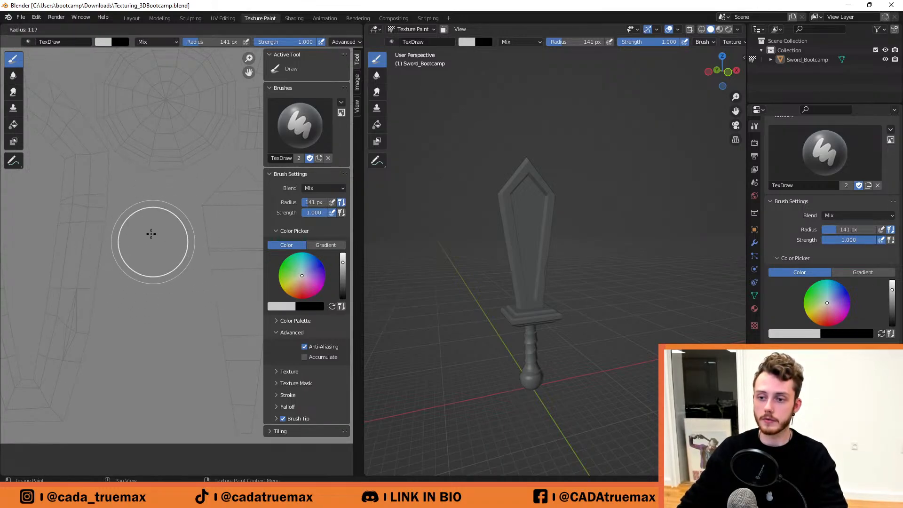
left_click(161, 234)
Resize the brush to 122 px in the 3D viewport, and finish with a 130 px radius in the image editor.
key("f")
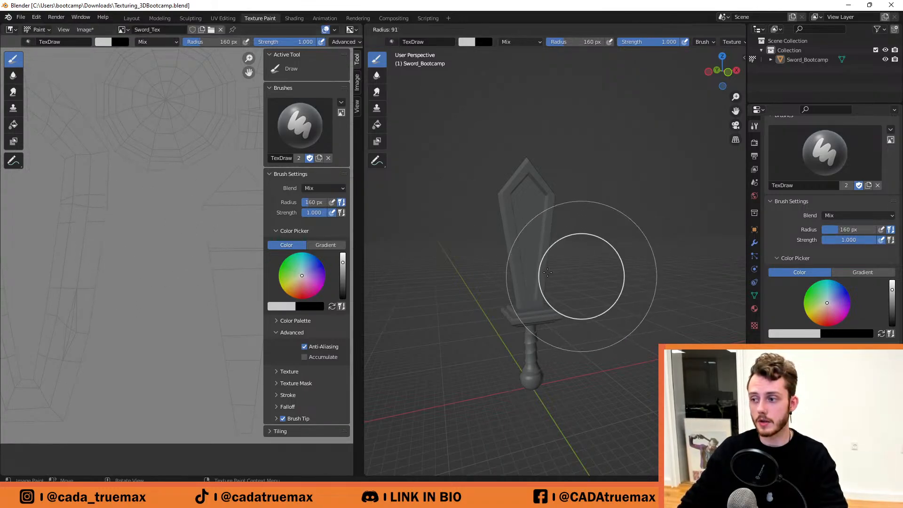
left_click(536, 274)
key("f")
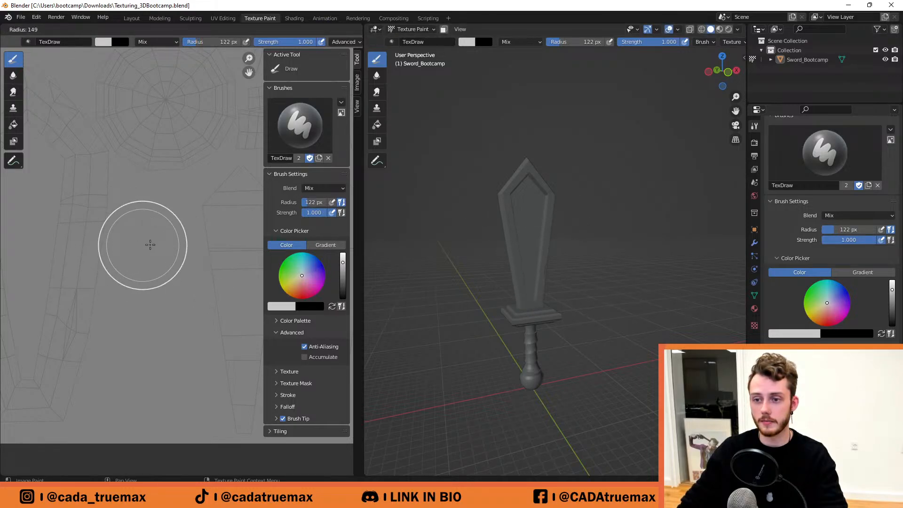
left_click(150, 244)
key("f")
left_click(156, 241)
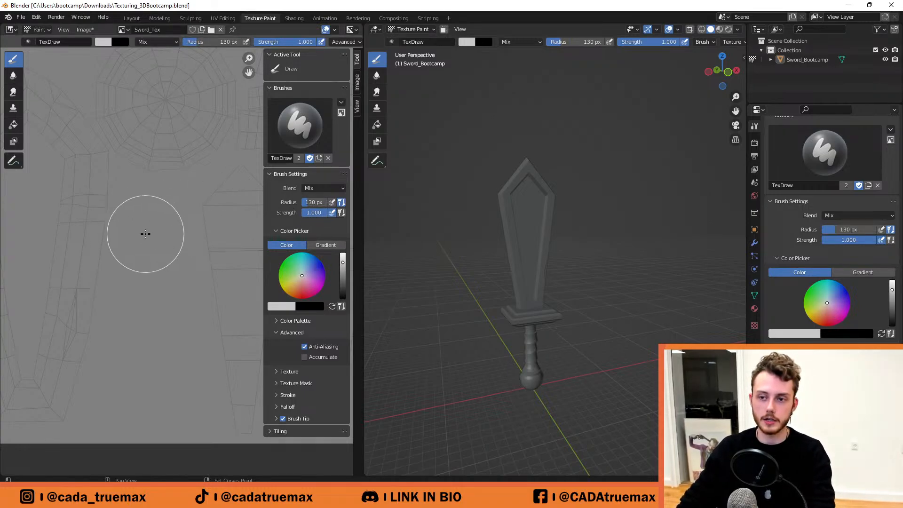
Try a brush strength of 0.479, and raise it back to 1.000.
key("shift+f")
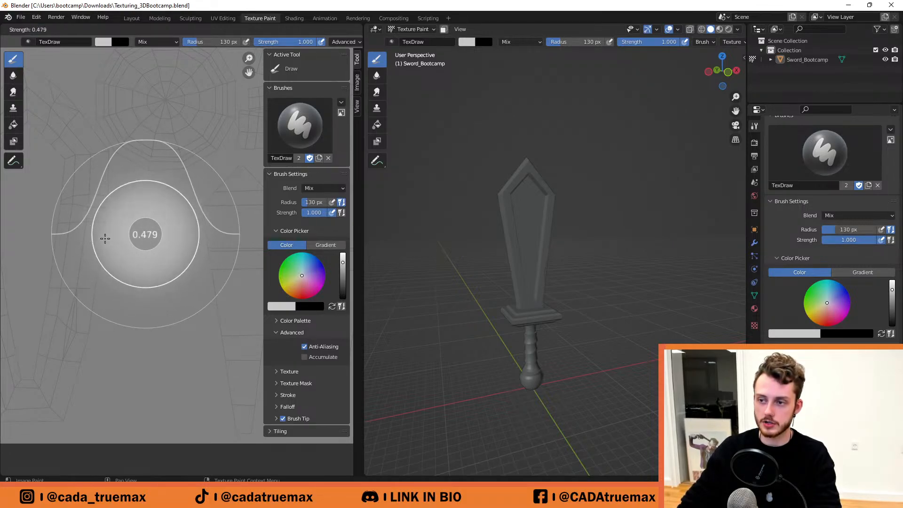
left_click(105, 239)
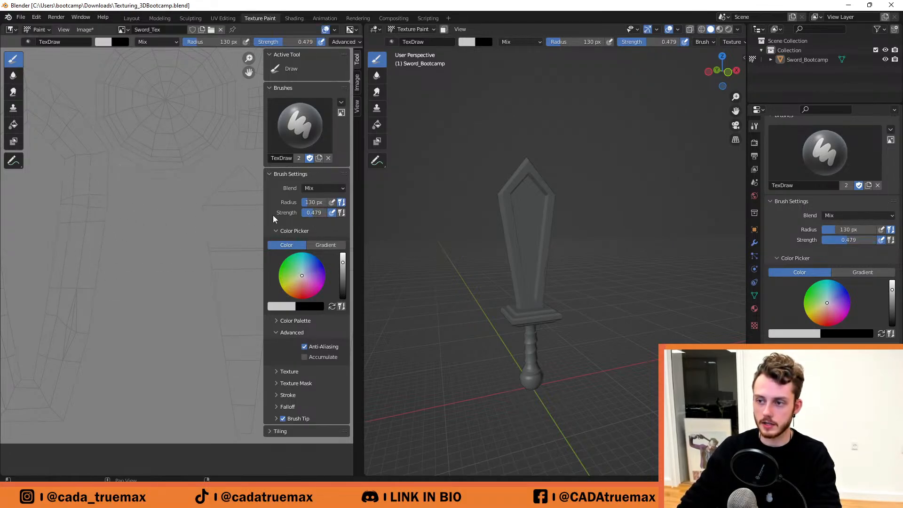
key("shift+f")
left_click(204, 228)
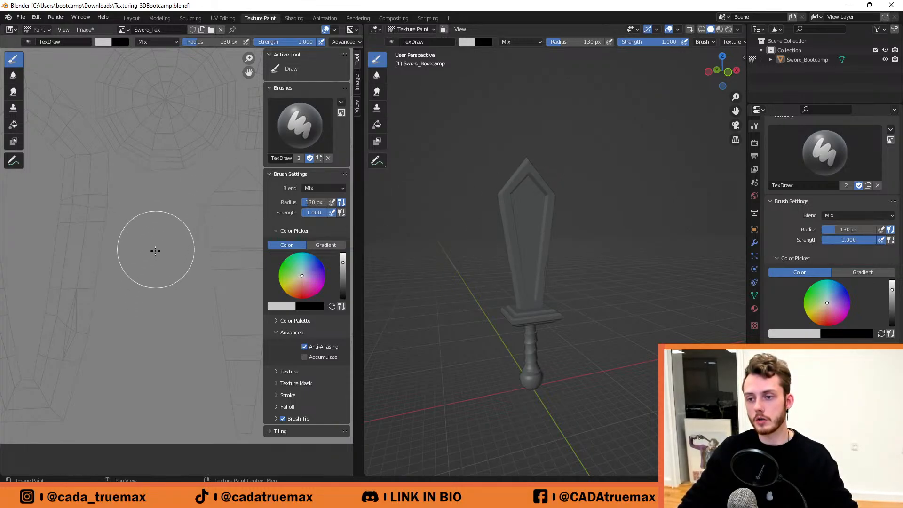
Test a full-strength light grey vertical stroke in the empty area between the UV islands, undo it, and set the brush strength to 0.097.
left_click_drag(154, 260, 136, 389)
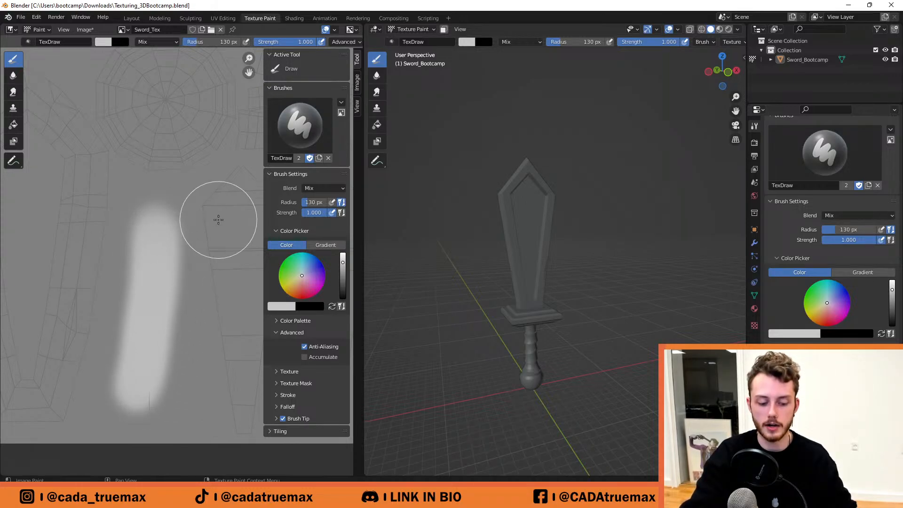
key("ctrl+z")
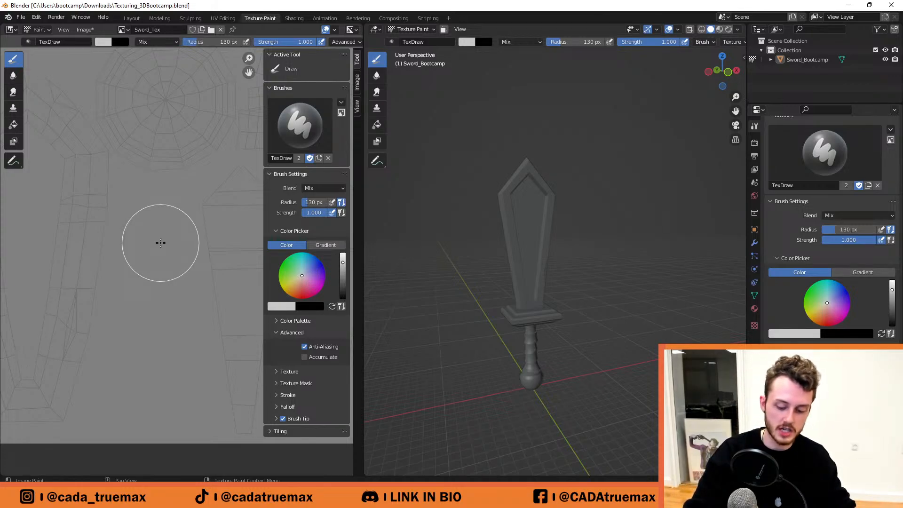
key("shift+f")
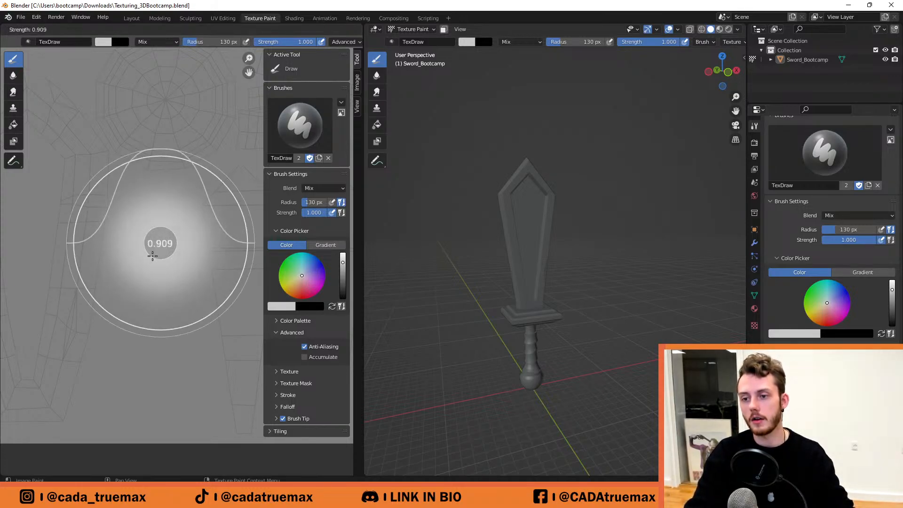
left_click(91, 203)
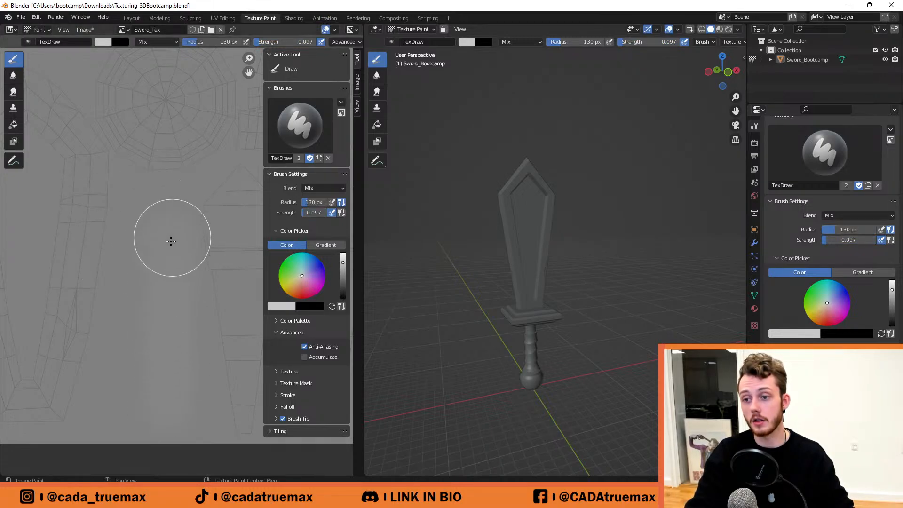
Lower the brush strength to 0.042, and raise it back to 1.000.
key("shift+f")
left_click(165, 240)
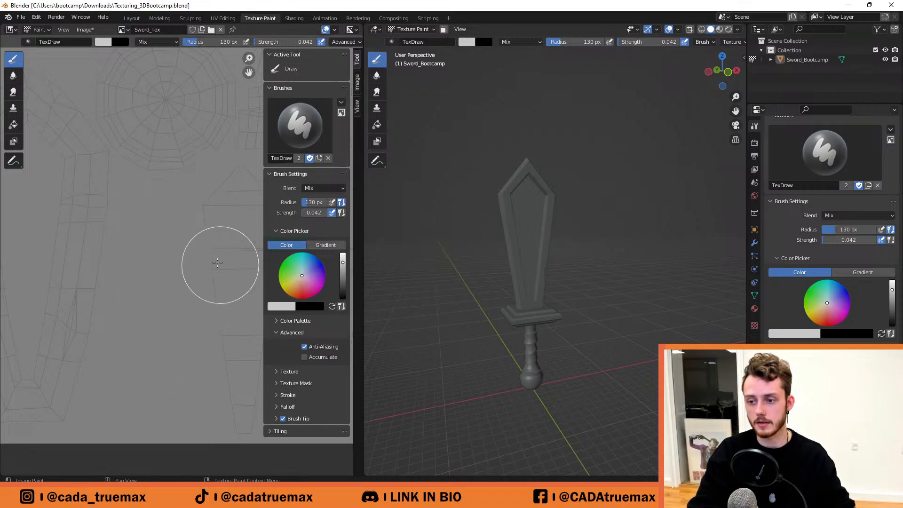
key("shift+f")
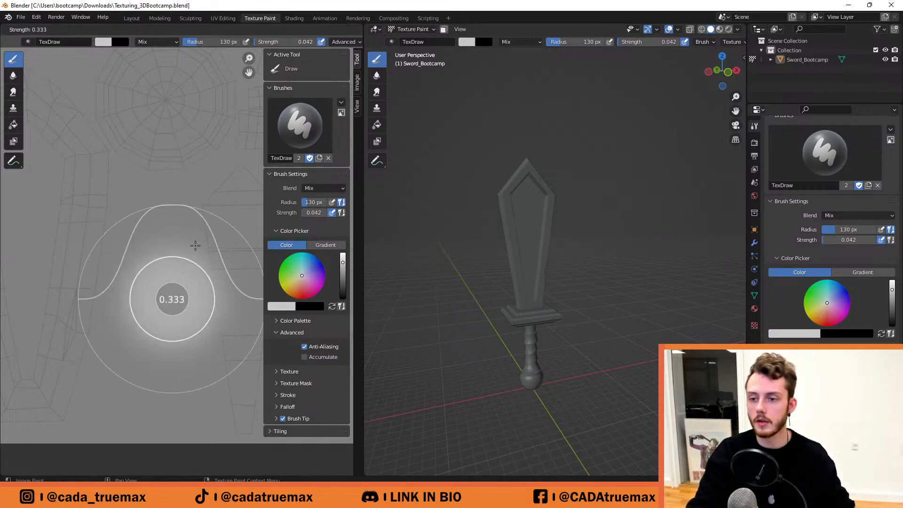
left_click(256, 196)
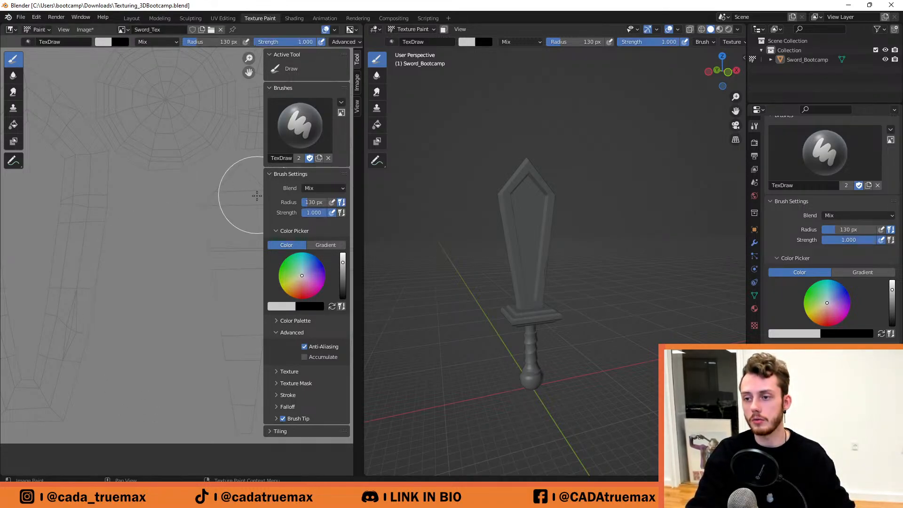
Test a full-strength light grey vertical stroke with the 130 px brush between the UV islands, and undo it.
left_click_drag(172, 215, 170, 336)
key("ctrl+z")
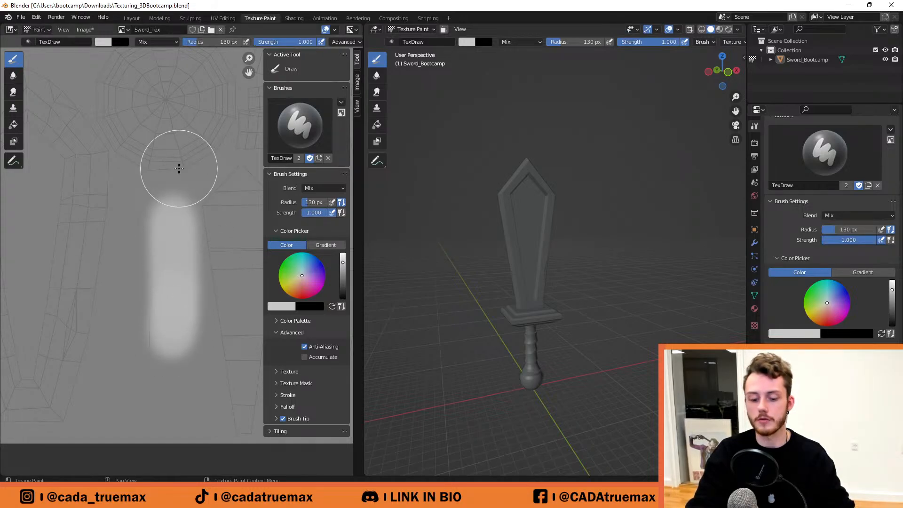
key("ctrl+z")
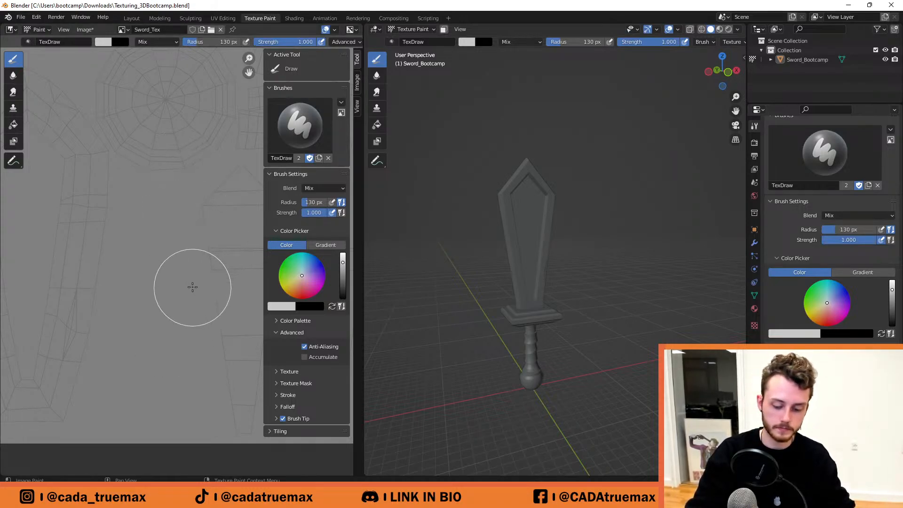
Reduce the brush radius to 41 px, test two thin strokes between the UV islands, and undo them.
key("f")
left_click(167, 244)
left_click_drag(167, 212, 169, 334)
key("ctrl+z")
mouse_move(156, 228)
left_mouse_down()
mouse_move(161, 295)
mouse_move(121, 252)
mouse_move(121, 318)
left_mouse_up()
key("ctrl+z")
key("ctrl+z")
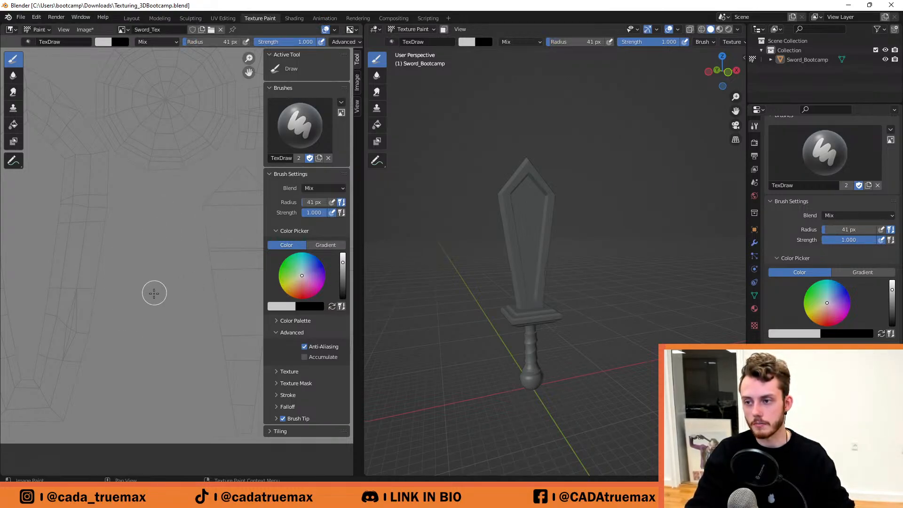
Scribble several more test strokes with the 41 px brush in the empty texture area, and undo them all.
mouse_move(155, 292)
left_mouse_down()
mouse_move(156, 282)
mouse_move(192, 319)
mouse_move(161, 352)
left_mouse_up()
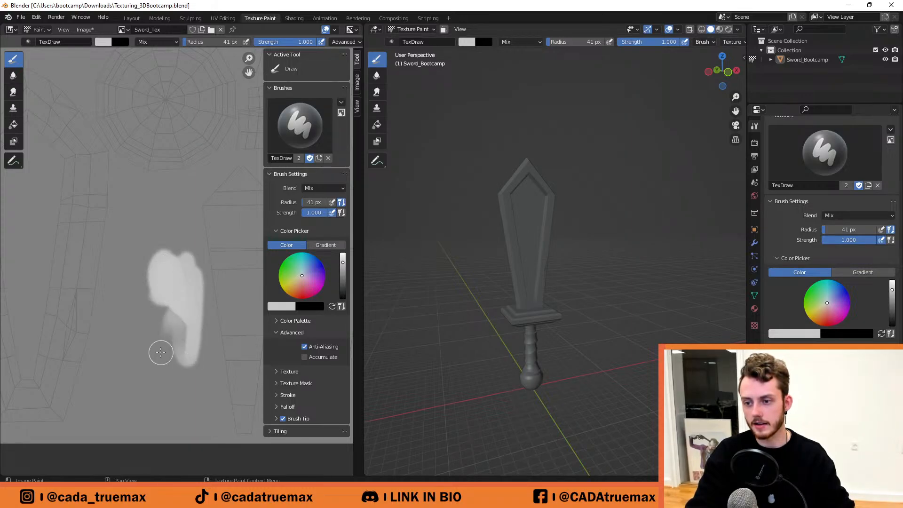
key("ctrl+z")
key("ctrl+z")
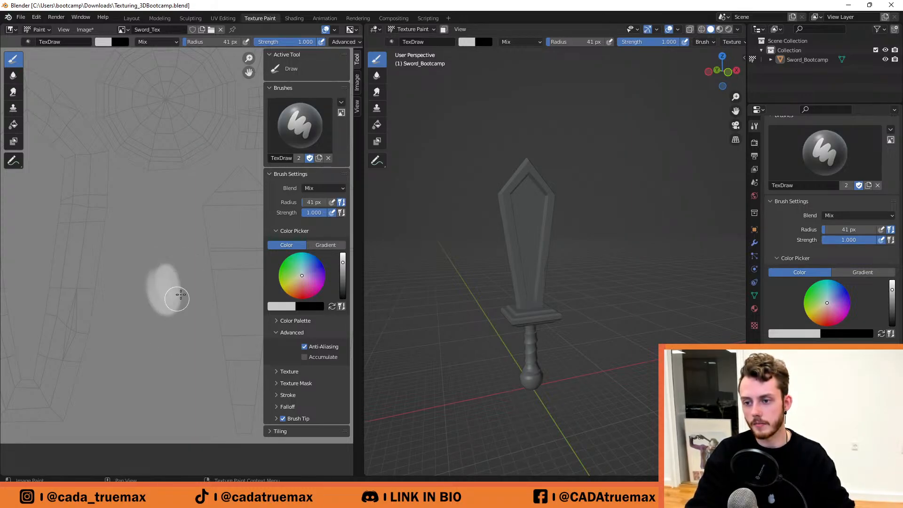
mouse_move(180, 295)
left_mouse_down()
mouse_move(133, 308)
mouse_move(136, 329)
left_mouse_up()
key("ctrl+z")
left_click_drag(155, 239, 145, 353)
key("ctrl+z")
Enlarge the brush radius to 319 px, test a wide vertical stroke across the UV layout, and undo it.
key("f")
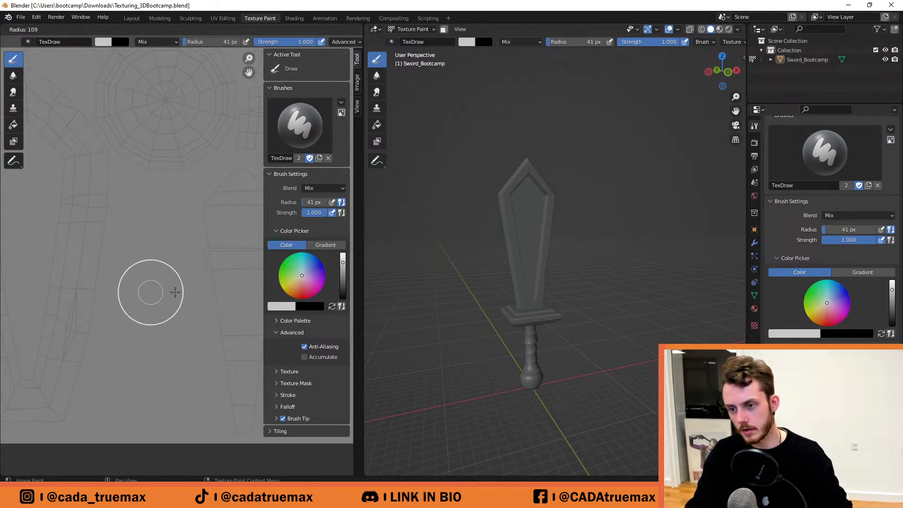
left_click(233, 281)
left_click_drag(160, 235, 168, 389)
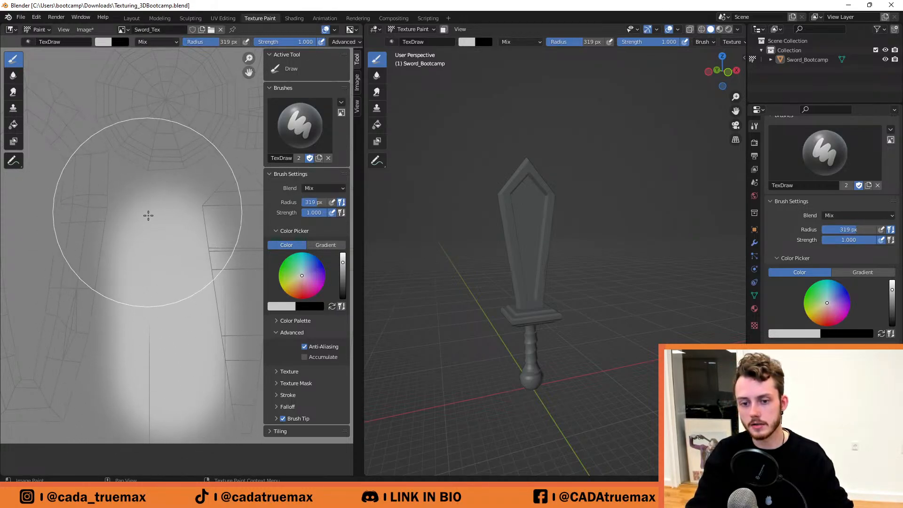
key("ctrl+z")
Set the brush radius to 46 px, and undo a vertical test stroke made between the UV islands.
key("f")
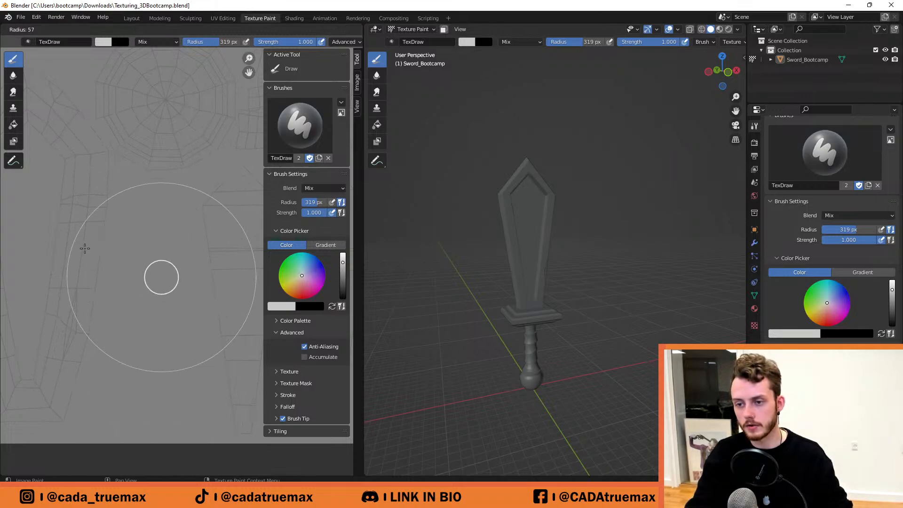
left_click(82, 247)
left_click_drag(167, 218, 168, 364)
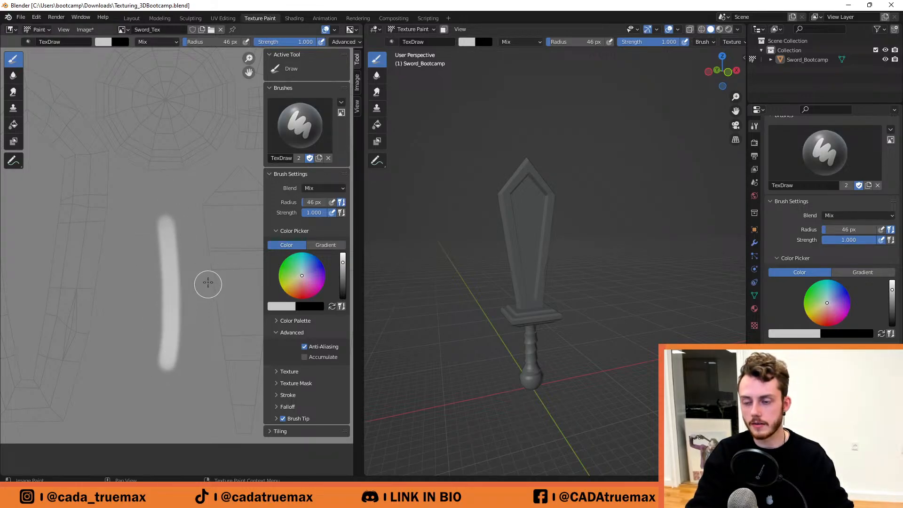
key("ctrl+z")
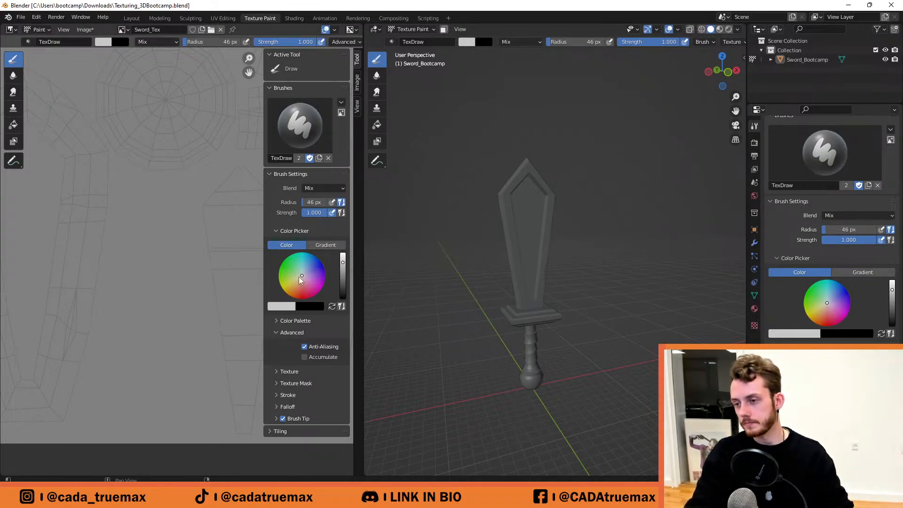
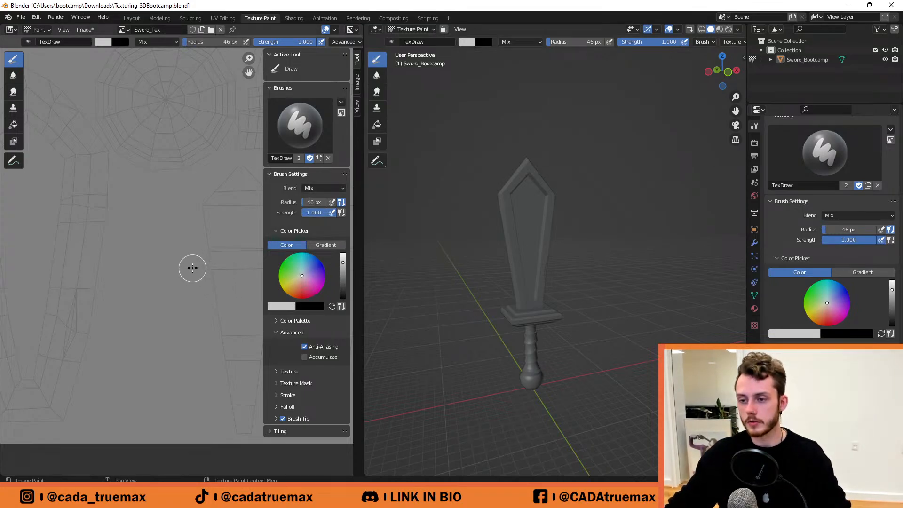
Expand the brush's Stroke settings, and undo a test stroke painted with the 10% spacing.
scroll(193, 268, "down", 2)
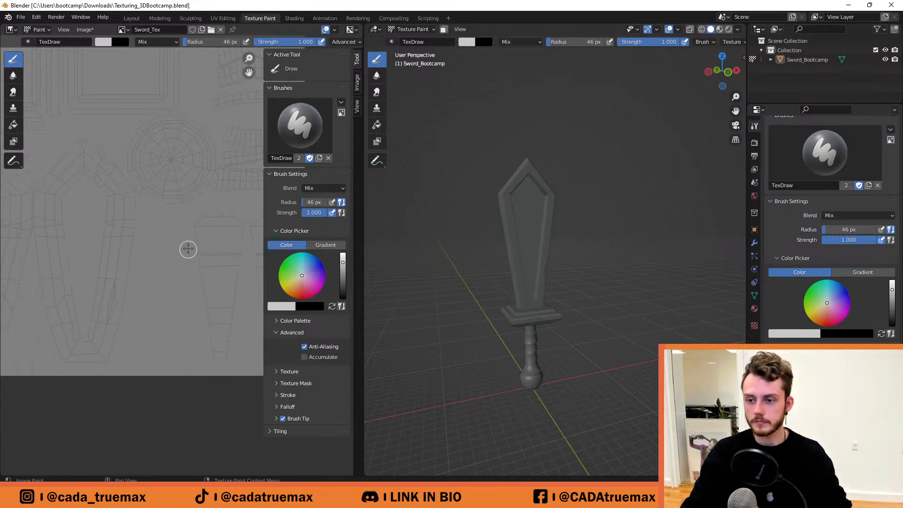
middle_click_drag(187, 262, 180, 283)
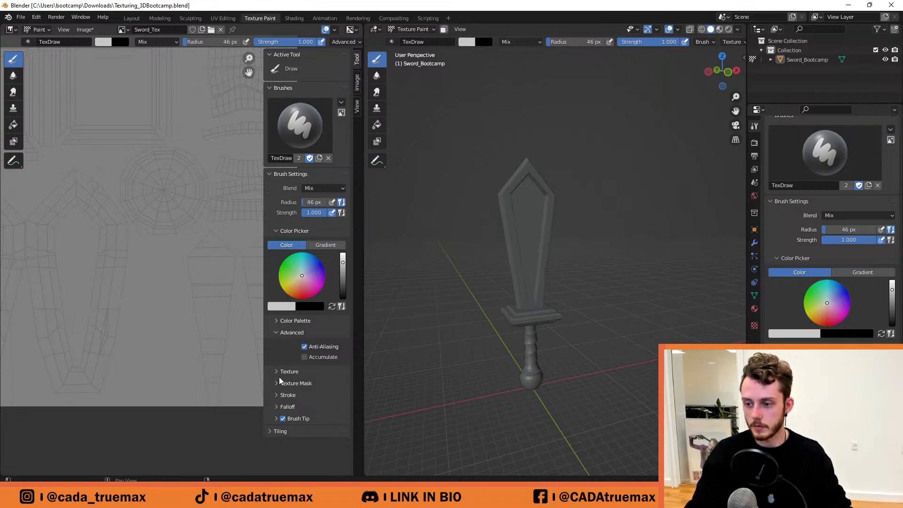
left_click(276, 395)
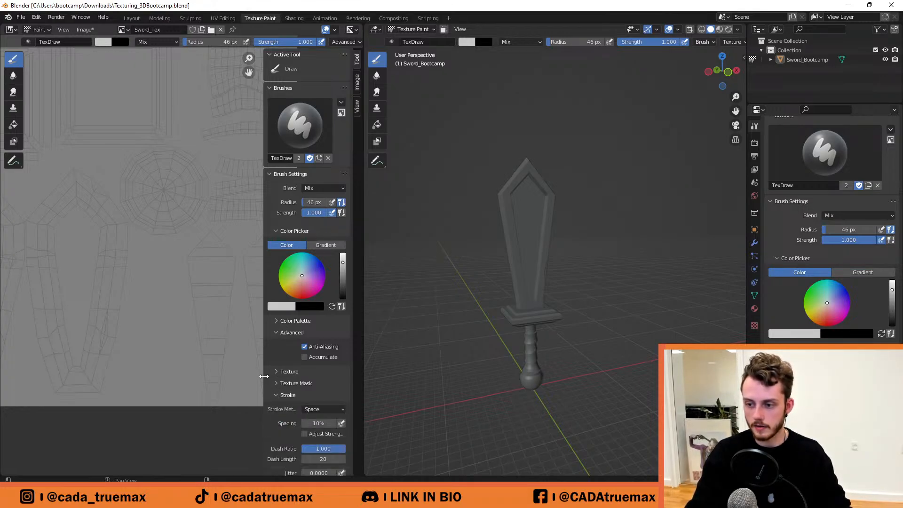
scroll(219, 332, "up", 3)
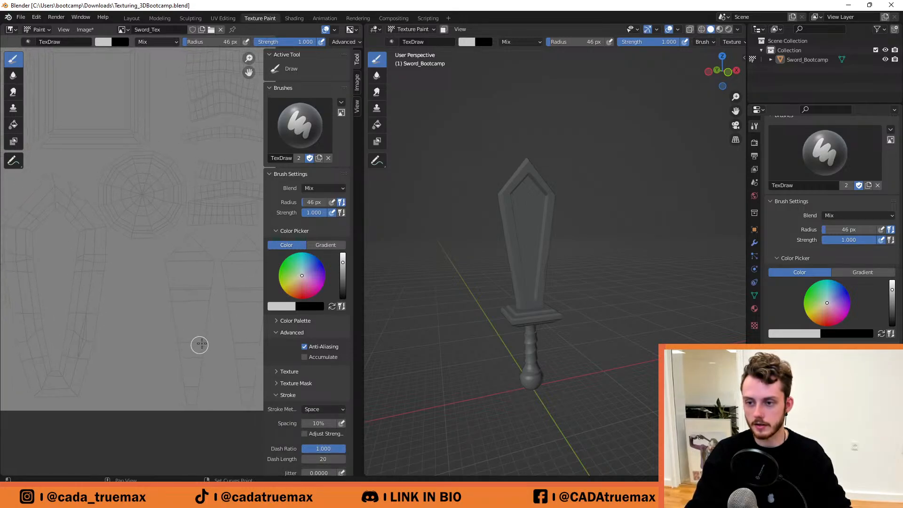
scroll(276, 414, "down", 3)
scroll(266, 285, "down", 1)
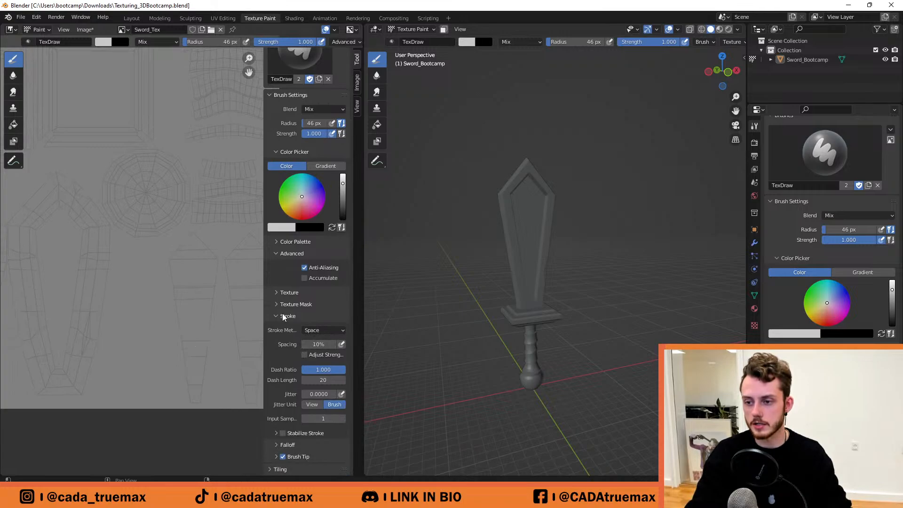
left_click_drag(141, 258, 162, 379)
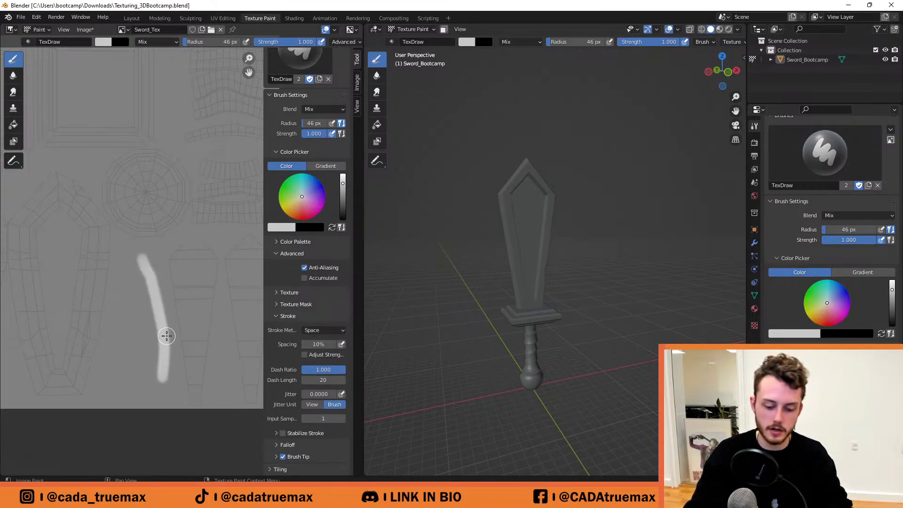
key("ctrl+z")
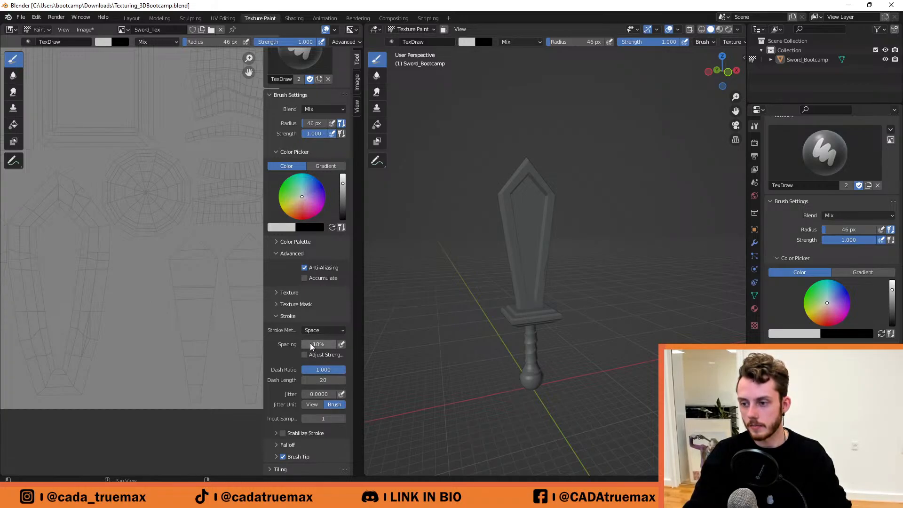
Try a stroke spacing of 227% by painting scattered dots across the UV layout, and undo the dots.
left_click_drag(328, 345, 332, 346)
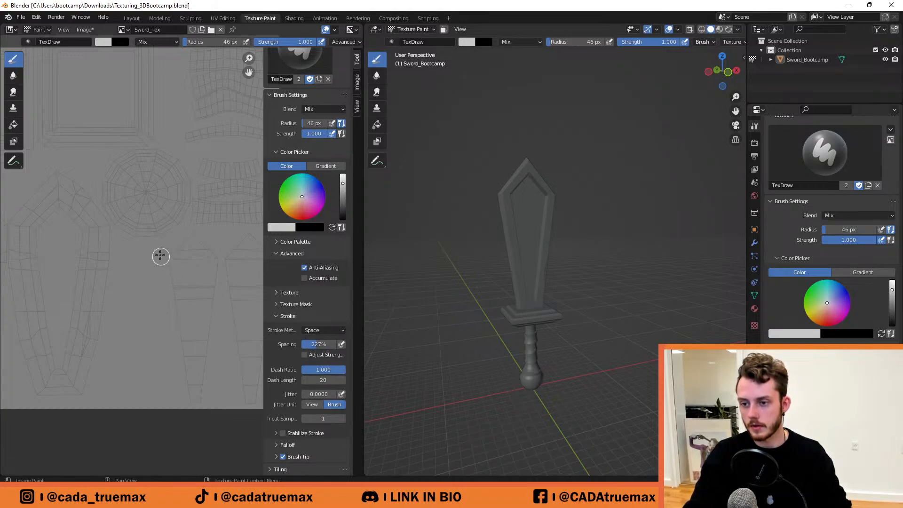
mouse_move(171, 371)
left_mouse_down()
mouse_move(101, 187)
mouse_move(197, 369)
mouse_move(107, 346)
mouse_move(77, 222)
mouse_move(227, 248)
mouse_move(191, 363)
mouse_move(117, 260)
mouse_move(175, 322)
left_mouse_up()
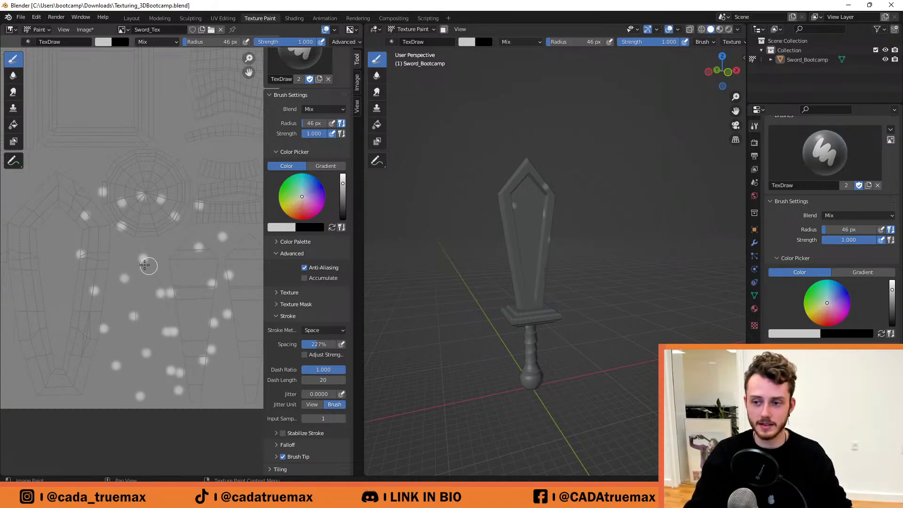
key("ctrl+z")
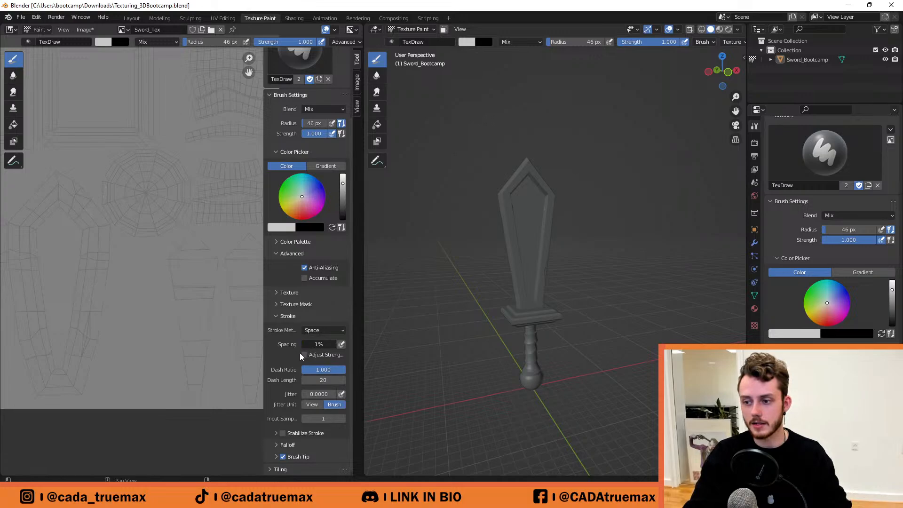
Try a stroke spacing of 1% with curved test strokes between the UV islands, and undo them.
left_click_drag(141, 244, 168, 385)
key("ctrl+z")
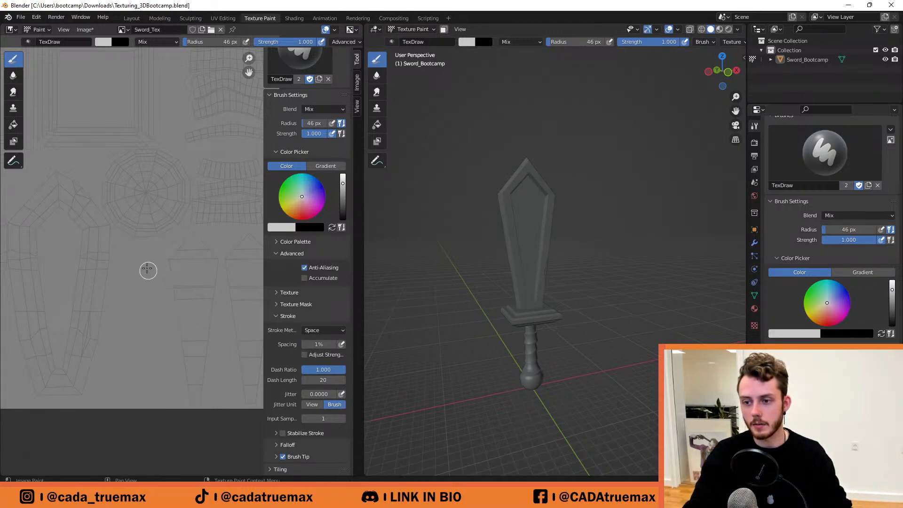
mouse_move(141, 245)
left_mouse_down()
mouse_move(160, 315)
mouse_move(150, 389)
mouse_move(122, 275)
left_mouse_up()
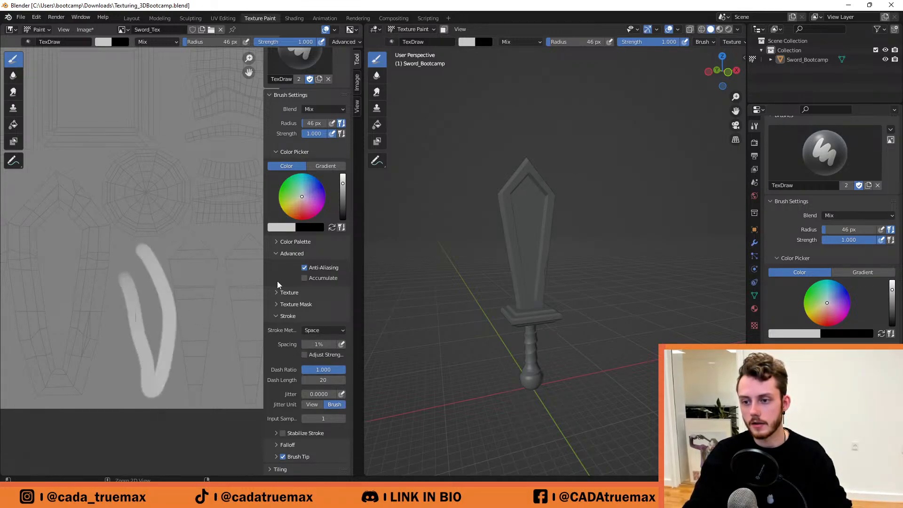
key("ctrl+z")
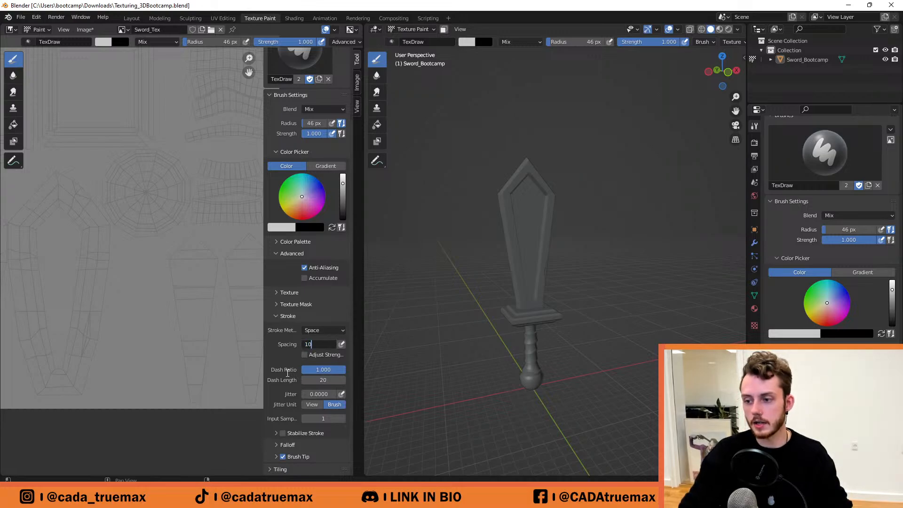
Set the stroke spacing to 10%, and undo two curved test strokes painted over the UV layout.
key("Return")
left_click_drag(166, 243, 183, 386)
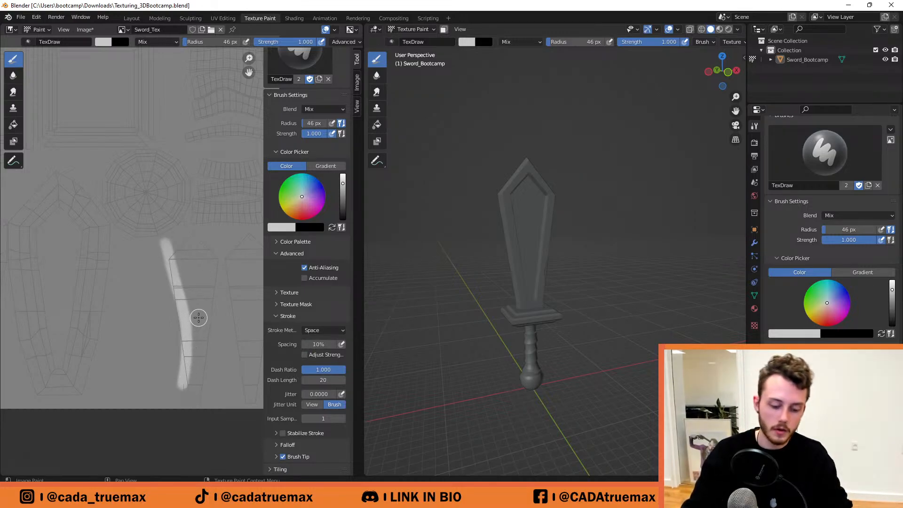
key("ctrl+z")
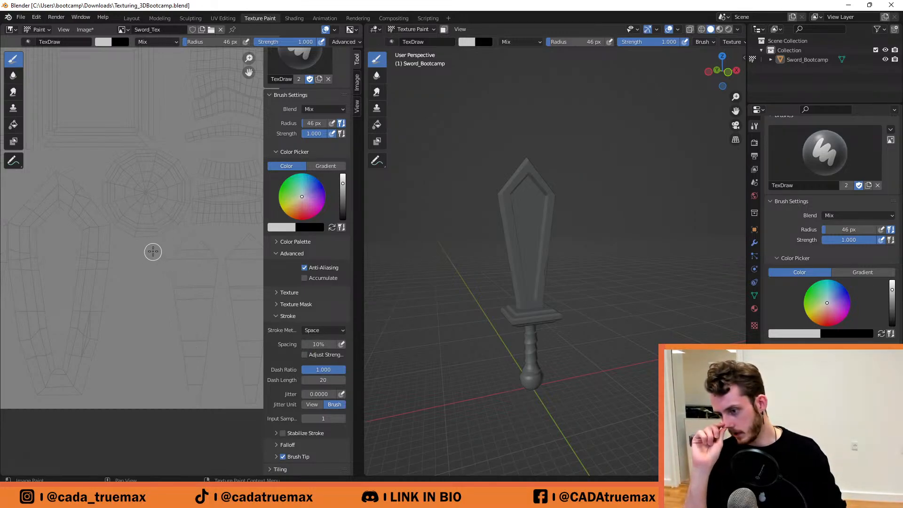
mouse_move(85, 171)
left_mouse_down()
mouse_move(183, 316)
mouse_move(191, 375)
left_mouse_up()
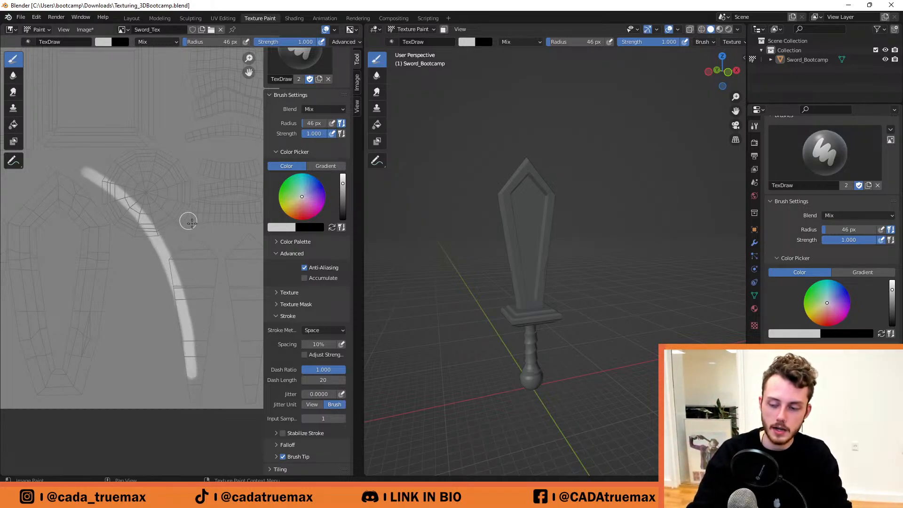
key("ctrl+z")
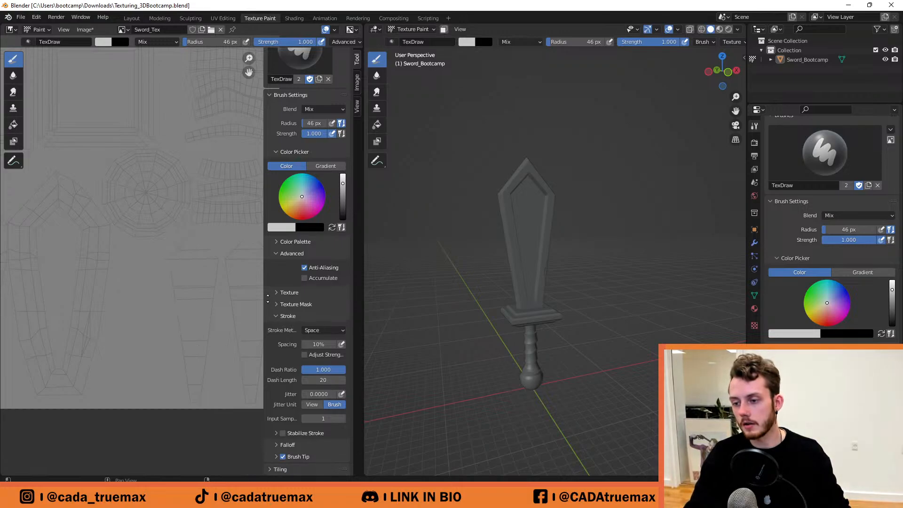
Enable Stabilize Stroke, and undo two curved test strokes painted below the round UV island.
left_click(282, 433)
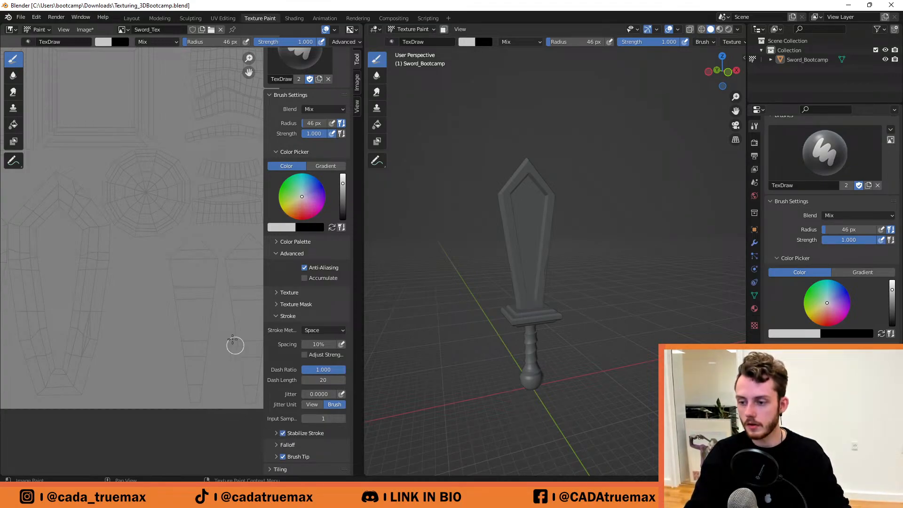
left_click_drag(136, 218, 182, 367)
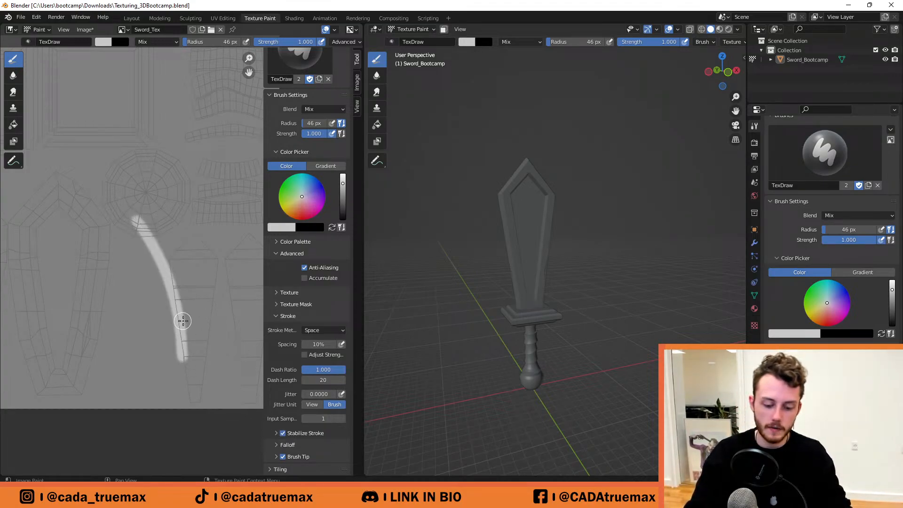
key("ctrl+z")
left_click_drag(139, 220, 181, 302)
key("ctrl+z")
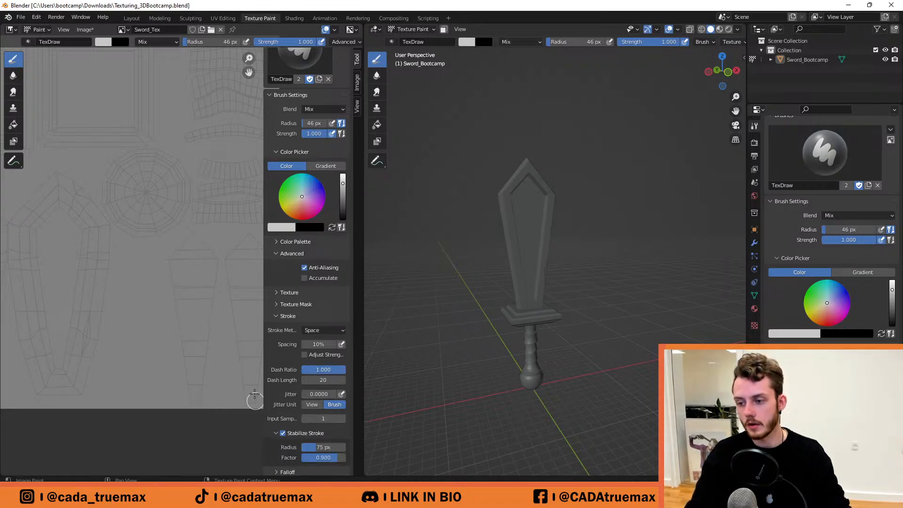
Expand the Stabilize Stroke options to examine its radius and factor settings.
left_click(276, 433)
scroll(275, 353, "down", 2)
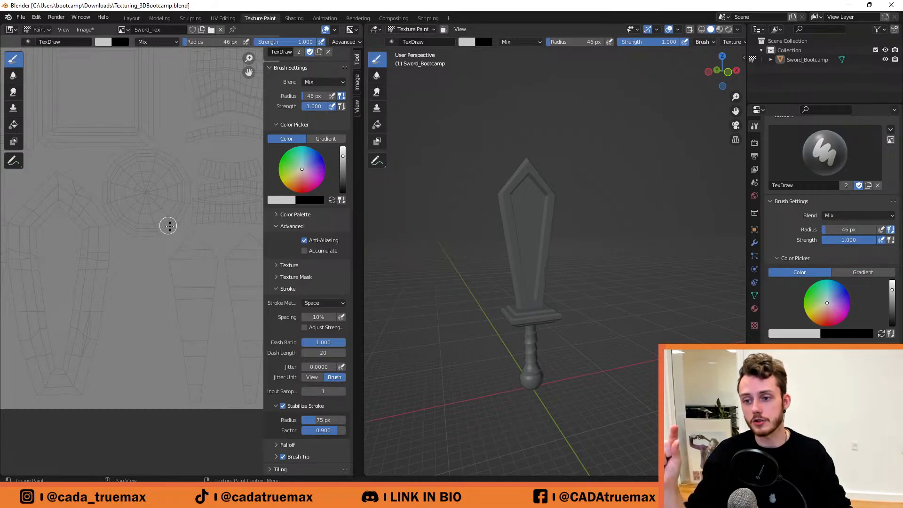
Try stroke stabilization with repeated curved test strokes below the round UV island, undoing each one.
mouse_move(162, 242)
left_mouse_down()
mouse_move(189, 296)
mouse_move(189, 353)
left_mouse_up()
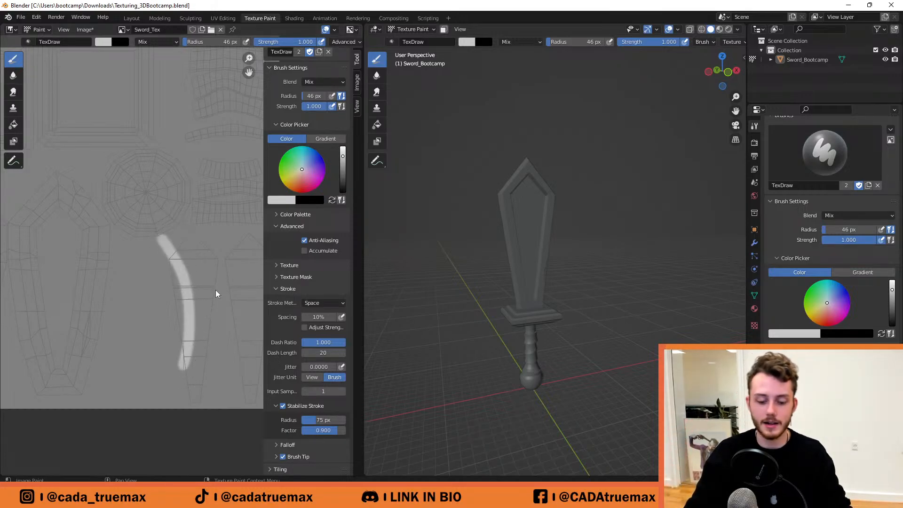
key("ctrl+z")
left_click_drag(124, 233, 179, 416)
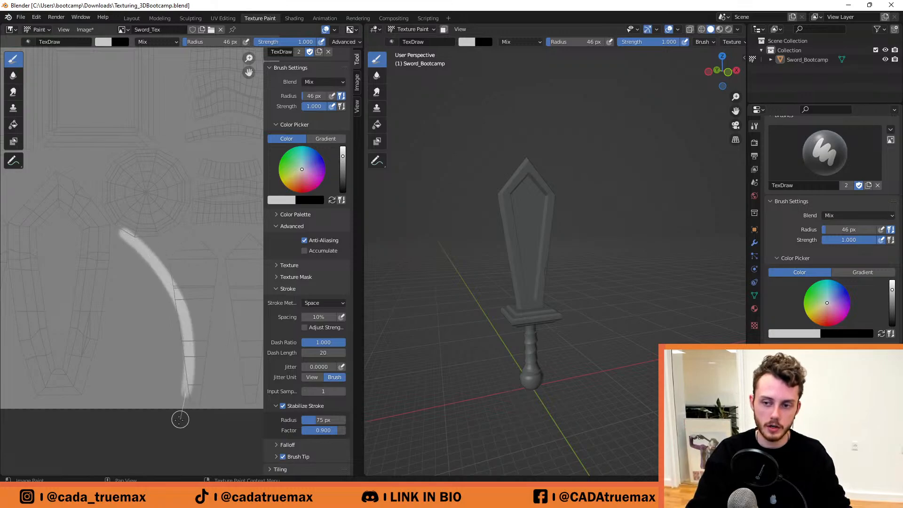
key("ctrl+z")
left_click_drag(112, 223, 179, 350)
key("ctrl+z")
mouse_move(118, 204)
left_mouse_down()
mouse_move(169, 276)
mouse_move(175, 393)
left_mouse_up()
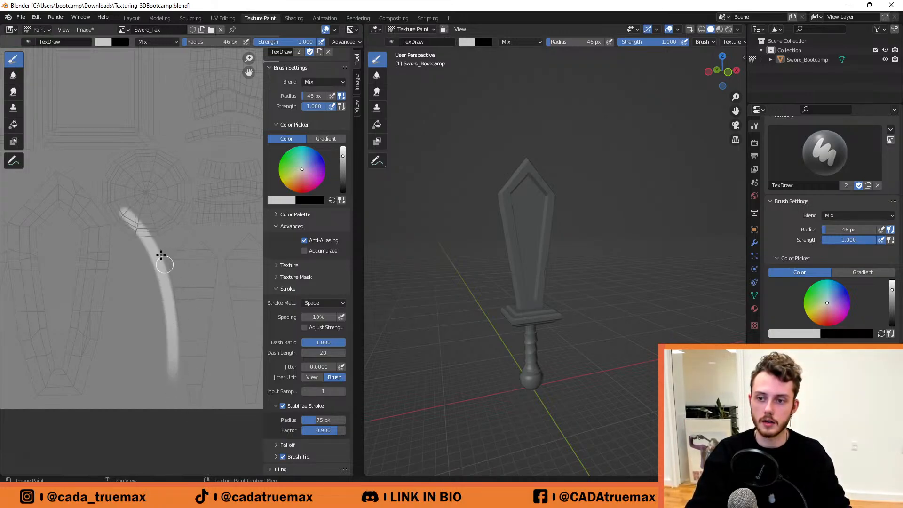
key("ctrl+z")
left_click_drag(112, 202, 168, 422)
key("ctrl+z")
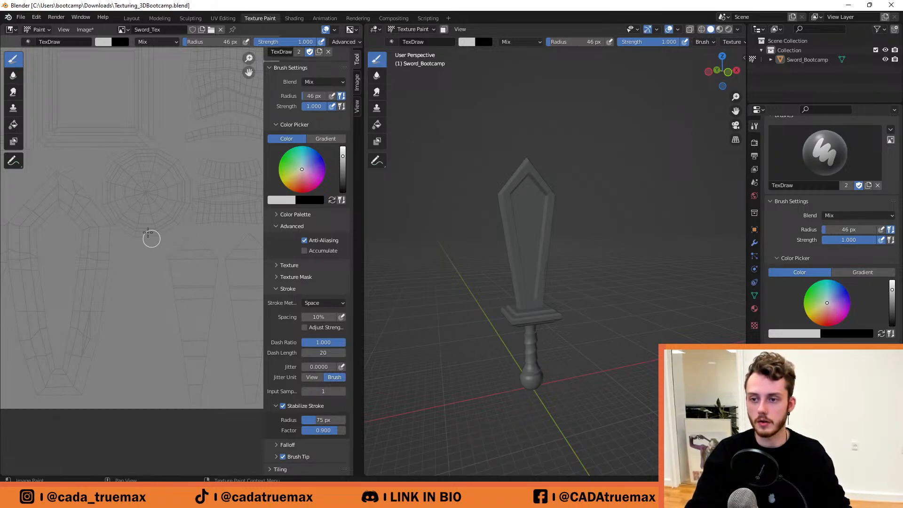
mouse_move(115, 203)
left_mouse_down()
mouse_move(182, 365)
mouse_move(178, 376)
left_mouse_up()
key("ctrl+z")
left_click_drag(112, 201, 160, 425)
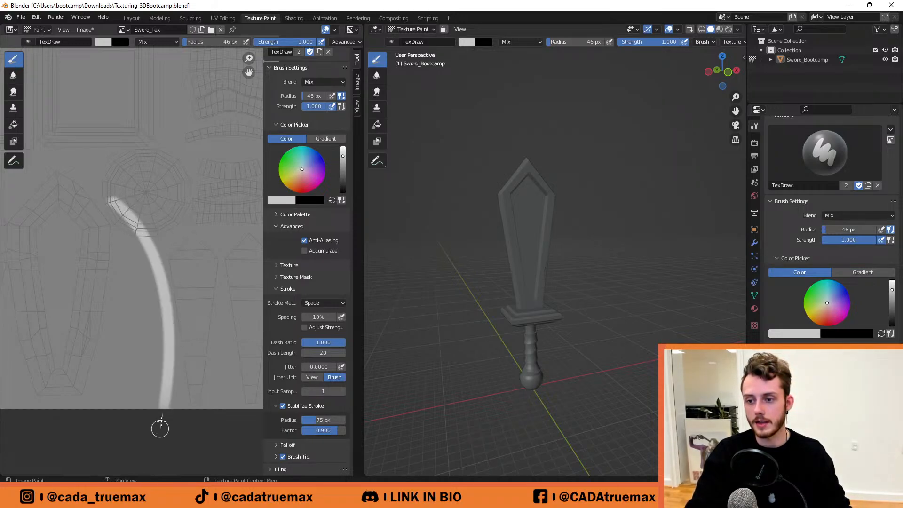
key("ctrl+z")
left_click_drag(110, 191, 167, 422)
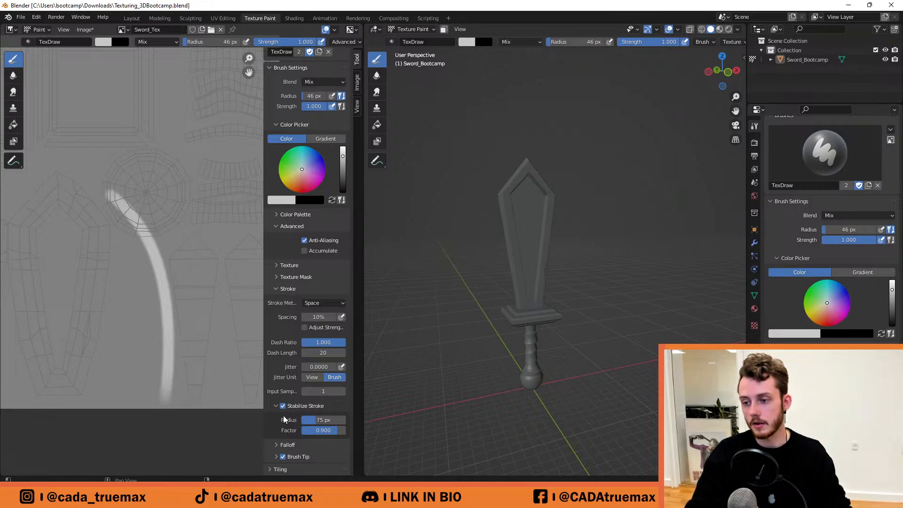
key("ctrl+z")
mouse_move(174, 226)
left_mouse_down()
mouse_move(191, 312)
mouse_move(108, 312)
mouse_move(120, 256)
mouse_move(145, 228)
mouse_move(91, 207)
mouse_move(148, 174)
mouse_move(161, 117)
mouse_move(55, 203)
mouse_move(91, 329)
left_mouse_up()
key("ctrl+z")
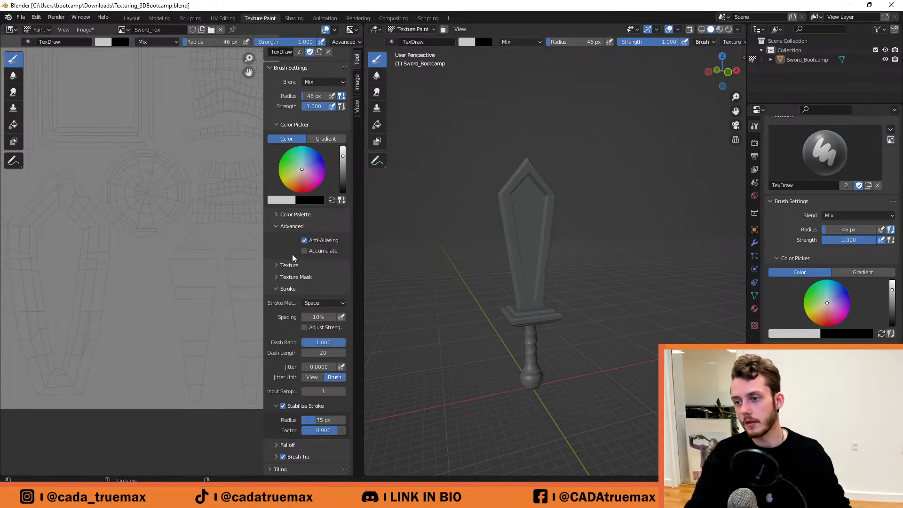
Expand the brush Falloff settings, and undo three curved and winding test strokes painted with the smooth custom curve.
left_click(276, 446)
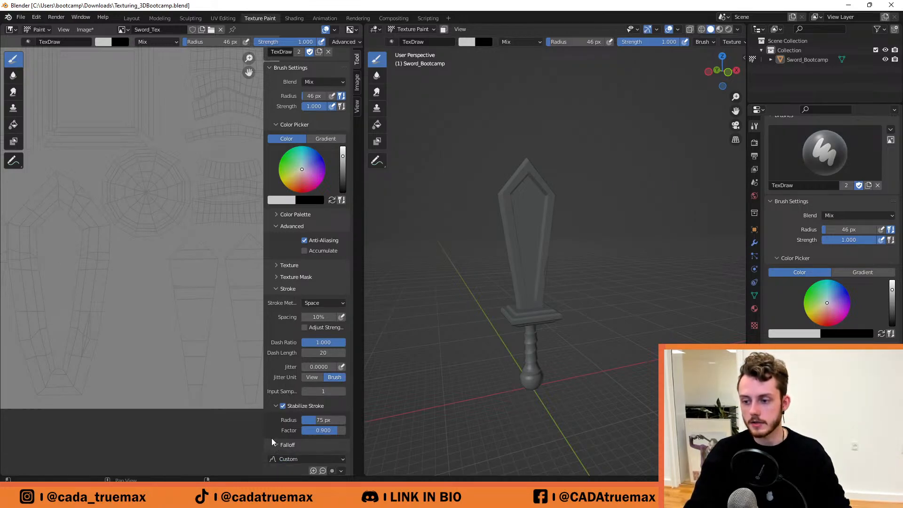
scroll(271, 441, "down", 5)
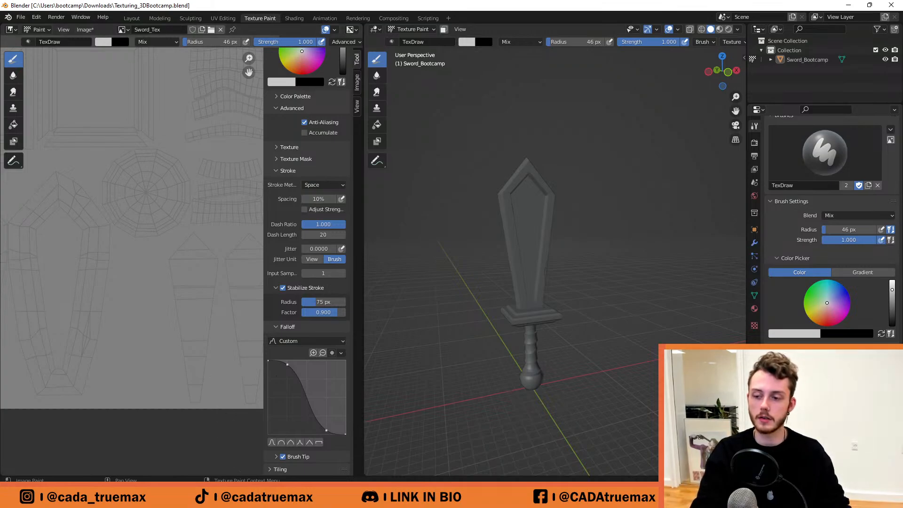
left_click_drag(136, 249, 139, 390)
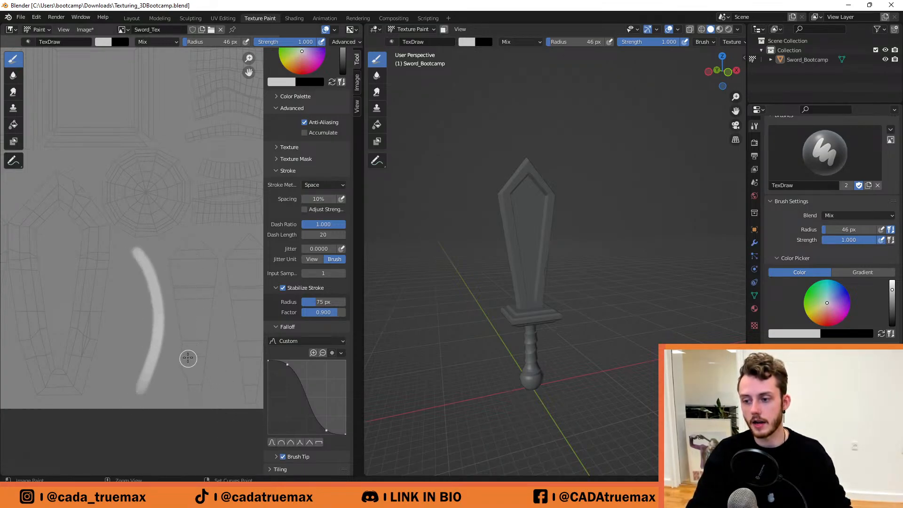
key("ctrl+z")
mouse_move(136, 257)
left_mouse_down()
mouse_move(157, 404)
mouse_move(208, 306)
mouse_move(184, 254)
mouse_move(97, 250)
mouse_move(136, 346)
mouse_move(121, 404)
left_mouse_up()
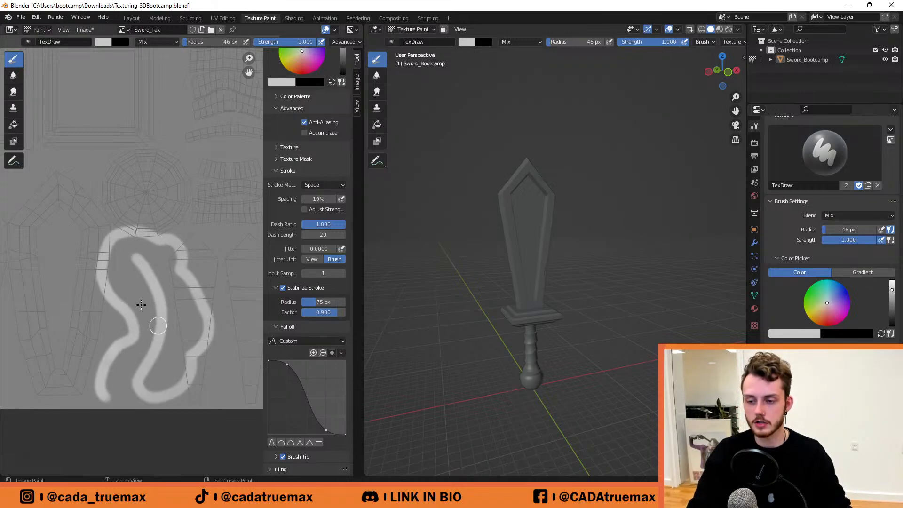
key("ctrl+z")
mouse_move(125, 256)
left_mouse_down()
mouse_move(113, 342)
mouse_move(61, 221)
mouse_move(196, 312)
mouse_move(207, 422)
left_mouse_up()
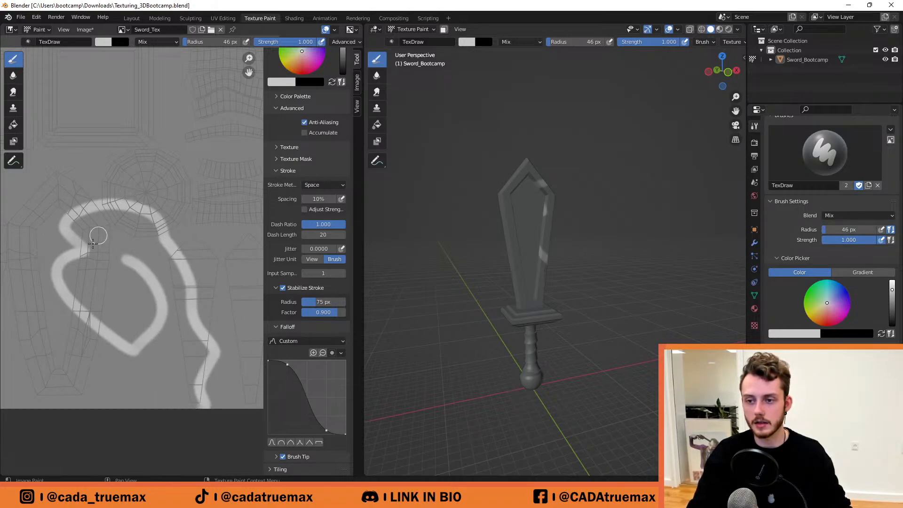
key("ctrl+z")
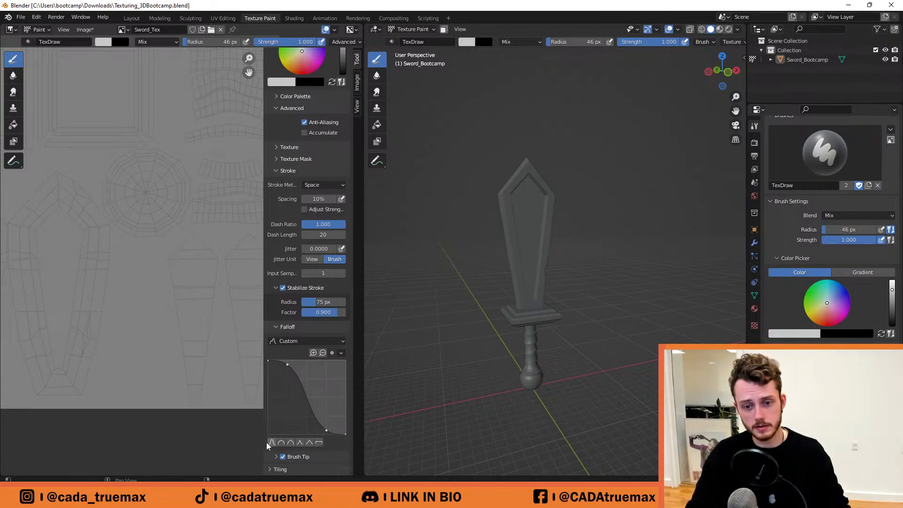
Try the flat, constant falloff curve preset with two looping test strokes over the UV islands, and undo them.
left_click(319, 443)
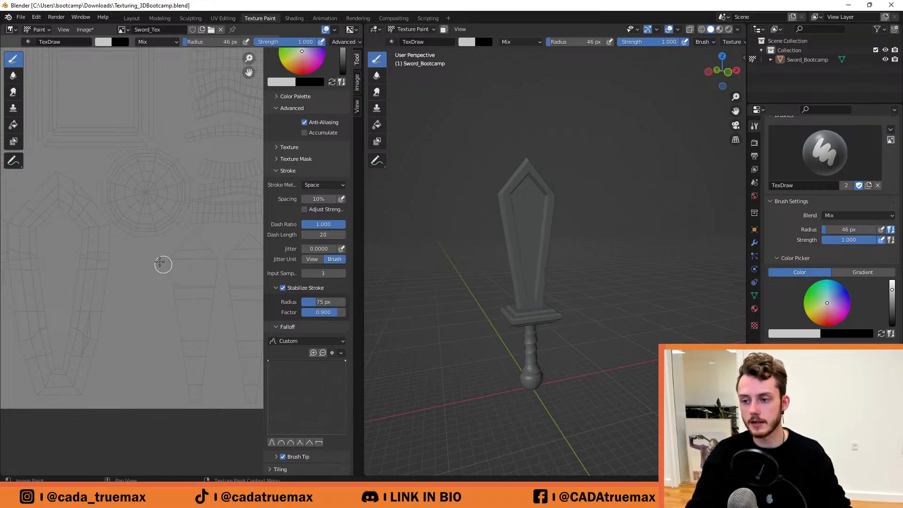
mouse_move(139, 252)
left_mouse_down()
mouse_move(157, 309)
mouse_move(133, 339)
mouse_move(90, 262)
mouse_move(186, 221)
mouse_move(224, 269)
left_mouse_up()
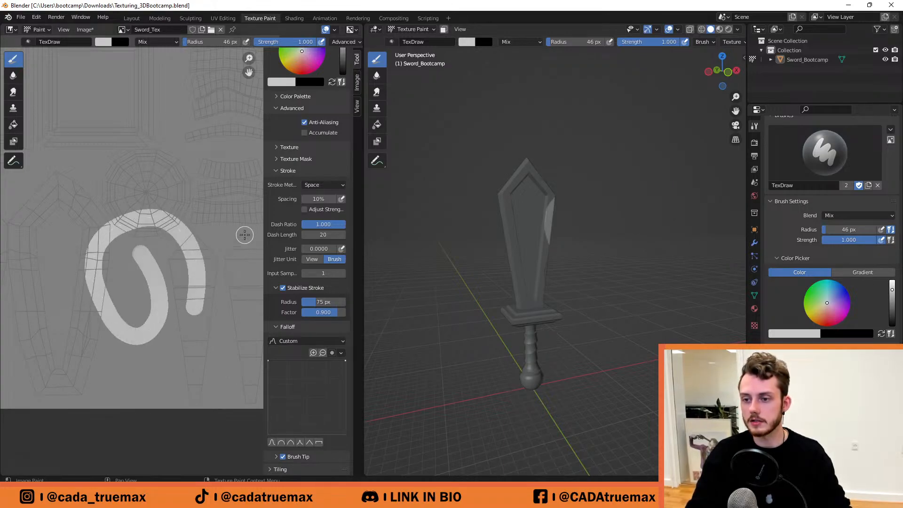
key("ctrl+z")
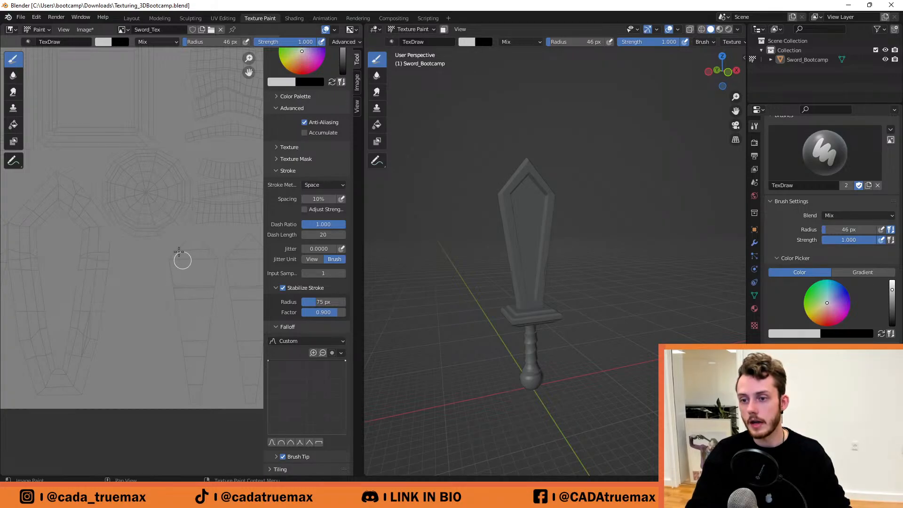
mouse_move(117, 191)
left_mouse_down()
mouse_move(183, 283)
mouse_move(138, 294)
mouse_move(91, 211)
mouse_move(50, 185)
mouse_move(155, 167)
mouse_move(216, 301)
mouse_move(157, 333)
mouse_move(93, 248)
mouse_move(20, 214)
mouse_move(74, 138)
mouse_move(232, 214)
mouse_move(228, 395)
mouse_move(151, 350)
mouse_move(73, 281)
left_mouse_up()
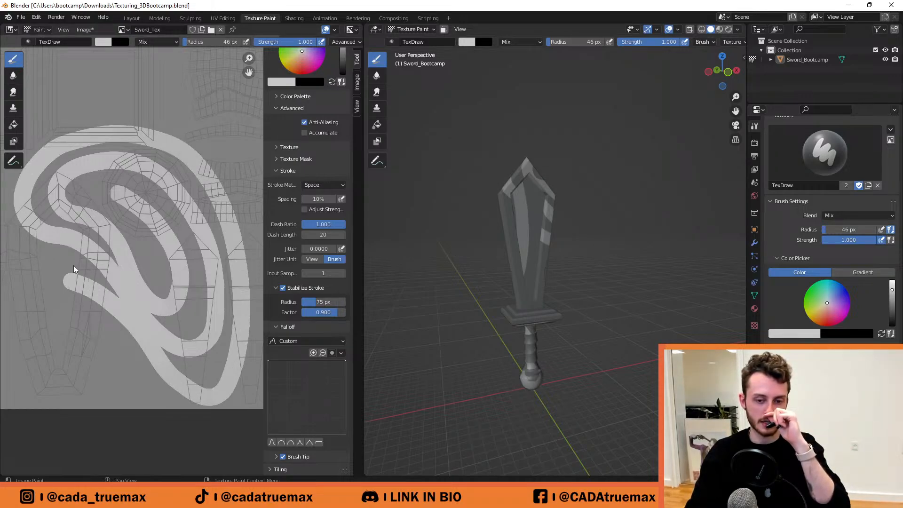
key("ctrl+z")
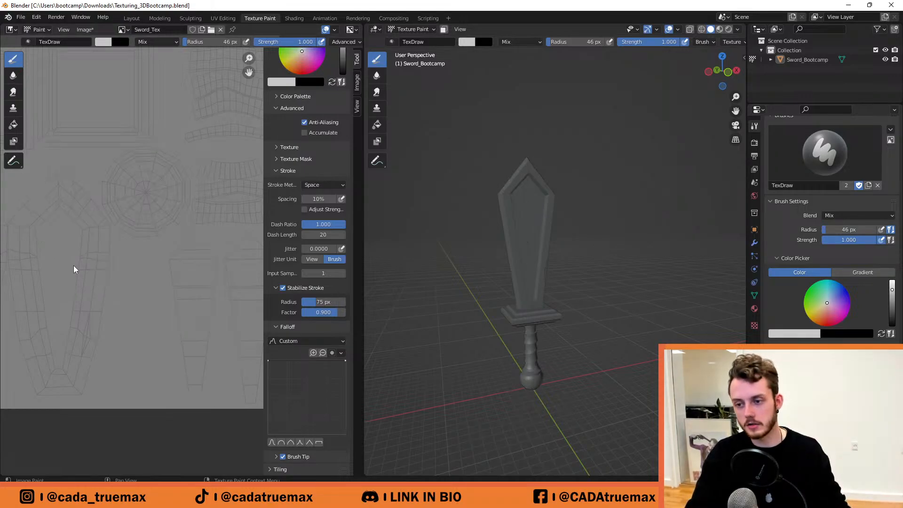
Try the linear falloff curve preset with two test strokes below the round UV island, and undo them.
left_click(308, 444)
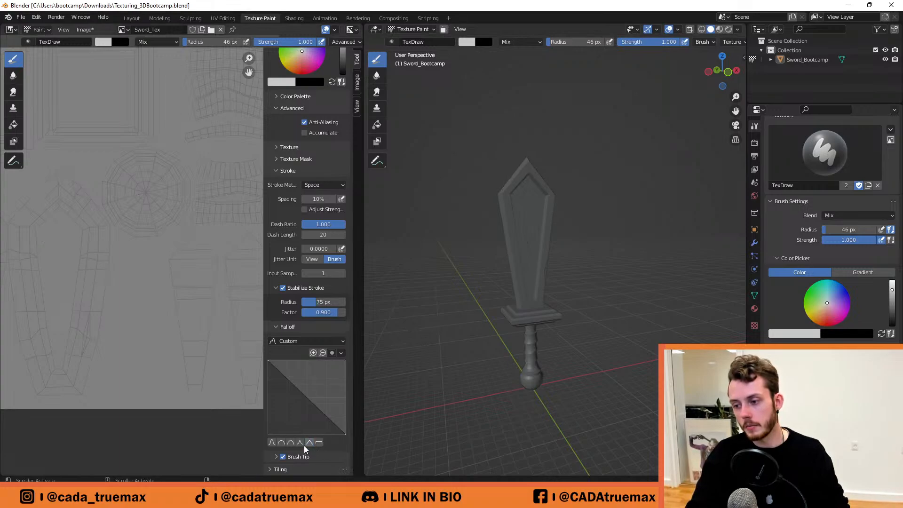
left_click_drag(125, 246, 151, 358)
key("ctrl+z")
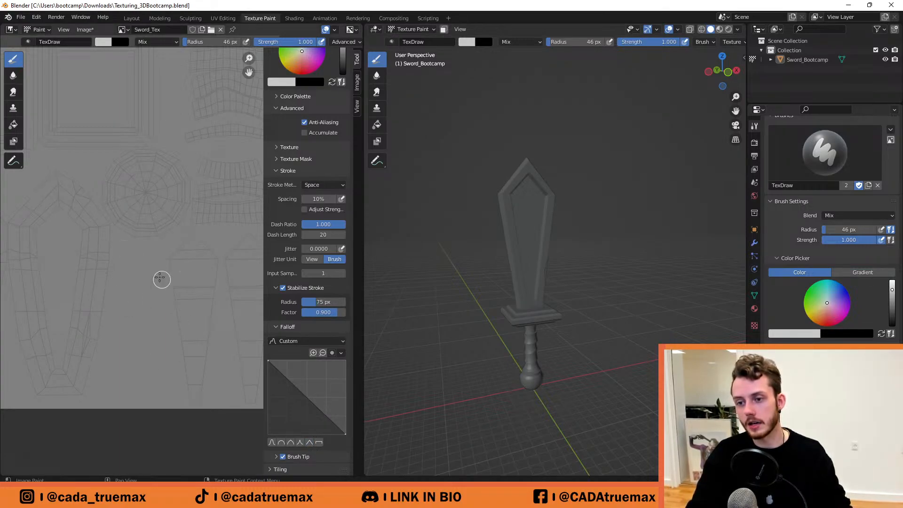
mouse_move(120, 251)
left_mouse_down()
mouse_move(165, 357)
mouse_move(86, 311)
left_mouse_up()
key("ctrl+z")
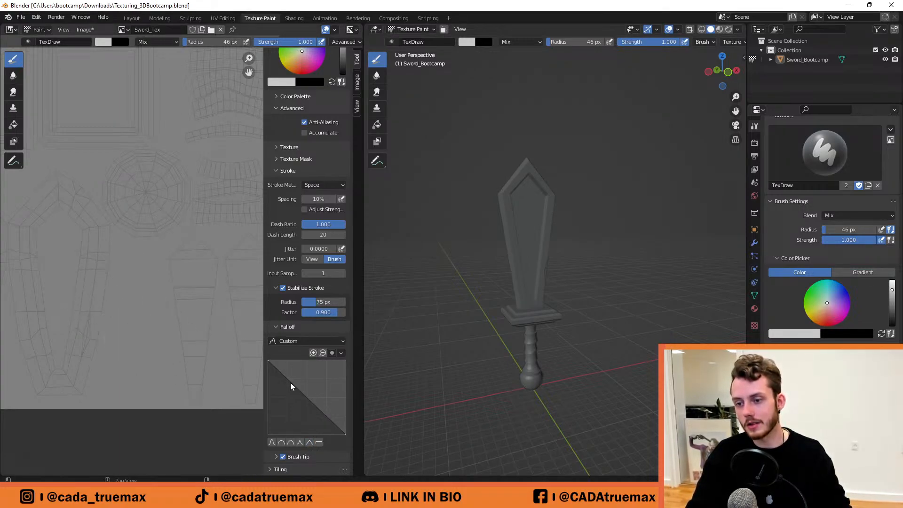
Try the sharp falloff curve preset with a winding test stroke below the round UV island, and undo it.
left_click(299, 443)
mouse_move(149, 254)
left_mouse_down()
mouse_move(121, 343)
mouse_move(114, 237)
left_mouse_up()
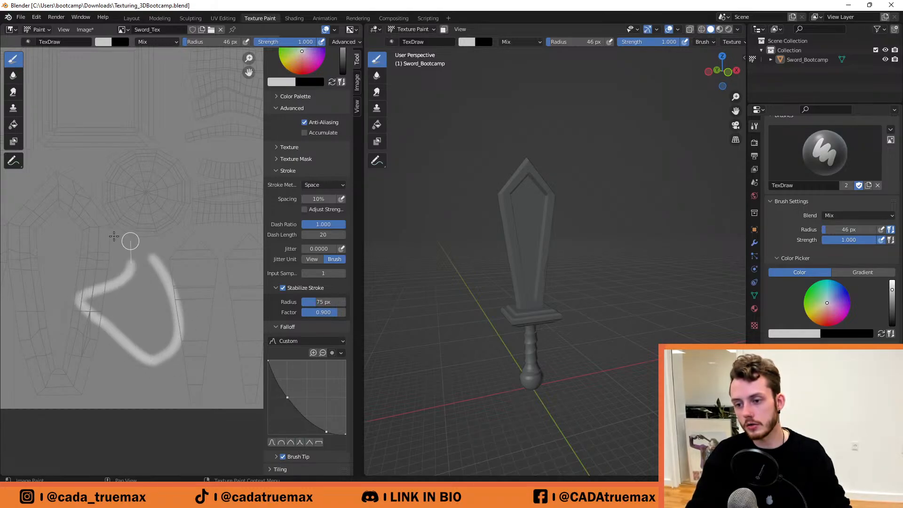
key("ctrl+z")
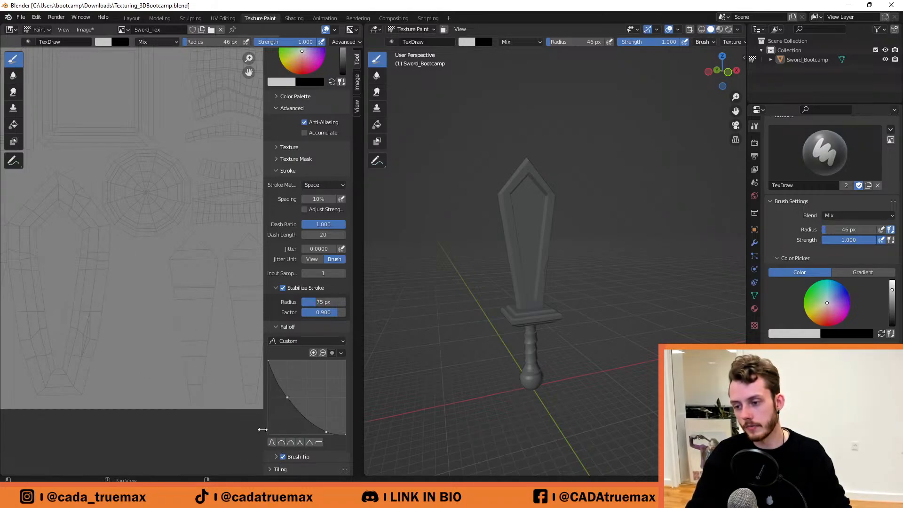
Paint six side-by-side vertical strokes over the UV layout, using the smooth, round, root, sharp, linear and constant falloff presets in turn.
left_click(272, 442)
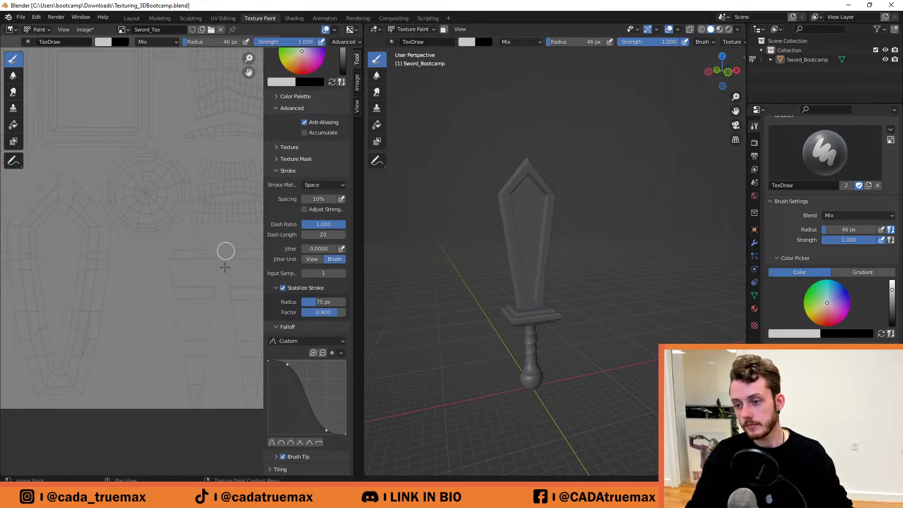
left_click_drag(207, 225, 207, 350)
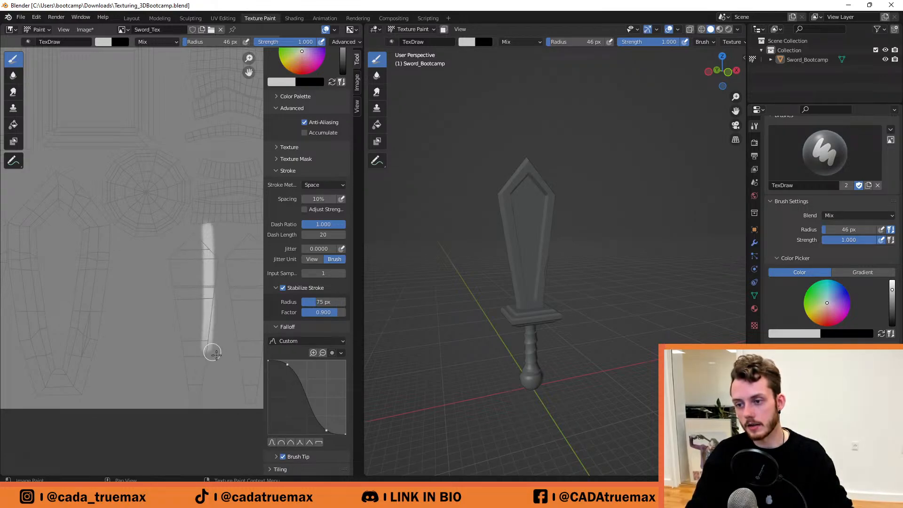
left_click(280, 442)
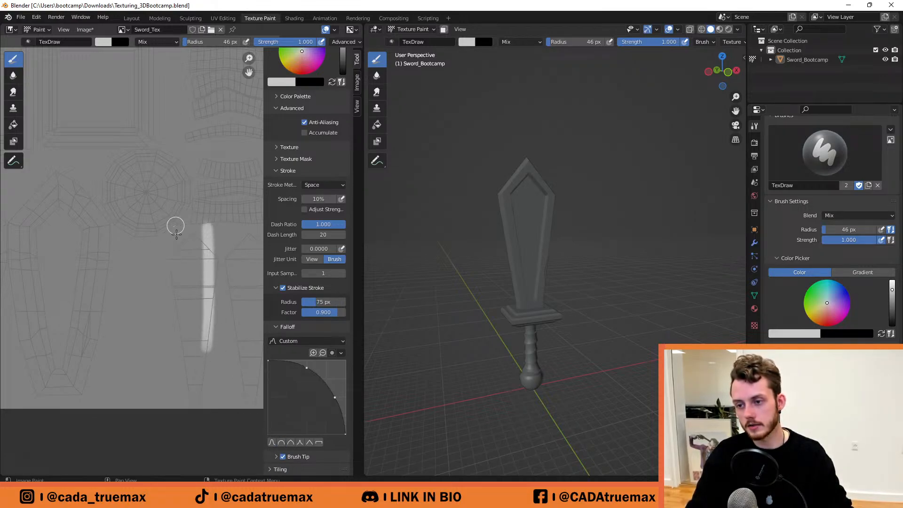
left_click_drag(176, 226, 190, 335)
left_click(290, 442)
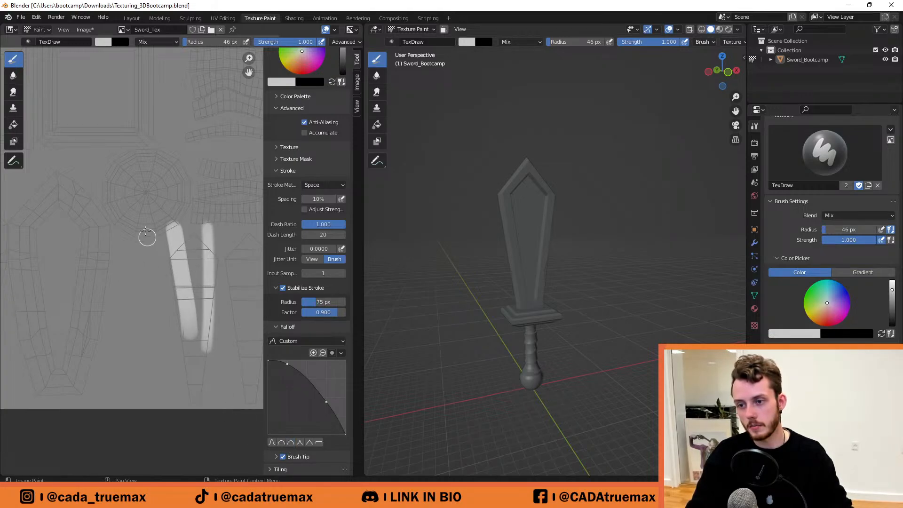
left_click_drag(146, 233, 155, 341)
left_click(301, 442)
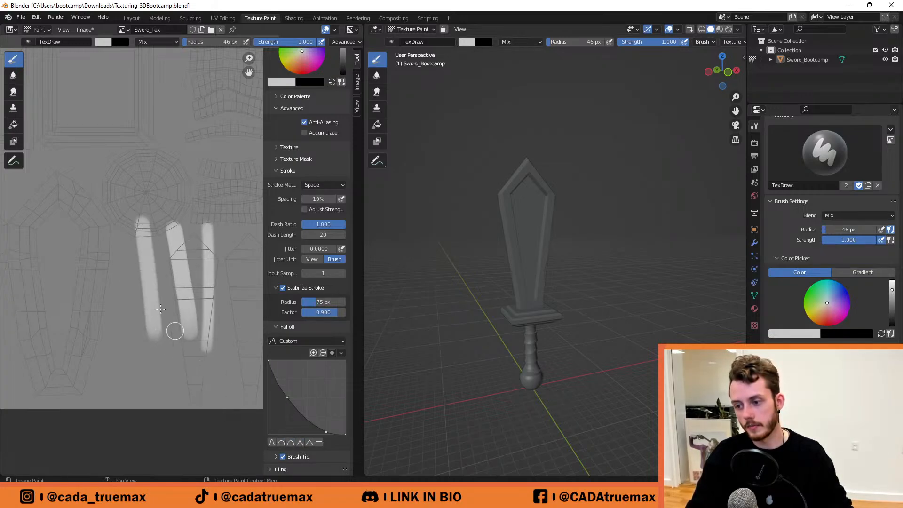
left_click_drag(104, 223, 125, 346)
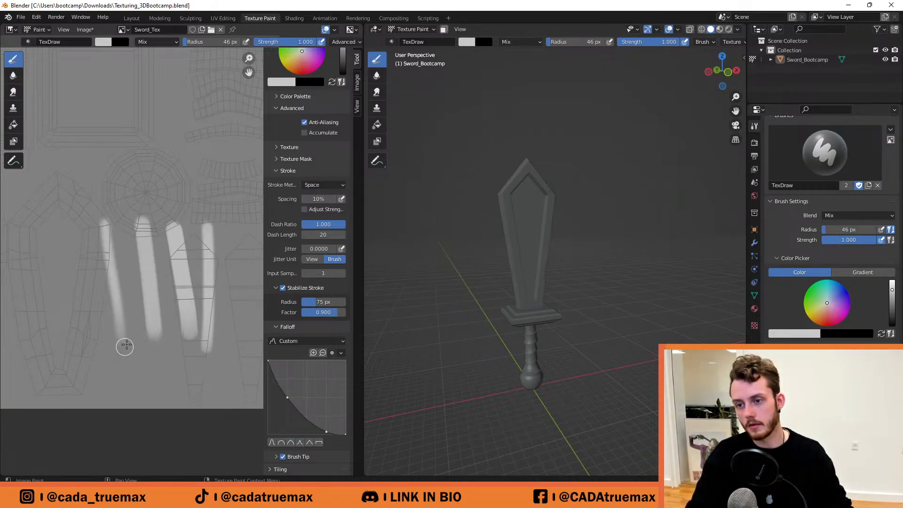
left_click(309, 442)
left_click_drag(75, 219, 93, 335)
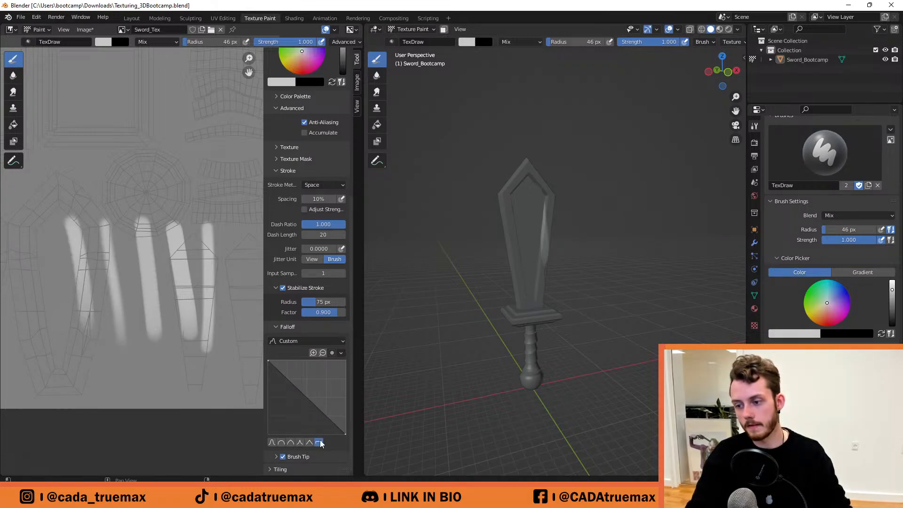
left_click(319, 442)
left_click_drag(46, 223, 66, 346)
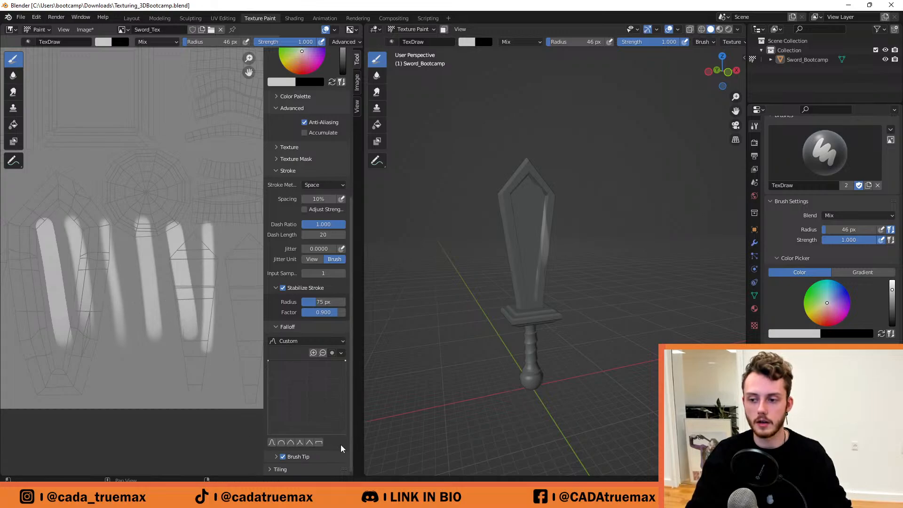
Undo all six falloff comparison strokes on the texture.
key("ctrl+z")
key("ctrl+z")
key("ctrl+z")
key("ctrl+z")
key("ctrl+z")
key("ctrl+z")
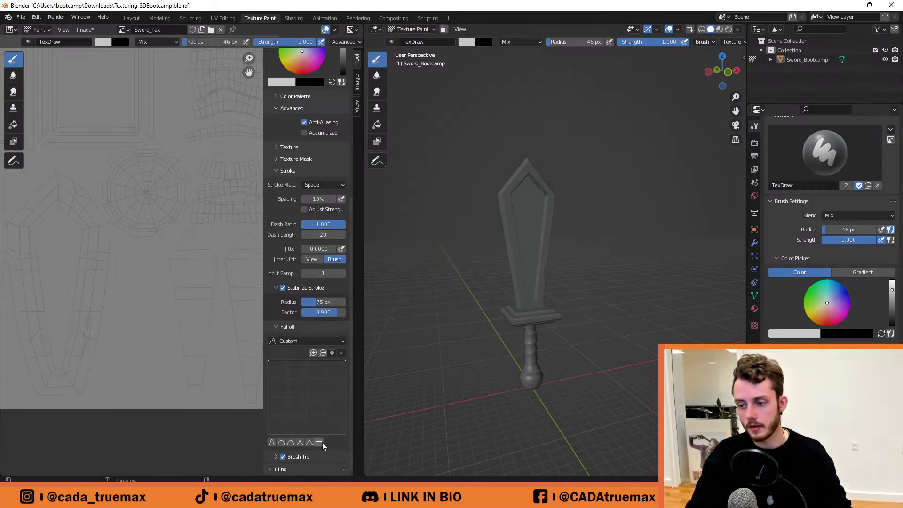
Set the brush falloff to the round curve preset, and undo a winding test stroke painted with it.
left_click(271, 442)
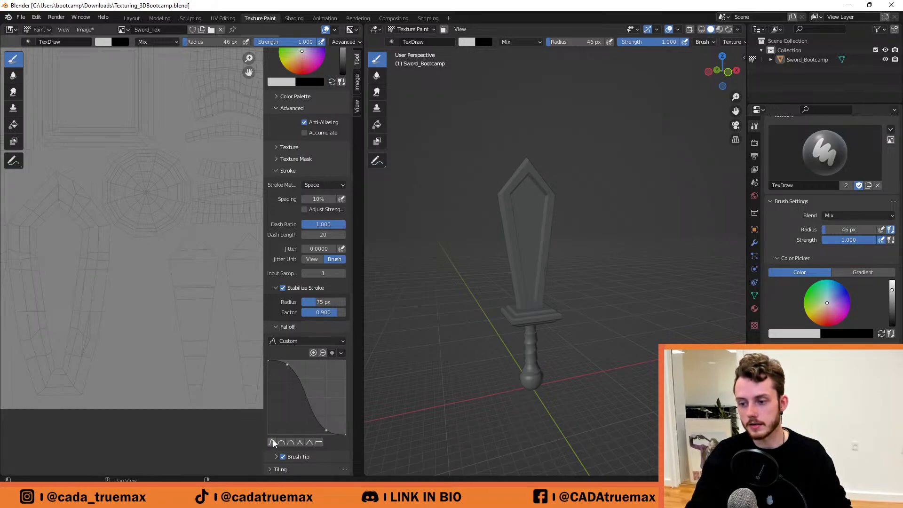
left_click(281, 441)
mouse_move(153, 236)
left_mouse_down()
mouse_move(184, 346)
mouse_move(114, 297)
mouse_move(93, 240)
left_mouse_up()
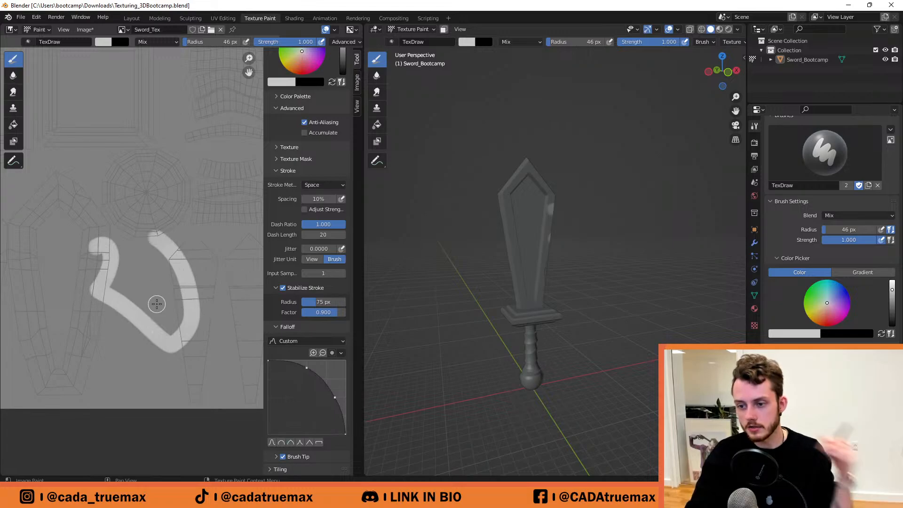
key("ctrl+z")
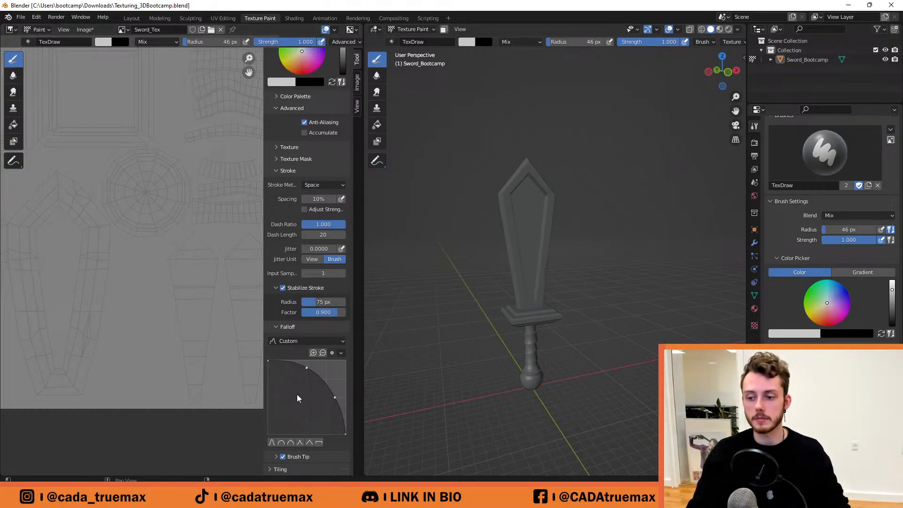
Collapse the Falloff and Stabilize Stroke settings of the brush.
left_click(276, 328)
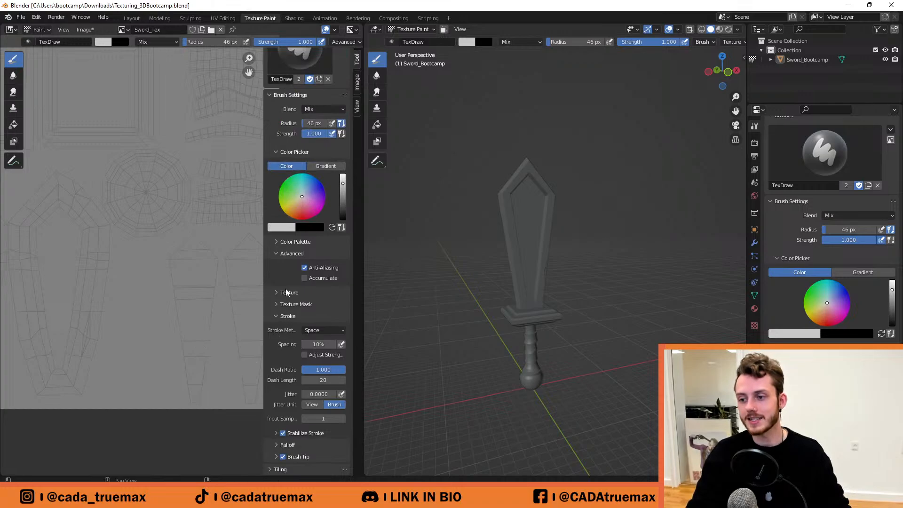
scroll(290, 295, "up", 4)
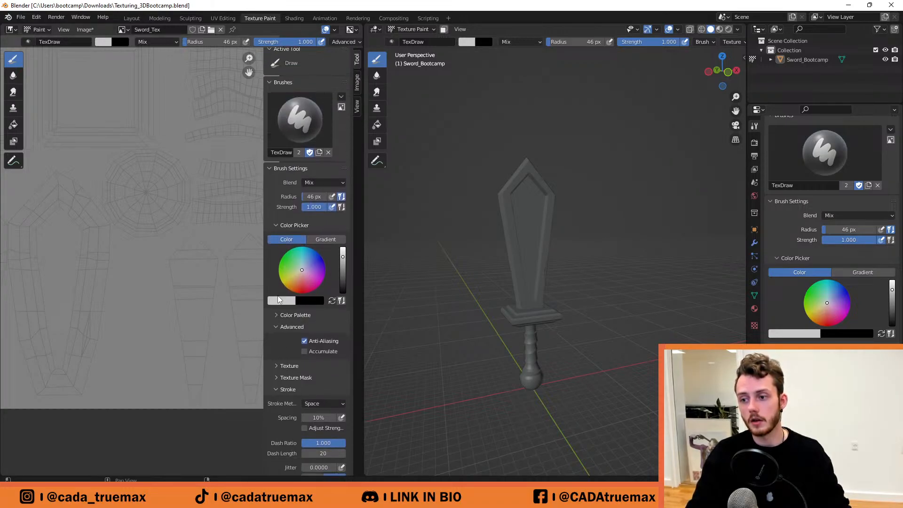
scroll(280, 371, "up", 1)
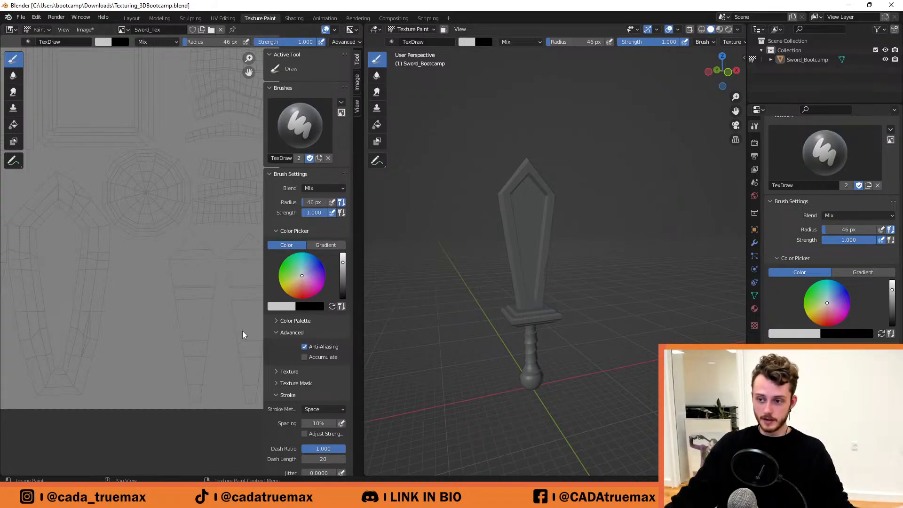
scroll(232, 318, "down", 2)
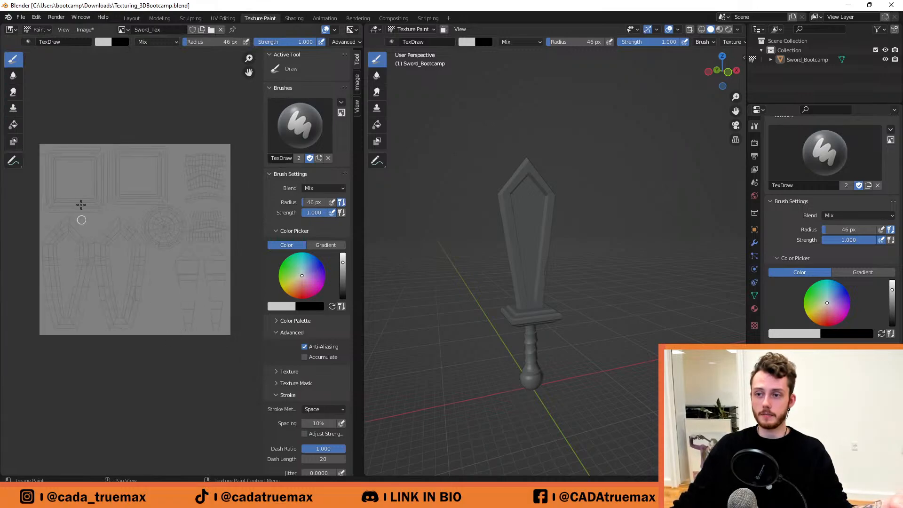
middle_click_drag(115, 236, 128, 322)
scroll(131, 327, "up", 1)
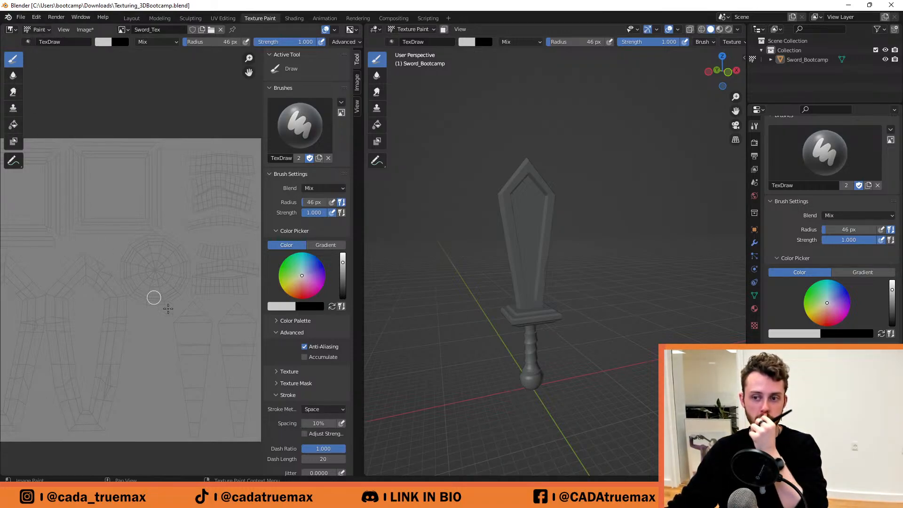
scroll(160, 390, "up", 2)
middle_click_drag(159, 377, 172, 242)
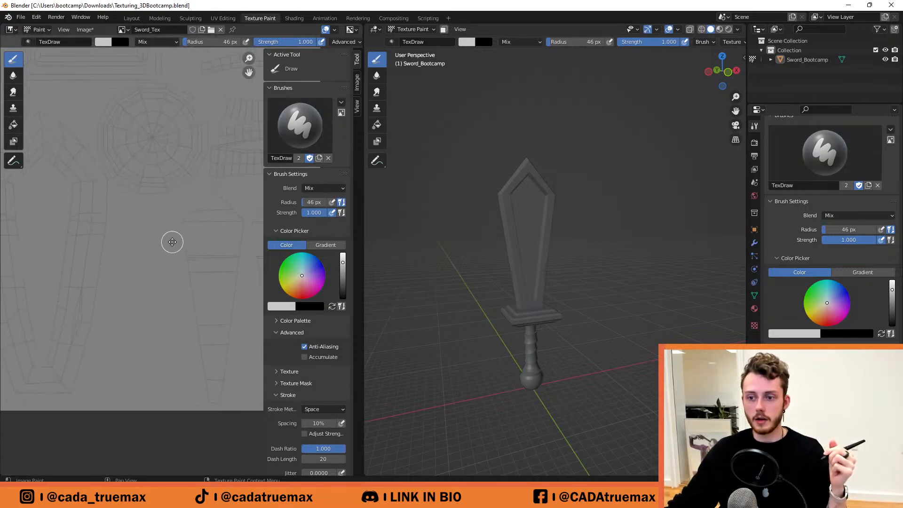
Paint a winding light-grey test stroke below the round UV island with the Draw brush.
left_click(14, 76)
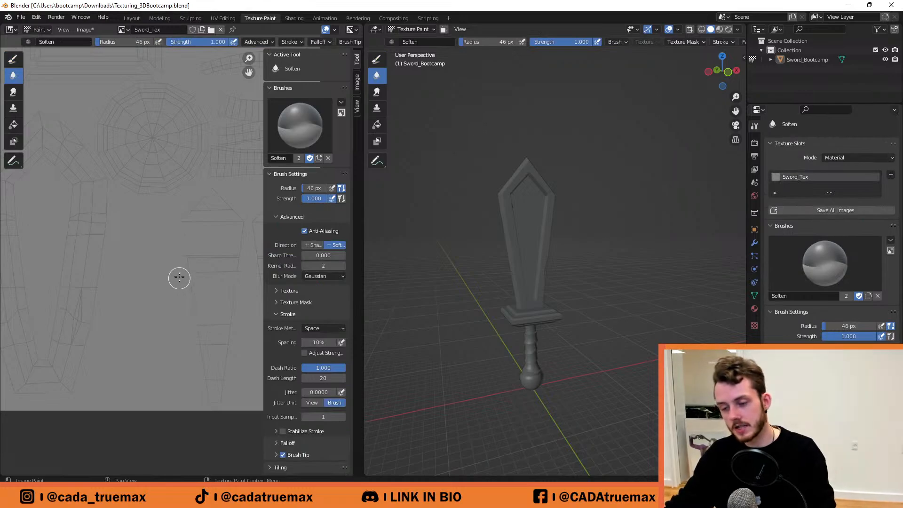
left_click(19, 92)
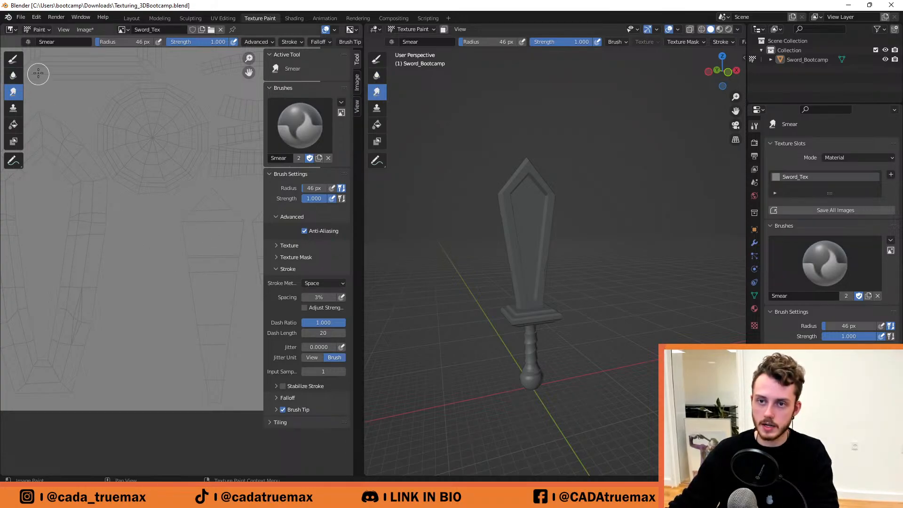
left_click(13, 75)
left_click(13, 60)
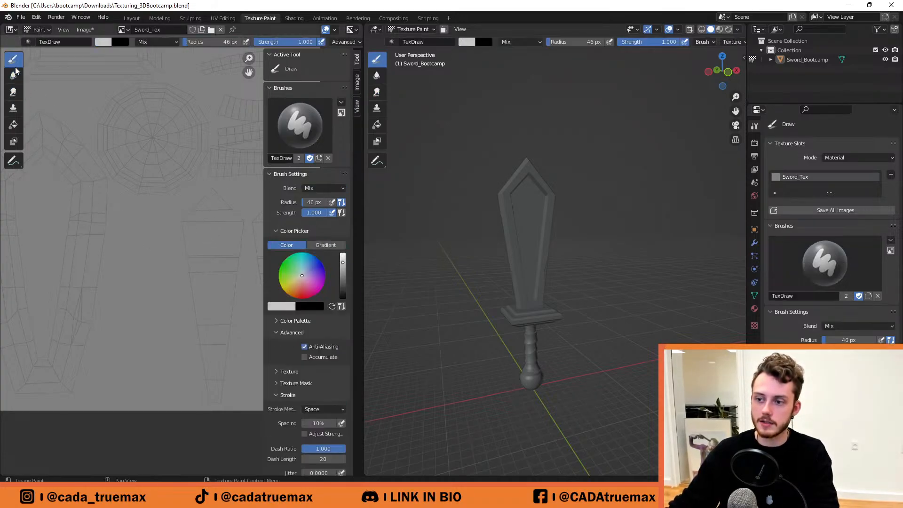
mouse_move(162, 223)
left_mouse_down()
mouse_move(137, 263)
mouse_move(141, 338)
mouse_move(155, 365)
left_mouse_up()
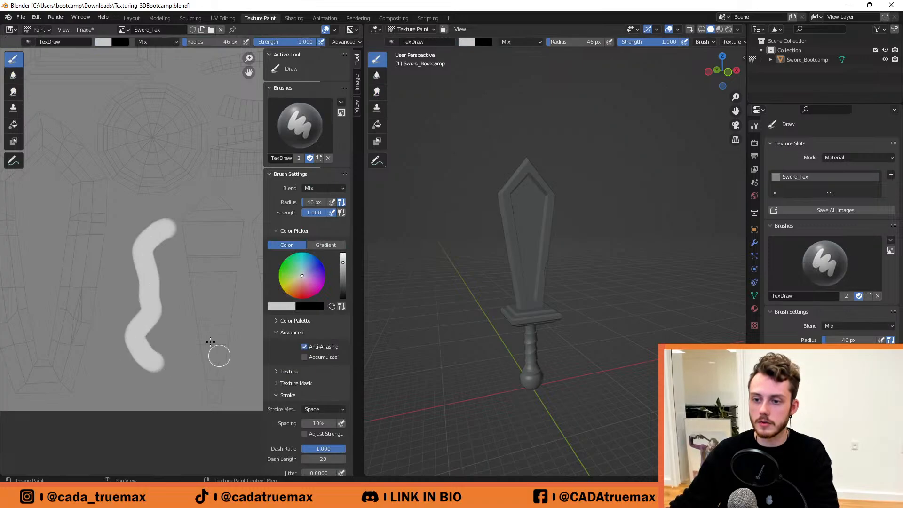
Try the Smear tool on the test stroke, pulling its paint out in long loops and smudging it with back-and-forth strokes.
left_click(13, 77)
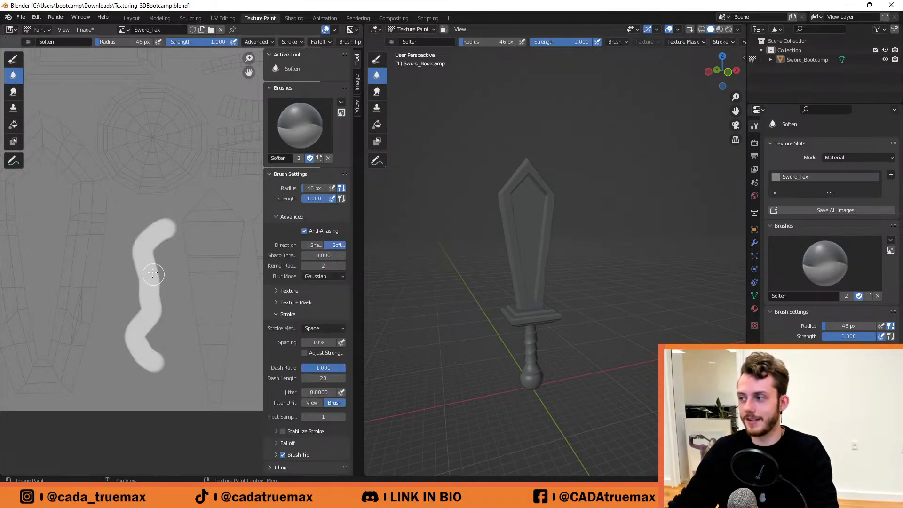
left_click(13, 92)
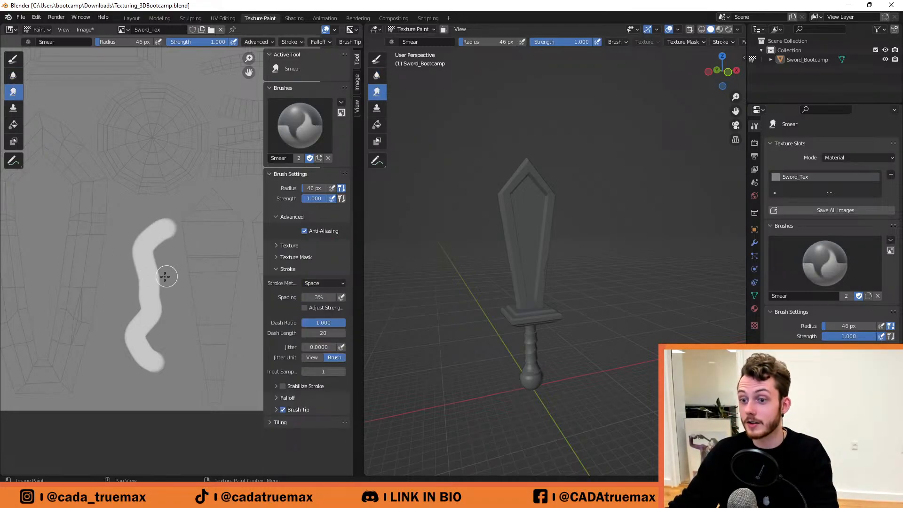
mouse_move(165, 277)
left_mouse_down()
mouse_move(225, 294)
mouse_move(182, 365)
mouse_move(111, 390)
mouse_move(92, 289)
mouse_move(140, 188)
left_mouse_up()
mouse_move(217, 247)
left_mouse_down()
mouse_move(209, 265)
mouse_move(239, 319)
mouse_move(207, 387)
mouse_move(171, 399)
mouse_move(81, 390)
mouse_move(55, 222)
mouse_move(195, 142)
mouse_move(224, 171)
left_mouse_up()
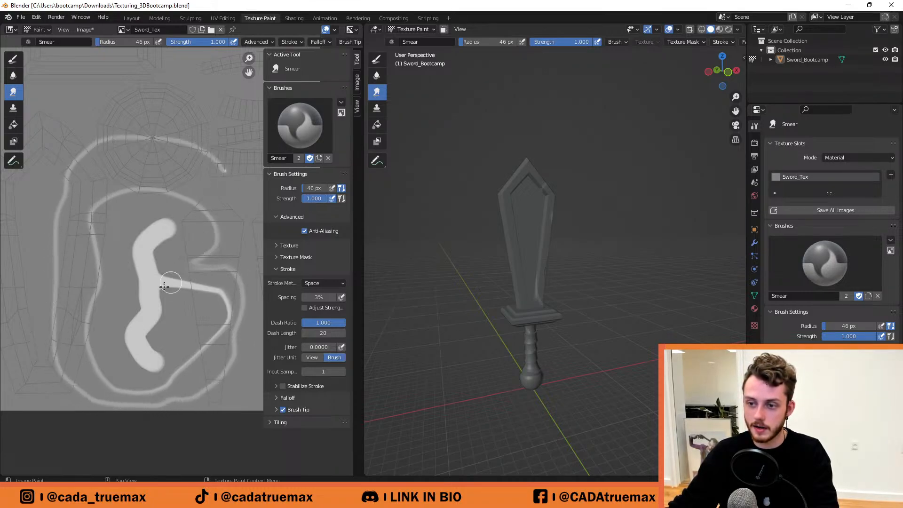
mouse_move(135, 278)
left_mouse_down()
mouse_move(104, 323)
mouse_move(111, 362)
mouse_move(123, 266)
mouse_move(147, 222)
mouse_move(159, 230)
mouse_move(121, 306)
mouse_move(191, 298)
mouse_move(224, 263)
mouse_move(117, 374)
mouse_move(156, 360)
left_mouse_up()
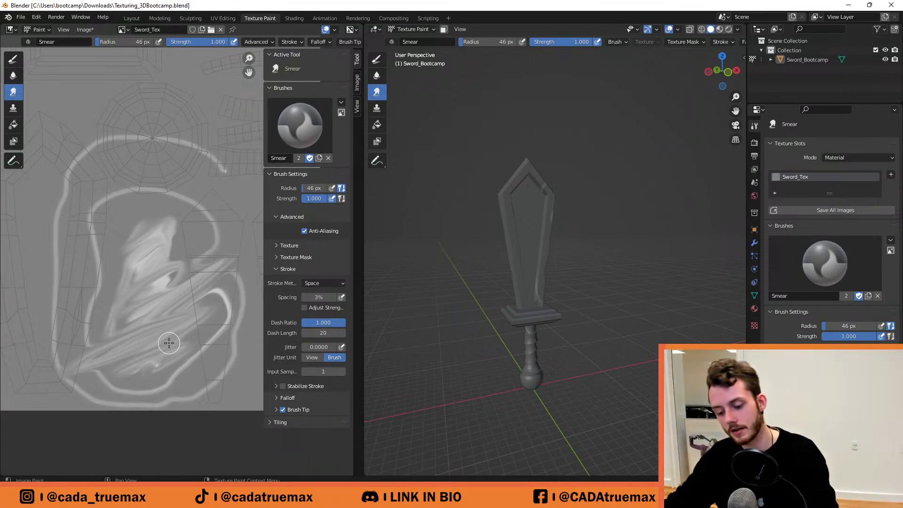
Undo the smear strokes and the winding test stroke on the texture.
key("ctrl+z")
key("ctrl+z")
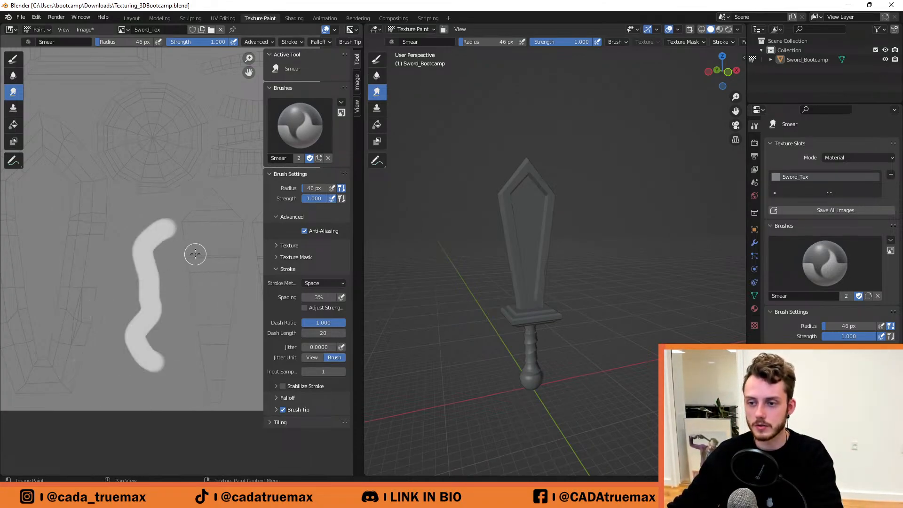
scroll(164, 238, "down", 1)
scroll(157, 249, "up", 1)
key("ctrl+z")
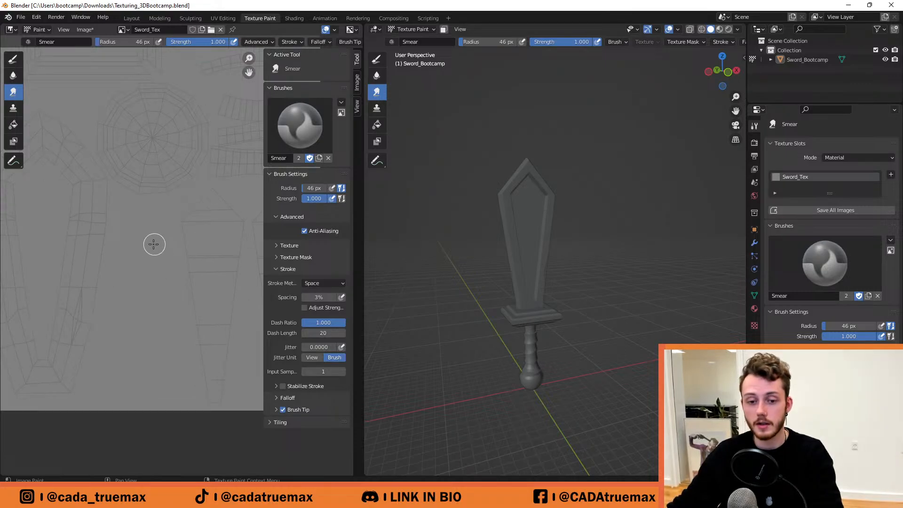
Fill the whole Sword_Tex image with a slightly darkened white using the Fill tool.
scroll(153, 237, "down", 1)
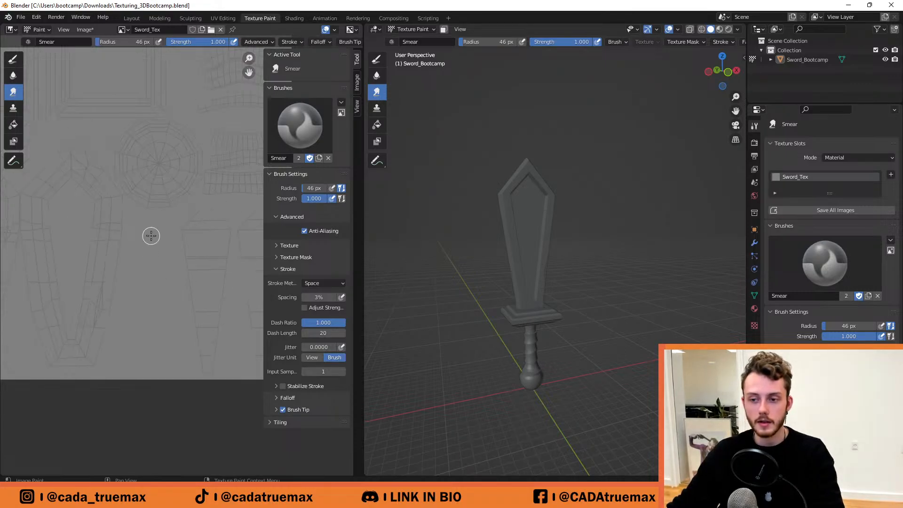
left_click(14, 125)
scroll(193, 322, "down", 1)
middle_click_drag(127, 241, 136, 303)
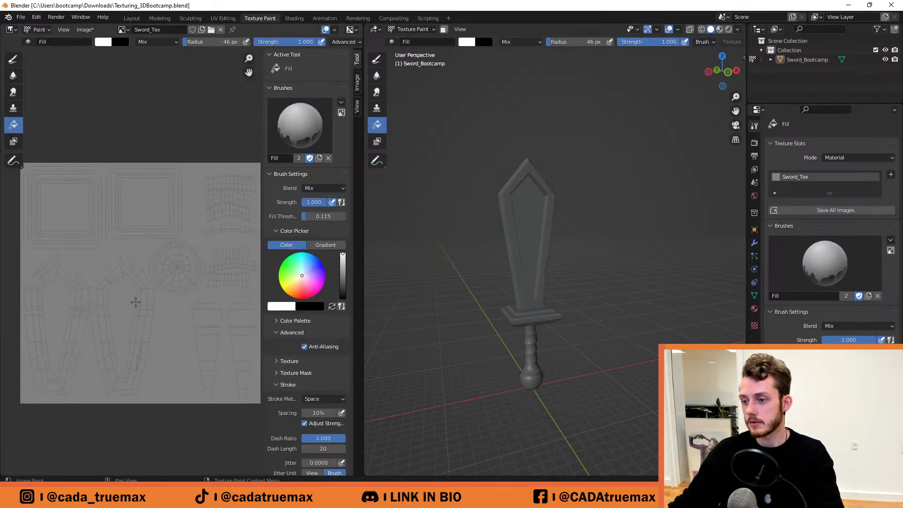
left_click(301, 275)
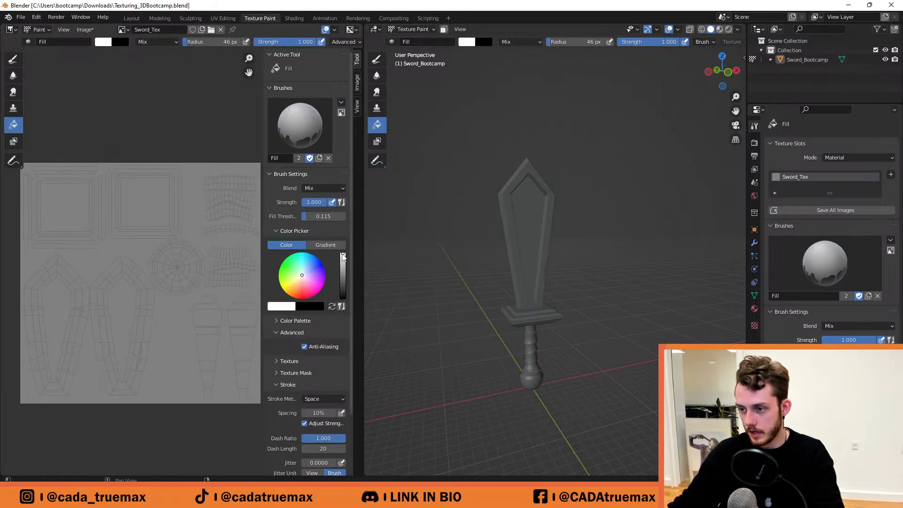
left_click_drag(343, 255, 343, 258)
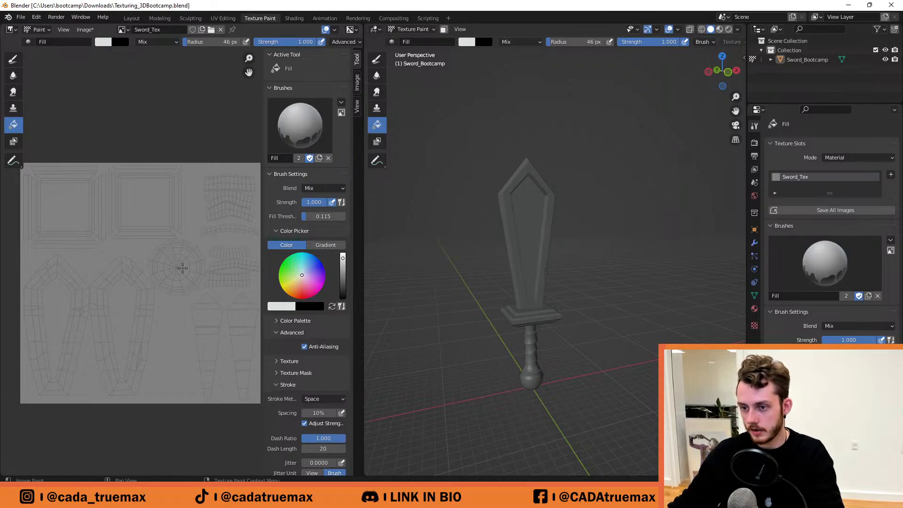
left_click(188, 376)
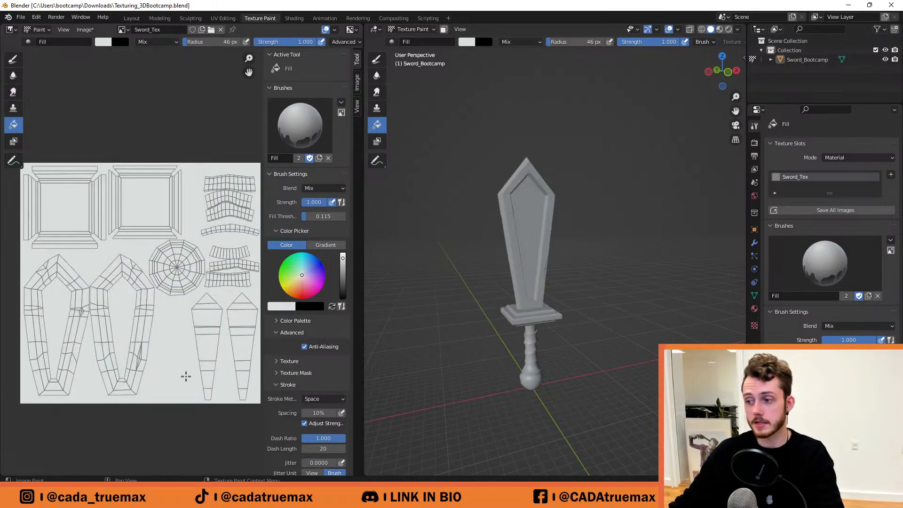
scroll(153, 291, "up", 1)
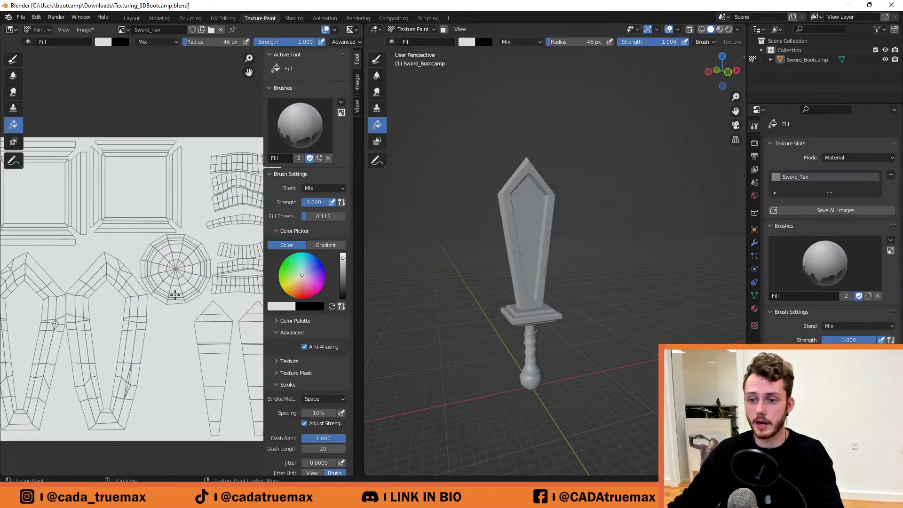
scroll(174, 295, "down", 1)
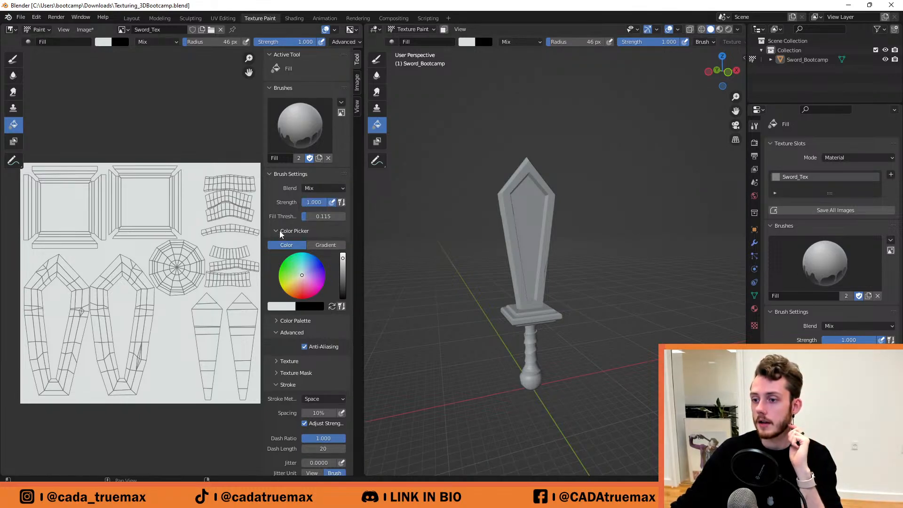
Try a Draw brush stroke directly on the 3D sword from the blade down to the guard, and undo it.
left_click(13, 59)
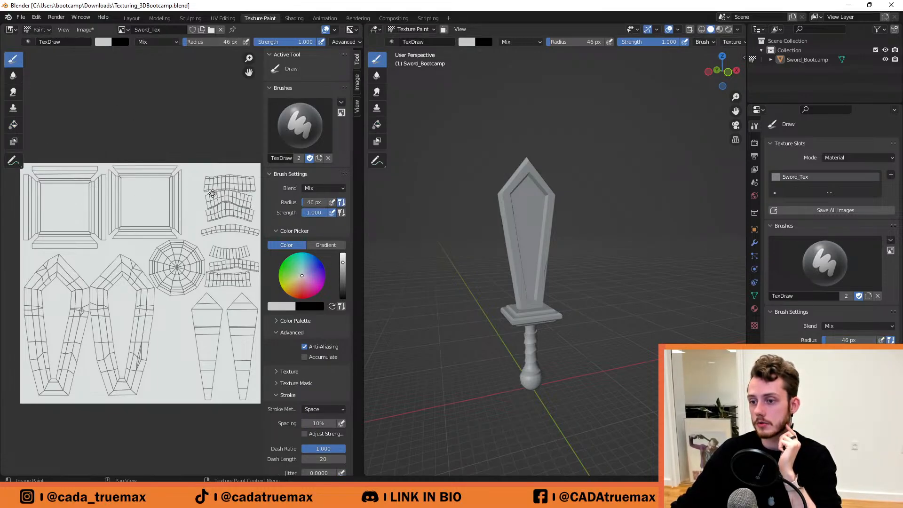
middle_click_drag(213, 193, 200, 172)
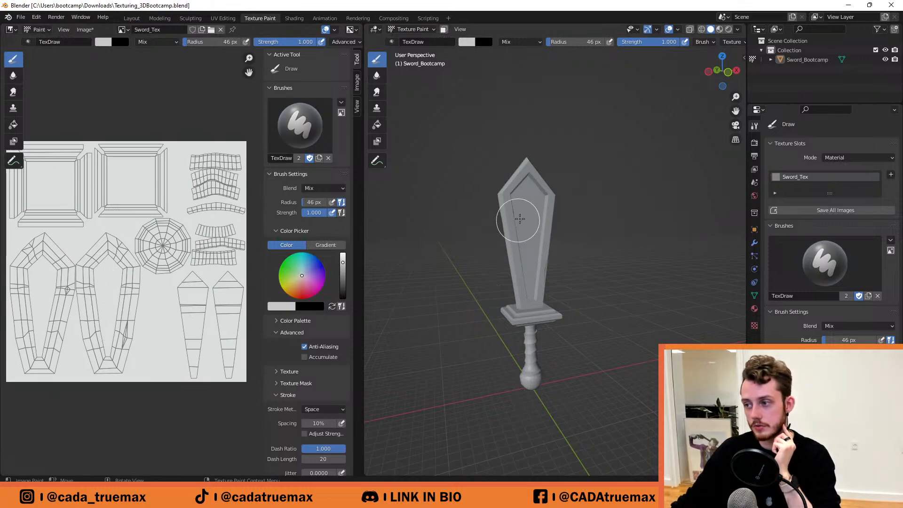
left_click_drag(519, 210, 518, 326)
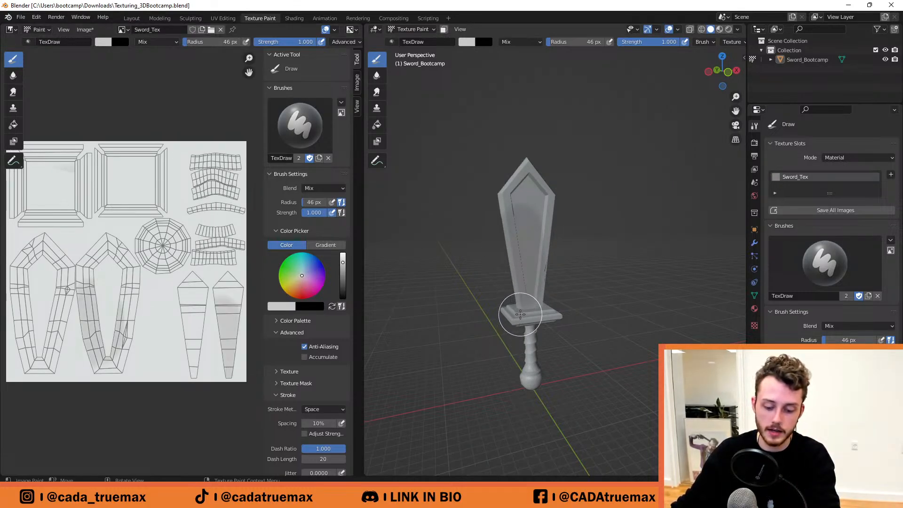
key("ctrl+z")
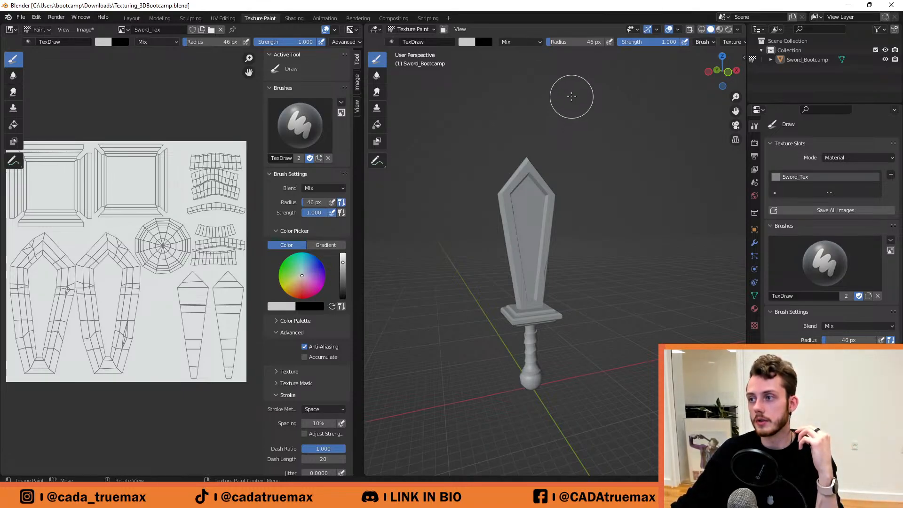
Paint test strokes down the sword's blade from another viewing angle, and undo them.
middle_click_drag(641, 274, 666, 299)
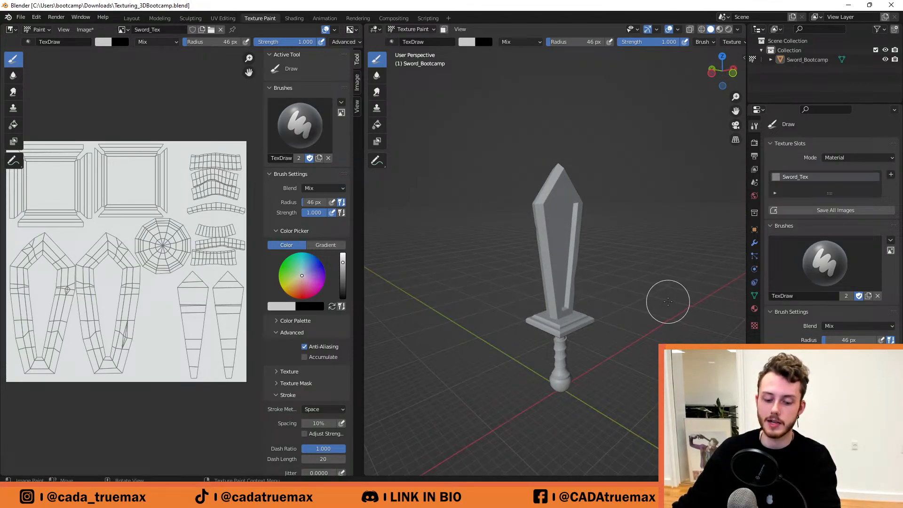
mouse_move(594, 264)
middle_mouse_down()
mouse_move(622, 227)
mouse_move(565, 263)
mouse_move(652, 271)
middle_mouse_up()
scroll(576, 273, "up", 3)
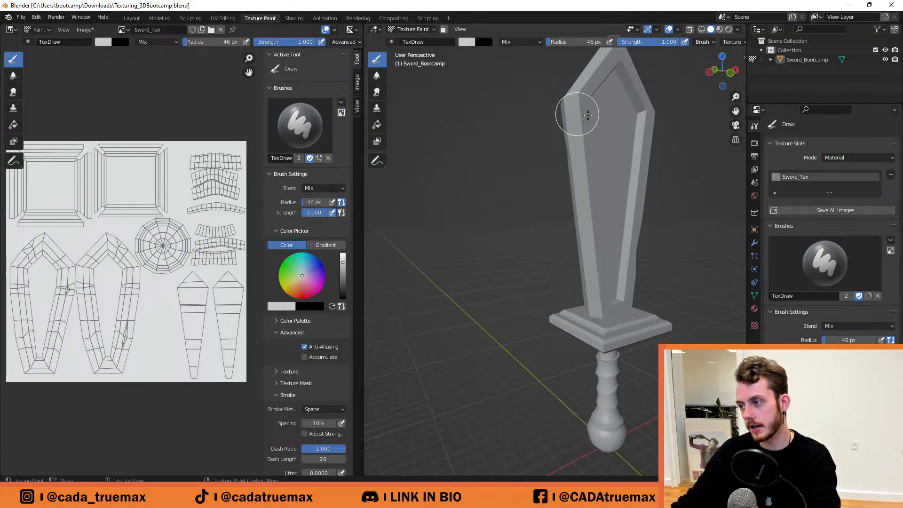
scroll(625, 249, "down", 2)
mouse_move(636, 245)
middle_mouse_down()
mouse_move(560, 212)
mouse_move(645, 211)
mouse_move(587, 217)
mouse_move(654, 220)
mouse_move(619, 225)
mouse_move(625, 222)
middle_mouse_up()
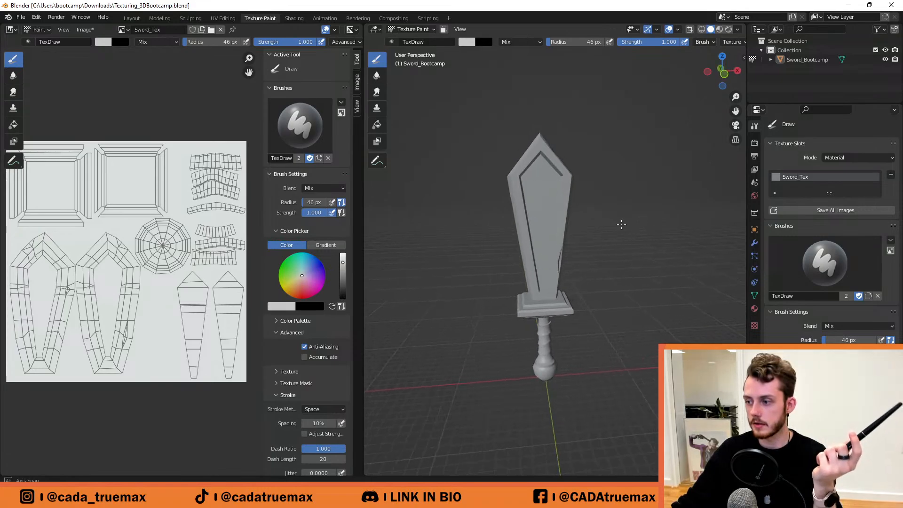
left_click_drag(511, 251, 548, 319)
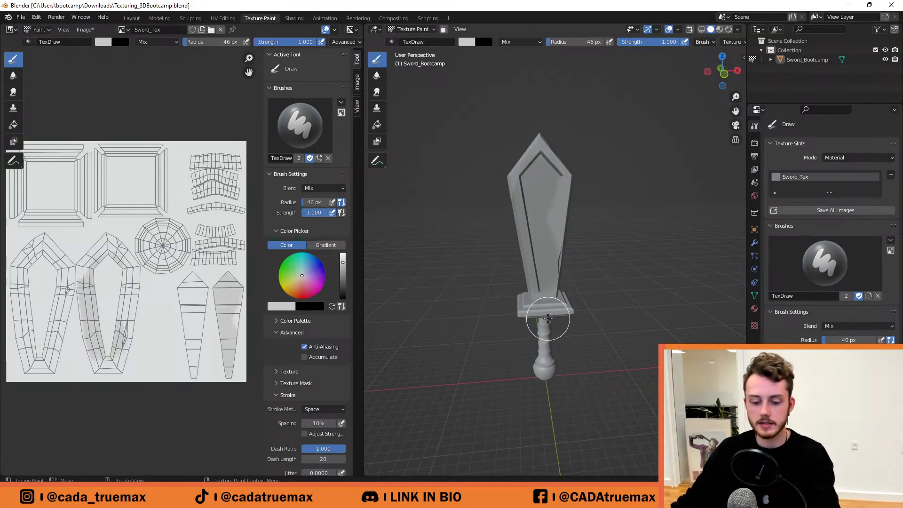
mouse_move(500, 196)
left_mouse_down()
mouse_move(540, 272)
mouse_move(541, 343)
left_mouse_up()
key("ctrl+z")
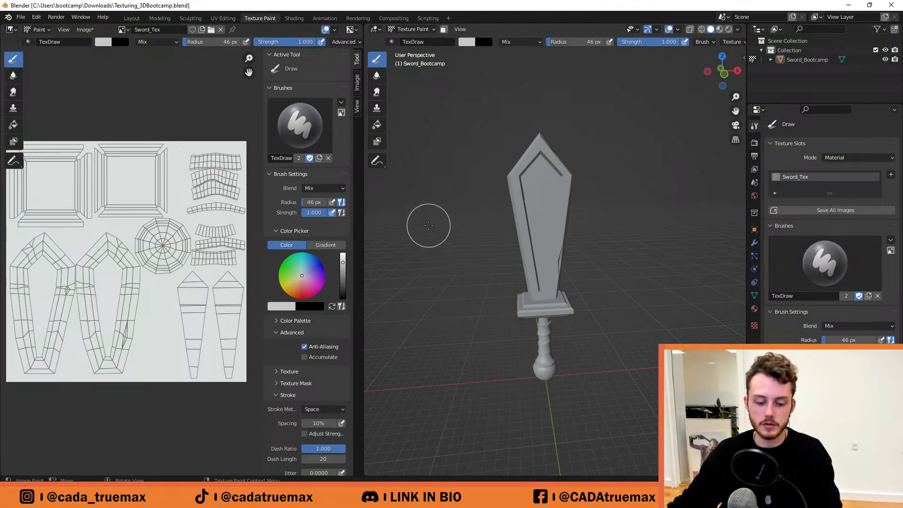
Compare Studio and MatCap viewport lighting on the sword, and return the shading to Studio.
middle_click_drag(423, 235, 335, 273)
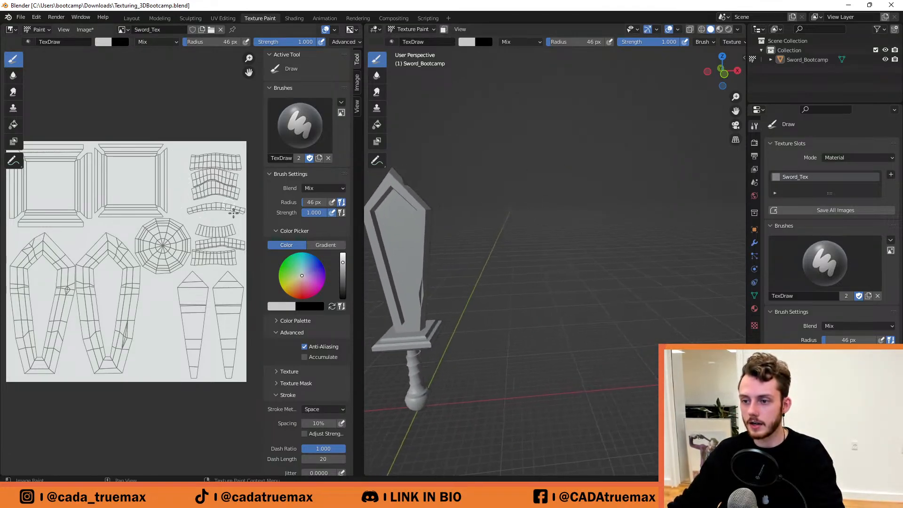
middle_click_drag(419, 247, 628, 242)
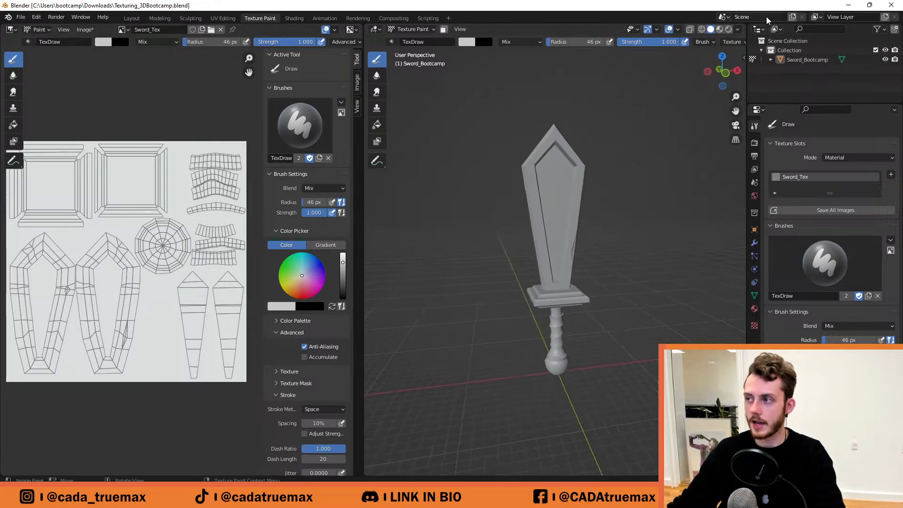
left_click(735, 30)
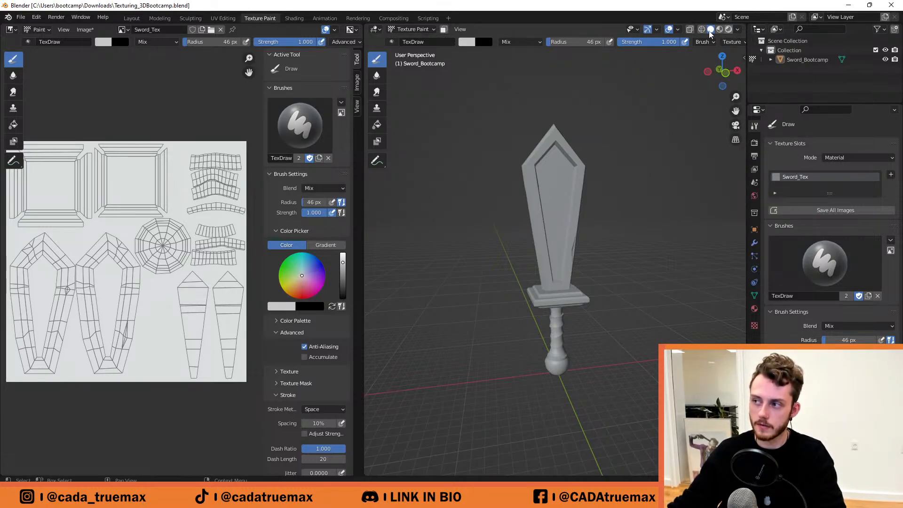
left_click(738, 29)
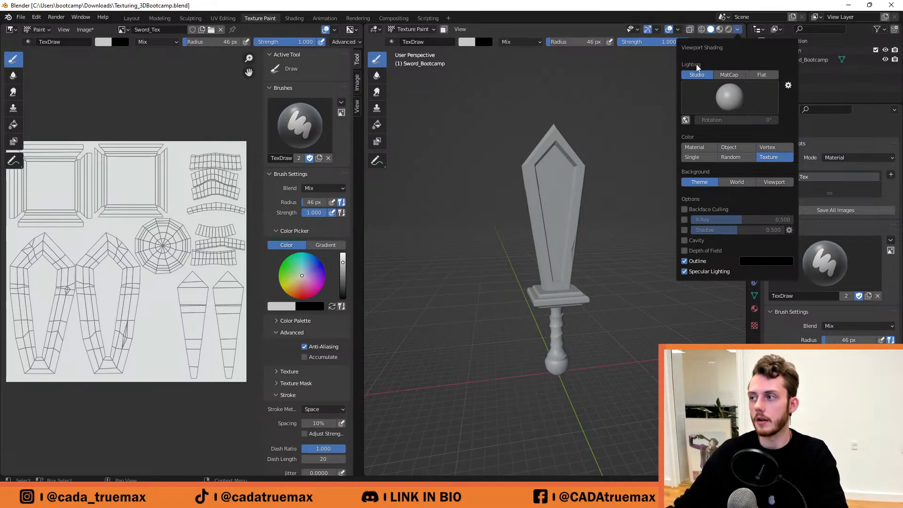
left_click(734, 74)
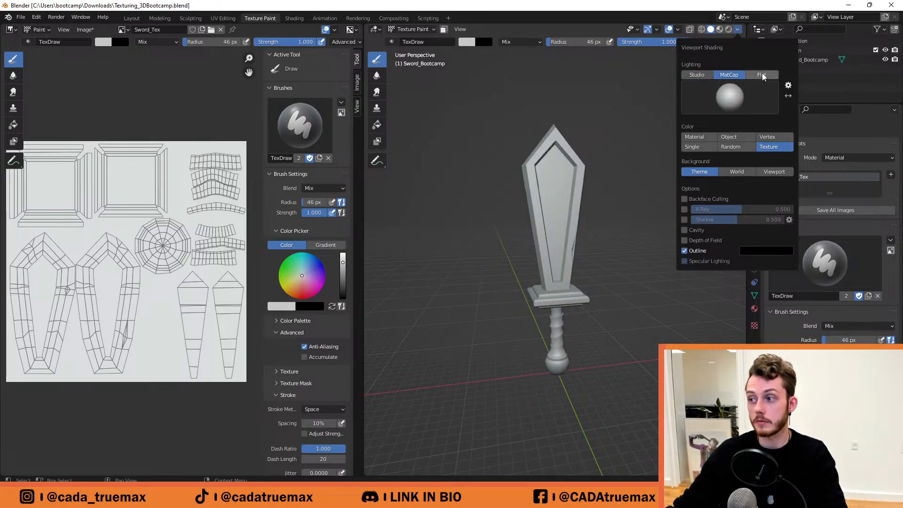
left_click(693, 75)
left_click(735, 75)
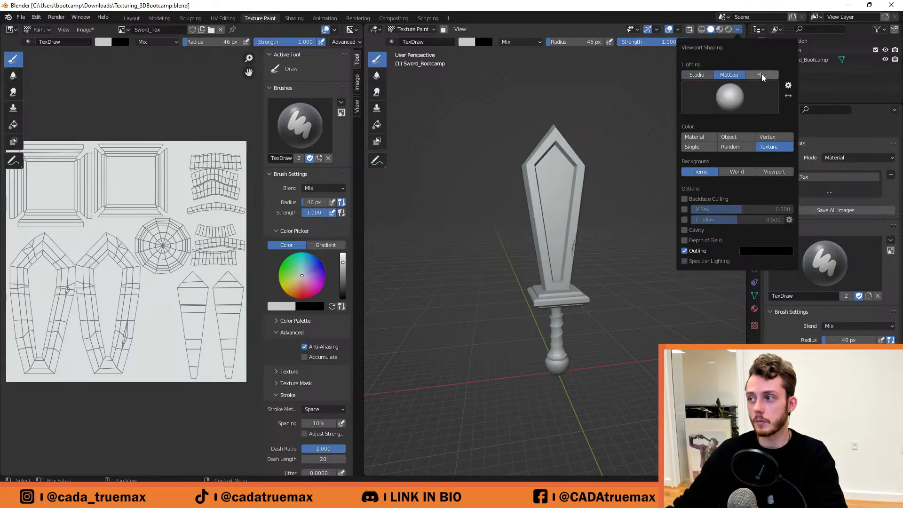
left_click(697, 76)
left_click(726, 75)
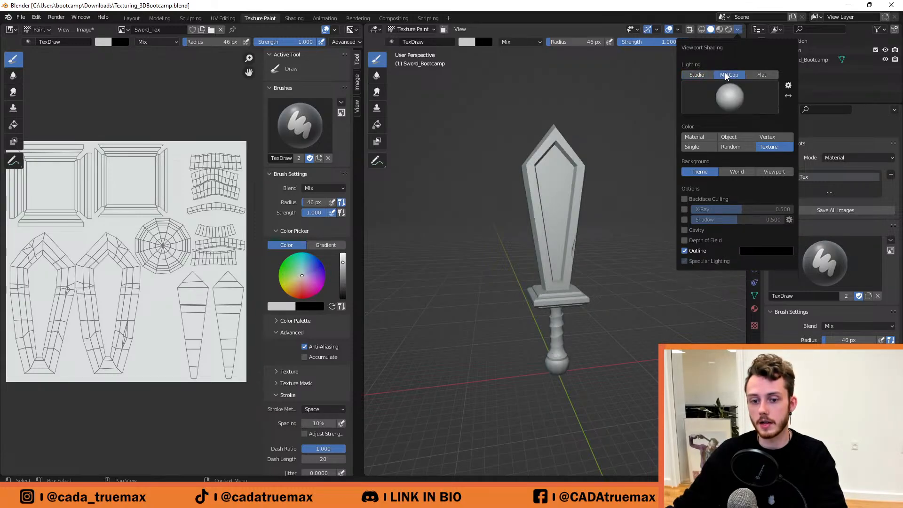
left_click(694, 75)
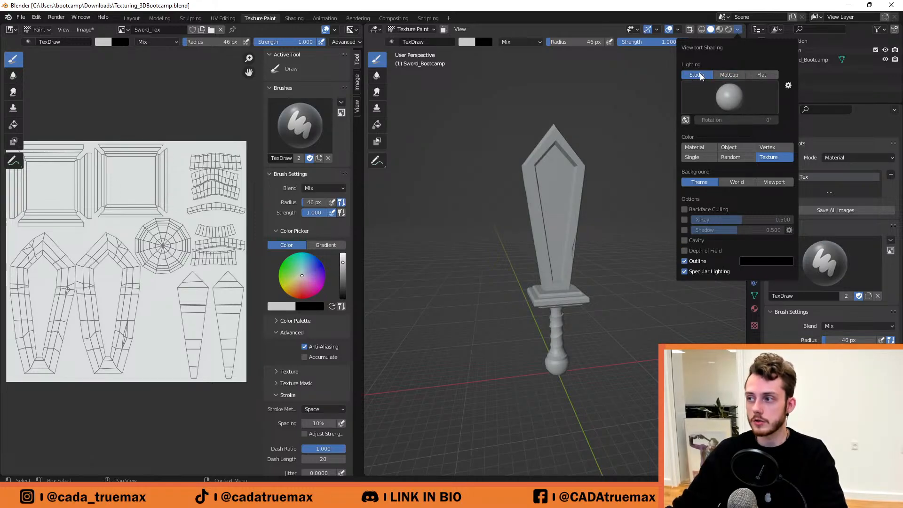
Try the second studio light, the bluish outdoor light and the bright white light on the sword.
left_click(734, 101)
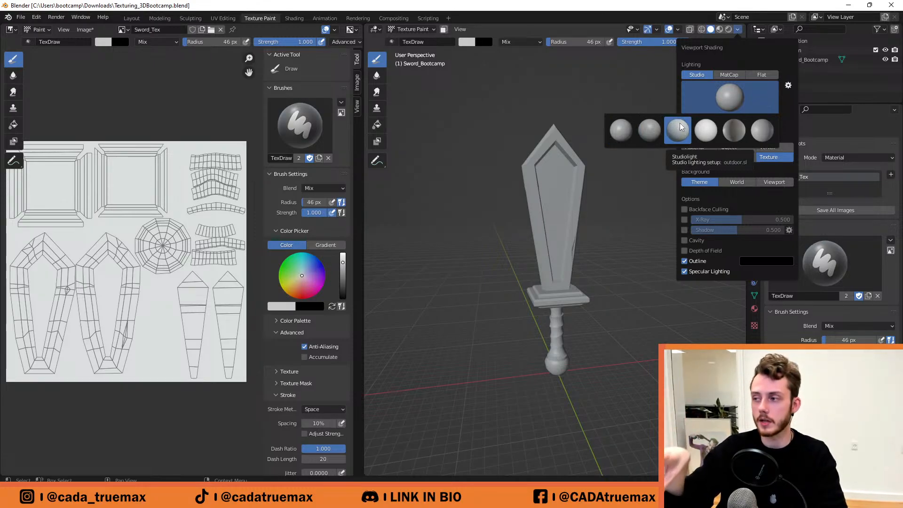
left_click(651, 134)
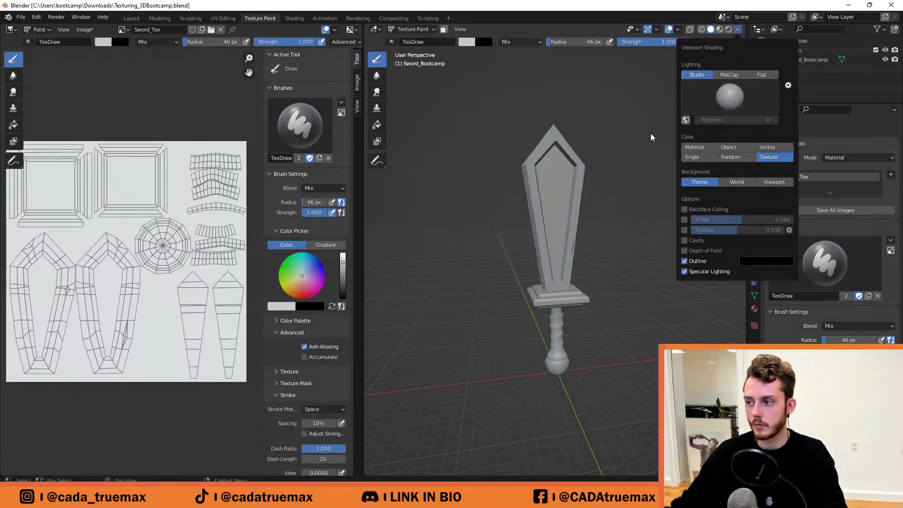
left_click(735, 92)
left_click(704, 128)
left_click(731, 99)
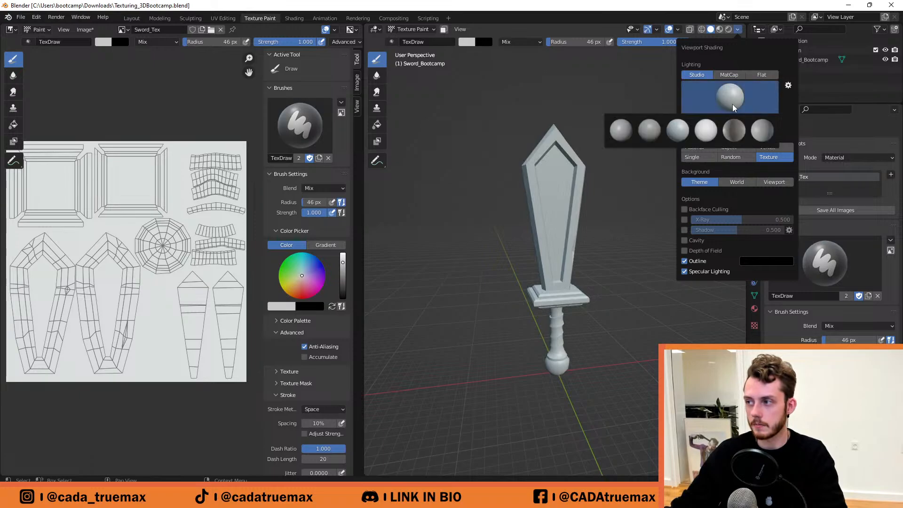
left_click(713, 129)
Test the striped and last studio lights on the sword from different angles, and return to the bright white light.
left_click(730, 95)
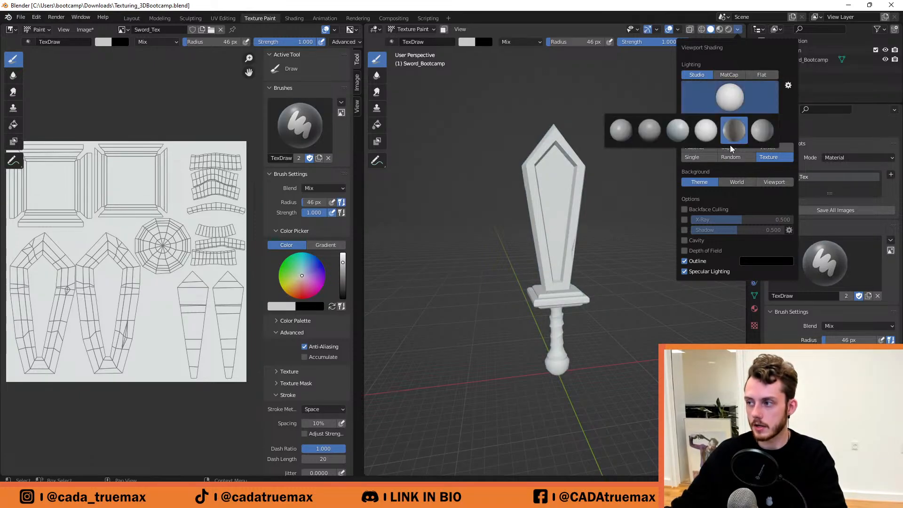
left_click(734, 128)
left_click(735, 89)
left_click(762, 132)
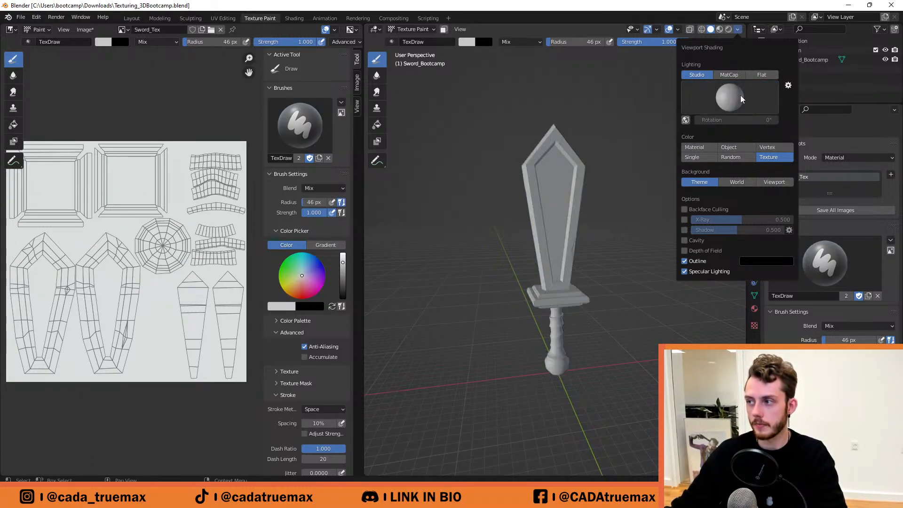
left_click(740, 95)
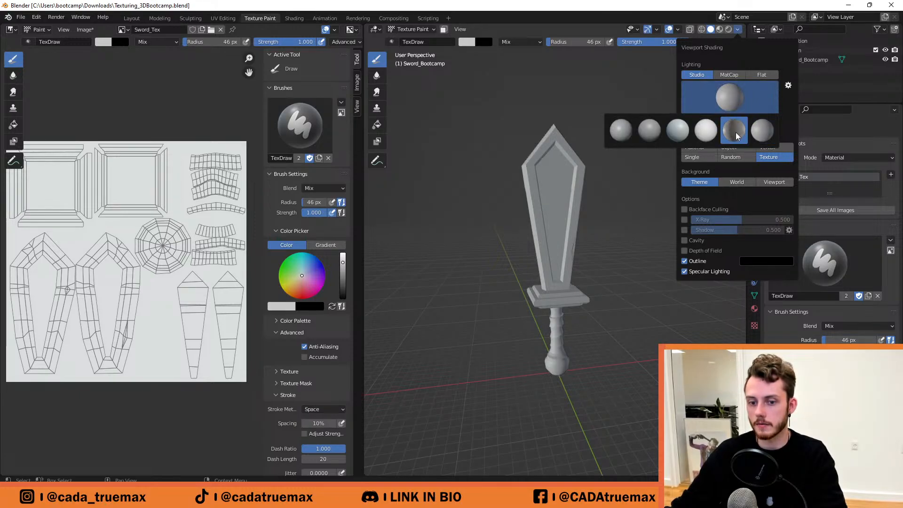
left_click(738, 133)
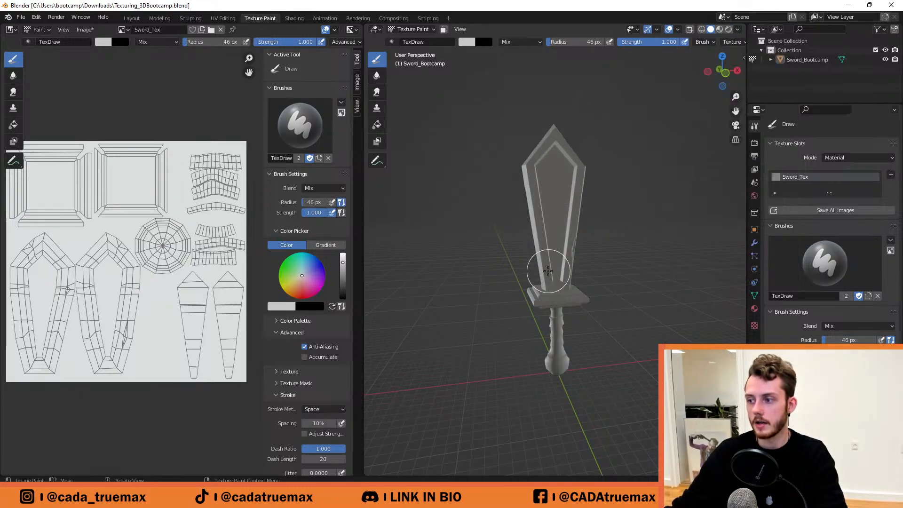
mouse_move(593, 256)
middle_mouse_down()
mouse_move(638, 261)
mouse_move(585, 256)
middle_mouse_up()
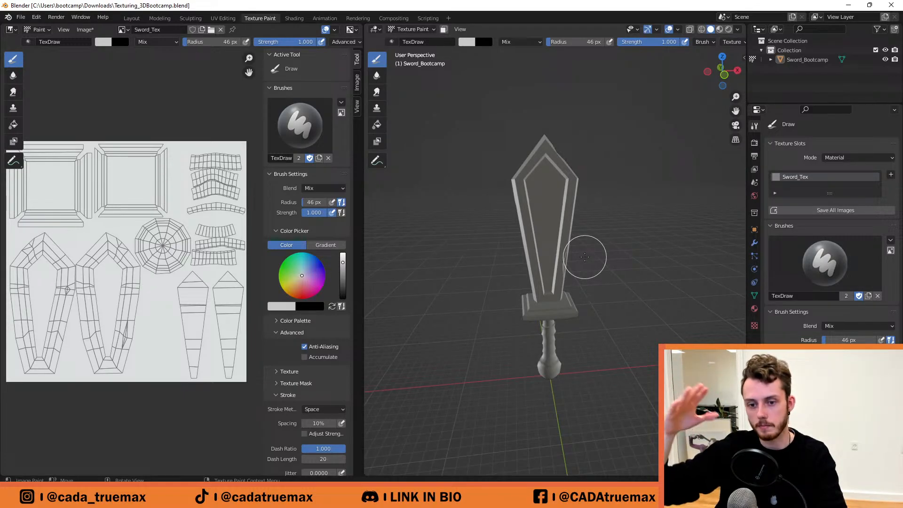
middle_click_drag(598, 195, 772, 3)
left_click(731, 97)
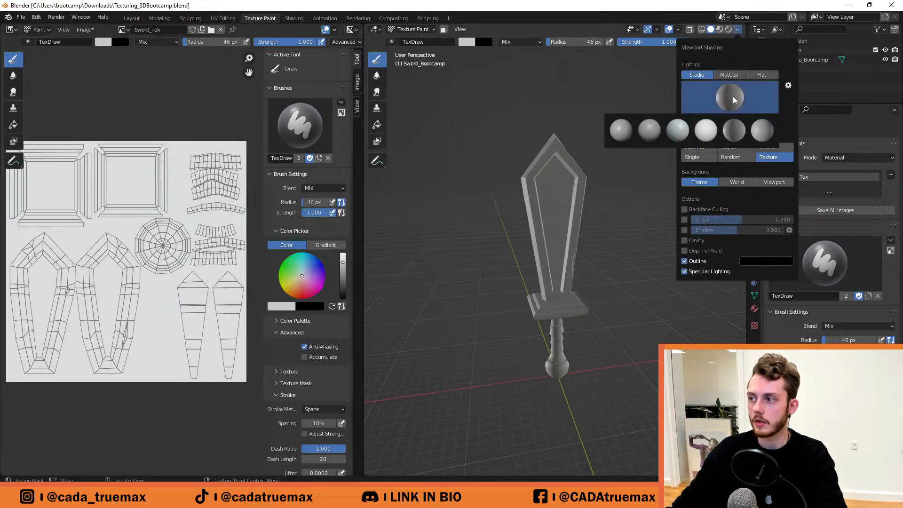
left_click(704, 128)
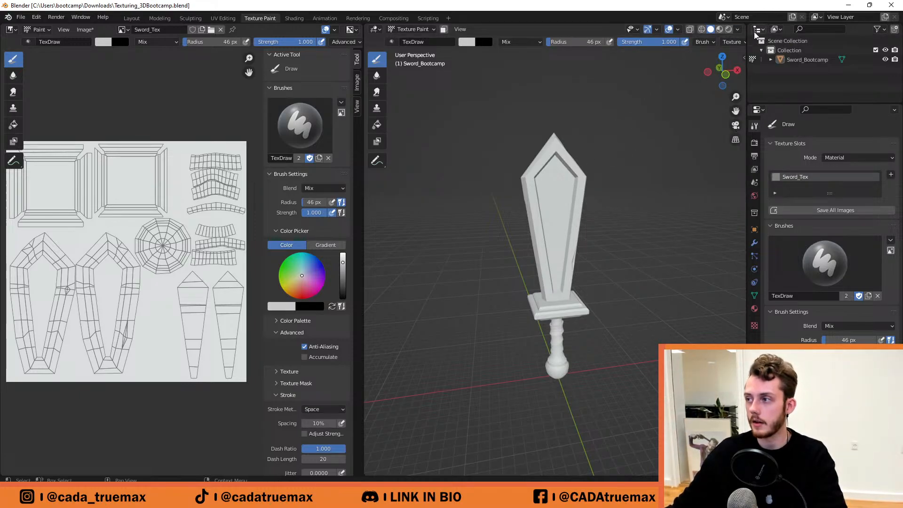
Switch the viewport lighting to MatCap and apply the red clay MatCap to the sword.
left_click(737, 30)
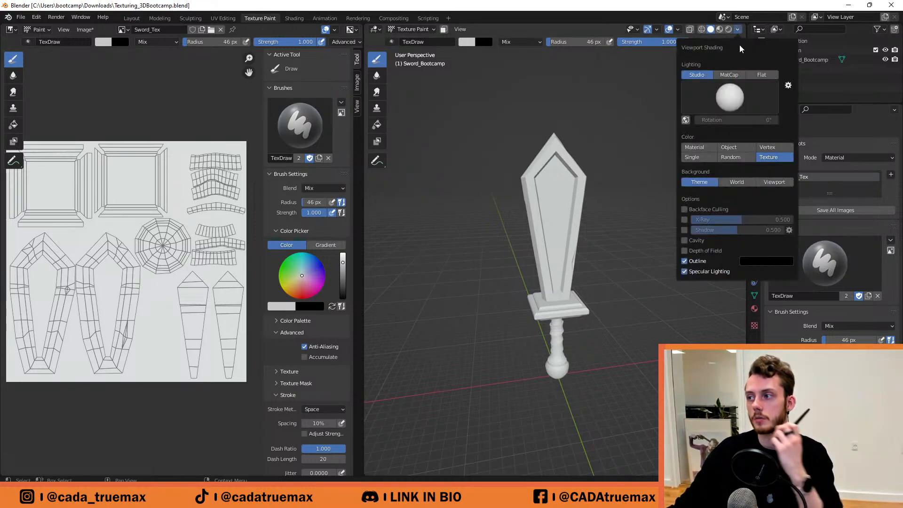
left_click(735, 73)
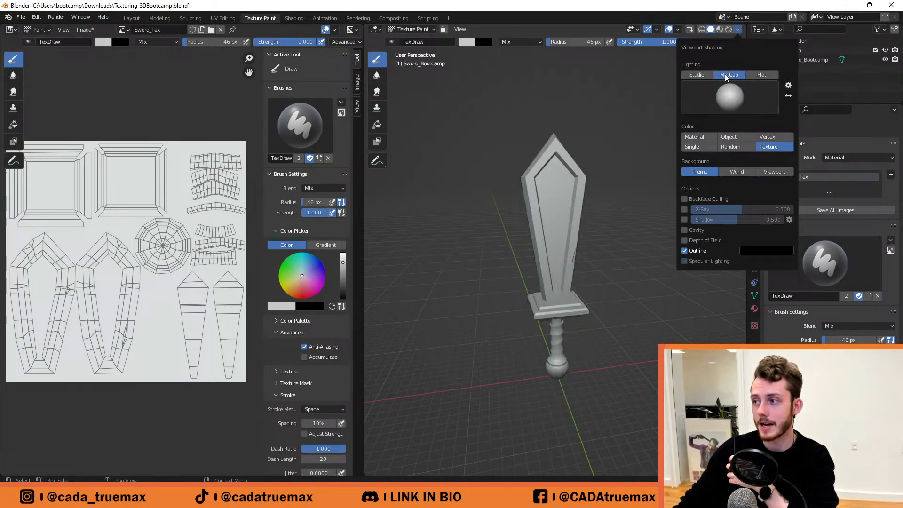
left_click(726, 97)
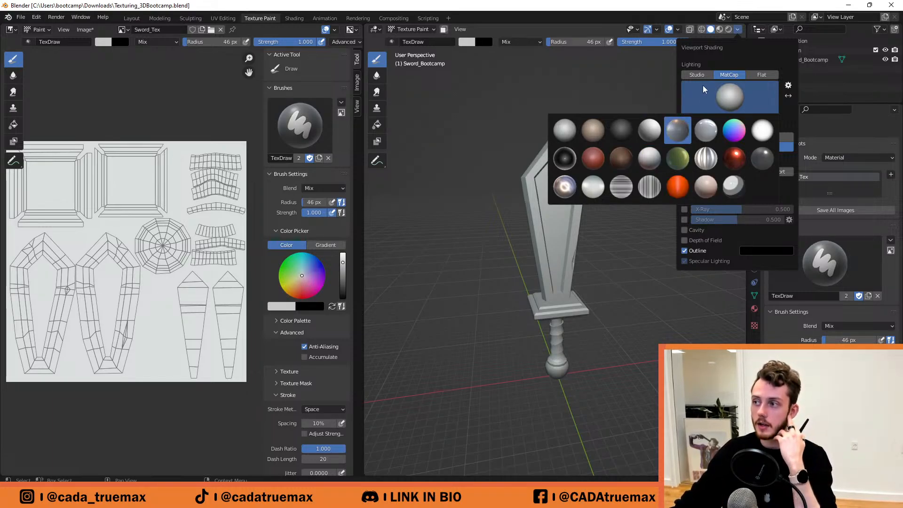
left_click(734, 94)
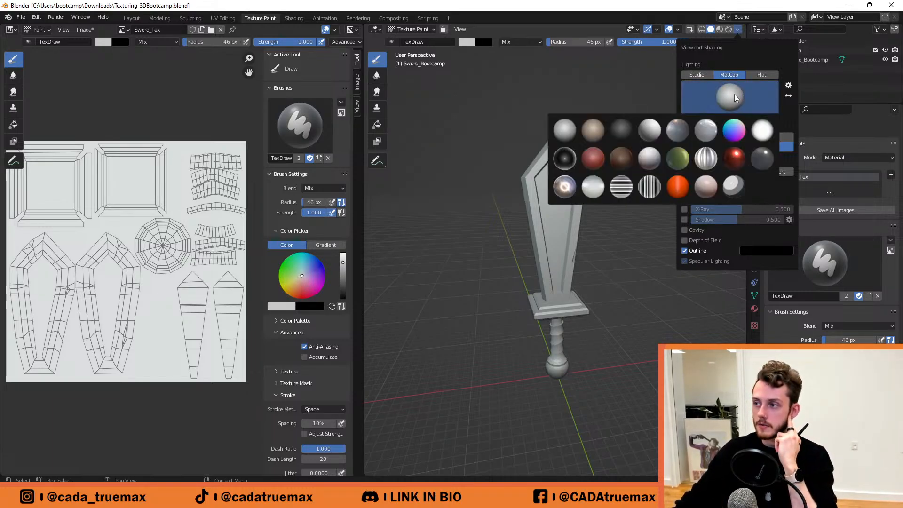
left_click(593, 161)
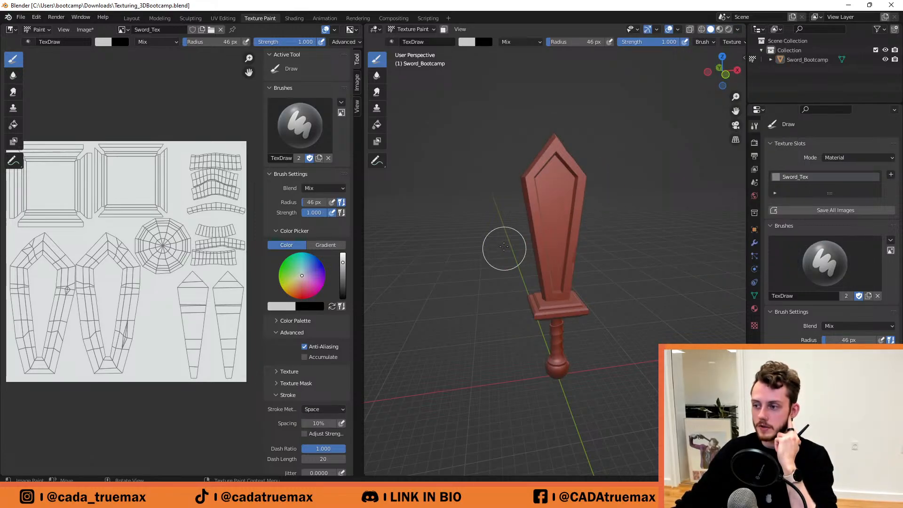
mouse_move(607, 225)
middle_mouse_down()
mouse_move(634, 225)
mouse_move(619, 221)
middle_mouse_up()
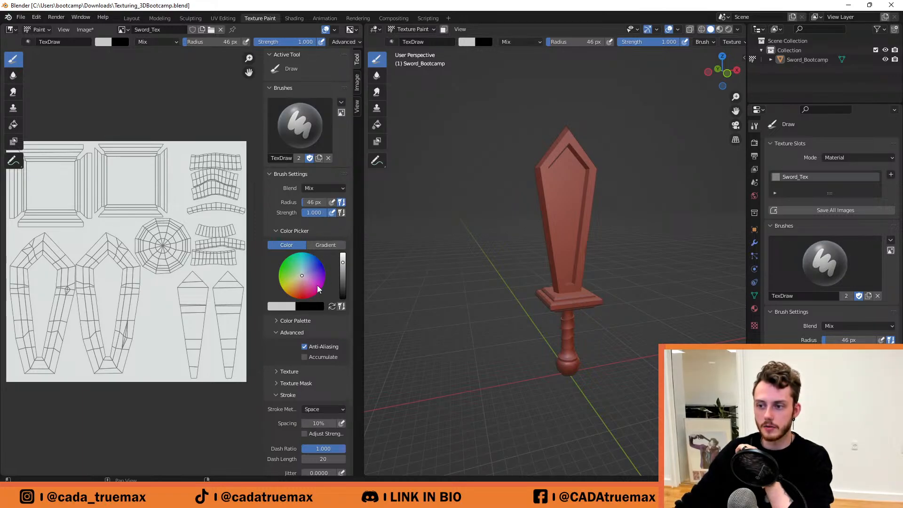
Pick a saturated green brush colour, paint a test stroke down the sword from blade to pommel, and undo it.
left_click(282, 266)
left_click_drag(568, 171, 574, 389)
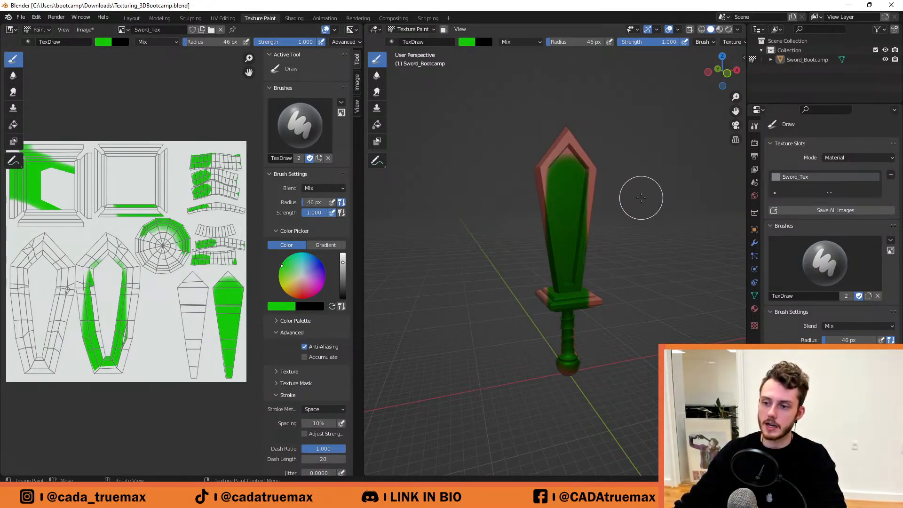
key("ctrl+z")
key("ctrl+z")
key("ctrl+z")
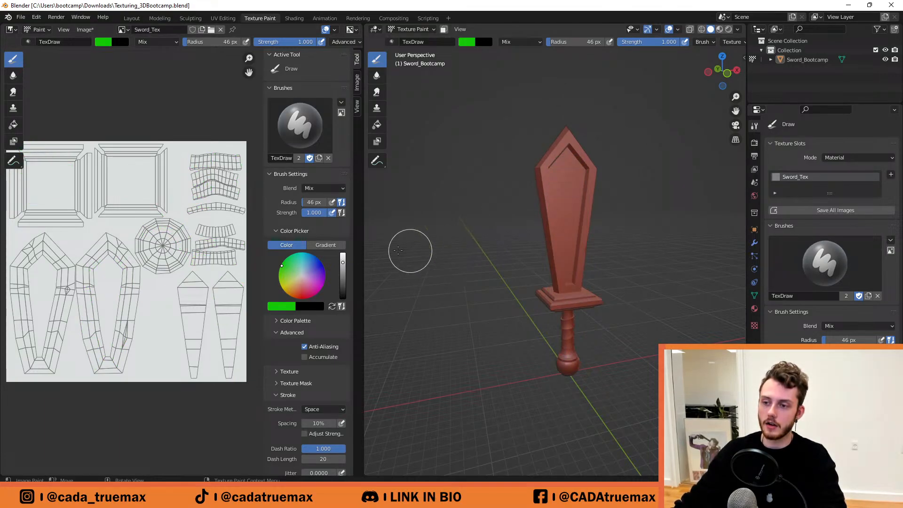
Soften the brush colour to a paler green, paint a test stroke down the sword, and undo the stroke.
left_click_drag(287, 268, 294, 271)
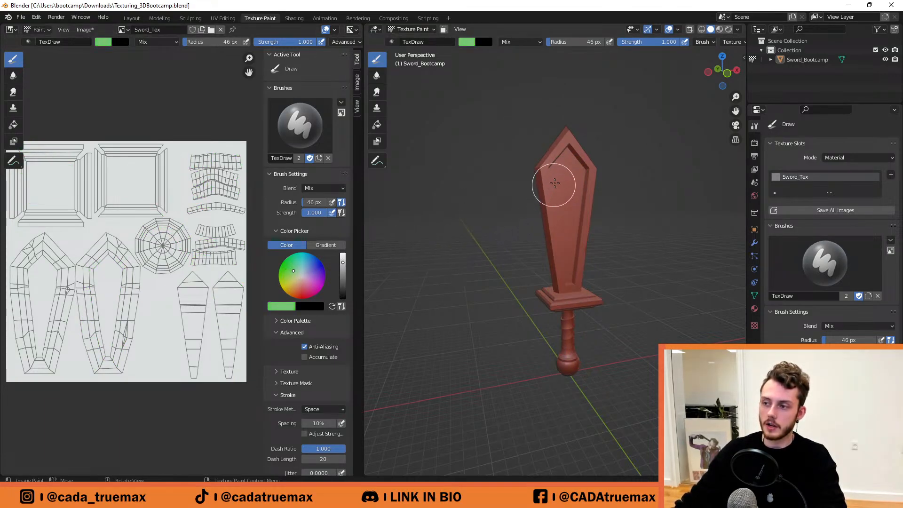
left_click_drag(566, 151, 574, 384)
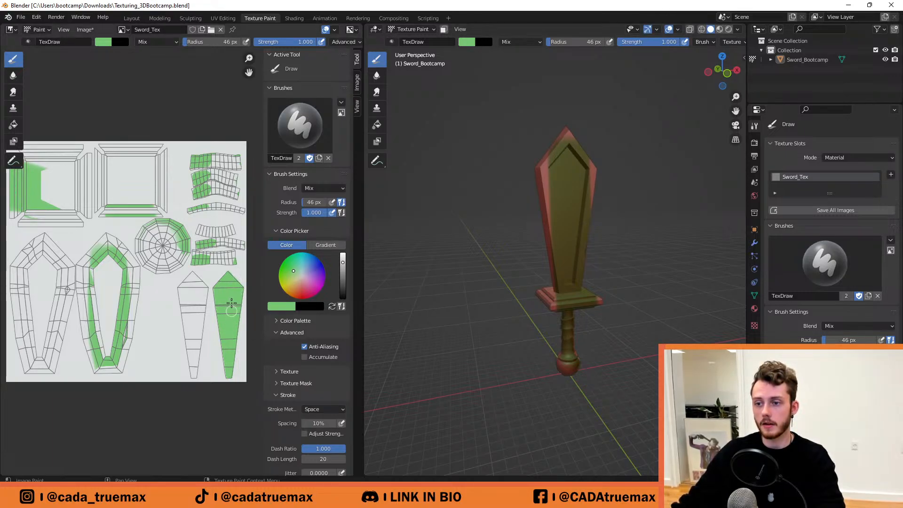
middle_click_drag(155, 252, 162, 286)
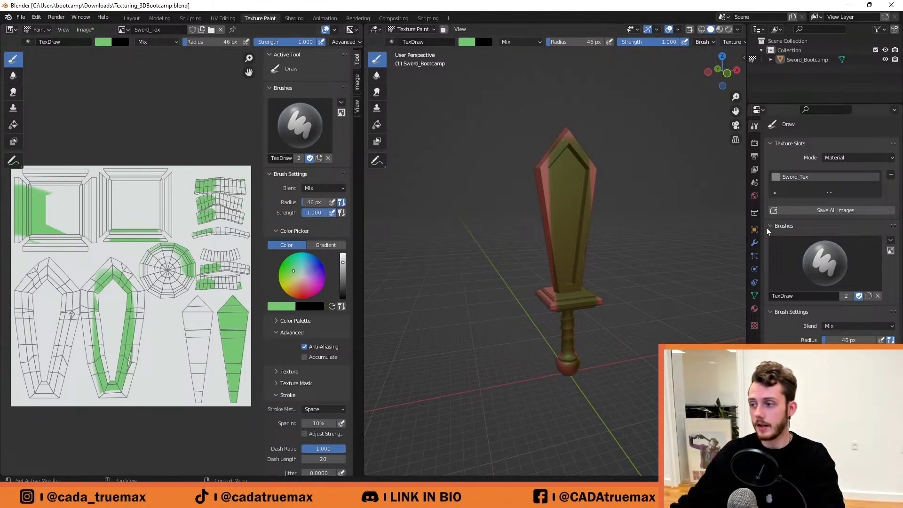
middle_click_drag(611, 254, 655, 135)
scroll(548, 213, "up", 2)
scroll(615, 226, "down", 3)
key("ctrl+z")
middle_click_drag(580, 242, 657, 198)
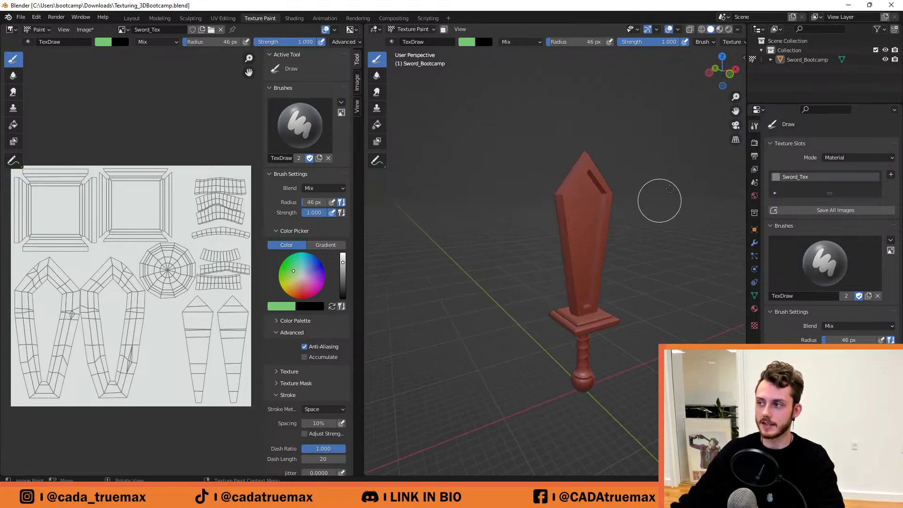
Replace the red MatCap with the plain grey one, and then with the last, high-contrast grey-and-white one.
left_click(737, 30)
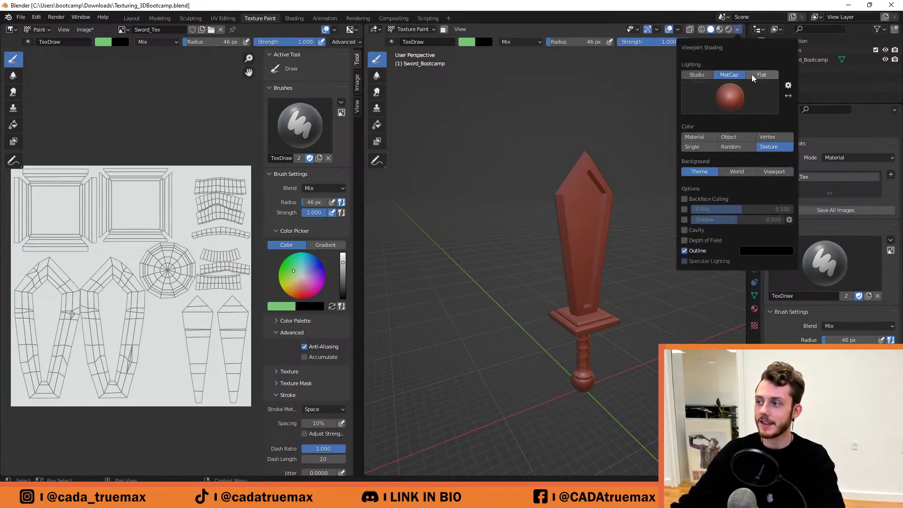
left_click(736, 95)
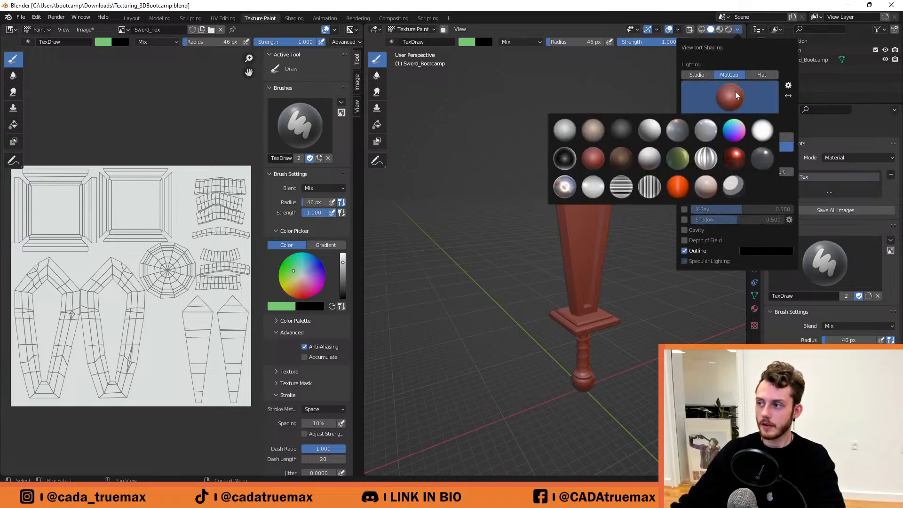
left_click(564, 131)
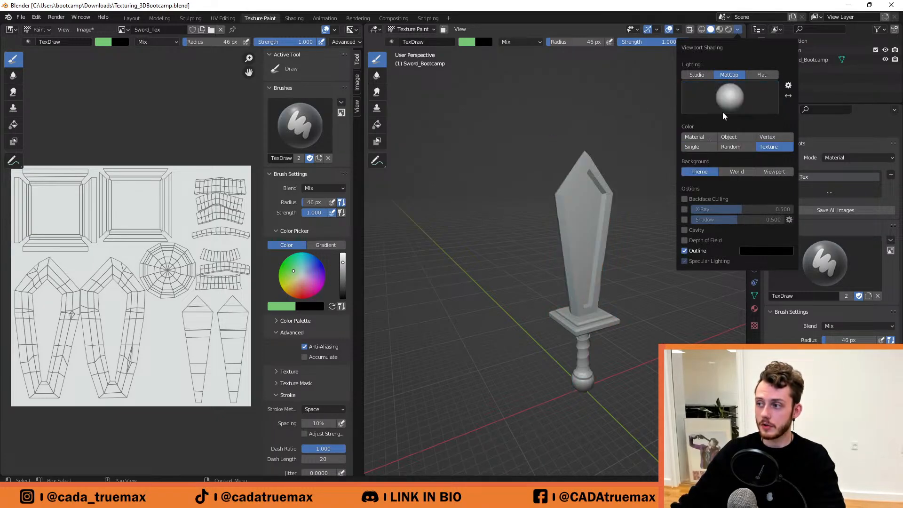
left_click(724, 107)
left_click(729, 97)
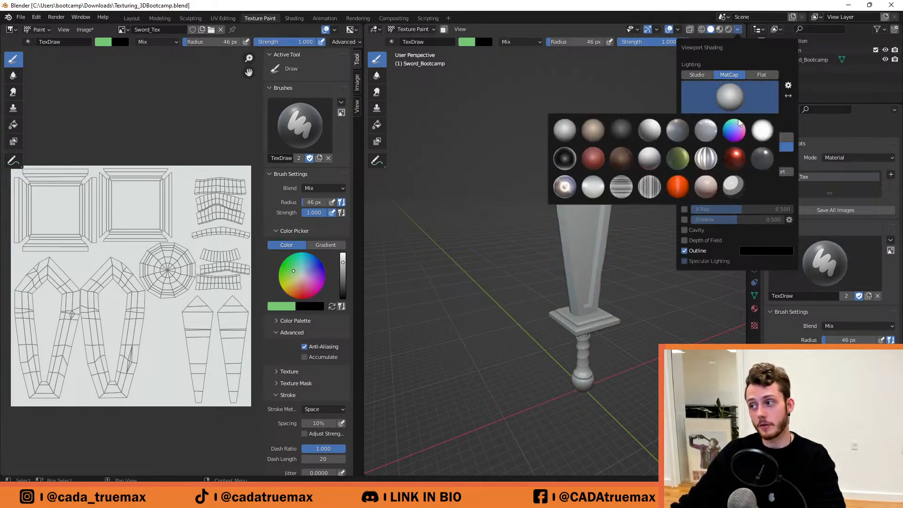
left_click(732, 188)
Paint a pale green stroke down the 3D sword from the blade over the guard to the grip.
mouse_move(621, 202)
middle_mouse_down()
mouse_move(554, 230)
mouse_move(593, 245)
mouse_move(573, 241)
mouse_move(597, 232)
middle_mouse_up()
mouse_move(592, 197)
left_mouse_down()
mouse_move(570, 306)
mouse_move(578, 447)
mouse_move(581, 414)
left_mouse_up()
mouse_move(580, 413)
middle_mouse_down()
mouse_move(633, 284)
mouse_move(677, 281)
middle_mouse_up()
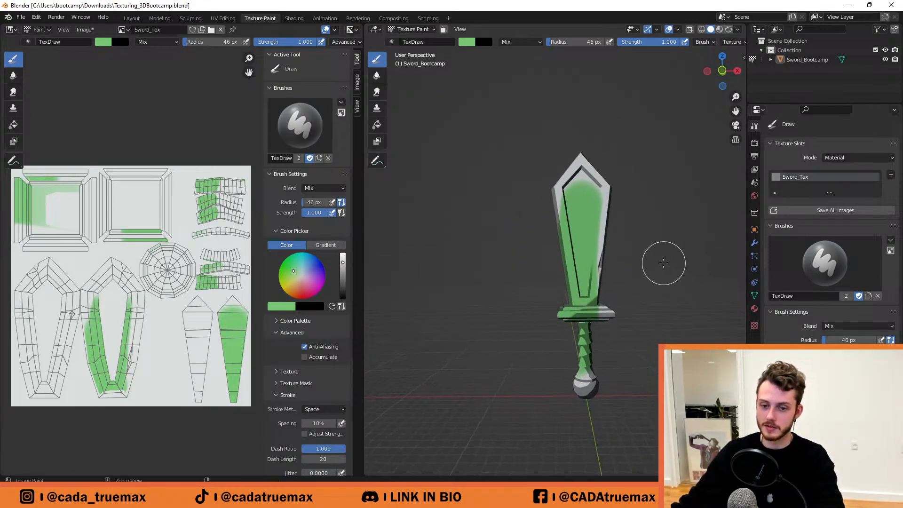
Undo the pale green stroke on the sword and examine the shading near the guard.
key("ctrl+z")
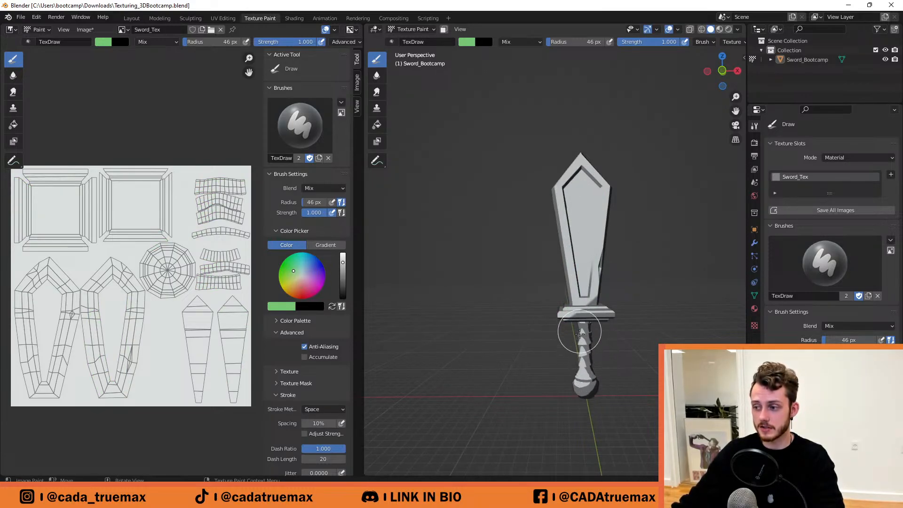
scroll(578, 327, "up", 6)
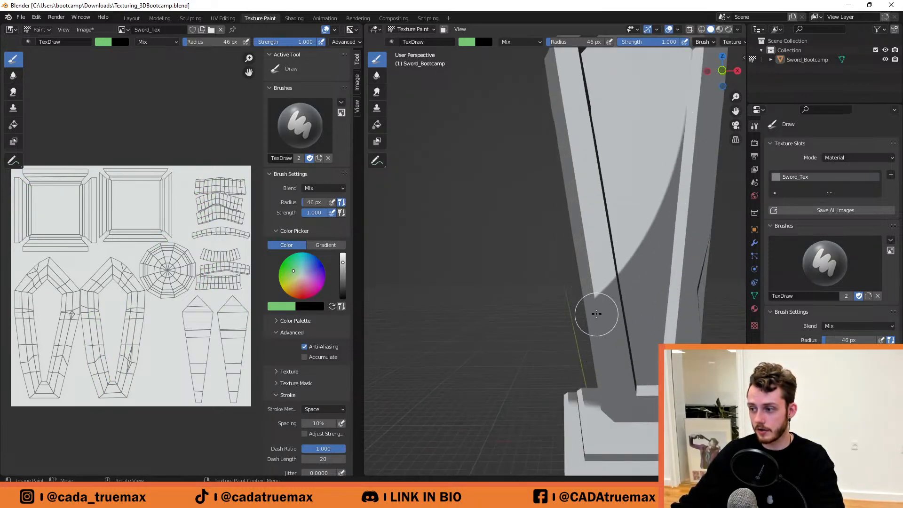
scroll(597, 300, "down", 6)
middle_click_drag(603, 278, 620, 260)
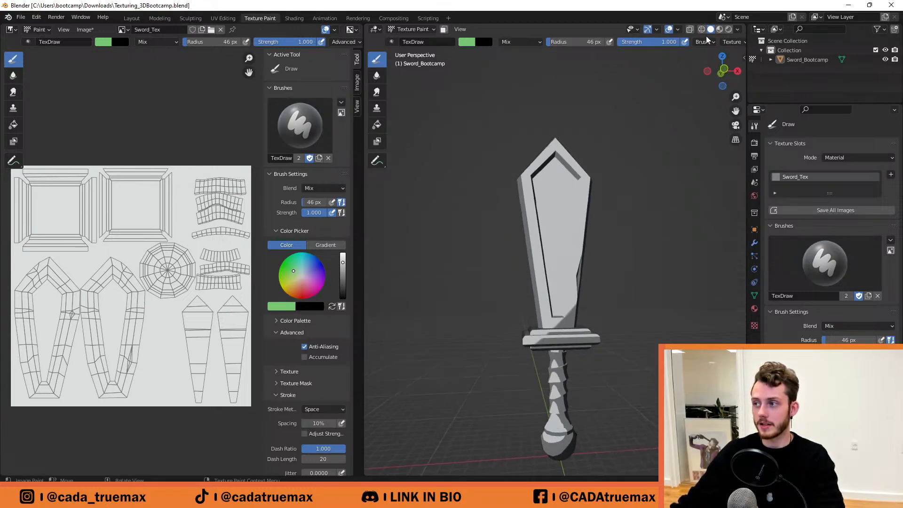
Switch the 3D view's lighting from MatCap to Flat, keeping Texture as the colour source.
left_click(736, 30)
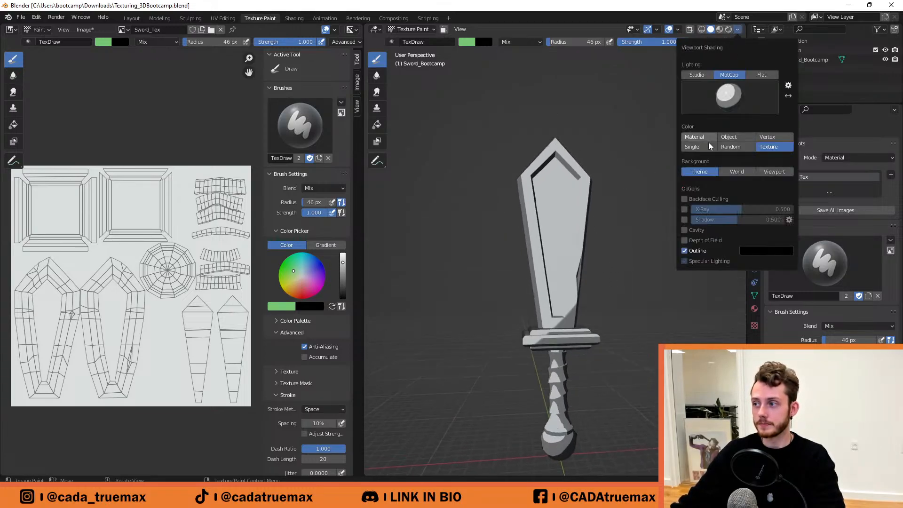
left_click(758, 76)
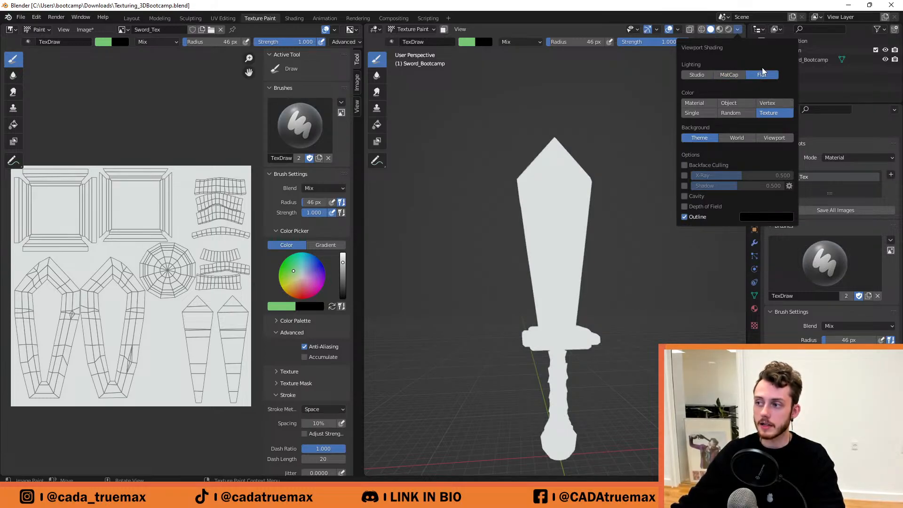
middle_click_drag(613, 198, 608, 215)
middle_click_drag(611, 247, 599, 212, "shift")
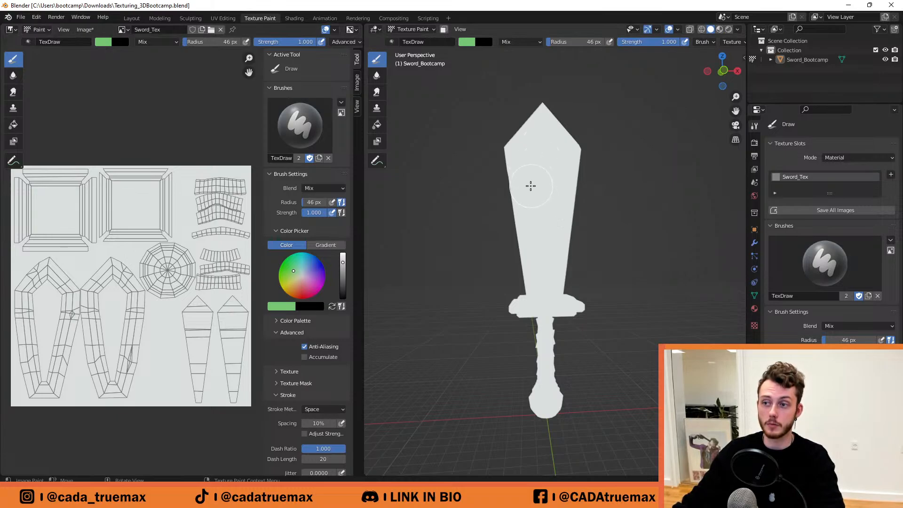
Paint a green test stroke from the blade down to the pommel, check it from the side, and undo it.
left_click_drag(538, 157, 547, 447)
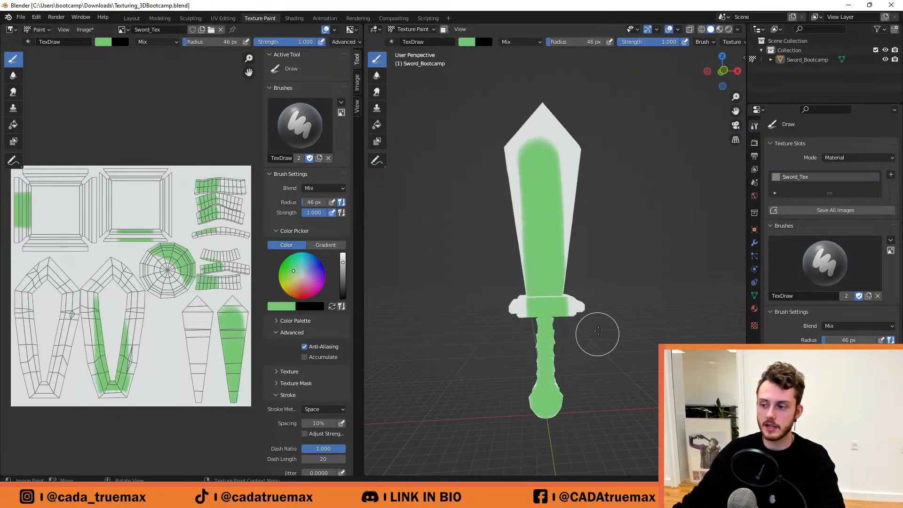
middle_click_drag(597, 330, 678, 317)
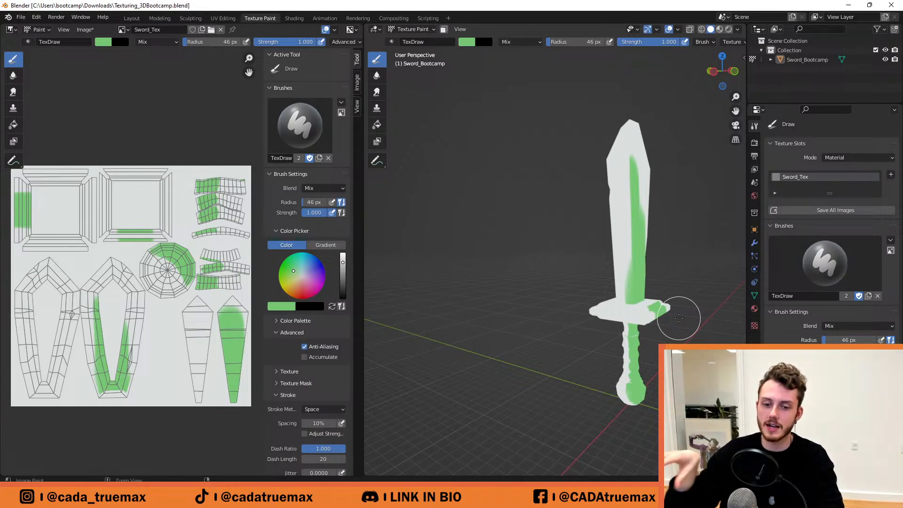
key("ctrl+z")
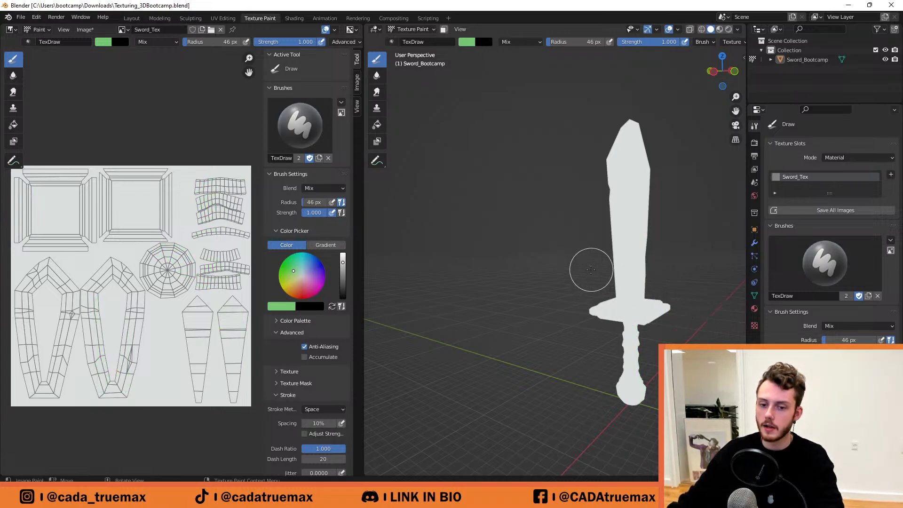
Paint short green test strokes along the blade's edge and around its tip from different angles, undoing each one.
middle_click_drag(588, 268, 504, 281)
left_click_drag(534, 155, 526, 339)
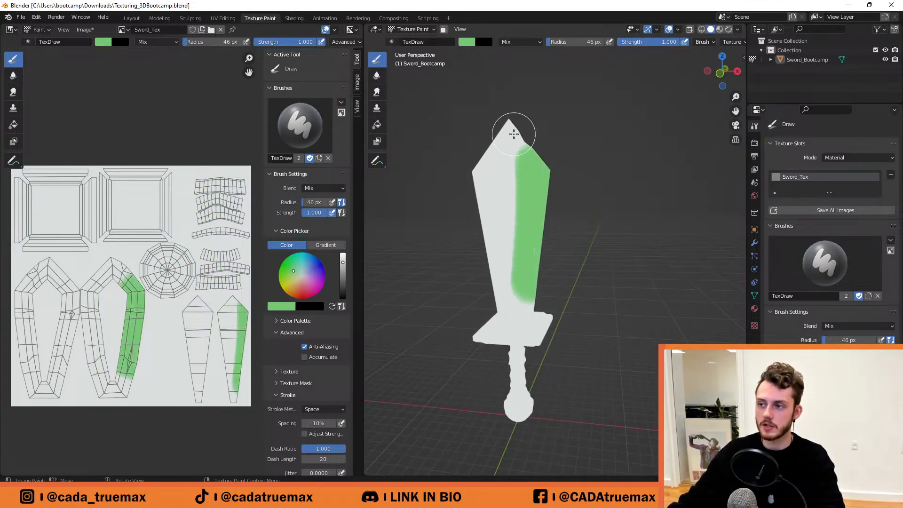
key("ctrl+z")
left_click_drag(507, 137, 540, 248)
key("ctrl+z")
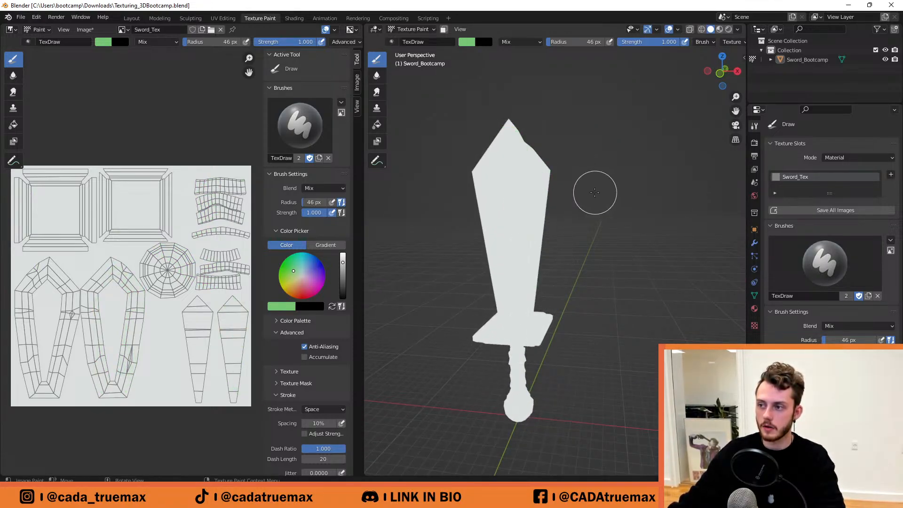
middle_click_drag(594, 191, 508, 188)
left_click_drag(457, 159, 519, 199)
middle_click_drag(543, 200, 633, 193)
key("ctrl+z")
Set the viewport lighting to Studio with the white studio light.
left_click(738, 28)
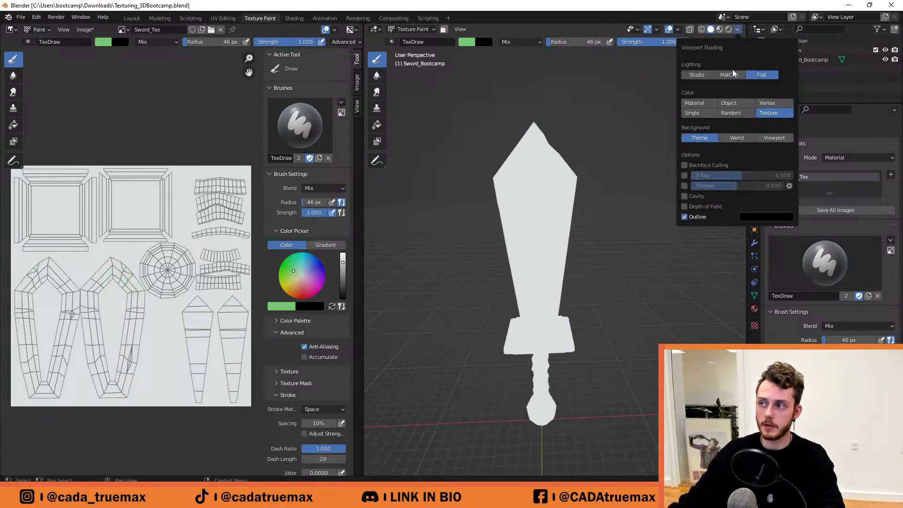
left_click(698, 76)
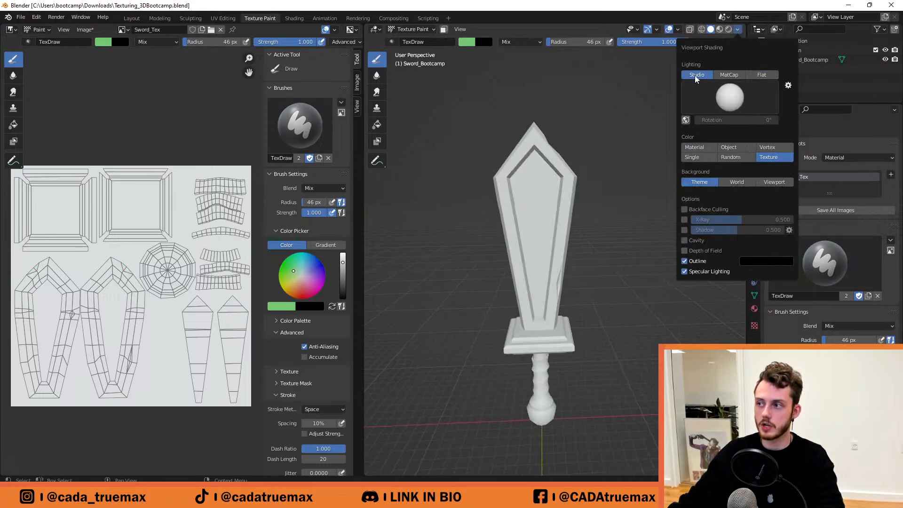
left_click(724, 102)
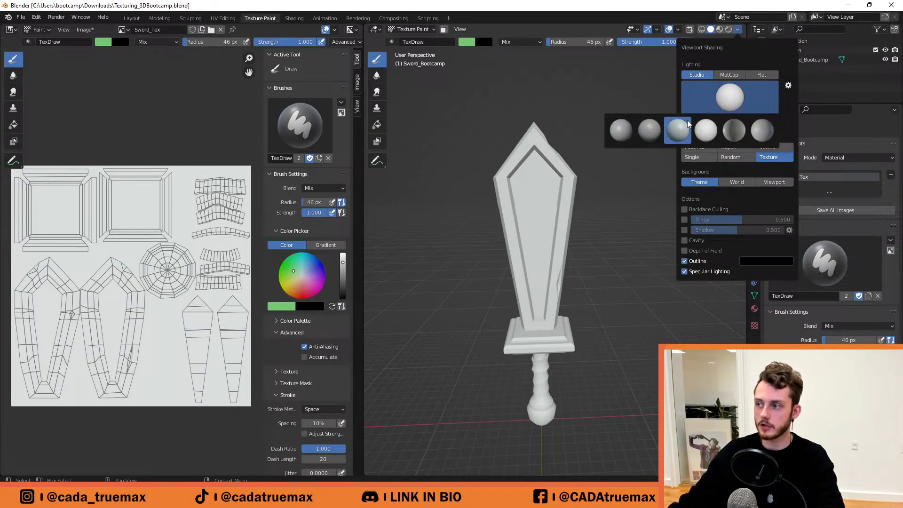
left_click(710, 130)
middle_click_drag(637, 185, 675, 162)
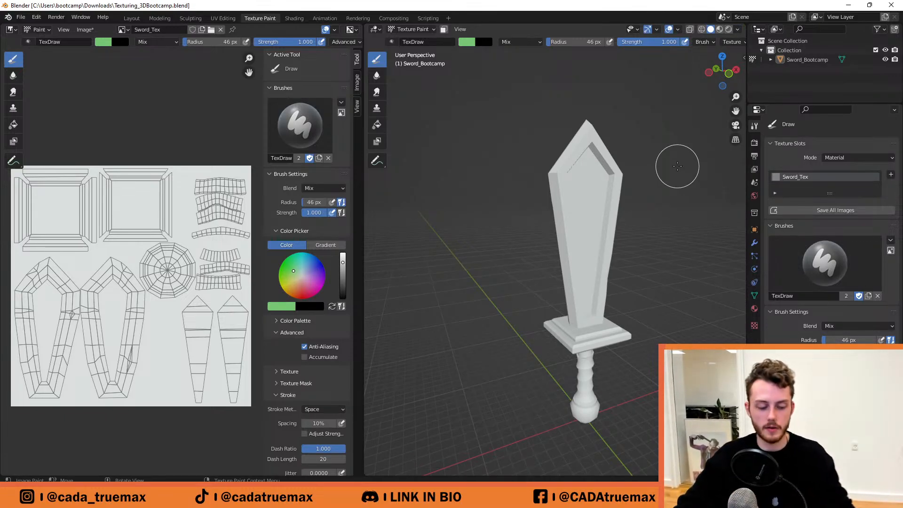
Paint a green test stroke down the blade under the Studio lighting and undo it.
left_click_drag(595, 179, 584, 301)
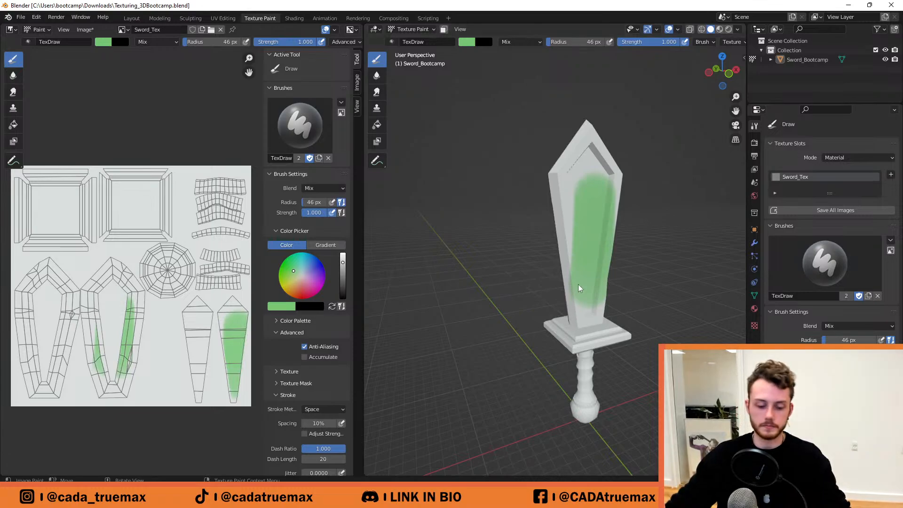
key("ctrl+z")
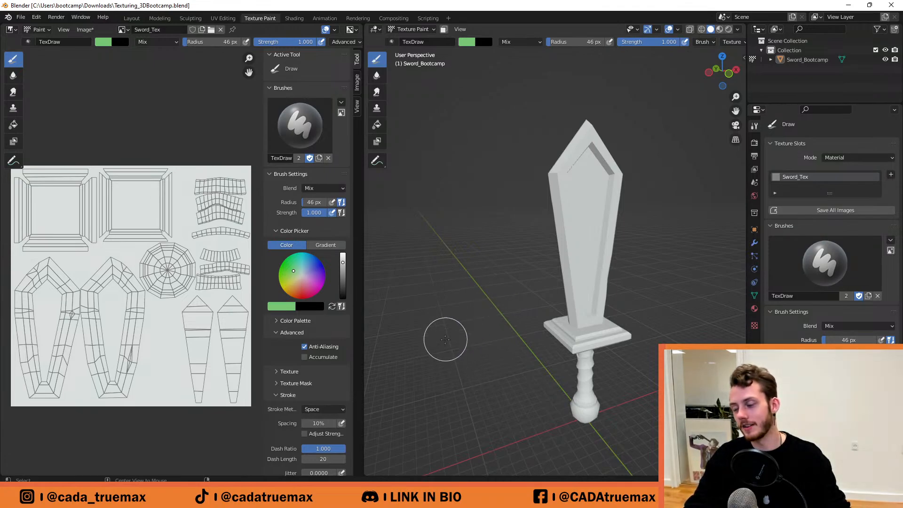
mouse_move(485, 298)
middle_mouse_down()
mouse_move(464, 330)
mouse_move(453, 321)
mouse_move(455, 335)
middle_mouse_up()
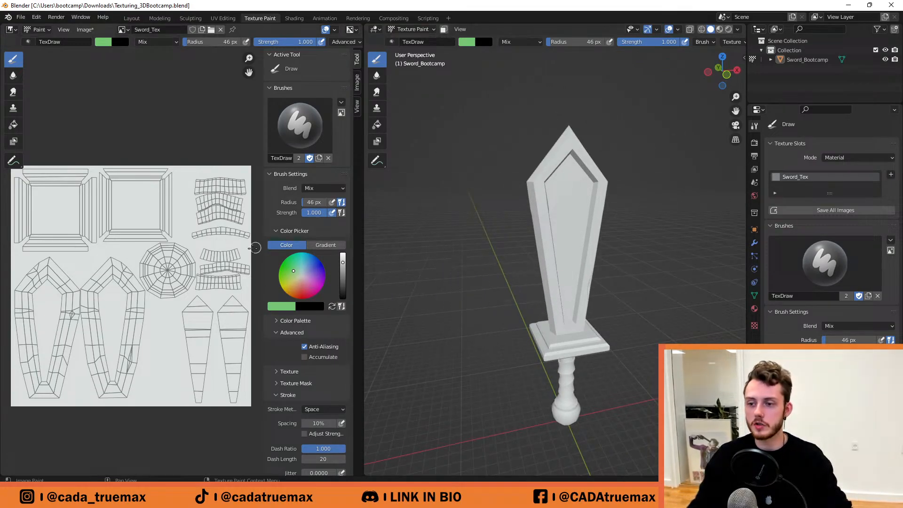
Mix a light blue-grey colour and flood the whole Sword_Tex image with it using the Fill tool.
left_click(304, 274)
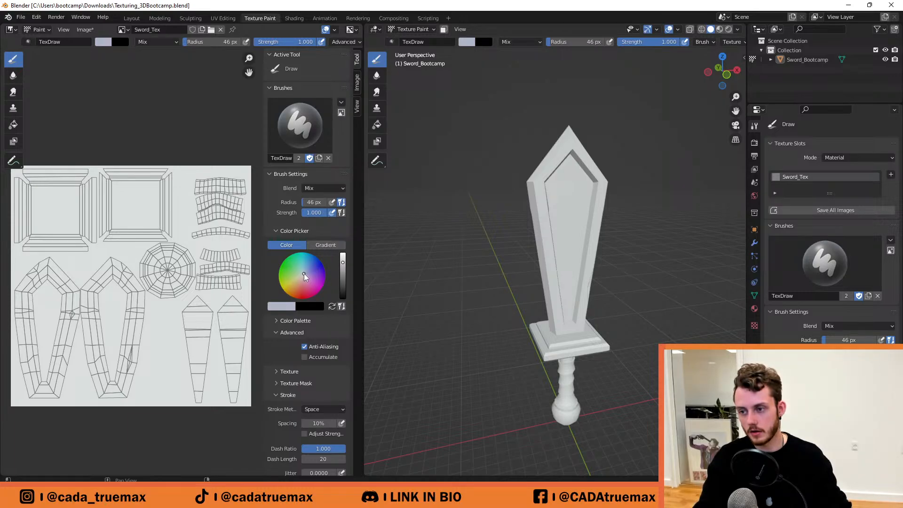
left_click(342, 267)
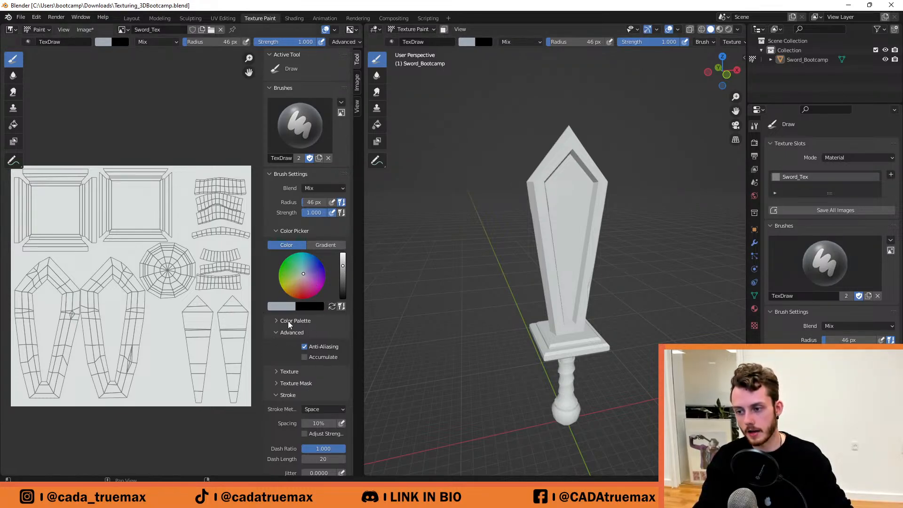
left_click(13, 124)
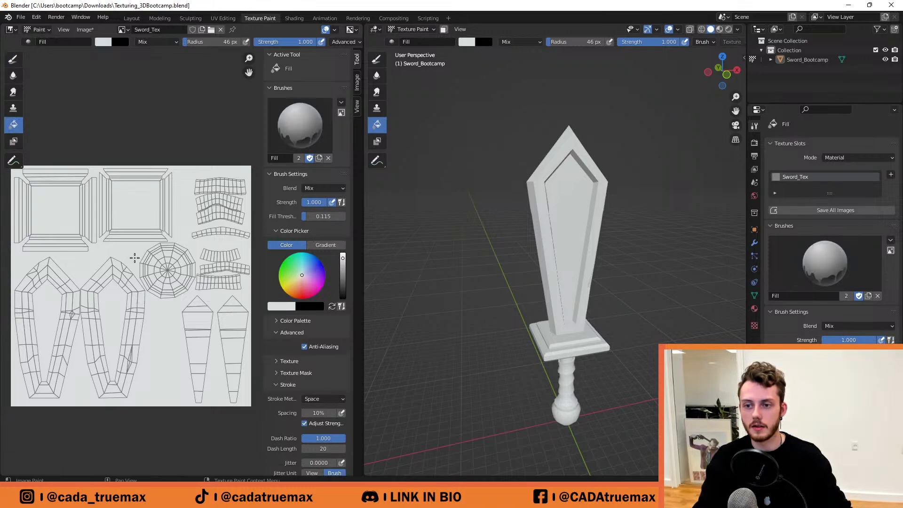
mouse_move(136, 259)
middle_mouse_down()
mouse_move(145, 257)
mouse_move(138, 260)
middle_mouse_up()
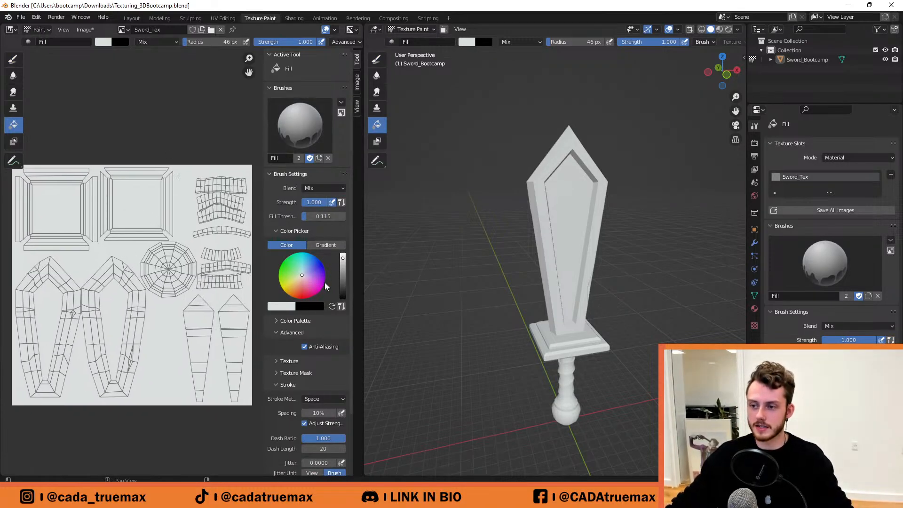
left_click_drag(344, 263, 342, 265)
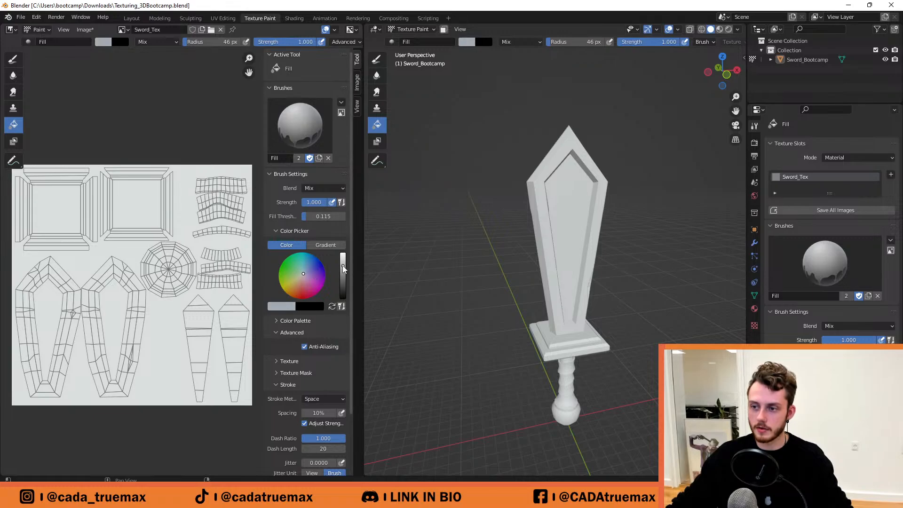
left_click(211, 273)
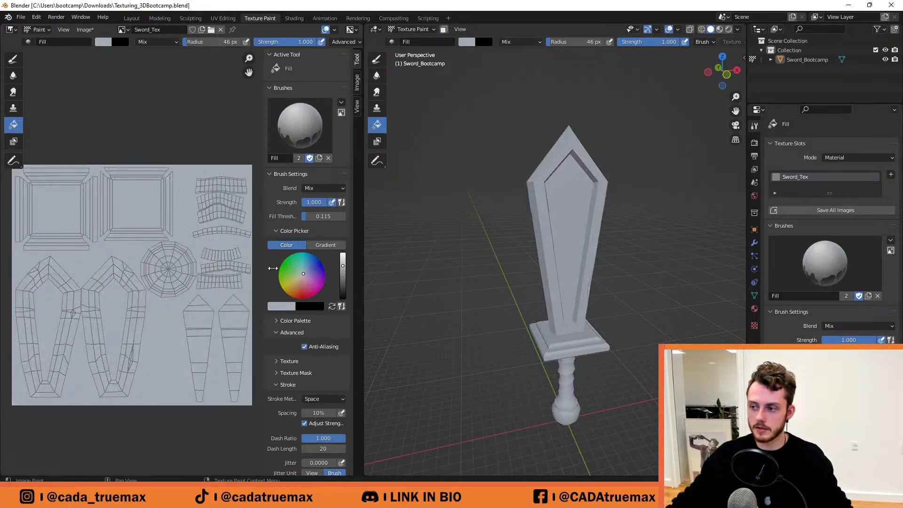
middle_click_drag(470, 282, 509, 273)
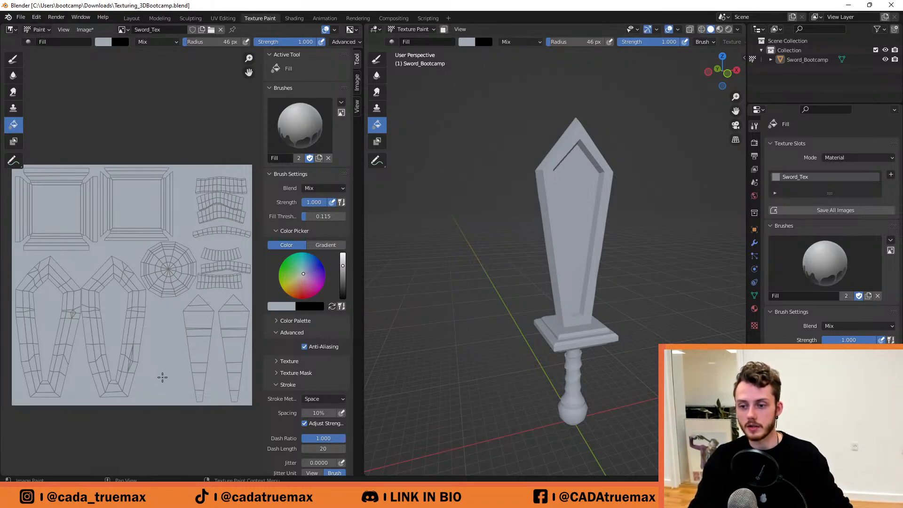
Paint a muted golden yellow over part of the second square UV island in the Sword_Tex image with the Draw brush.
middle_click_drag(163, 377, 136, 296)
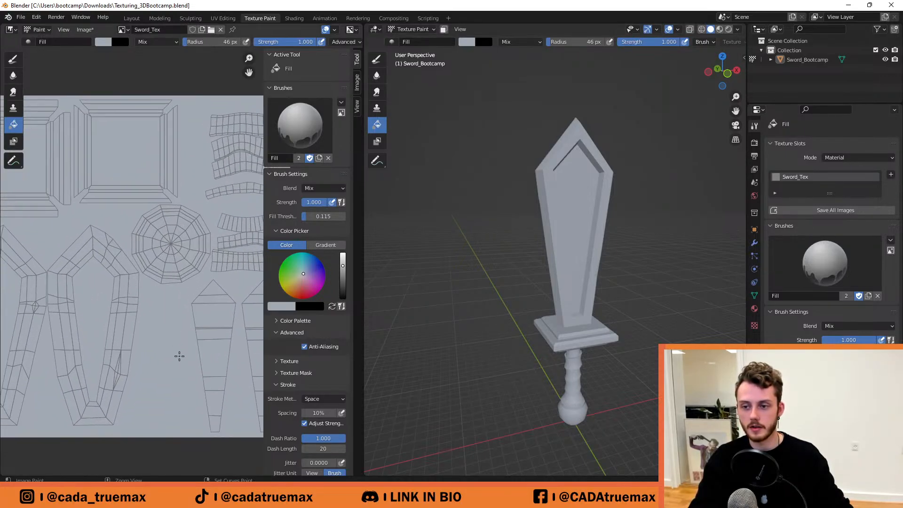
middle_click_drag(167, 326, 89, 329)
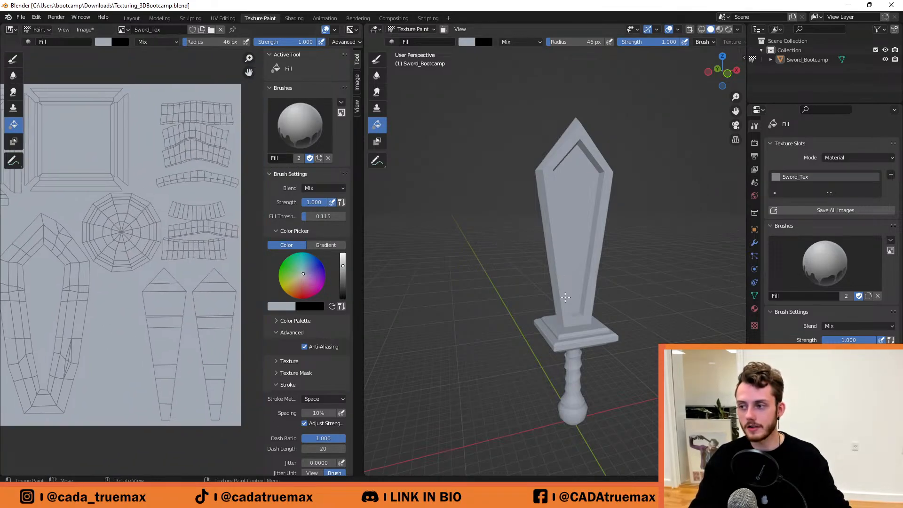
mouse_move(187, 326)
middle_mouse_down()
mouse_move(145, 326)
mouse_move(178, 339)
mouse_move(178, 323)
mouse_move(184, 329)
mouse_move(167, 327)
mouse_move(183, 320)
mouse_move(179, 334)
mouse_move(151, 270)
mouse_move(202, 384)
middle_mouse_up()
mouse_move(137, 276)
middle_mouse_down()
mouse_move(215, 387)
mouse_move(168, 318)
mouse_move(244, 338)
mouse_move(201, 319)
mouse_move(216, 323)
mouse_move(206, 323)
mouse_move(205, 340)
mouse_move(190, 310)
middle_mouse_up()
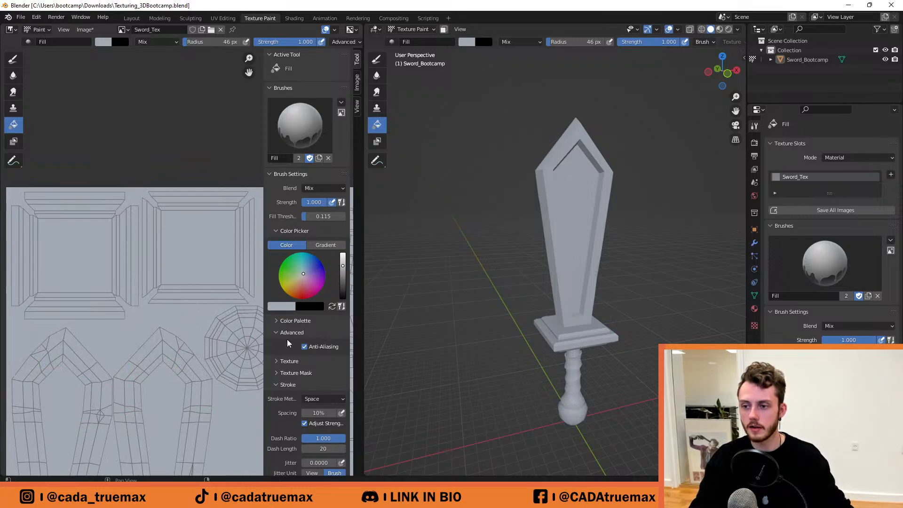
left_click(13, 59)
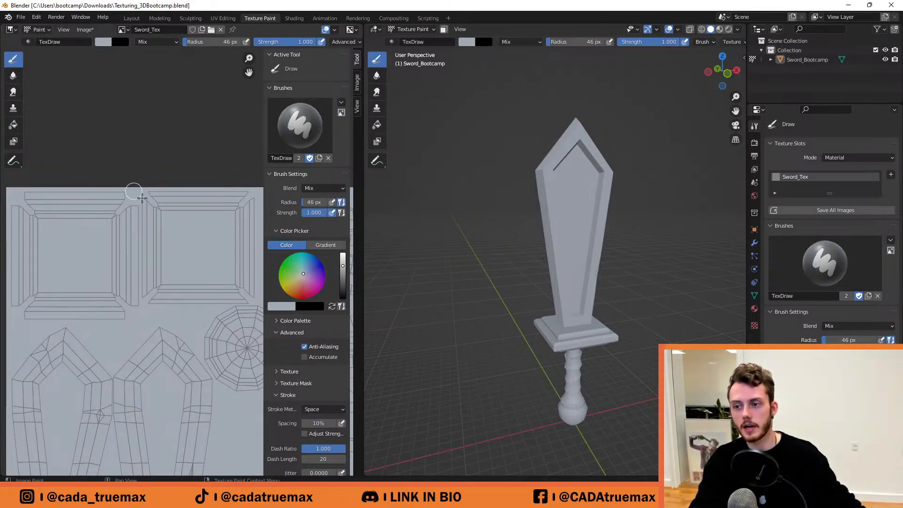
left_click(296, 282)
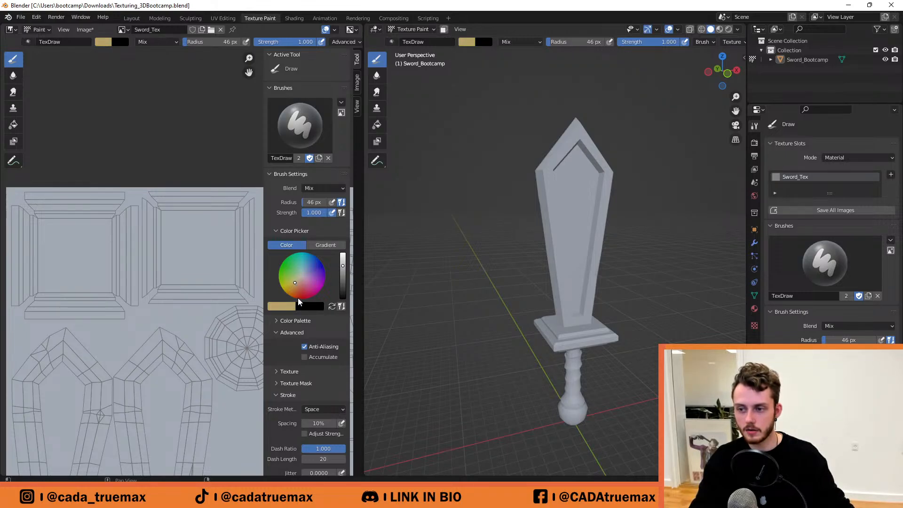
left_click_drag(252, 267, 252, 238)
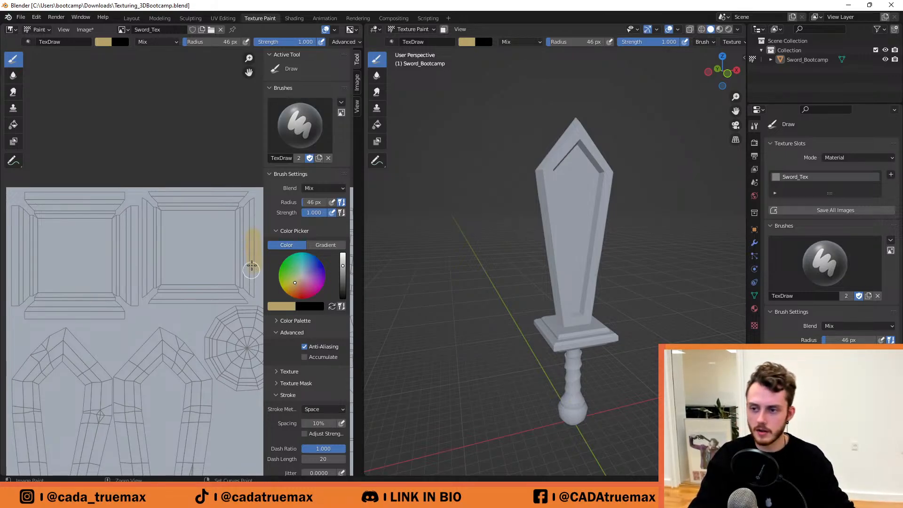
key("ctrl+z")
mouse_move(252, 228)
left_mouse_down()
mouse_move(252, 270)
mouse_move(251, 220)
mouse_move(242, 259)
mouse_move(238, 253)
mouse_move(247, 189)
mouse_move(141, 196)
mouse_move(173, 214)
mouse_move(205, 290)
mouse_move(225, 284)
mouse_move(230, 263)
mouse_move(233, 290)
mouse_move(179, 210)
mouse_move(209, 255)
left_mouse_up()
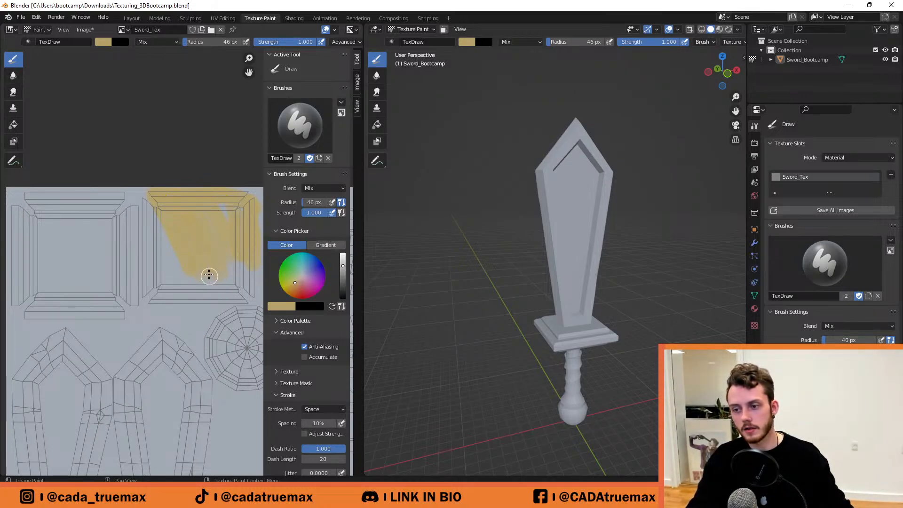
Turn off Stabilize Stroke in the Draw brush's stroke settings.
left_click(295, 128)
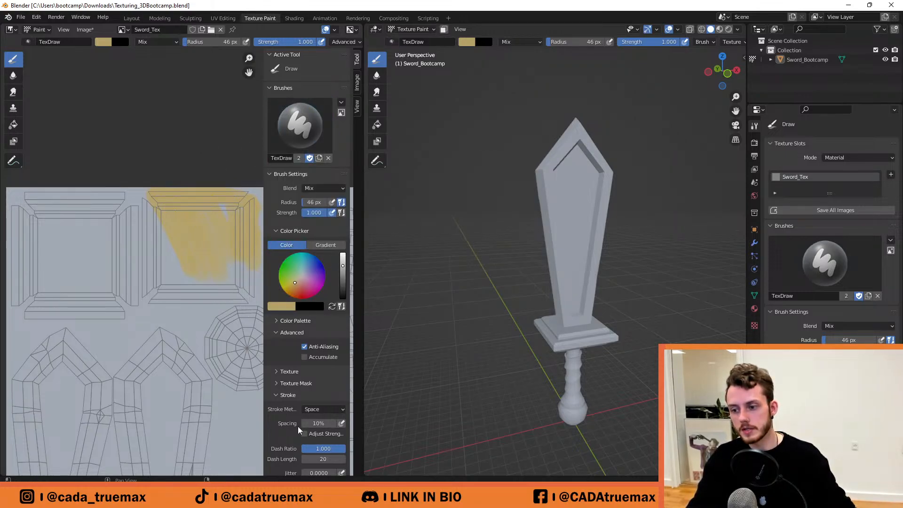
scroll(283, 443, "down", 4)
scroll(279, 395, "up", 4)
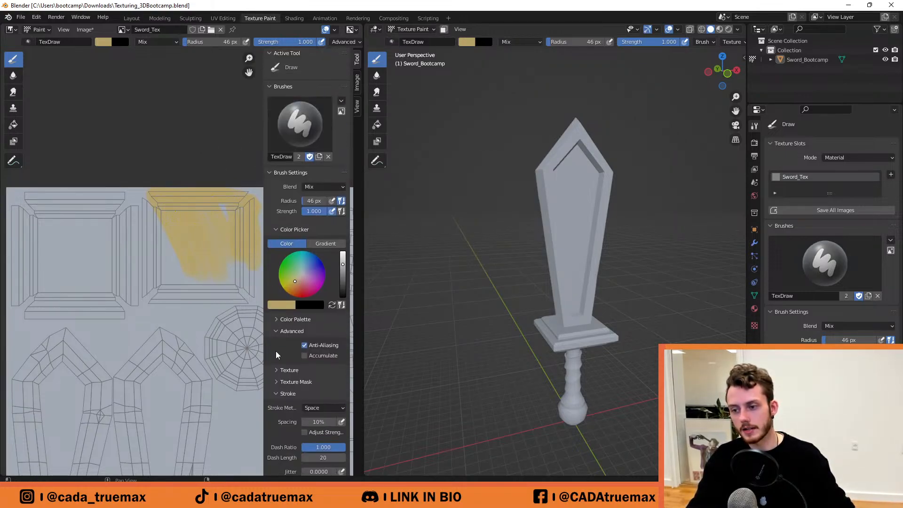
scroll(274, 374, "down", 4)
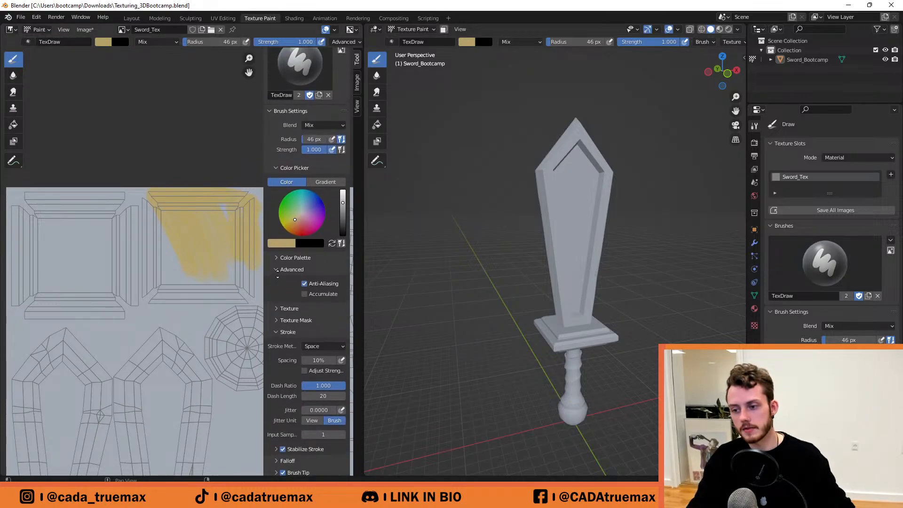
scroll(277, 282, "up", 2)
scroll(287, 155, "down", 2)
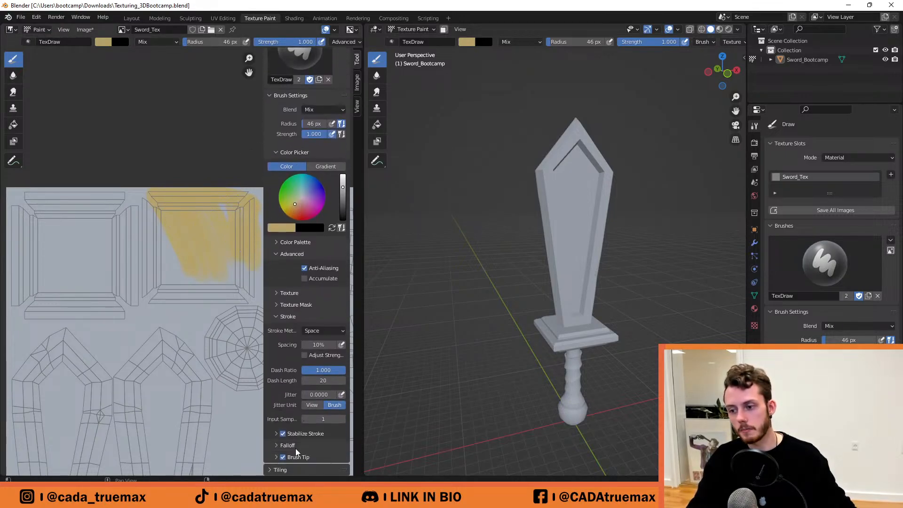
Cover the rest of the second square UV island in the Sword_Tex image with the muted golden yellow.
mouse_move(232, 260)
left_mouse_down()
mouse_move(230, 272)
mouse_move(226, 254)
mouse_move(237, 247)
left_mouse_up()
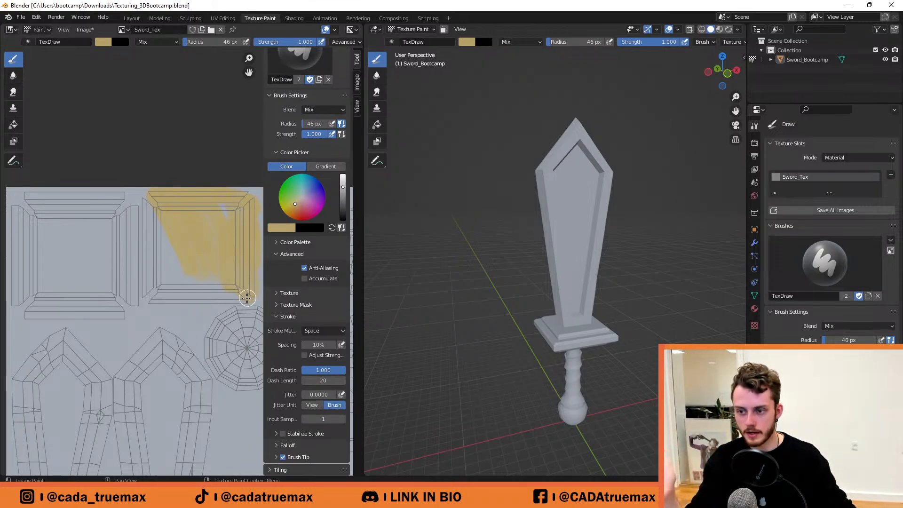
left_click_drag(187, 300, 182, 301)
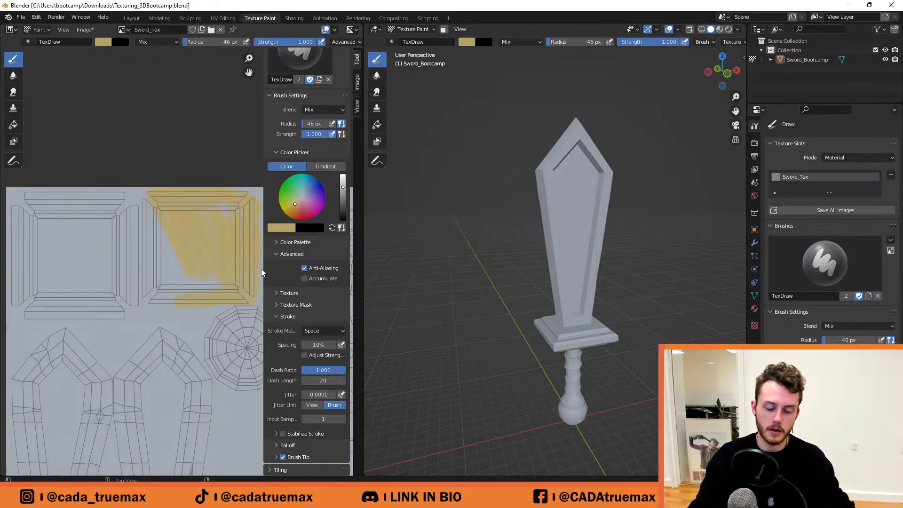
mouse_move(215, 269)
left_mouse_down()
mouse_move(206, 249)
mouse_move(183, 292)
mouse_move(179, 272)
mouse_move(172, 298)
mouse_move(160, 295)
mouse_move(146, 236)
mouse_move(147, 248)
mouse_move(158, 225)
mouse_move(181, 222)
mouse_move(211, 236)
mouse_move(218, 204)
mouse_move(242, 214)
mouse_move(232, 292)
left_mouse_up()
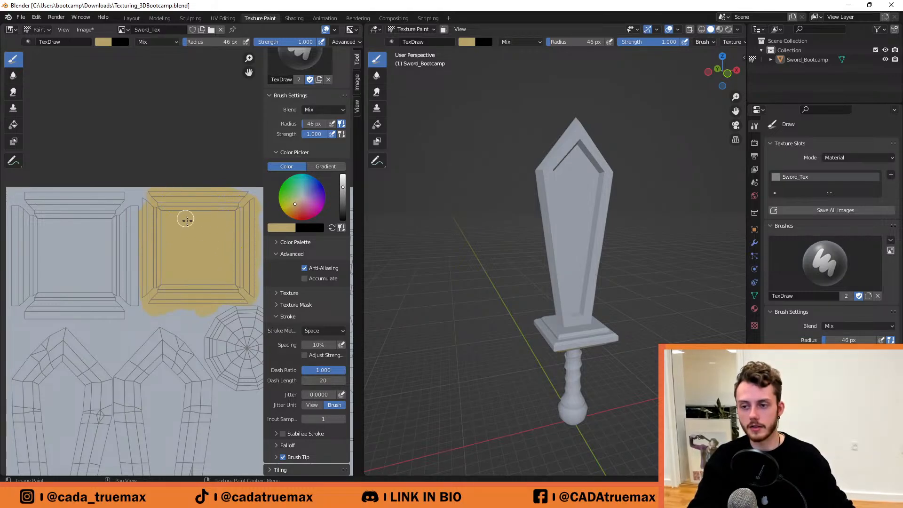
Paint the first square UV island and its side strips muted golden yellow to colour the rest of the sword's guard.
mouse_move(164, 200)
left_mouse_down()
mouse_move(29, 197)
mouse_move(60, 227)
mouse_move(146, 255)
mouse_move(129, 226)
mouse_move(131, 278)
mouse_move(120, 316)
mouse_move(80, 270)
mouse_move(74, 292)
mouse_move(94, 304)
mouse_move(32, 309)
mouse_move(99, 313)
left_mouse_up()
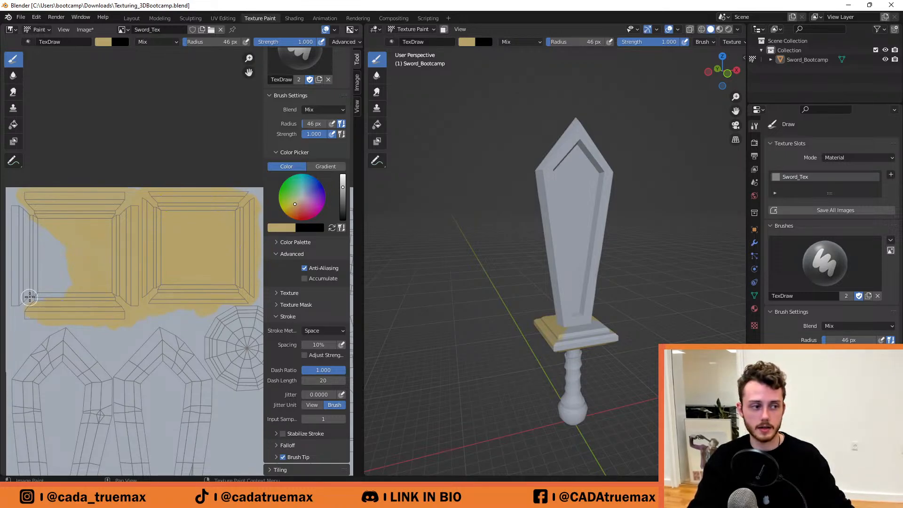
left_click_drag(62, 295, 53, 266)
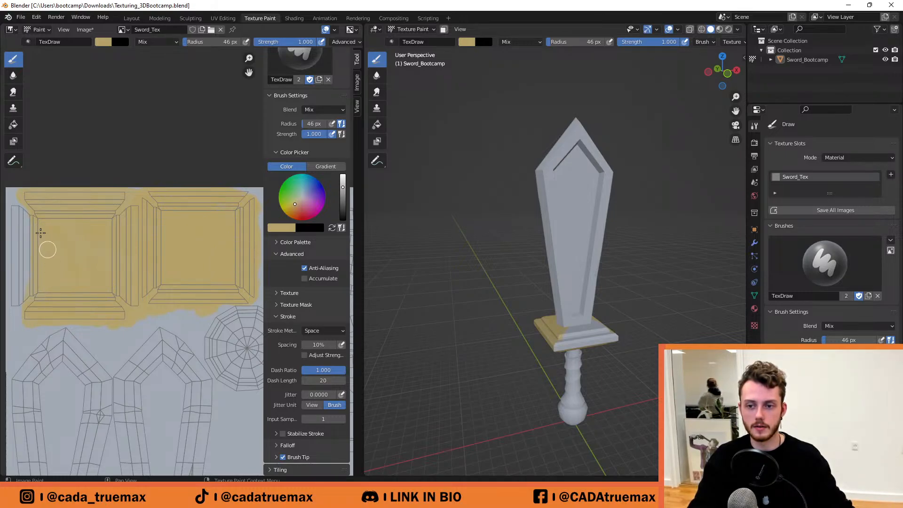
left_click_drag(16, 210, 14, 284)
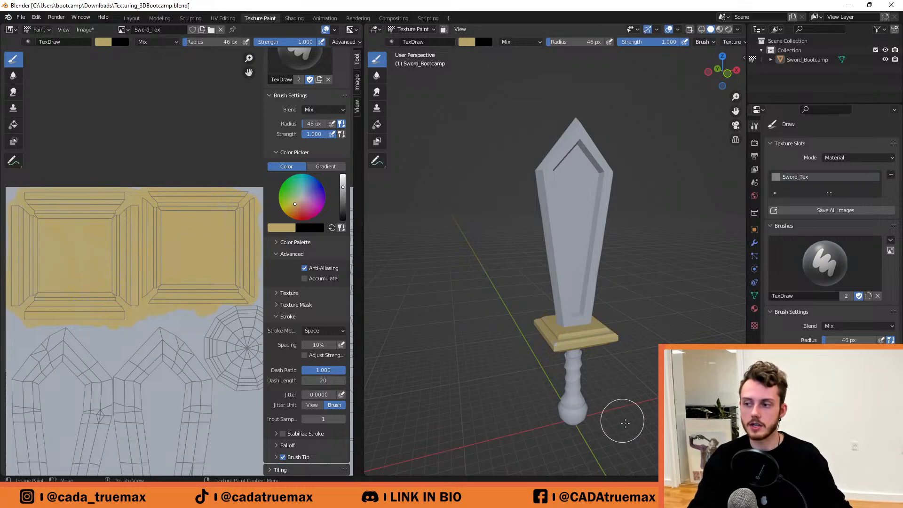
Examine the painted guard on the sword model and the unpainted UV islands, closing in on the curved handle strips and round island.
mouse_move(491, 362)
middle_mouse_down()
mouse_move(444, 353)
mouse_move(472, 334)
mouse_move(494, 360)
mouse_move(475, 324)
mouse_move(451, 320)
middle_mouse_up()
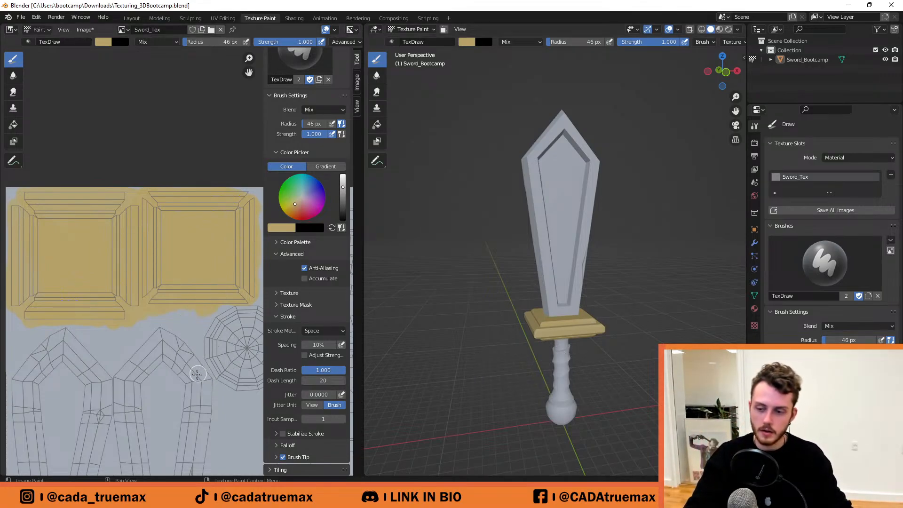
mouse_move(193, 377)
middle_mouse_down()
mouse_move(167, 289)
mouse_move(180, 258)
mouse_move(170, 260)
middle_mouse_up()
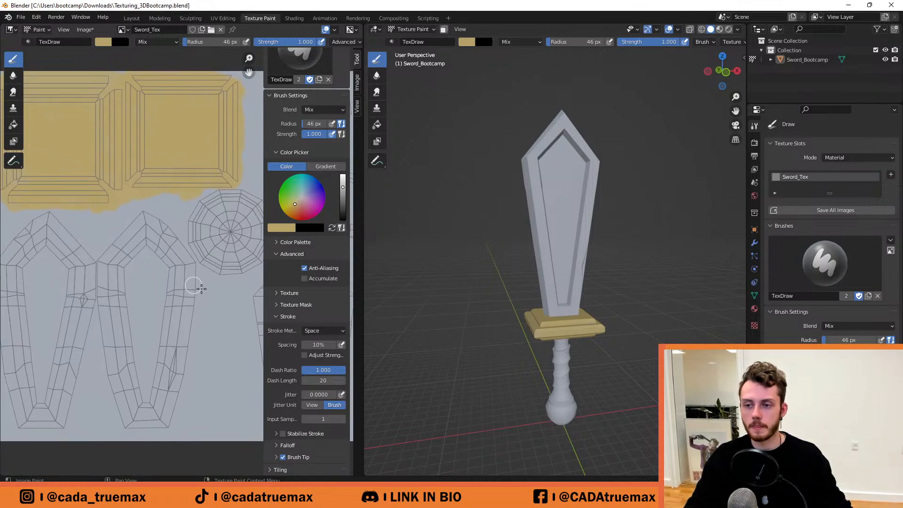
mouse_move(225, 311)
middle_mouse_down()
mouse_move(175, 352)
mouse_move(167, 338)
middle_mouse_up()
mouse_move(205, 293)
middle_mouse_down()
mouse_move(142, 324)
mouse_move(213, 299)
middle_mouse_up()
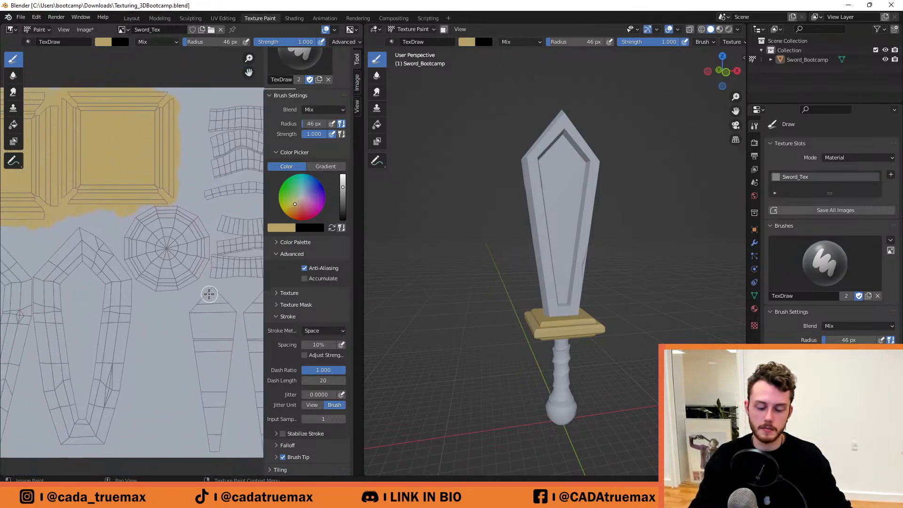
scroll(209, 293, "down", 4)
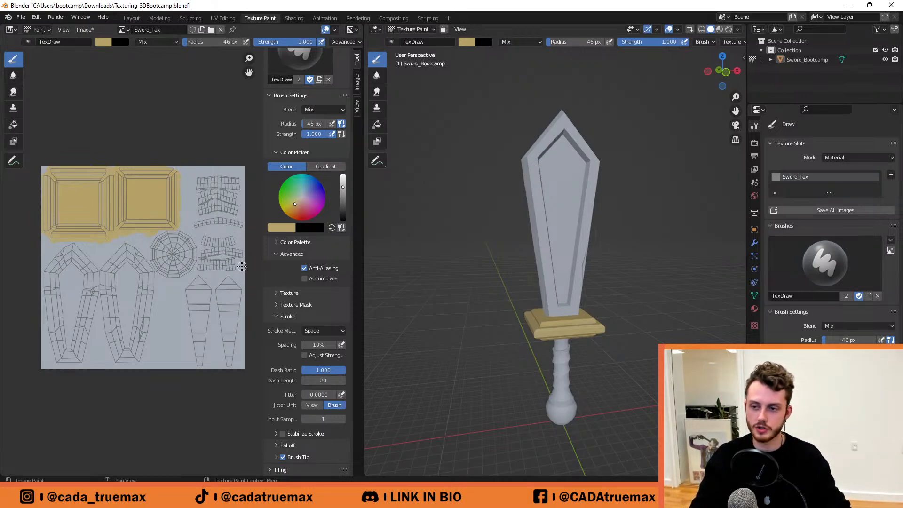
scroll(230, 242, "down", 3)
scroll(141, 179, "up", 5)
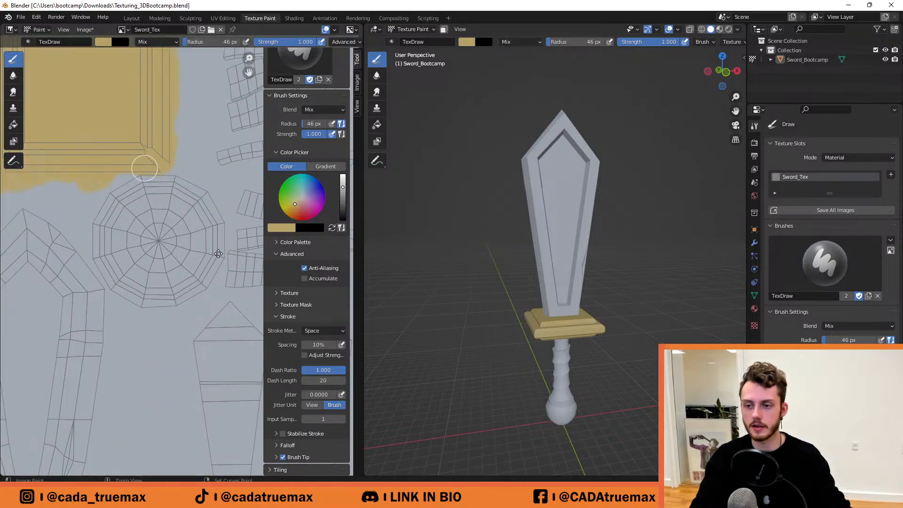
middle_click_drag(113, 155, 94, 144, "ctrl")
middle_click_drag(226, 208, 136, 269)
mouse_move(167, 302)
middle_mouse_down()
mouse_move(189, 282)
mouse_move(198, 292)
mouse_move(115, 145)
middle_mouse_up()
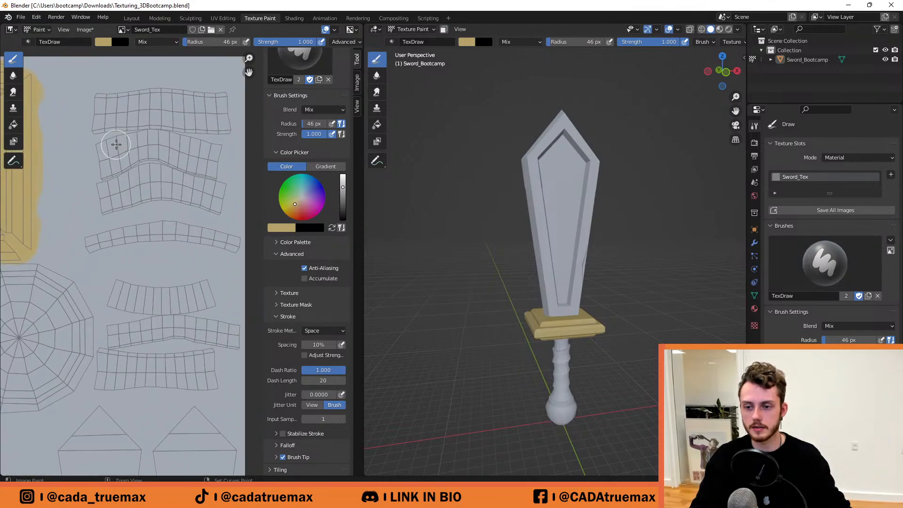
Set the brush colour to red, trying one stroke on the sword's handle in the 3D view and undoing it.
left_click(296, 199)
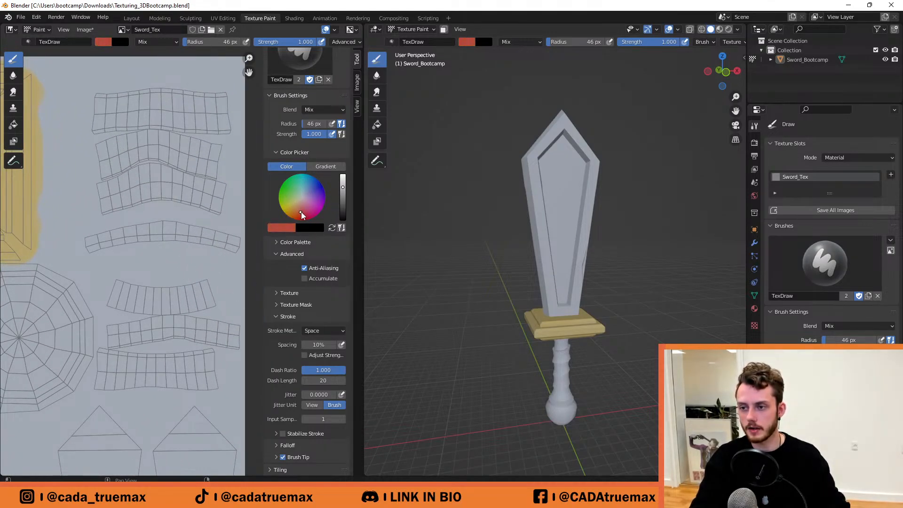
left_click(302, 211)
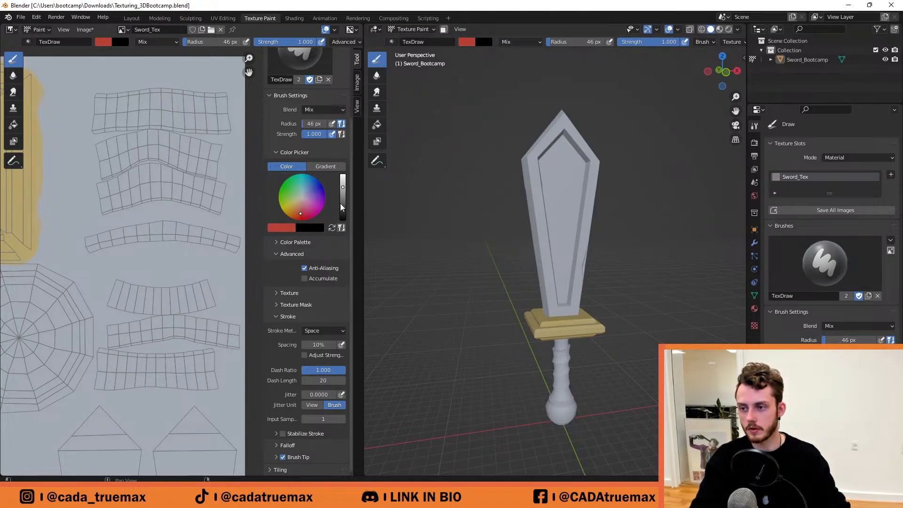
left_click_drag(342, 189, 341, 188)
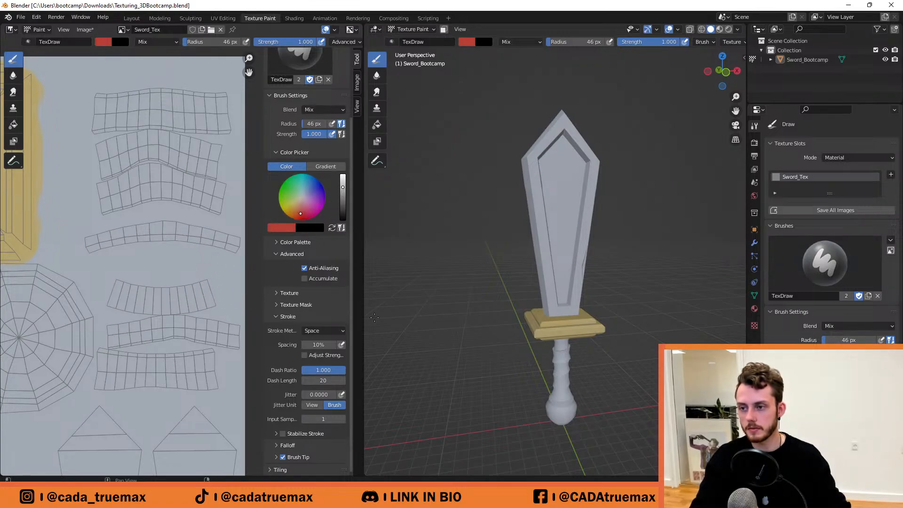
left_click_drag(555, 373, 558, 376)
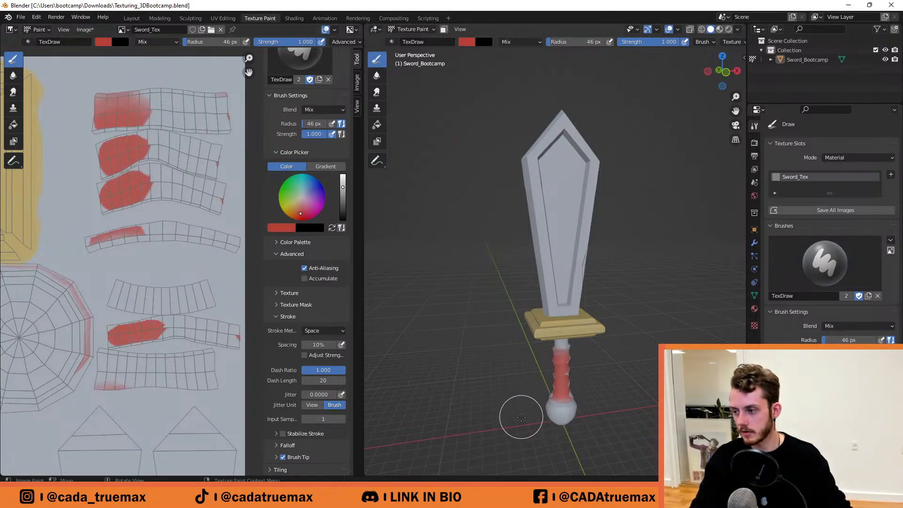
key("ctrl+z")
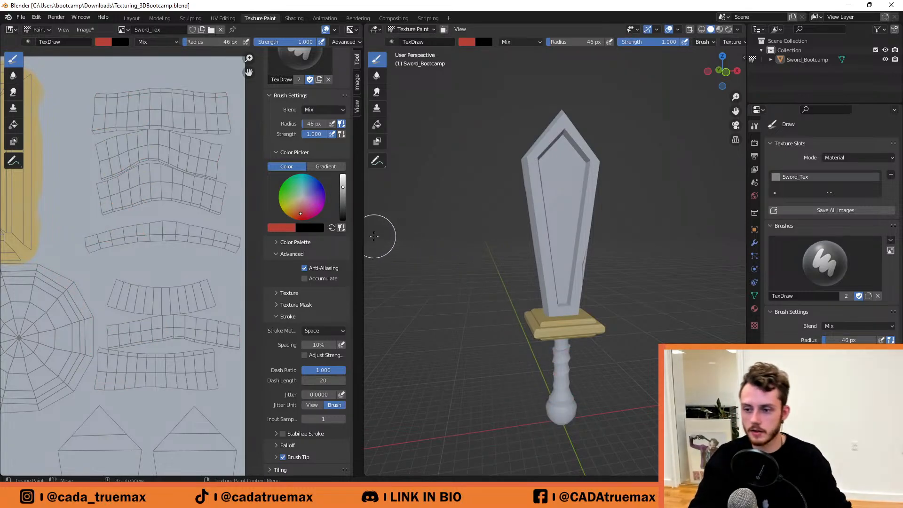
Paint the two lowest handle UV islands red in the image and expand the brush's Falloff settings.
mouse_move(218, 365)
left_mouse_down()
mouse_move(230, 329)
mouse_move(144, 332)
mouse_move(122, 334)
mouse_move(101, 379)
mouse_move(207, 372)
mouse_move(196, 379)
mouse_move(185, 367)
mouse_move(141, 356)
mouse_move(207, 395)
left_mouse_up()
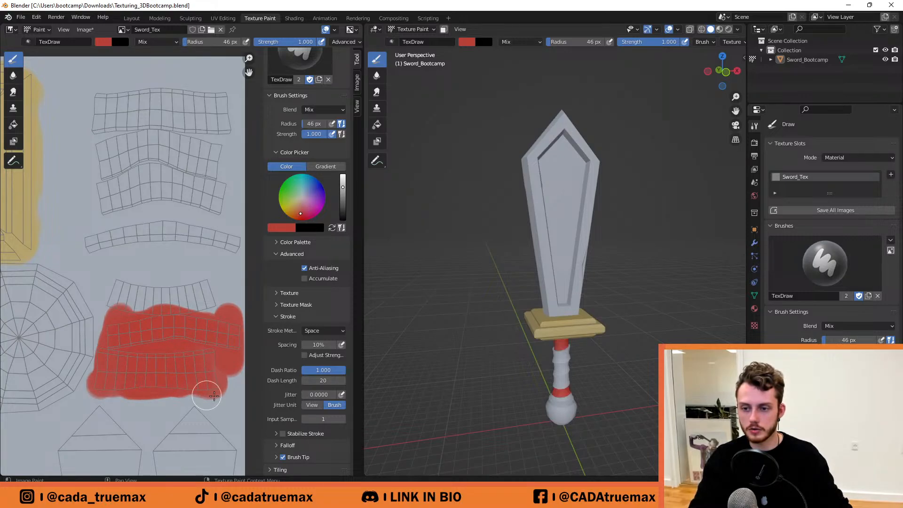
scroll(291, 400, "up", 5)
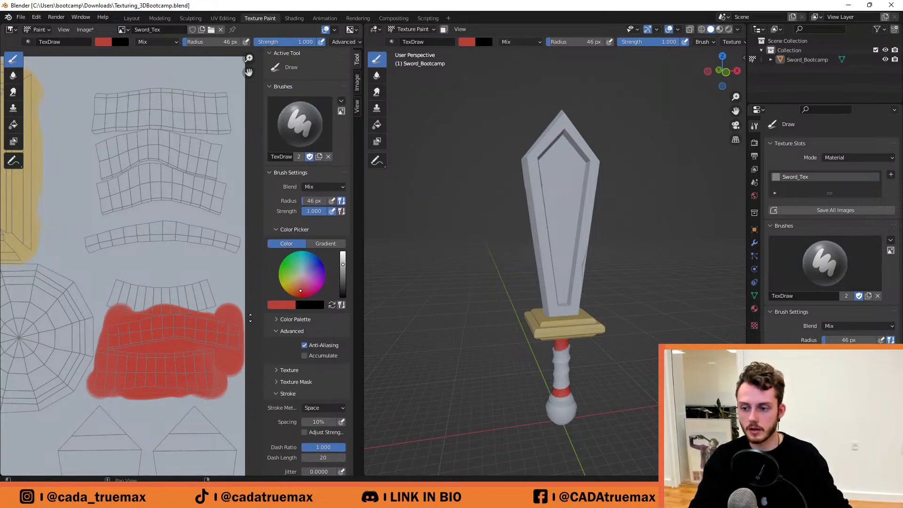
scroll(291, 329, "down", 5)
mouse_move(220, 197)
middle_mouse_down()
mouse_move(277, 335)
mouse_move(285, 304)
mouse_move(287, 347)
mouse_move(276, 209)
middle_mouse_up()
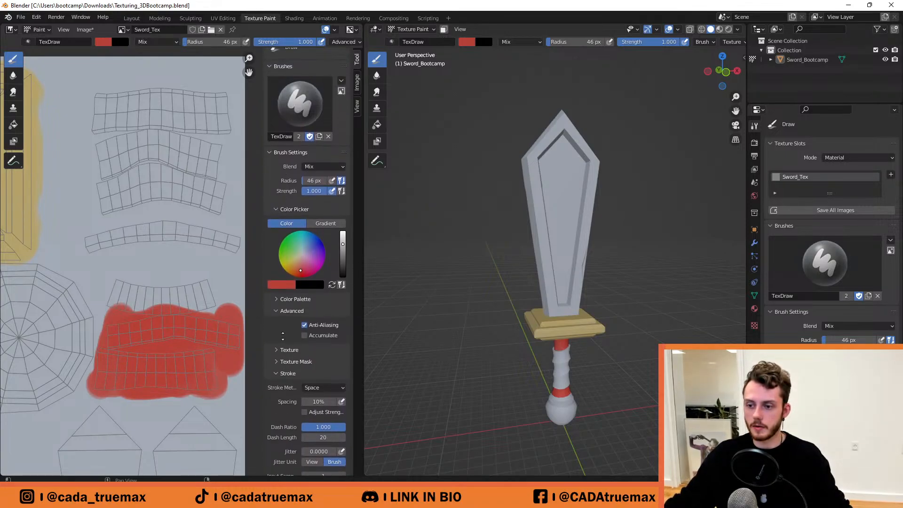
middle_click_drag(282, 335, 285, 201)
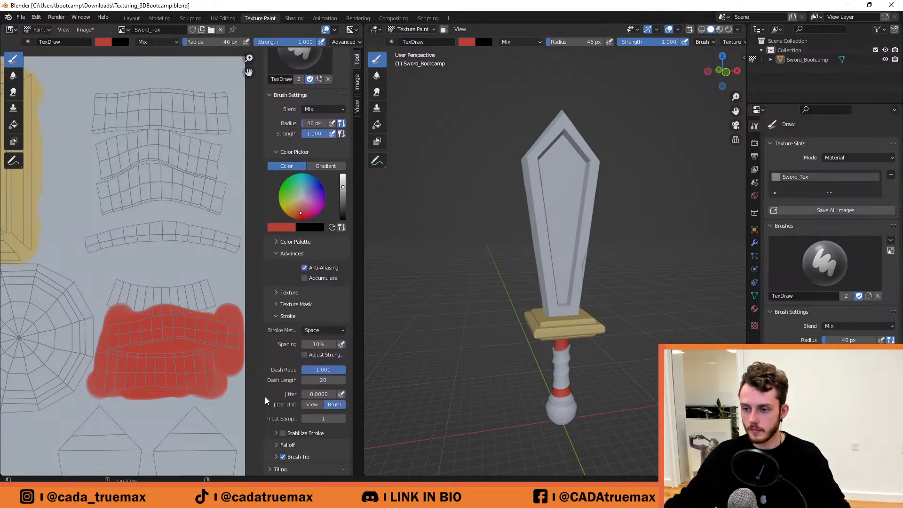
left_click(286, 445)
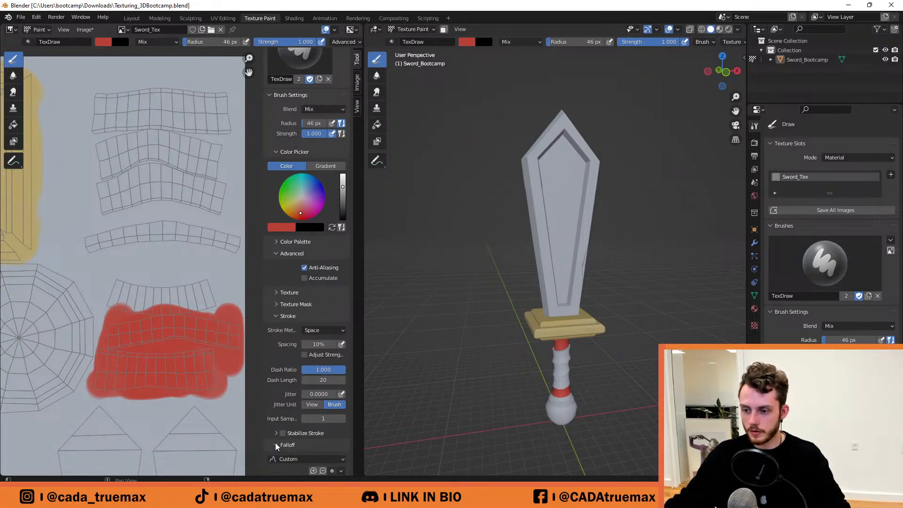
scroll(290, 382, "down", 6)
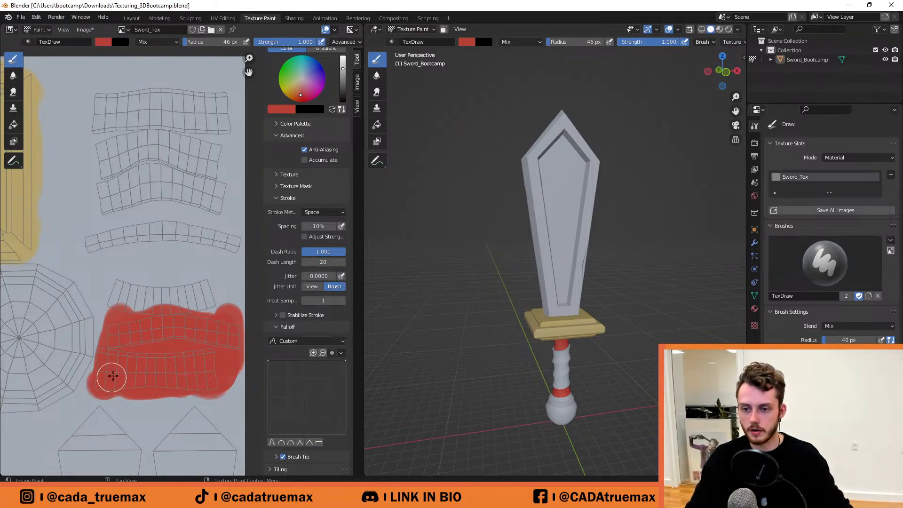
Paint all the remaining handle UV islands red, including margins around their edges.
mouse_move(208, 337)
left_mouse_down()
mouse_move(198, 279)
mouse_move(185, 303)
mouse_move(151, 292)
mouse_move(139, 307)
mouse_move(85, 246)
mouse_move(186, 232)
mouse_move(232, 238)
mouse_move(208, 227)
mouse_move(127, 228)
mouse_move(84, 250)
left_mouse_up()
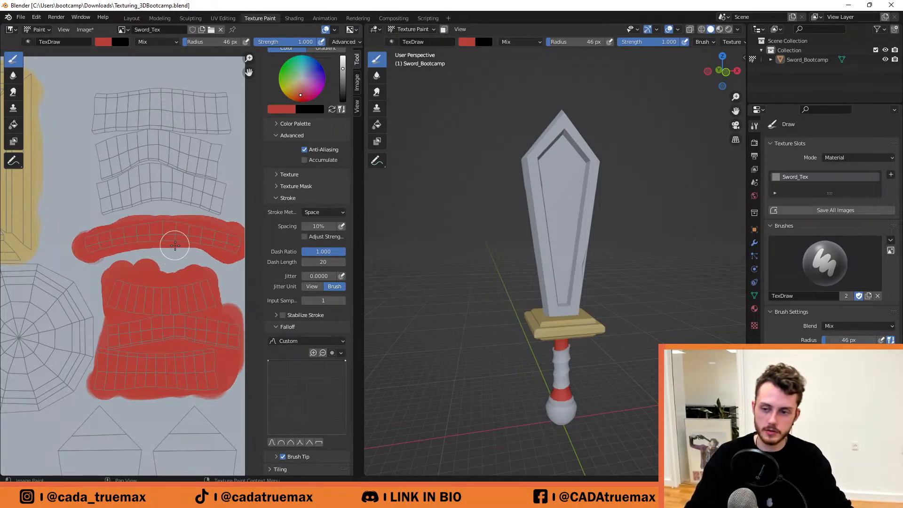
mouse_move(174, 231)
middle_mouse_down()
mouse_move(174, 351)
mouse_move(166, 362)
mouse_move(168, 350)
middle_mouse_up()
mouse_move(201, 282)
left_mouse_down()
mouse_move(202, 264)
mouse_move(190, 258)
mouse_move(177, 266)
mouse_move(138, 248)
mouse_move(126, 278)
mouse_move(101, 268)
mouse_move(205, 224)
mouse_move(169, 214)
mouse_move(125, 242)
mouse_move(101, 221)
mouse_move(151, 261)
mouse_move(212, 182)
mouse_move(207, 175)
mouse_move(188, 204)
mouse_move(206, 208)
mouse_move(131, 165)
mouse_move(85, 193)
mouse_move(106, 209)
left_mouse_up()
mouse_move(174, 276)
left_mouse_down()
mouse_move(141, 292)
mouse_move(130, 284)
mouse_move(148, 304)
left_mouse_up()
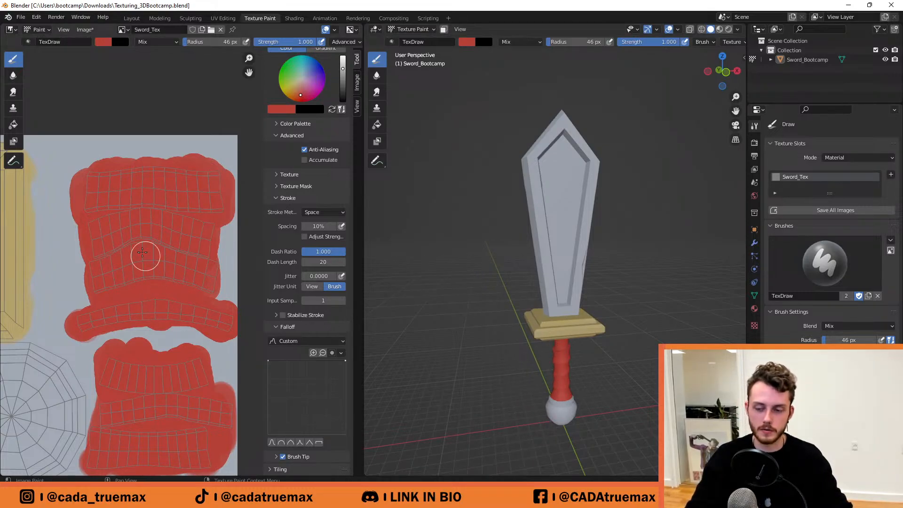
Reduce the brush radius to 34 px for the round pommel UV island and test a dab beside it.
middle_click_drag(105, 373, 192, 251)
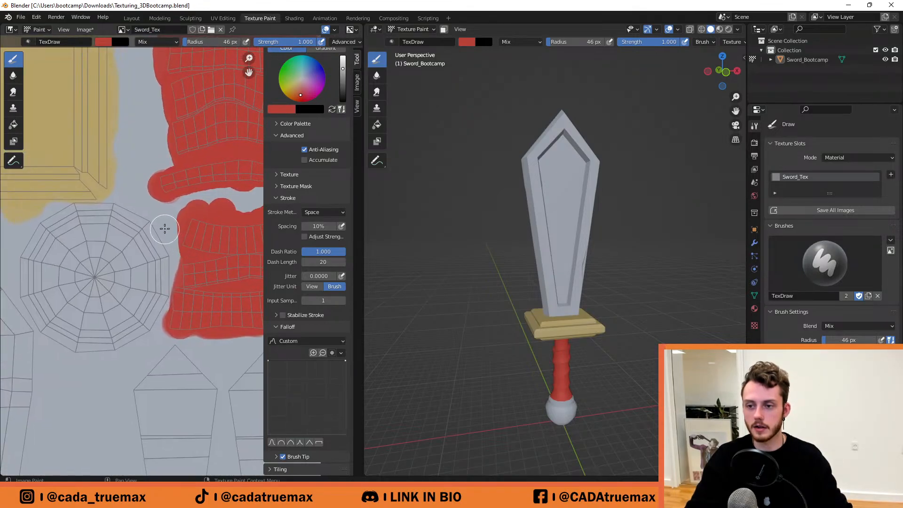
middle_click_drag(138, 225, 190, 286)
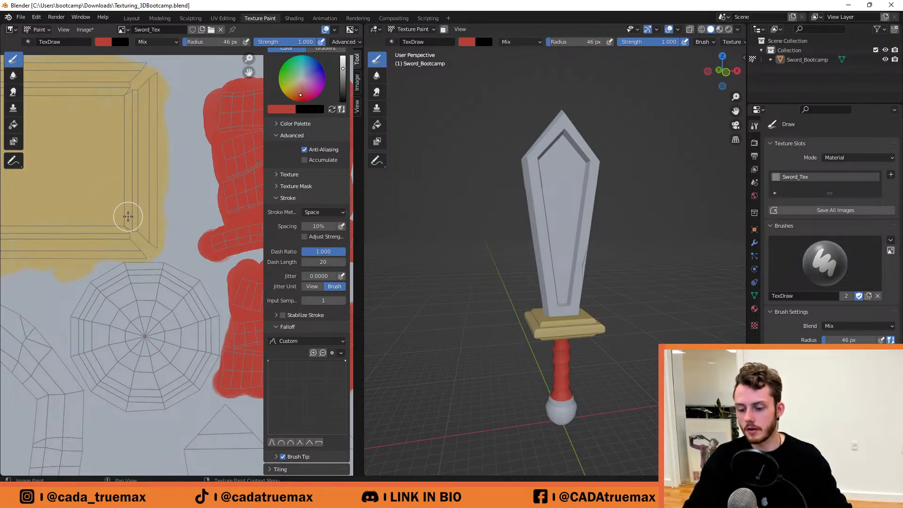
key("f")
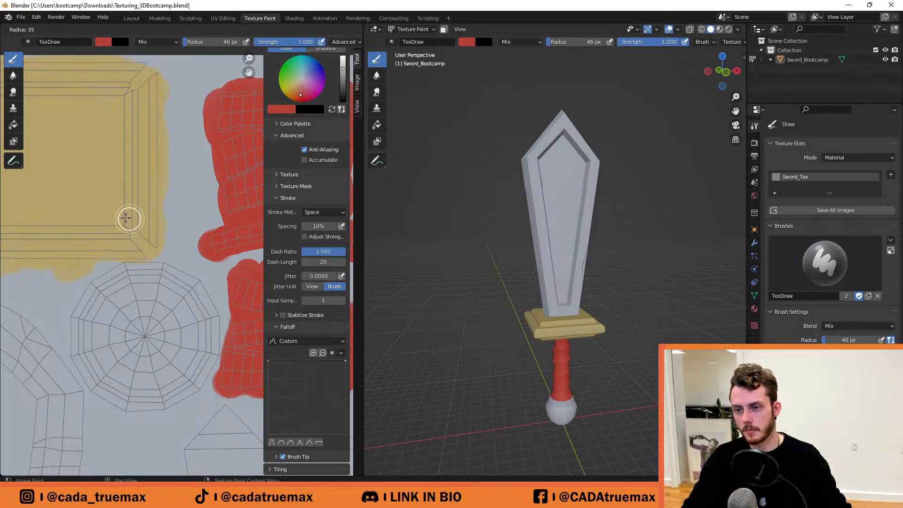
left_click(125, 218)
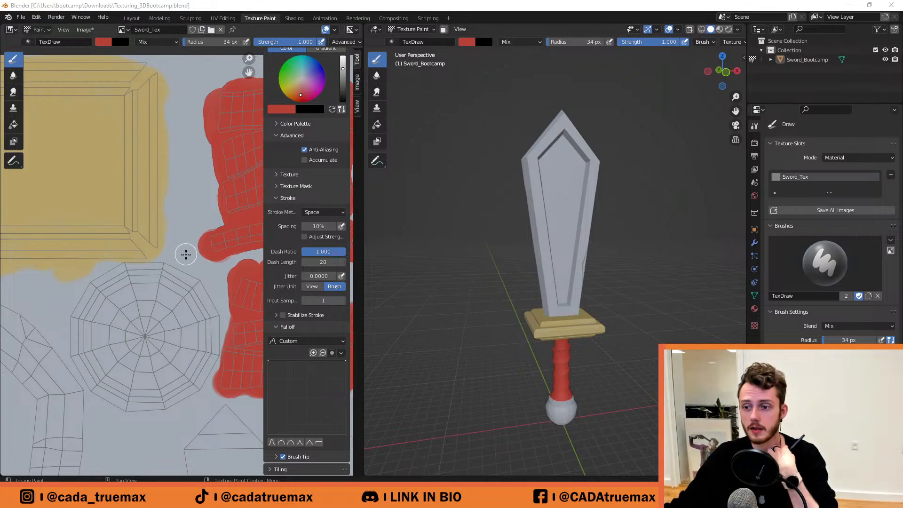
left_click(187, 226)
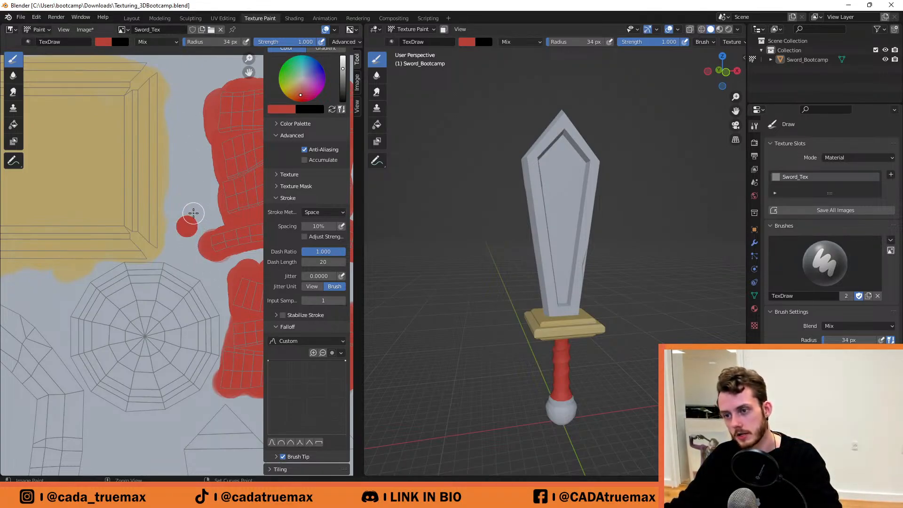
Sample the gold colour from the guard's UV island and paint the circular pommel island with it.
key("s")
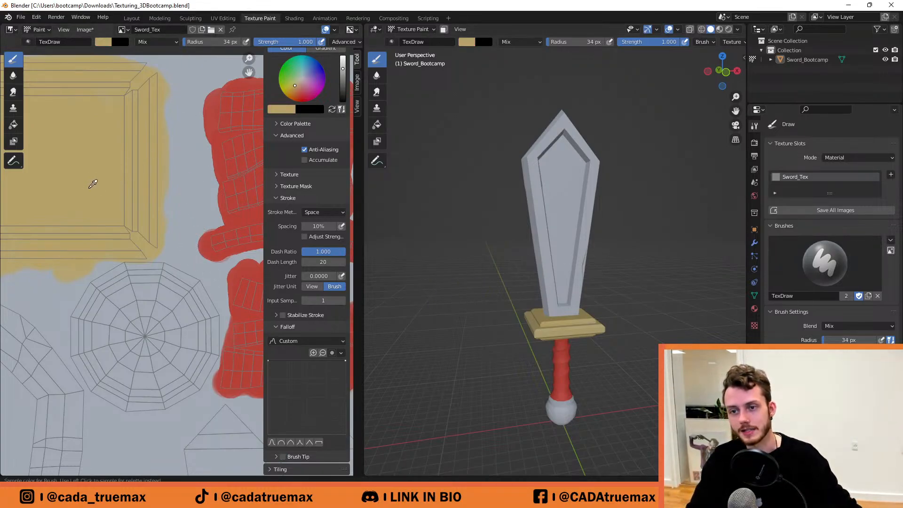
left_click(104, 181)
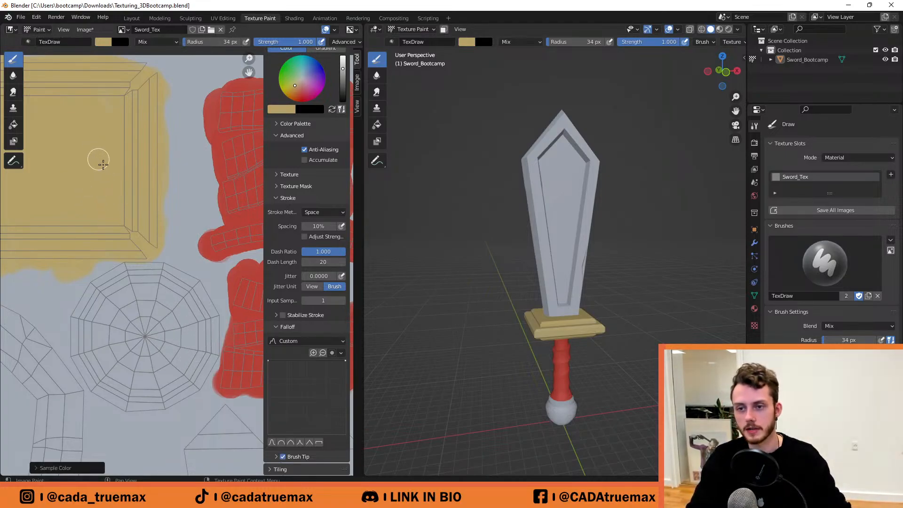
mouse_move(185, 360)
left_mouse_down()
mouse_move(193, 352)
mouse_move(192, 369)
left_mouse_up()
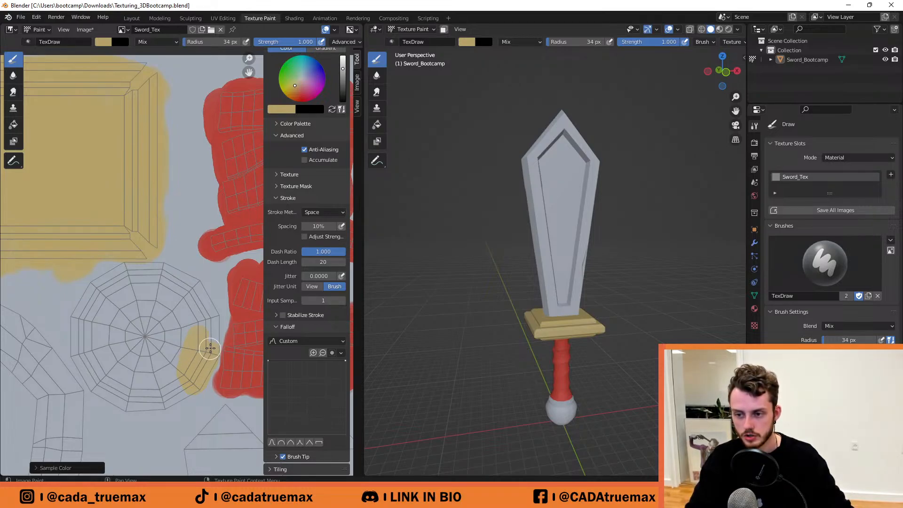
mouse_move(203, 294)
left_mouse_down()
mouse_move(207, 316)
mouse_move(182, 338)
left_mouse_up()
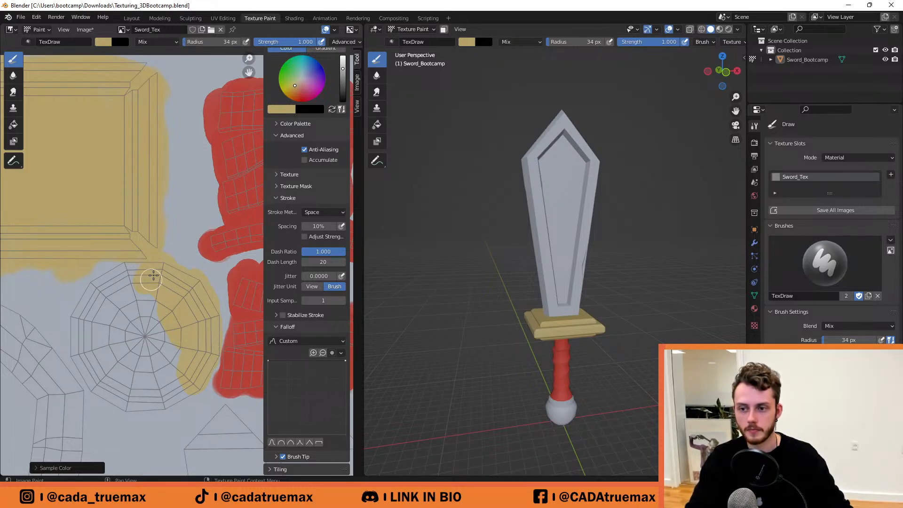
mouse_move(127, 295)
left_mouse_down()
mouse_move(93, 296)
mouse_move(80, 335)
left_mouse_up()
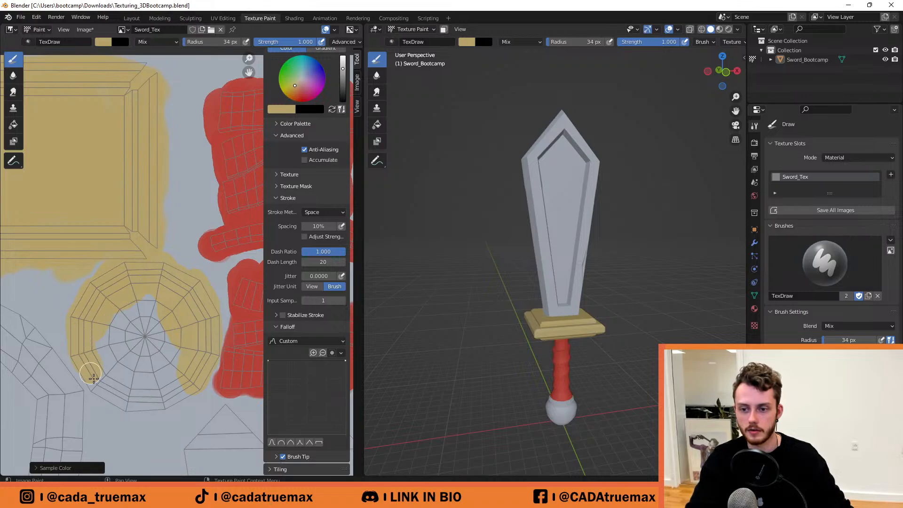
mouse_move(145, 410)
left_mouse_down()
mouse_move(161, 382)
mouse_move(126, 331)
mouse_move(98, 343)
mouse_move(149, 337)
left_mouse_up()
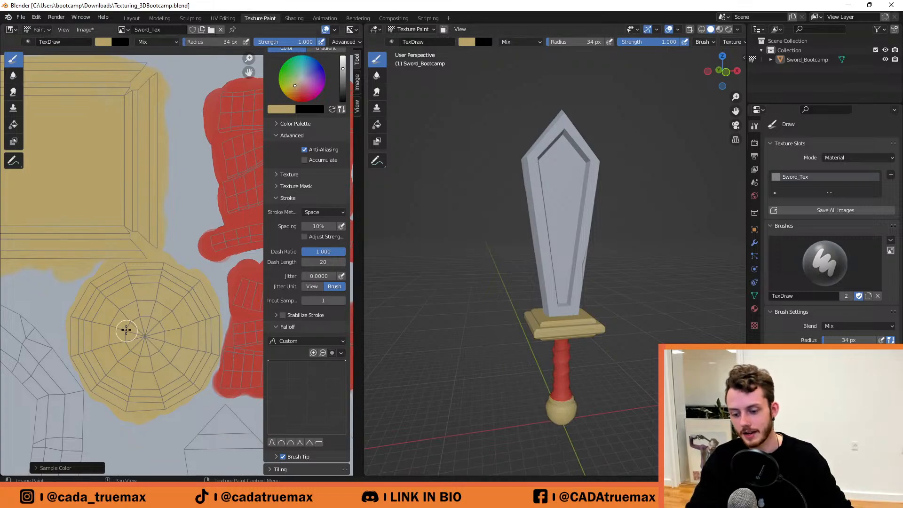
Set the brush colour to a dark blue-grey and paint over the pommel's circular UV island.
middle_click_drag(126, 331, 128, 280)
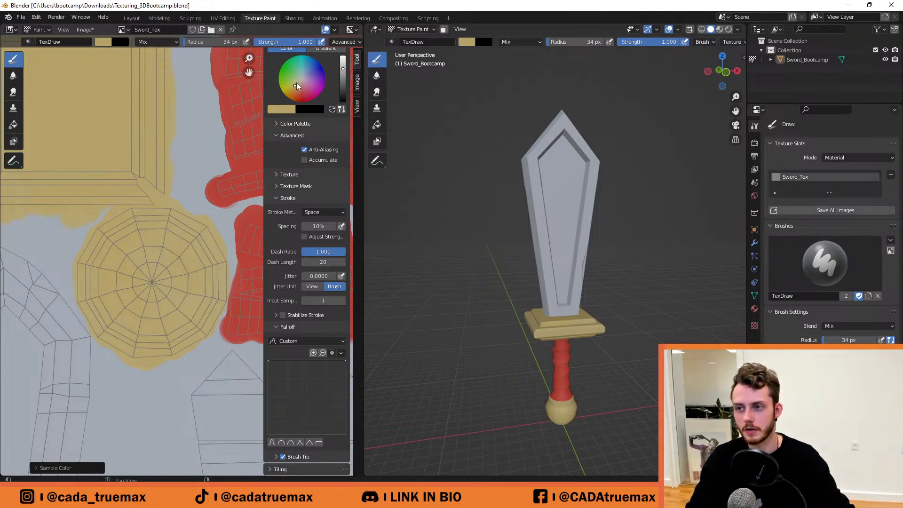
left_click_drag(300, 80, 303, 77)
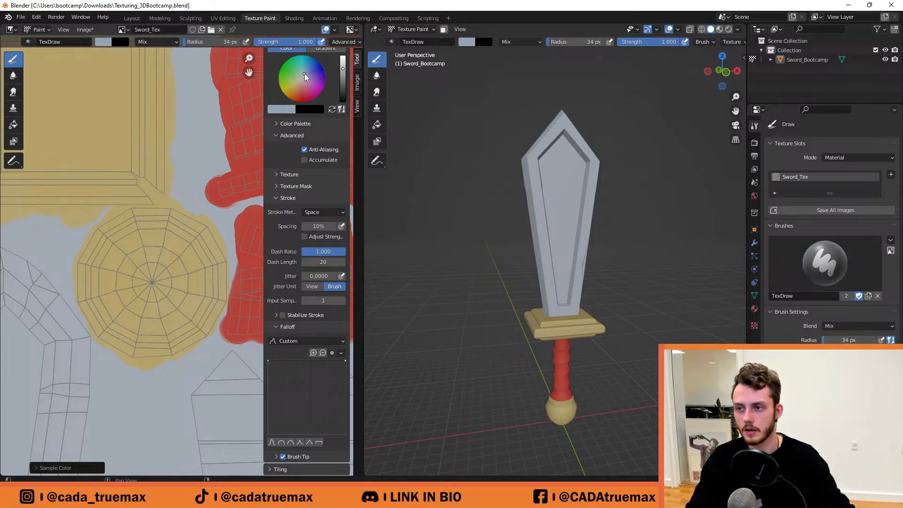
left_click_drag(343, 75, 343, 81)
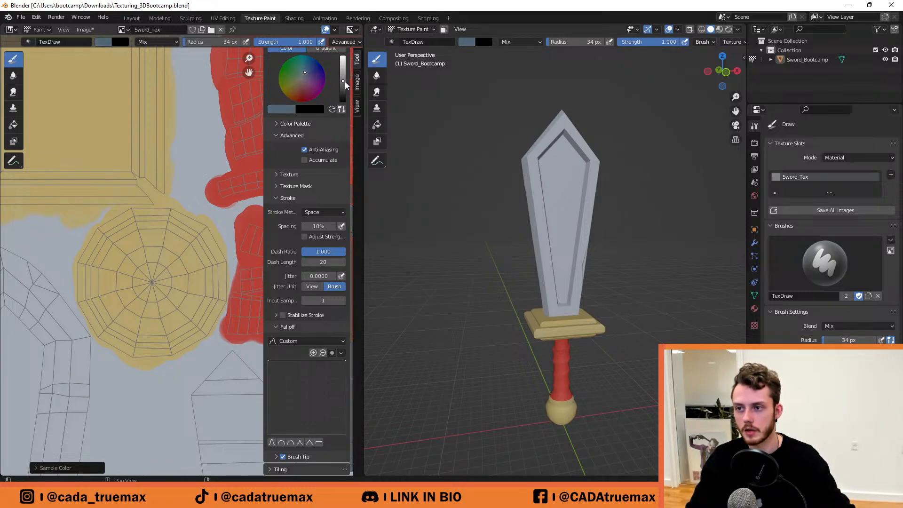
mouse_move(147, 354)
left_mouse_down()
mouse_move(174, 331)
mouse_move(144, 324)
mouse_move(148, 346)
left_mouse_up()
mouse_move(141, 249)
left_mouse_down()
mouse_move(127, 254)
mouse_move(155, 275)
mouse_move(102, 268)
mouse_move(112, 296)
mouse_move(170, 298)
mouse_move(194, 322)
mouse_move(178, 314)
mouse_move(175, 325)
mouse_move(197, 336)
mouse_move(216, 300)
mouse_move(217, 259)
mouse_move(201, 231)
mouse_move(180, 214)
mouse_move(121, 221)
mouse_move(151, 216)
mouse_move(110, 229)
mouse_move(101, 256)
mouse_move(114, 235)
mouse_move(186, 317)
mouse_move(196, 258)
mouse_move(154, 255)
mouse_move(206, 292)
mouse_move(155, 242)
mouse_move(123, 238)
mouse_move(86, 258)
mouse_move(83, 282)
mouse_move(94, 321)
mouse_move(116, 339)
mouse_move(124, 328)
left_mouse_up()
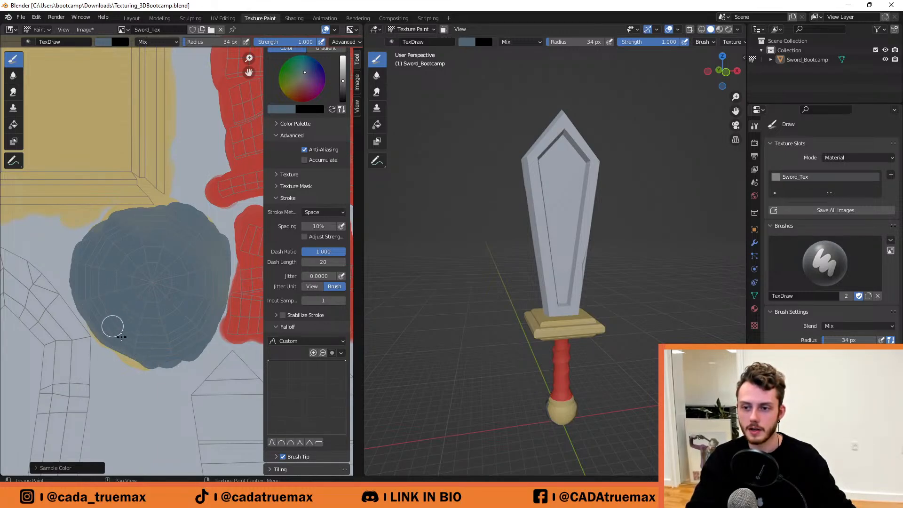
mouse_move(123, 239)
left_mouse_down()
mouse_move(155, 221)
mouse_move(139, 355)
mouse_move(141, 324)
left_mouse_up()
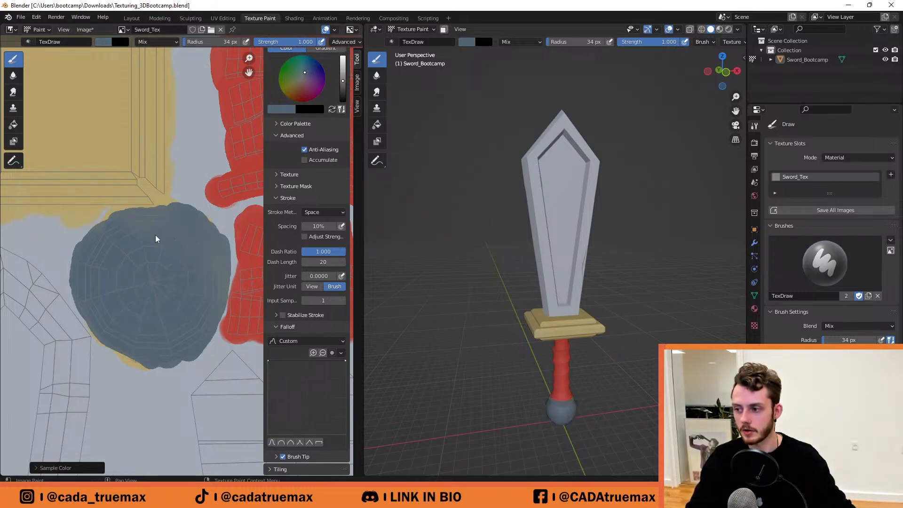
Inspect the painted sword from several angles, then examine the unpainted blade UV islands up close in the image.
middle_click_drag(447, 395, 436, 413)
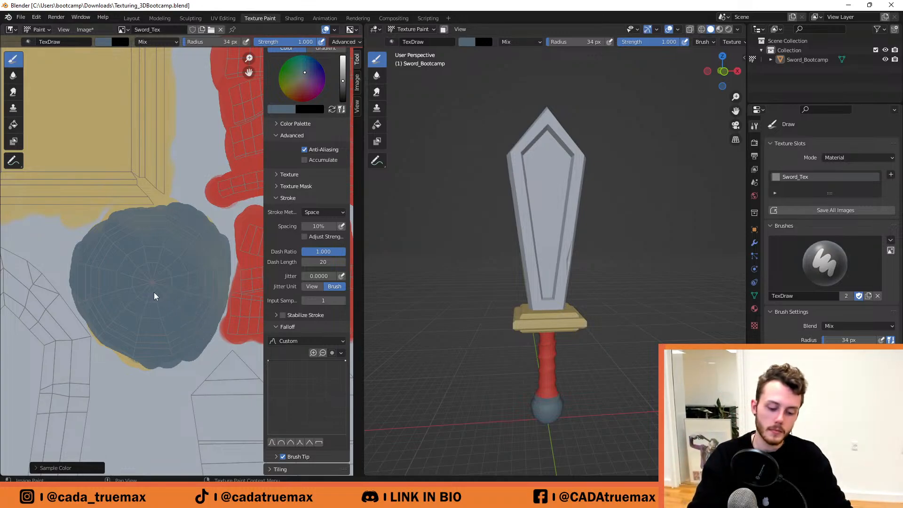
middle_click_drag(492, 362, 605, 375)
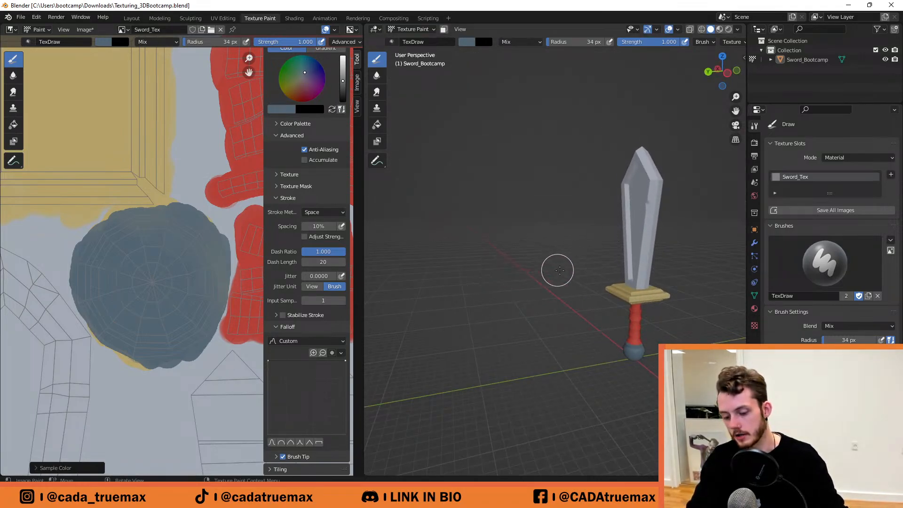
mouse_move(596, 250)
middle_mouse_down()
mouse_move(493, 267)
mouse_move(488, 299)
middle_mouse_up()
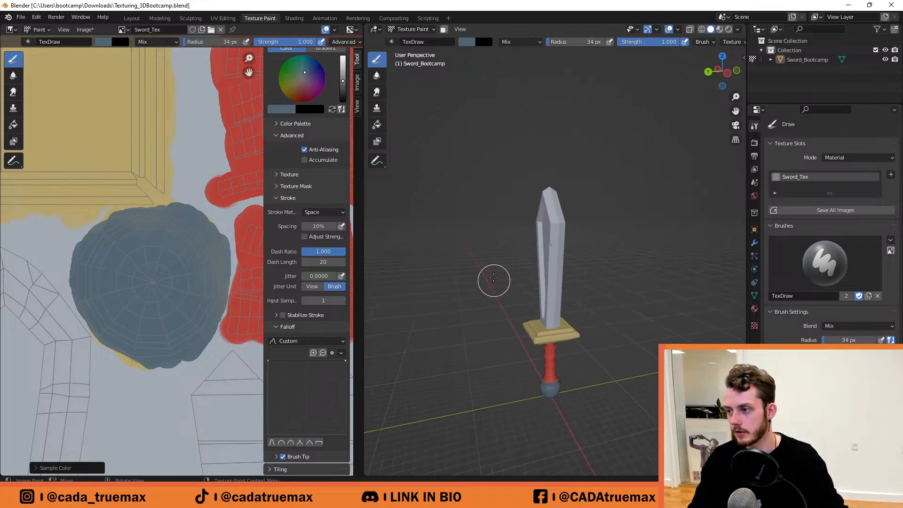
mouse_move(508, 248)
middle_mouse_down("ctrl")
mouse_move(503, 271)
mouse_move(463, 177)
mouse_move(483, 278)
mouse_move(468, 292)
mouse_move(466, 284)
mouse_move(680, 293)
mouse_move(658, 288)
middle_mouse_up("ctrl")
middle_click_drag(463, 292, 516, 279)
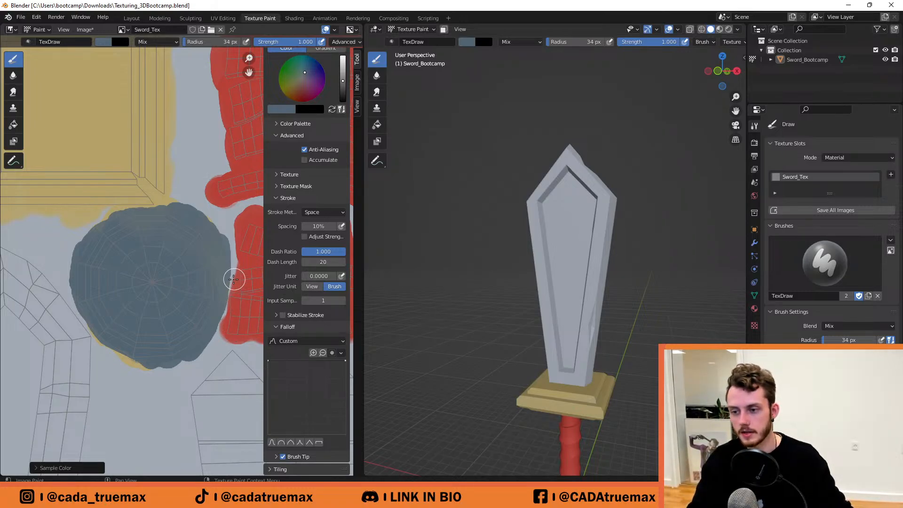
middle_click_drag(208, 299, 232, 425, "ctrl")
middle_click_drag(187, 293, 160, 202, "ctrl")
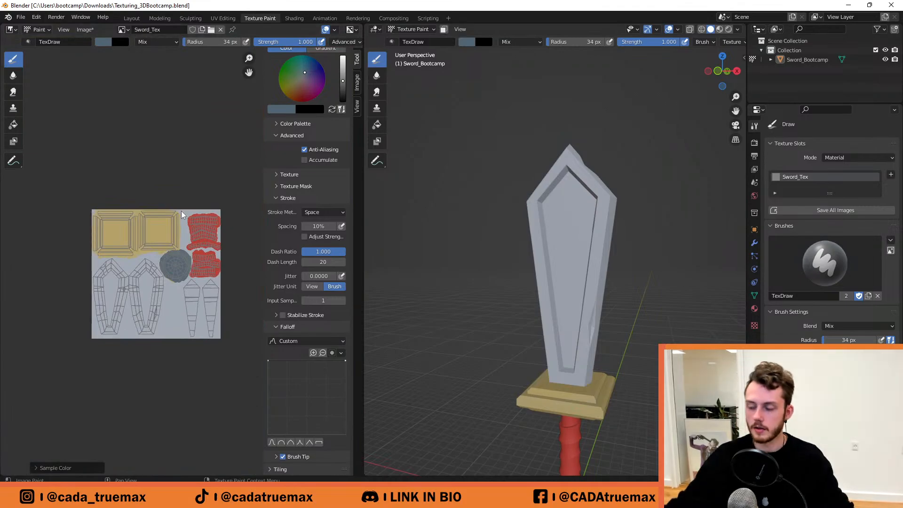
scroll(188, 266, "up", 6)
mouse_move(151, 315)
middle_mouse_down()
mouse_move(327, 156)
mouse_move(327, 171)
middle_mouse_up()
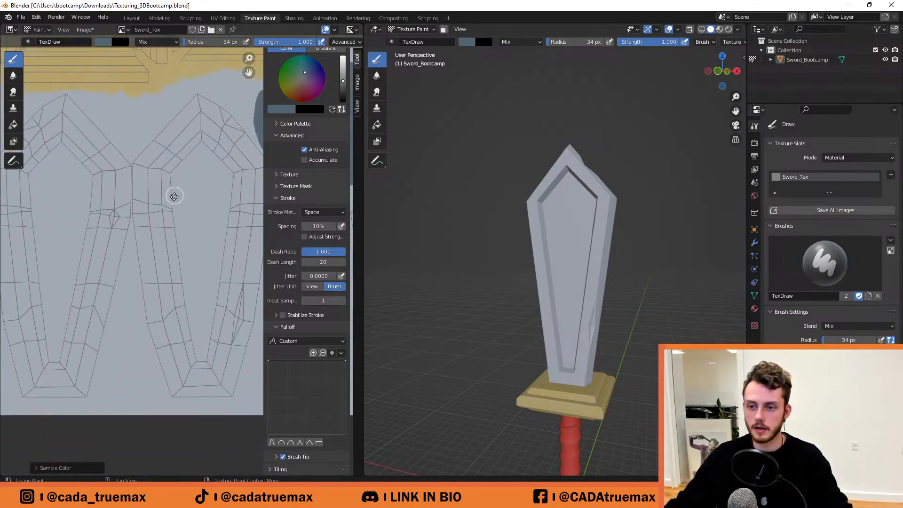
Sample the blade's light blue-grey near the diamond-shaped notch faces in the UV layout and darken the brush colour slightly.
middle_click_drag(175, 196, 116, 249)
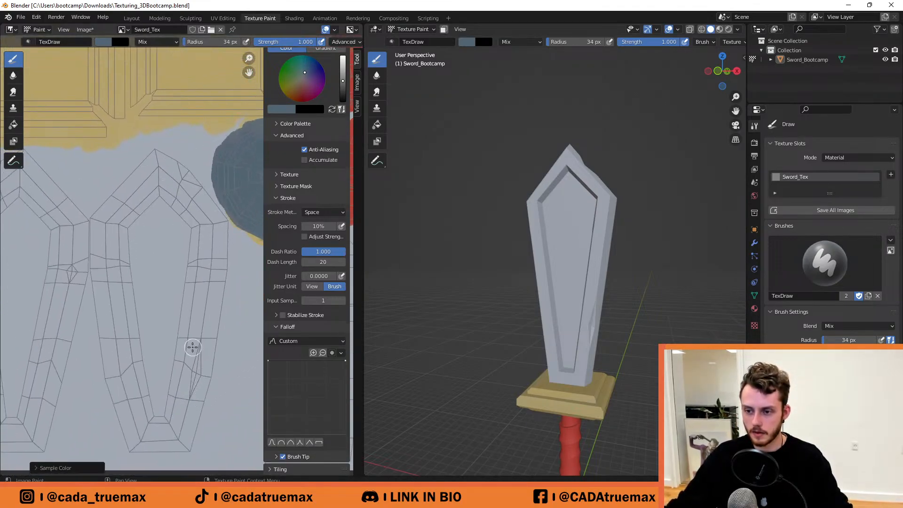
middle_click_drag(126, 321, 204, 332)
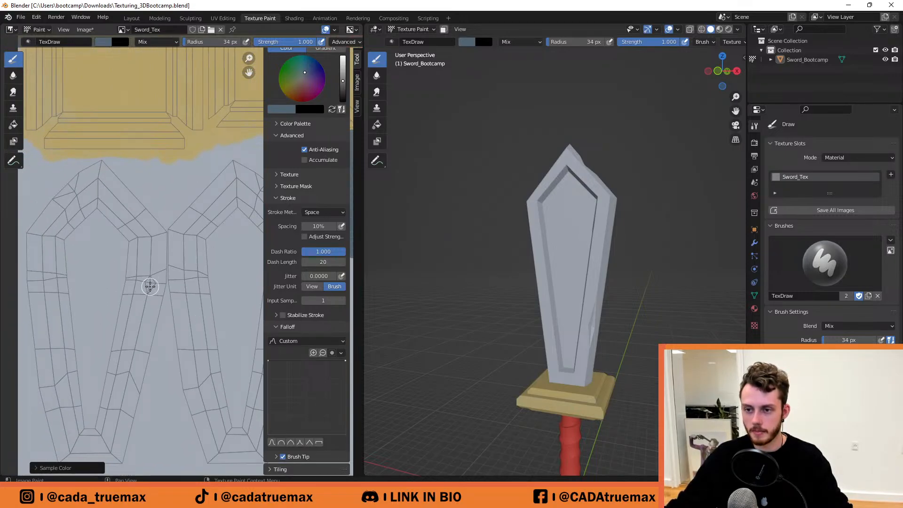
scroll(150, 286, "up", 6)
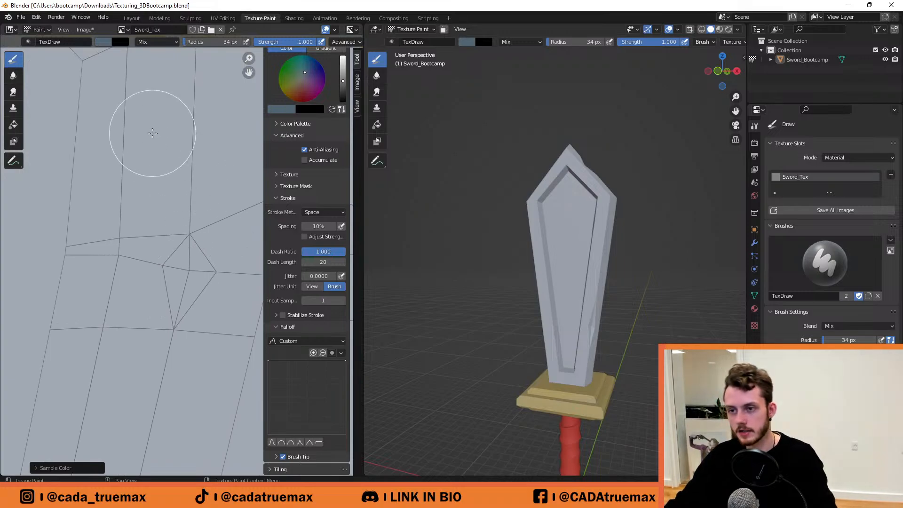
key("s")
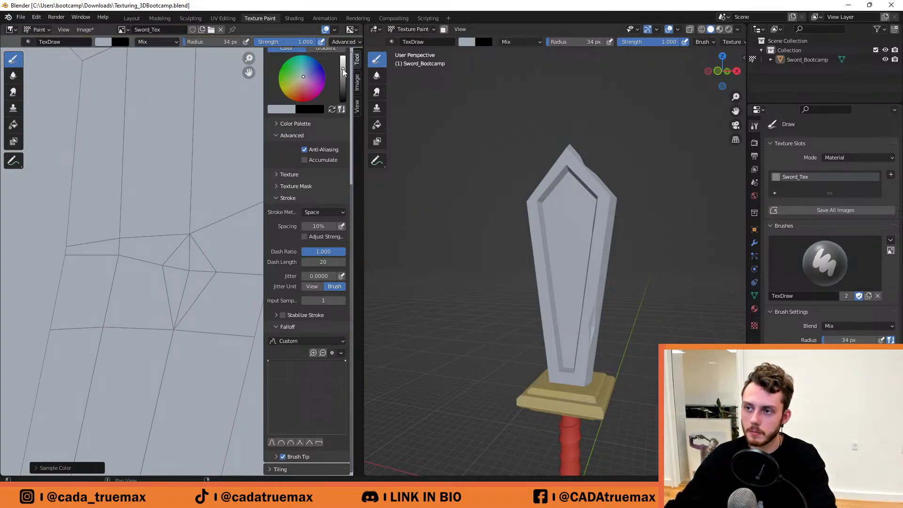
left_click_drag(343, 68, 343, 73)
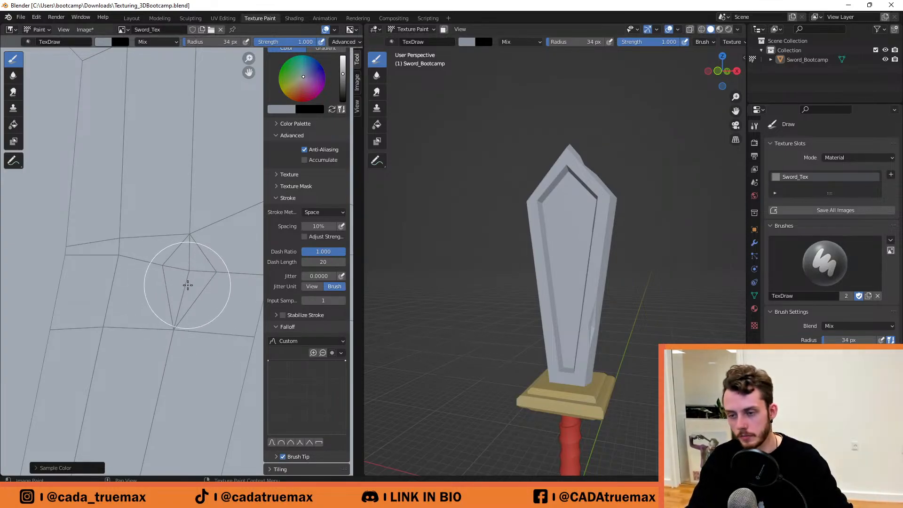
Reduce the brush radius to 7 px and paint the inside of the diamond-shaped notch faces with the darker grey.
key("f")
left_click(154, 288)
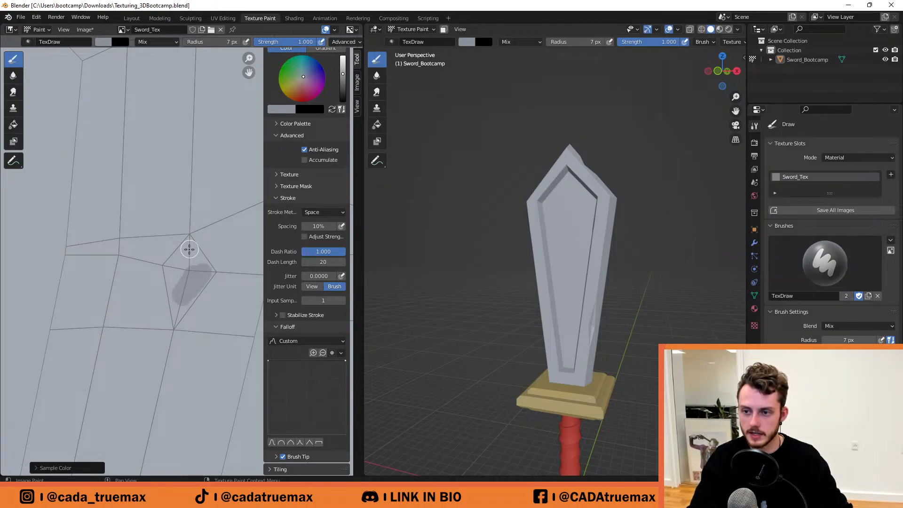
mouse_move(189, 251)
left_mouse_down()
mouse_move(186, 268)
mouse_move(190, 253)
left_mouse_up()
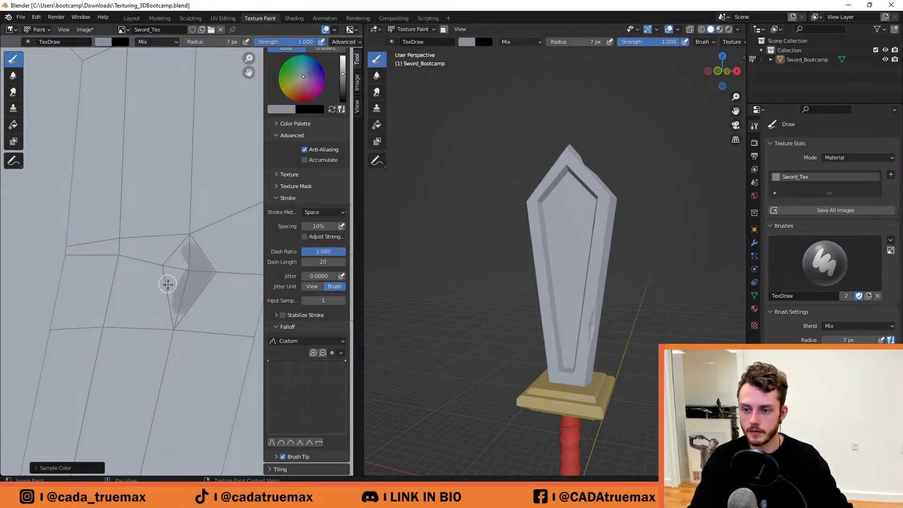
middle_click_drag(167, 285, 96, 191, "ctrl")
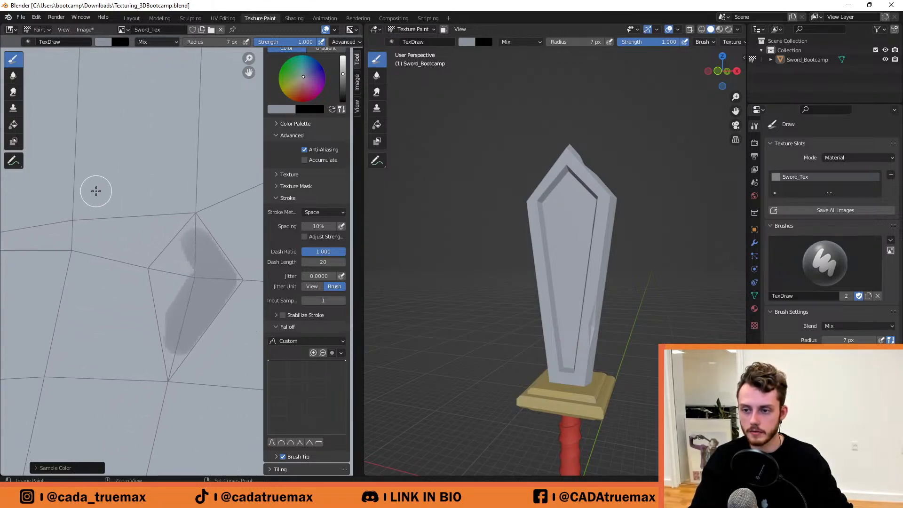
mouse_move(180, 284)
left_mouse_down()
mouse_move(186, 277)
mouse_move(188, 298)
mouse_move(173, 284)
mouse_move(177, 315)
mouse_move(168, 276)
mouse_move(177, 343)
mouse_move(177, 318)
left_mouse_up()
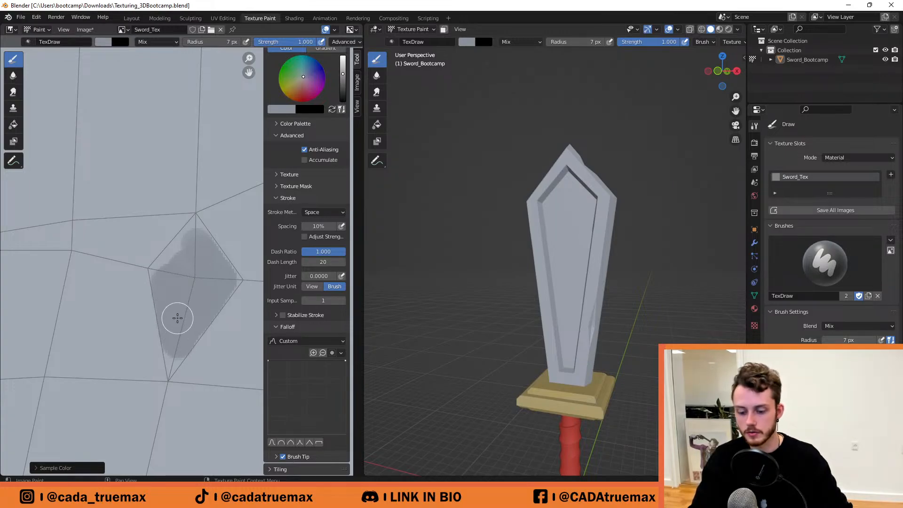
Reduce the brush radius to 1 px and fill the diamond's remaining corners and edges with the darker grey.
key("f")
left_click(169, 323)
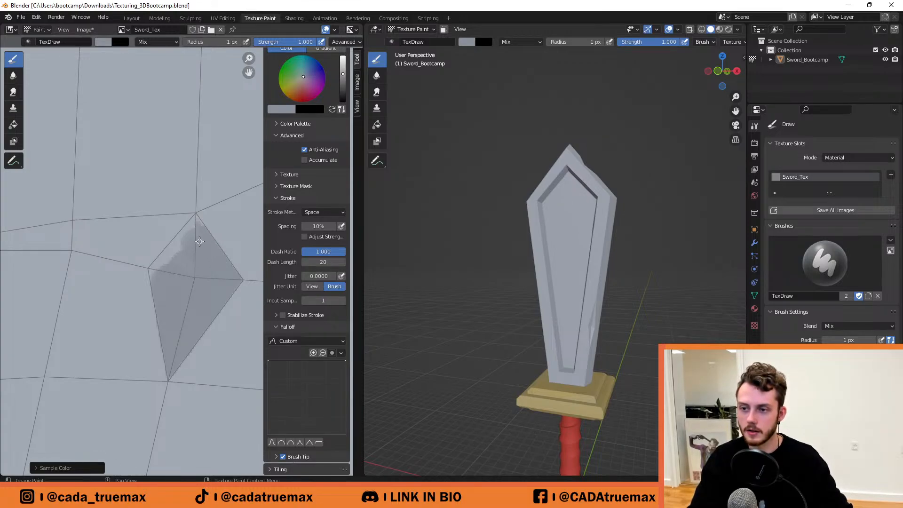
mouse_move(199, 241)
left_mouse_down()
mouse_move(192, 229)
mouse_move(165, 272)
mouse_move(160, 262)
left_mouse_up()
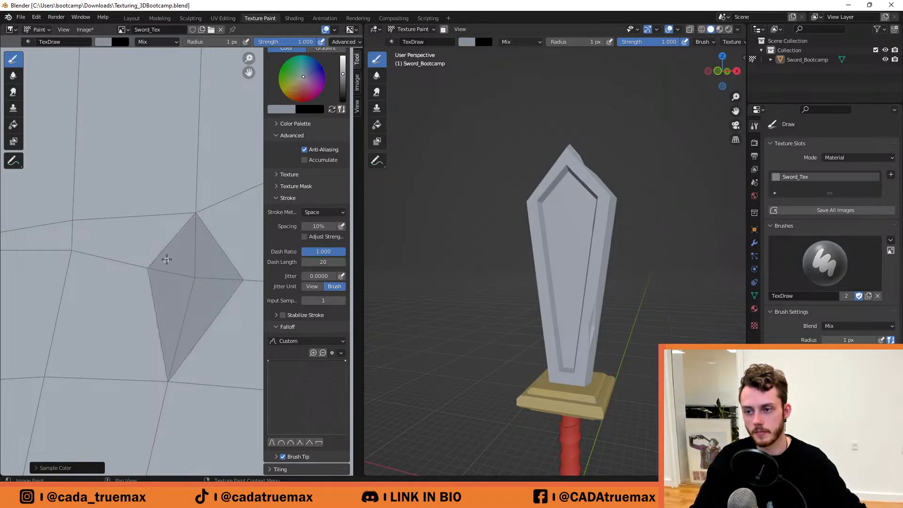
Switch the viewport lighting to Flat and examine the painted notch on the sword's blade.
mouse_move(179, 259)
middle_mouse_down("ctrl")
mouse_move(75, 236)
mouse_move(209, 431)
mouse_move(178, 334)
mouse_move(213, 461)
mouse_move(196, 408)
mouse_move(198, 425)
mouse_move(201, 407)
middle_mouse_up("ctrl")
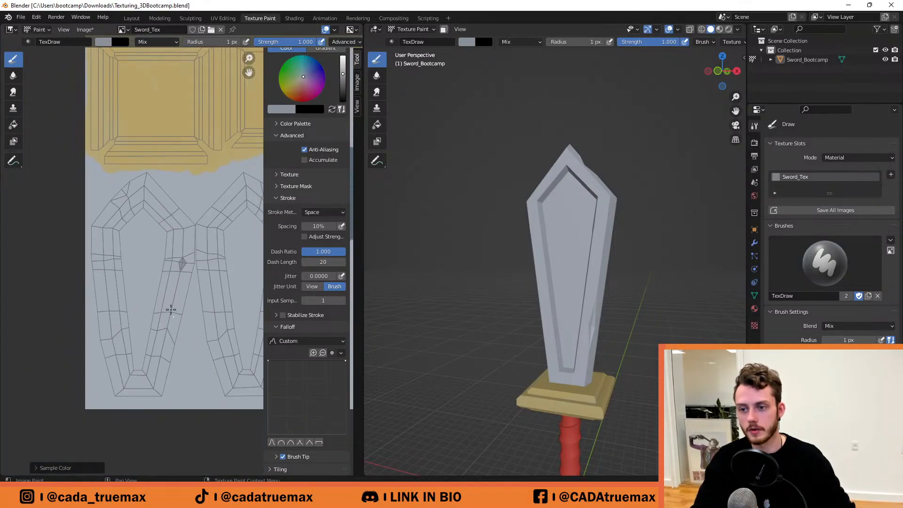
middle_click_drag(682, 90, 612, 264)
scroll(553, 241, "up", 4)
scroll(553, 241, "up", 2)
scroll(554, 240, "down", 2)
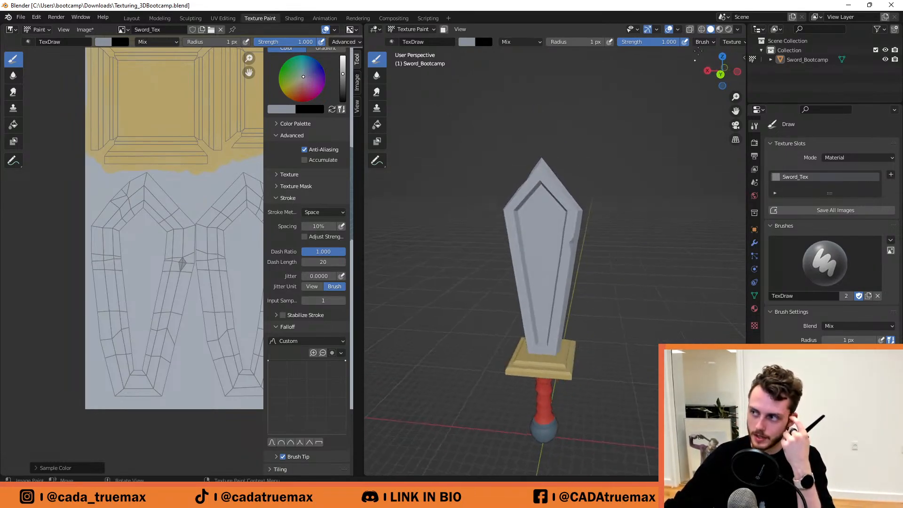
left_click(737, 29)
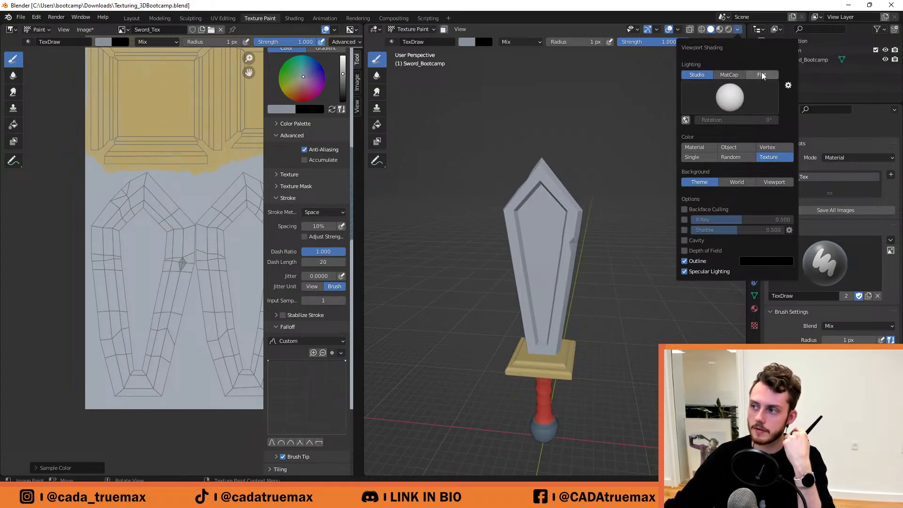
left_click(771, 80)
mouse_move(573, 269)
middle_mouse_down()
mouse_move(589, 223)
mouse_move(590, 254)
mouse_move(577, 267)
mouse_move(589, 272)
middle_mouse_up()
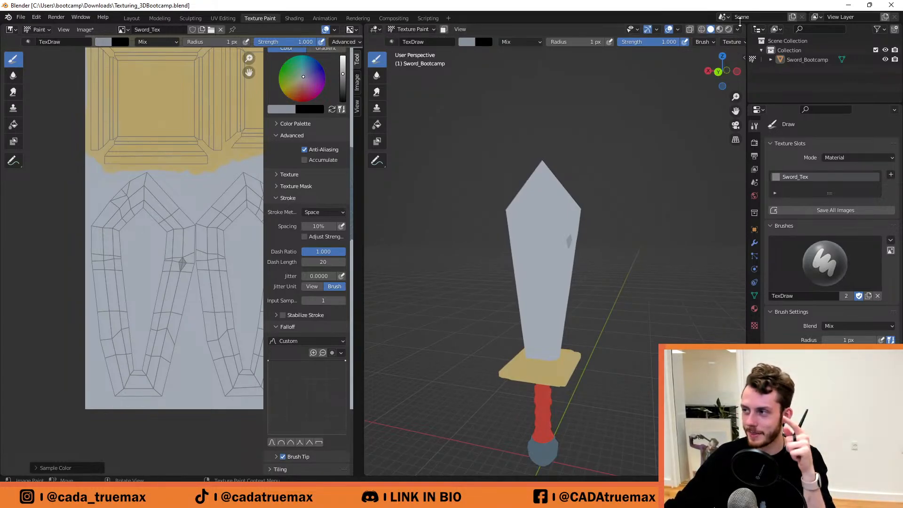
Preview the sword with MatCap lighting and set the viewport lighting back to Studio.
left_click(738, 29)
left_click(729, 75)
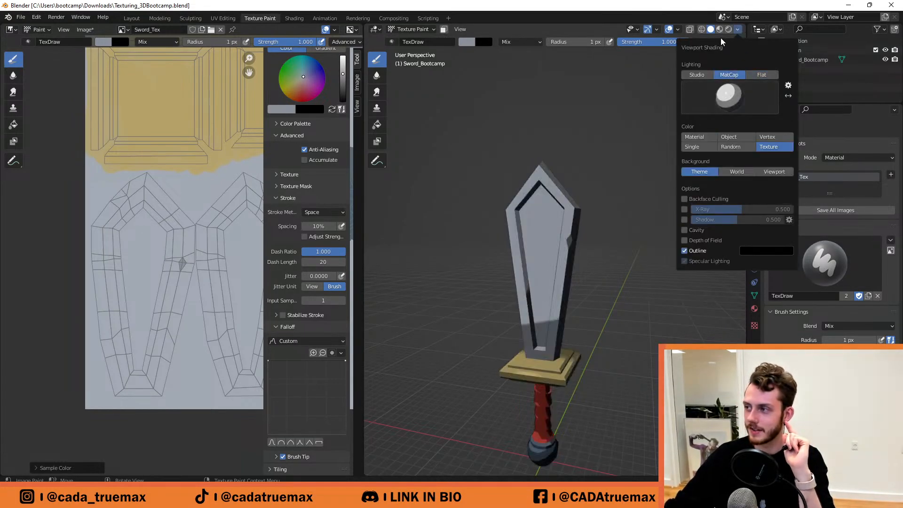
mouse_move(597, 173)
middle_mouse_down()
mouse_move(617, 157)
mouse_move(572, 191)
mouse_move(601, 174)
middle_mouse_up()
left_click(738, 29)
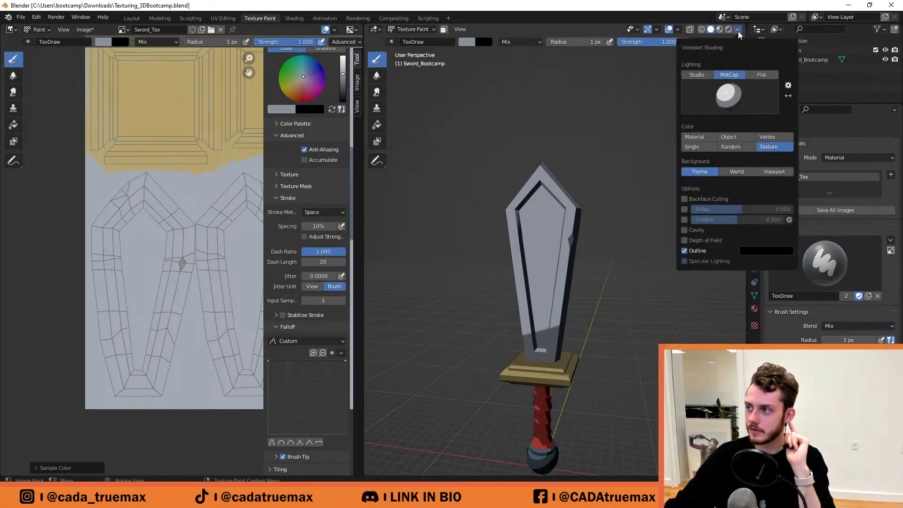
left_click(696, 75)
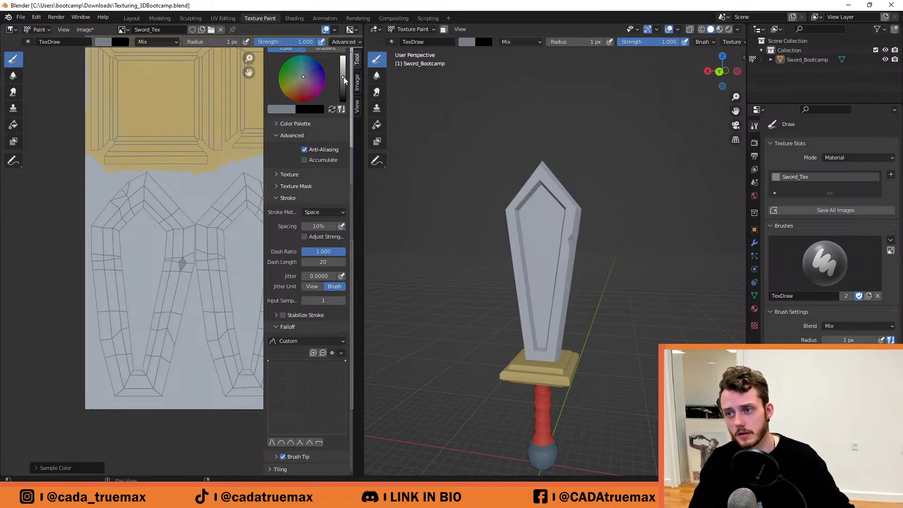
Darken the brush grey further and repaint the whole diamond-shaped notch on the blade UV with it.
scroll(156, 309, "up", 3)
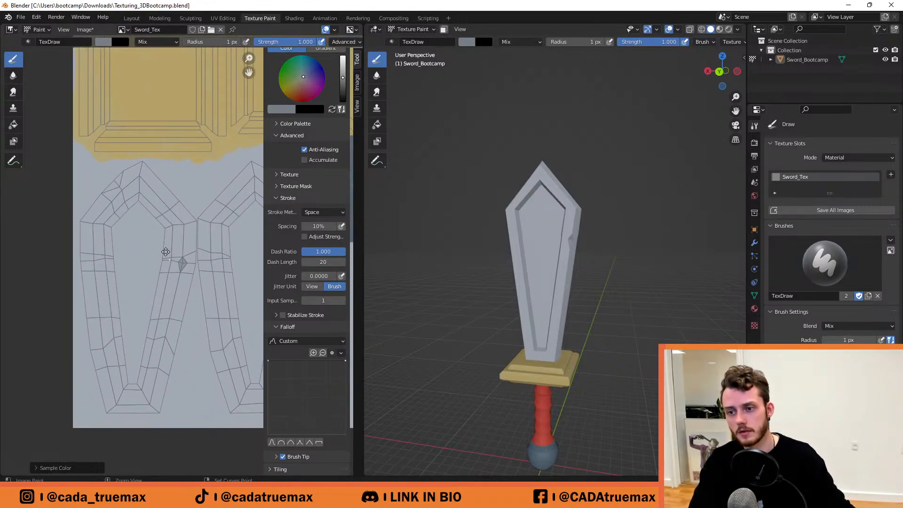
scroll(166, 252, "up", 2)
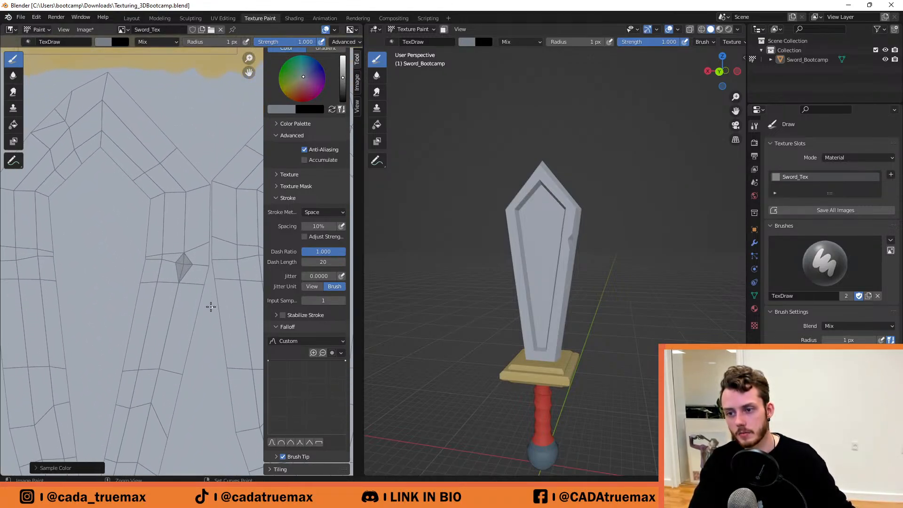
scroll(181, 258, "up", 3)
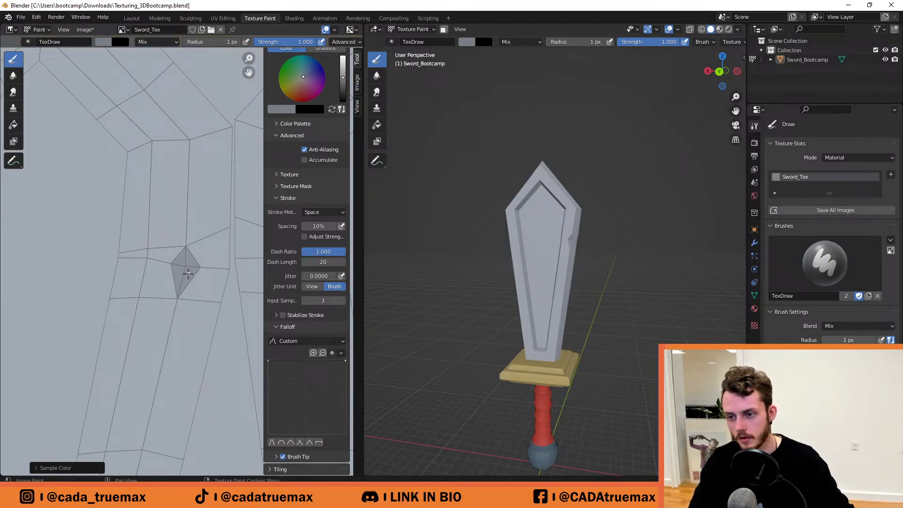
middle_click_drag(182, 262, 88, 126, "ctrl")
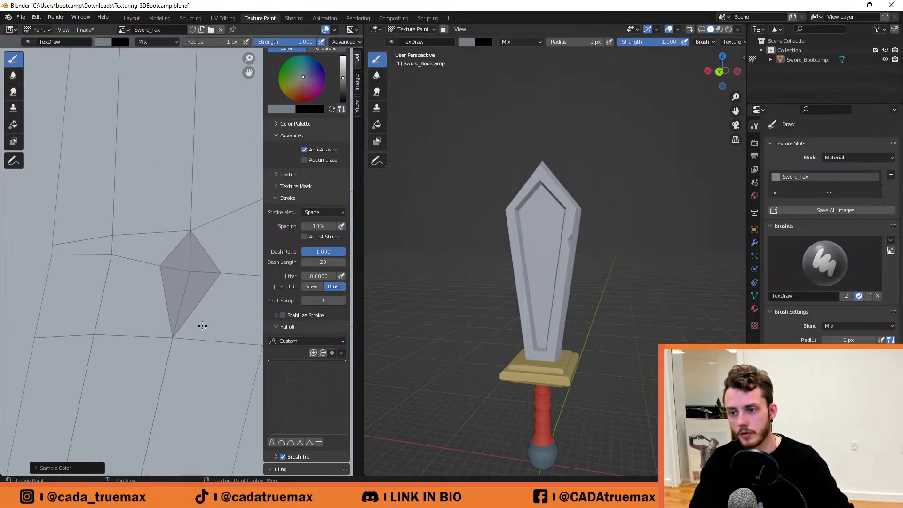
mouse_move(197, 266)
left_mouse_down()
mouse_move(204, 274)
mouse_move(183, 315)
mouse_move(165, 273)
mouse_move(171, 316)
left_mouse_up()
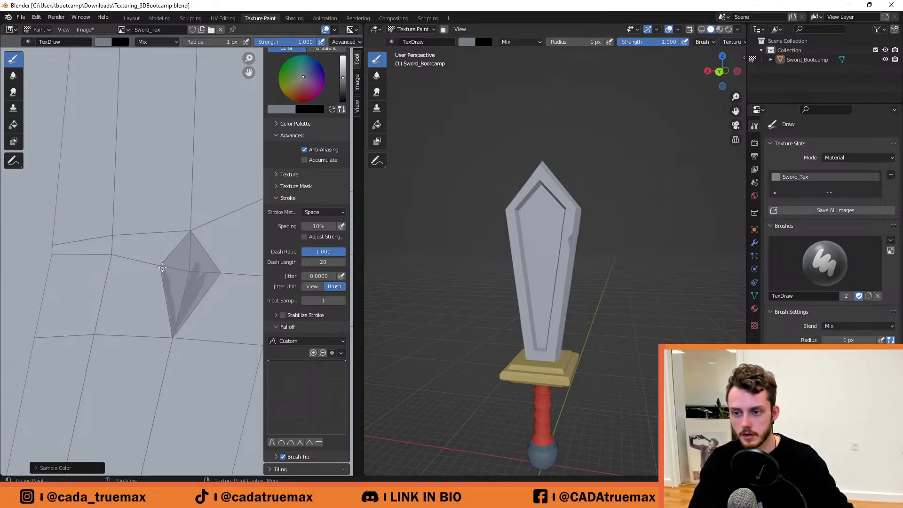
mouse_move(164, 265)
left_mouse_down()
mouse_move(183, 244)
mouse_move(164, 270)
mouse_move(181, 292)
mouse_move(190, 282)
mouse_move(194, 289)
left_mouse_up()
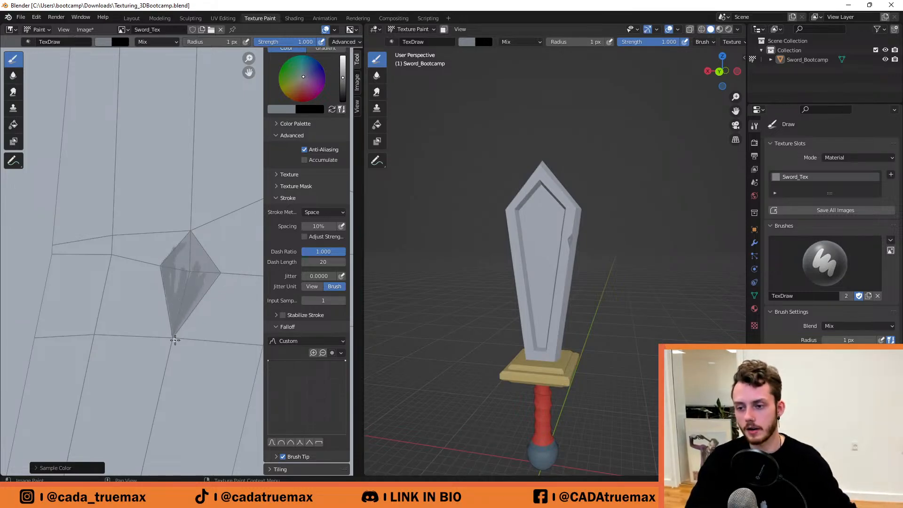
mouse_move(182, 315)
left_mouse_down()
mouse_move(193, 302)
mouse_move(179, 324)
left_mouse_up()
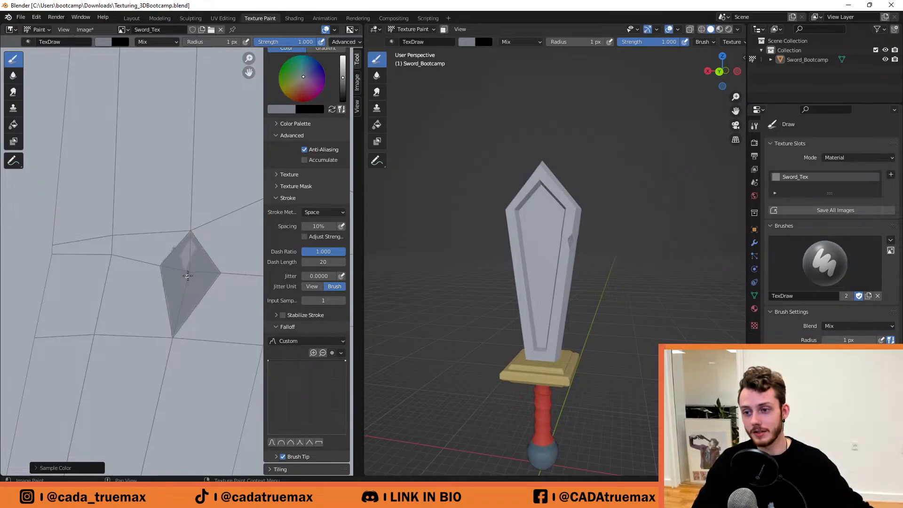
mouse_move(190, 263)
left_mouse_down()
mouse_move(190, 238)
mouse_move(176, 262)
left_mouse_up()
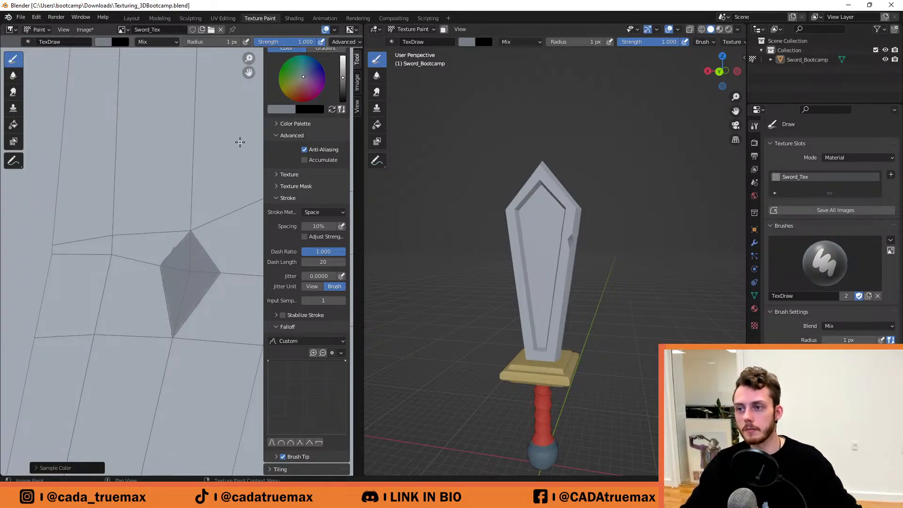
Swap to the black secondary colour, try test strokes beside the diamond and undo them.
key("x")
key("x")
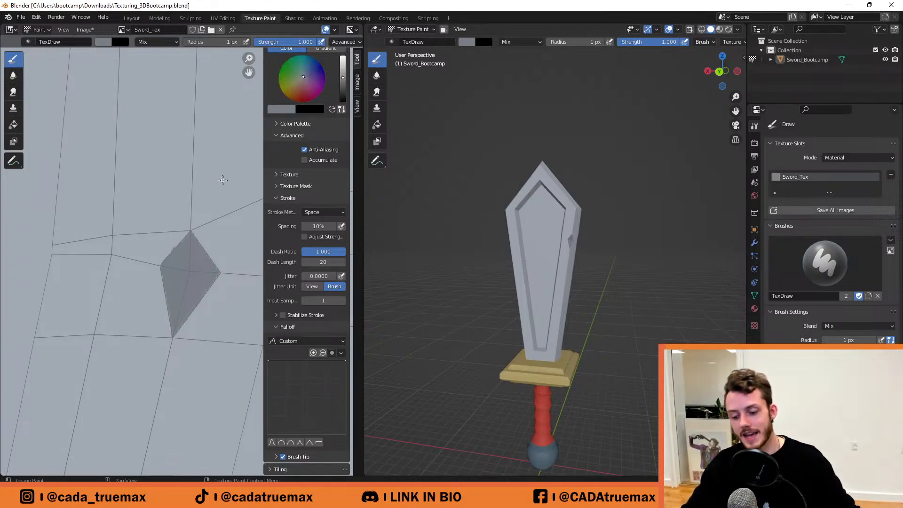
key("x")
left_click_drag(204, 192, 229, 260)
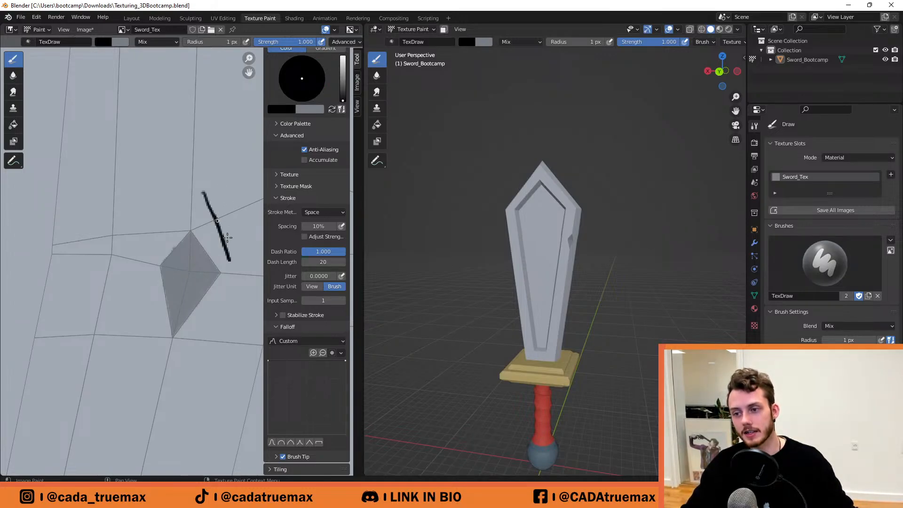
left_click_drag(216, 218, 242, 279)
key("ctrl+z")
key("ctrl+z")
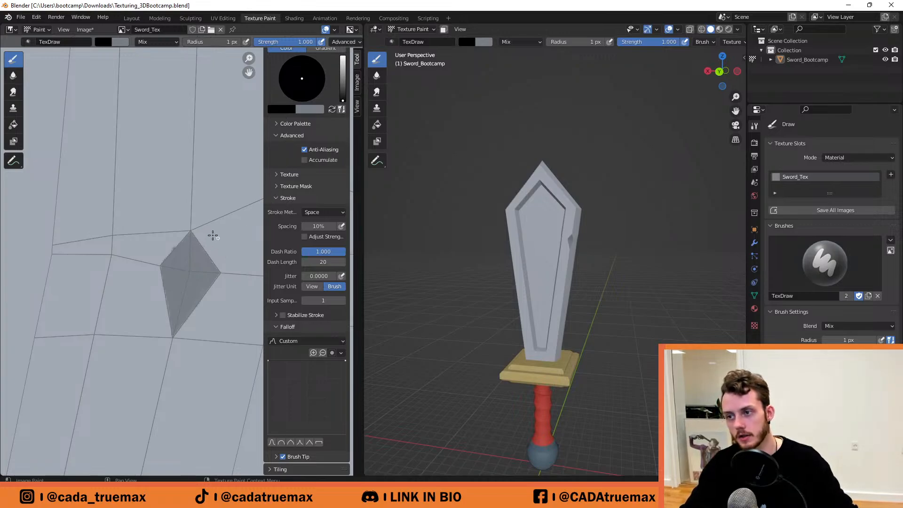
Replace black with the blade's sampled light grey, pairing it with the notch's dark grey as primary and secondary colours.
key("x")
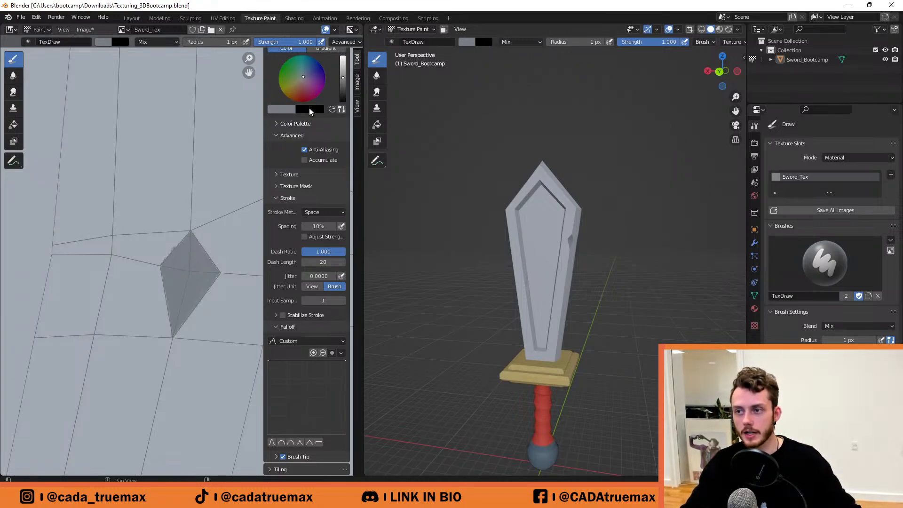
key("x")
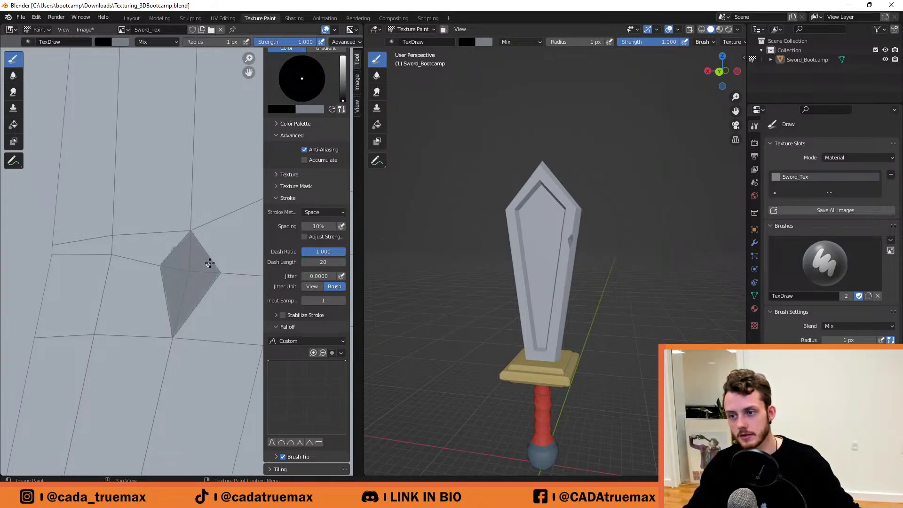
key("s")
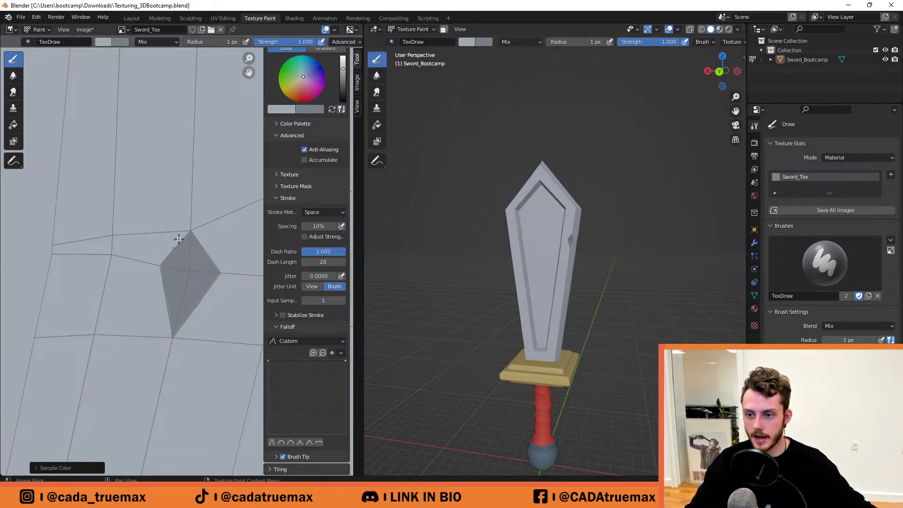
key("s")
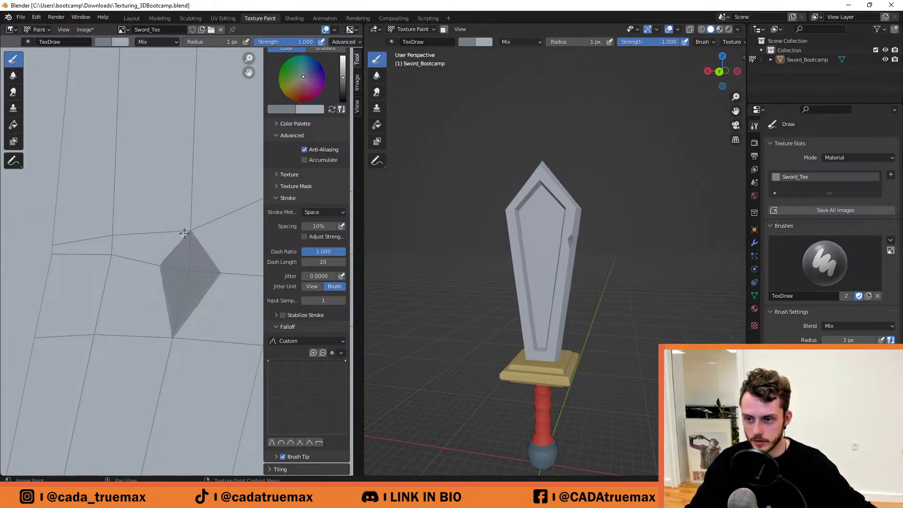
Extend the dark grey along the diamond's upper-left edge and trim the overspill with the light blade grey.
left_click_drag(160, 262, 152, 272)
key("x")
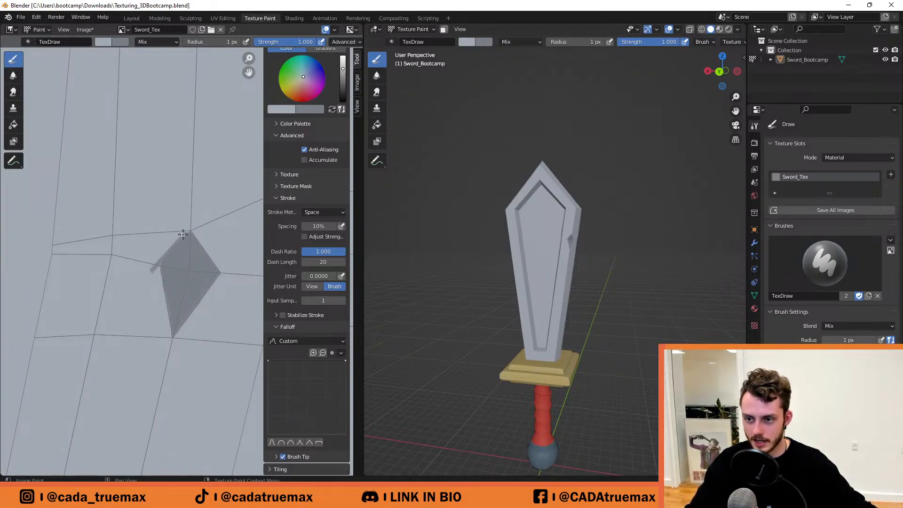
left_click_drag(184, 235, 145, 277)
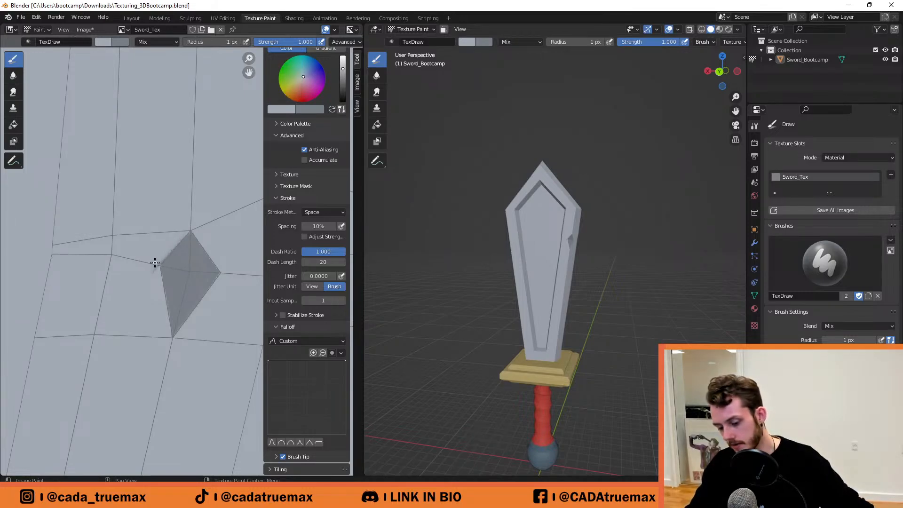
Undo the last trimming strokes at the left corner of the diamond-shaped notch.
key("ctrl+z")
key("ctrl+z")
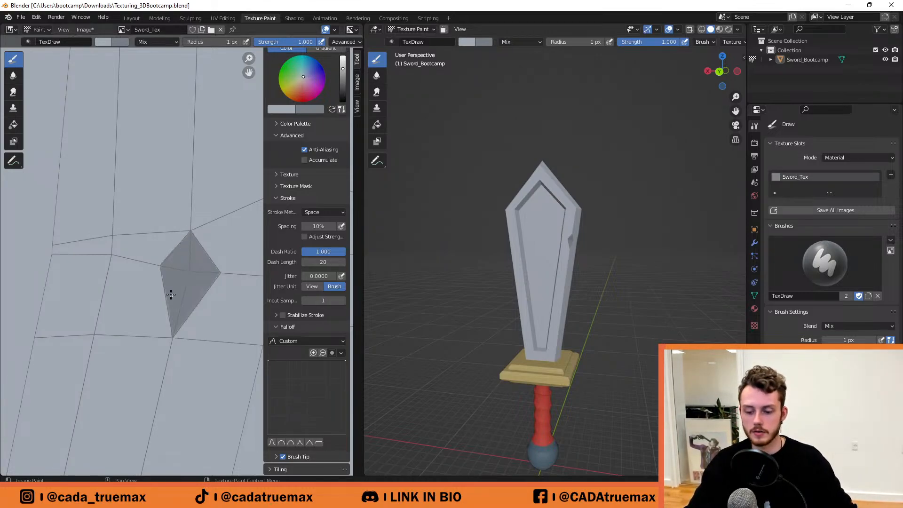
Paint the lower half of the long narrow notch on the second blade UV dark grey, following the UV lines.
middle_click_drag(196, 324, 142, 228)
middle_click_drag(214, 339, 131, 244)
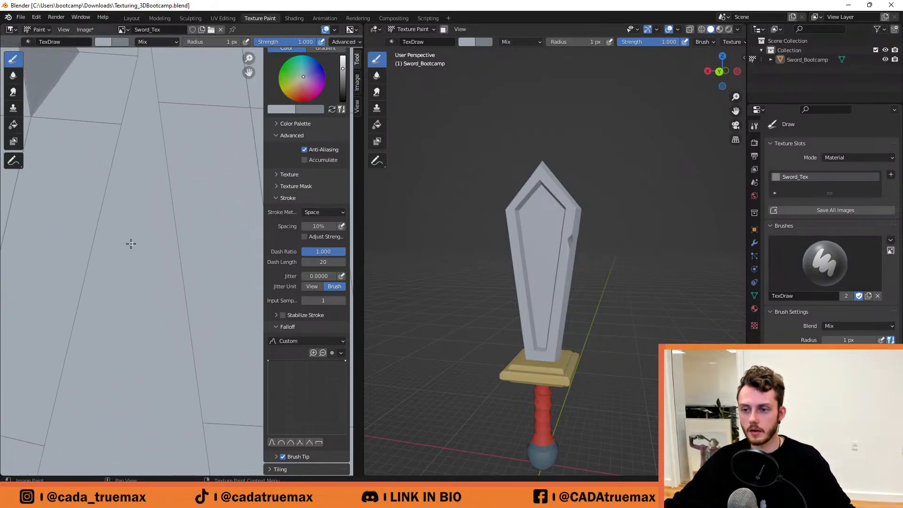
scroll(131, 244, "down", 8)
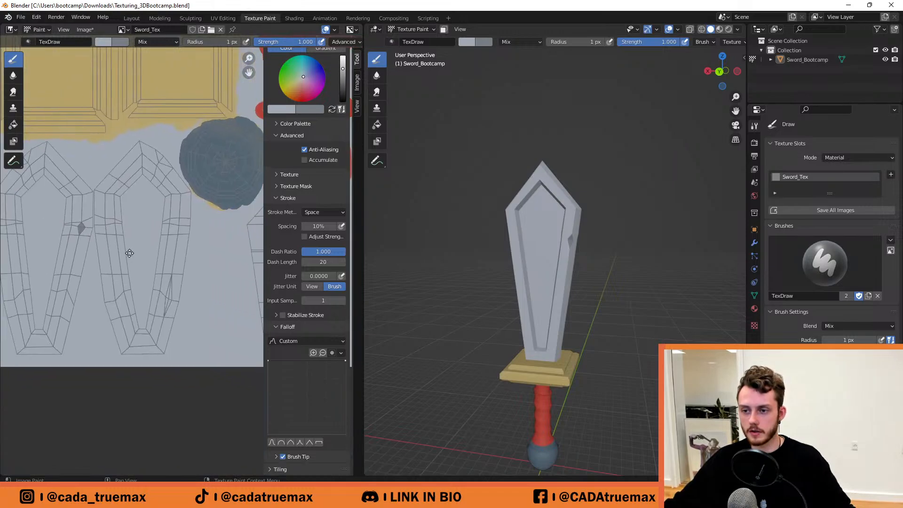
scroll(130, 253, "up", 8)
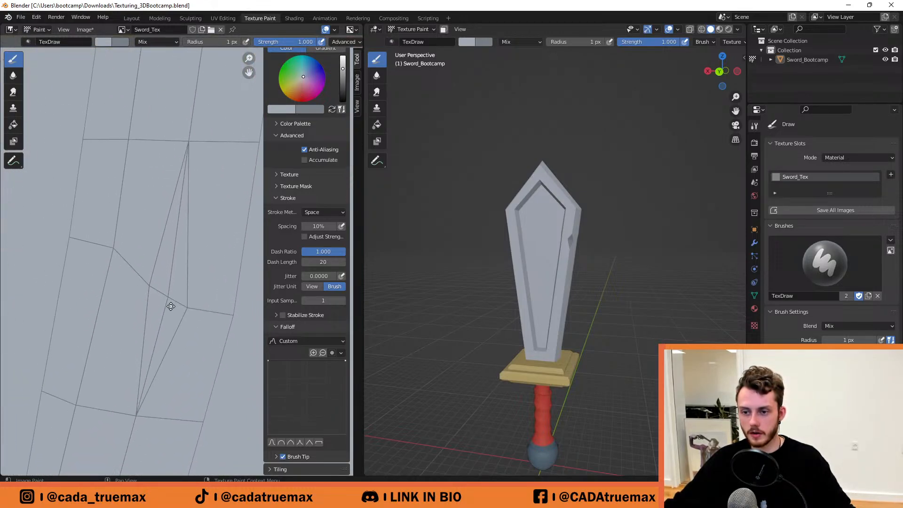
middle_click_drag(171, 306, 175, 305)
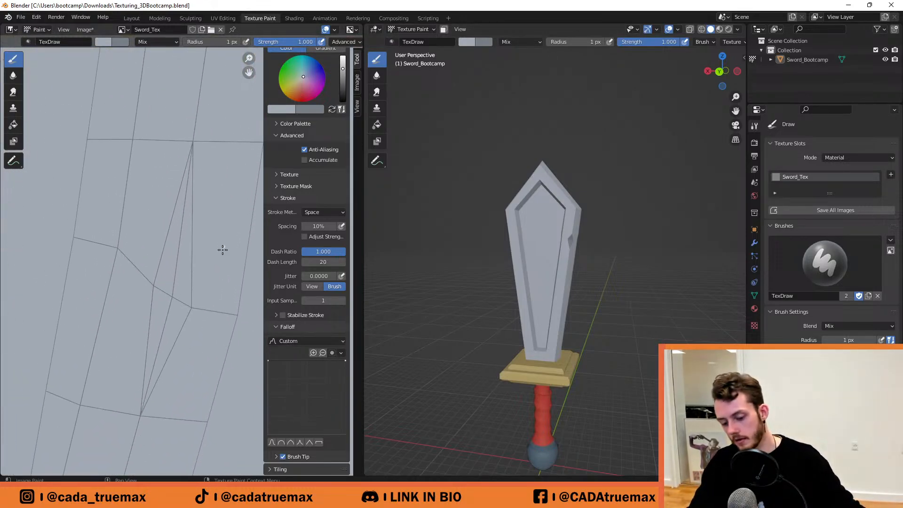
mouse_move(167, 347)
left_mouse_down()
mouse_move(178, 314)
mouse_move(181, 325)
mouse_move(179, 301)
left_mouse_up()
mouse_move(177, 270)
left_mouse_down()
mouse_move(142, 404)
mouse_move(156, 376)
mouse_move(153, 382)
left_mouse_up()
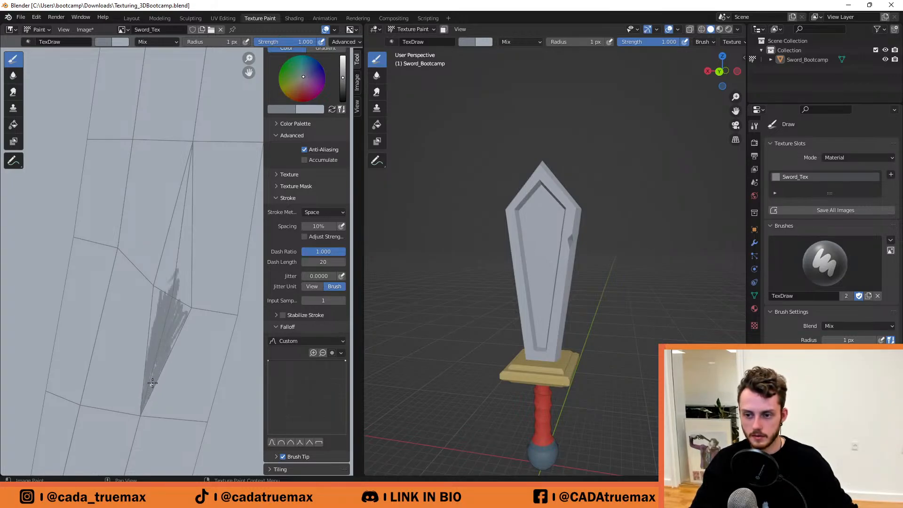
mouse_move(177, 326)
left_mouse_down()
mouse_move(185, 280)
mouse_move(175, 331)
mouse_move(174, 278)
mouse_move(165, 286)
left_mouse_up()
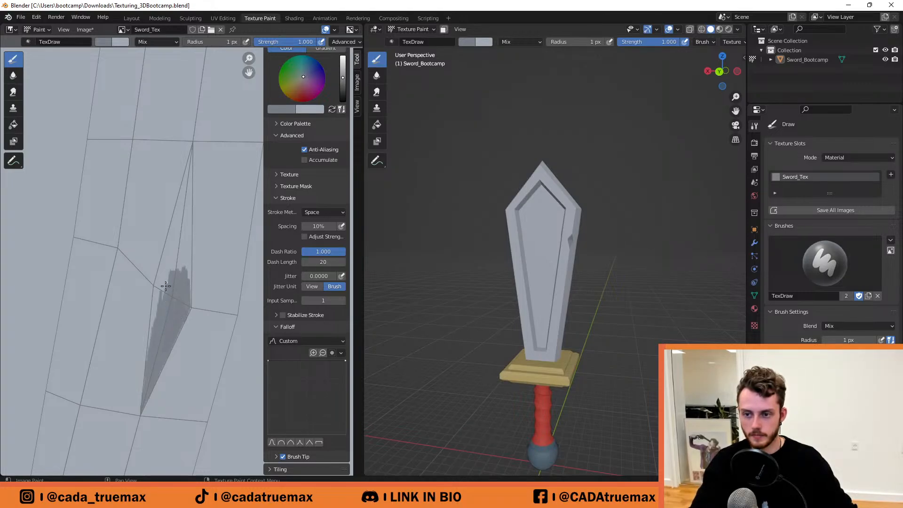
mouse_move(156, 332)
left_mouse_down()
mouse_move(153, 341)
mouse_move(153, 323)
left_mouse_up()
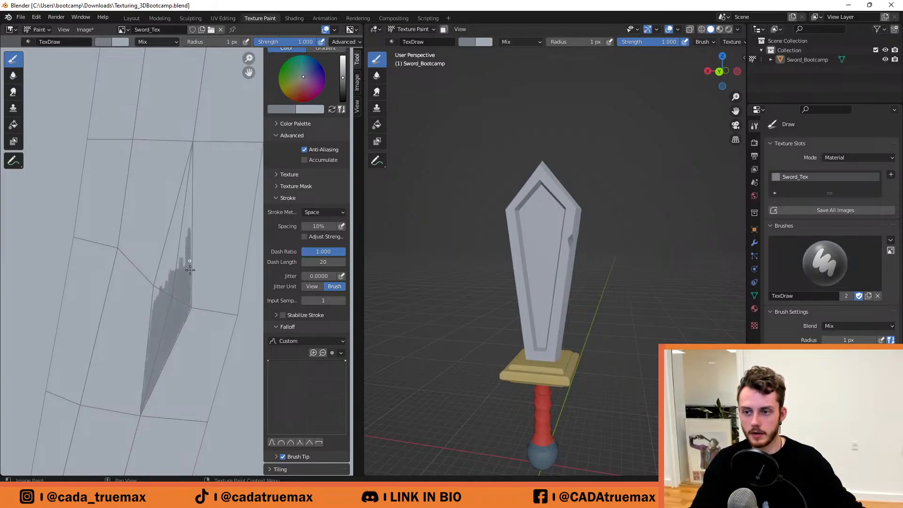
Extend the dark grey through the upper half of the narrow notch to its pointed tip.
mouse_move(183, 268)
left_mouse_down()
mouse_move(177, 263)
mouse_move(162, 284)
mouse_move(160, 275)
left_mouse_up()
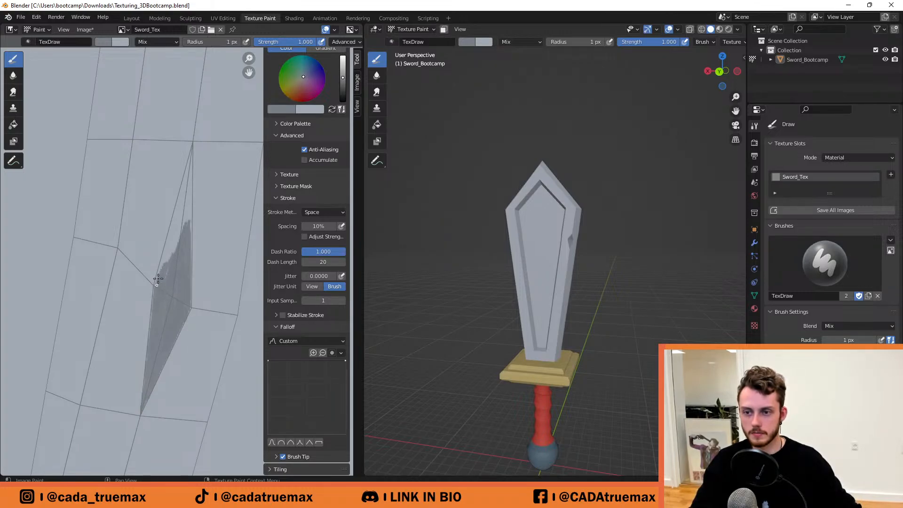
mouse_move(162, 272)
left_mouse_down()
mouse_move(173, 261)
mouse_move(163, 264)
mouse_move(167, 244)
left_mouse_up()
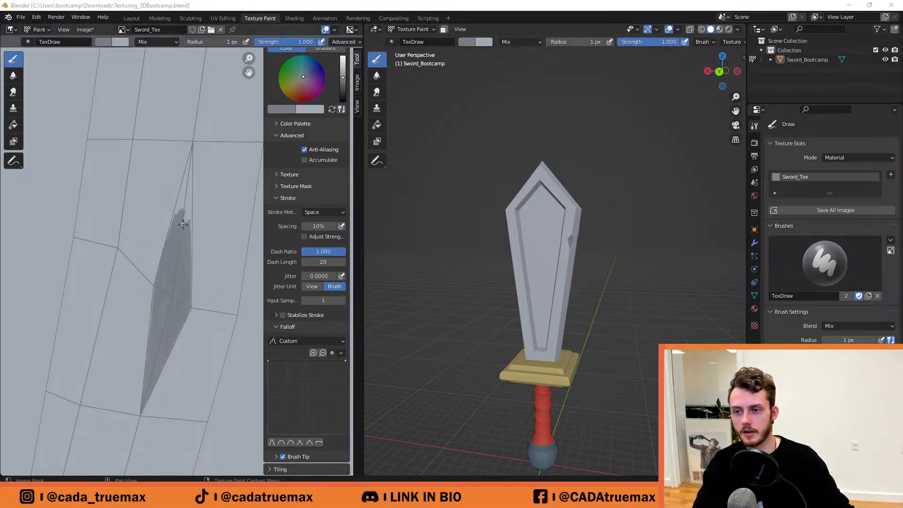
left_click_drag(183, 225, 186, 194)
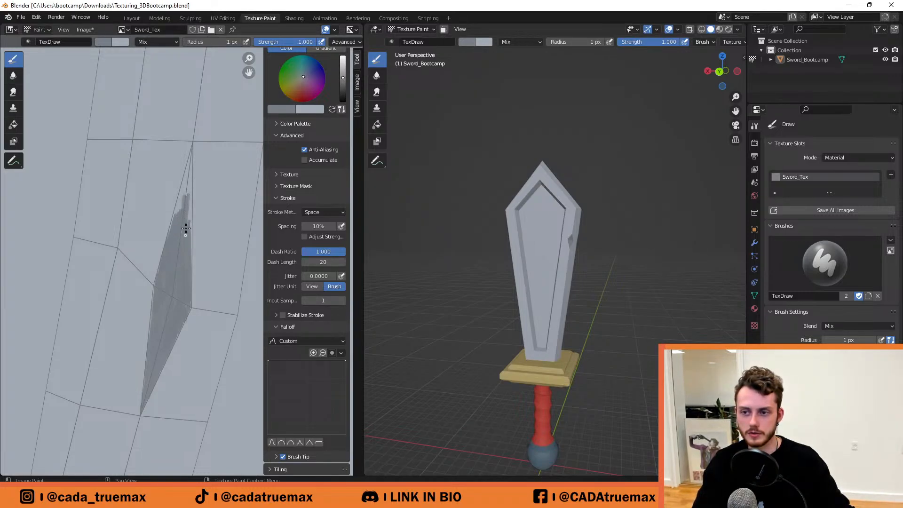
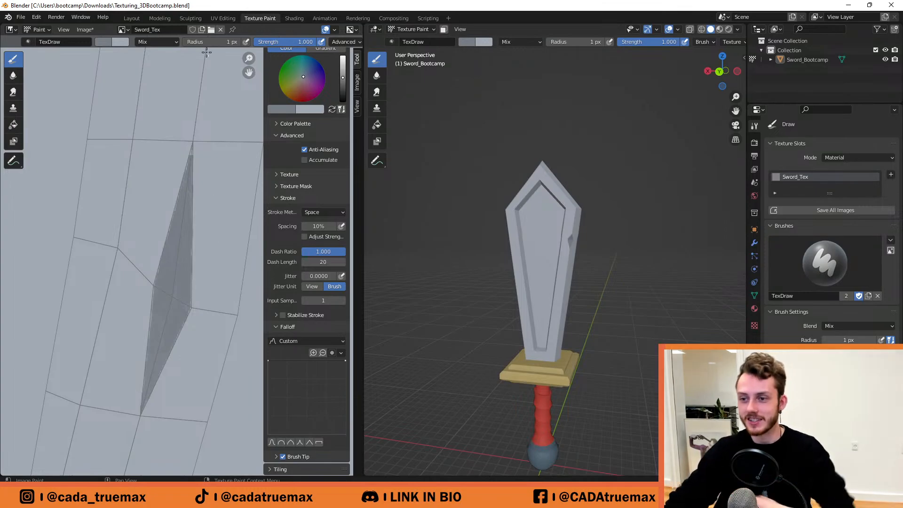
scroll(201, 132, "up", 3)
middle_click_drag(201, 132, 183, 220)
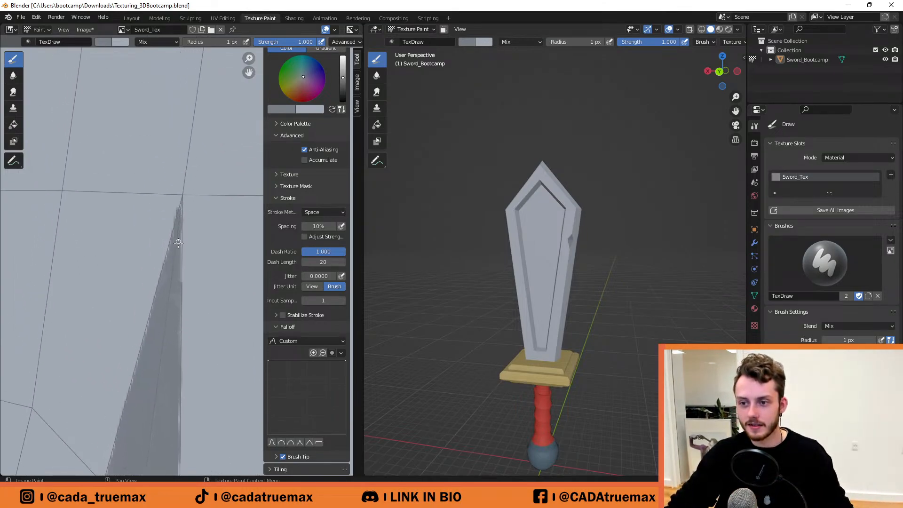
scroll(168, 315, "down", 5)
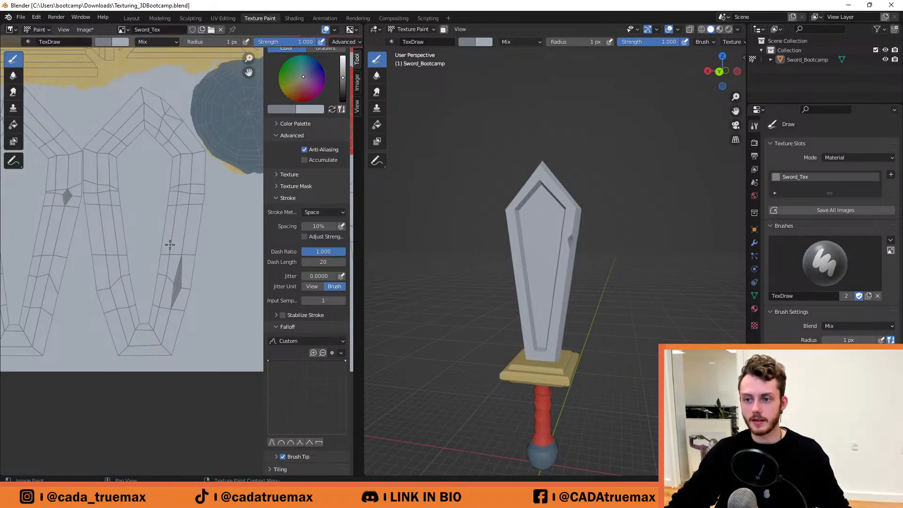
Outline the two inner edges of the notch near the second blade UV's tip in dark grey.
scroll(166, 344, "up", 2)
scroll(166, 345, "up", 6)
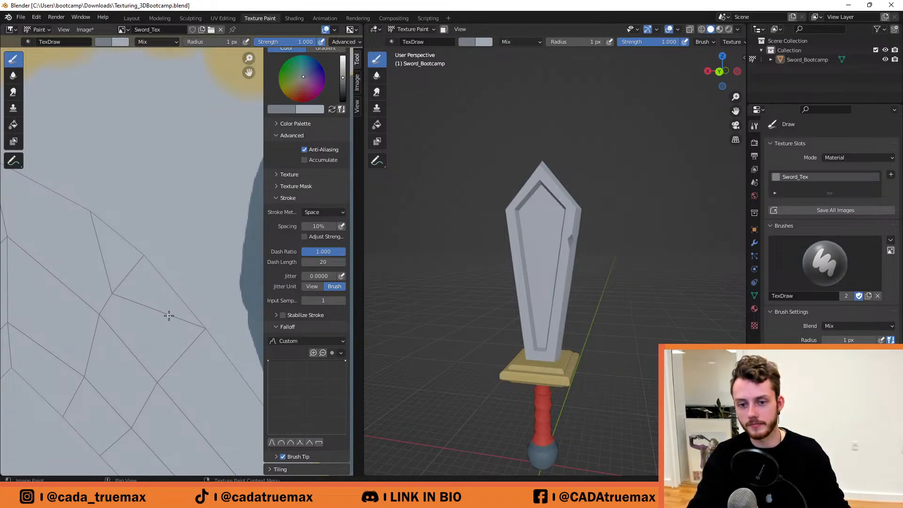
left_click_drag(148, 272, 184, 313)
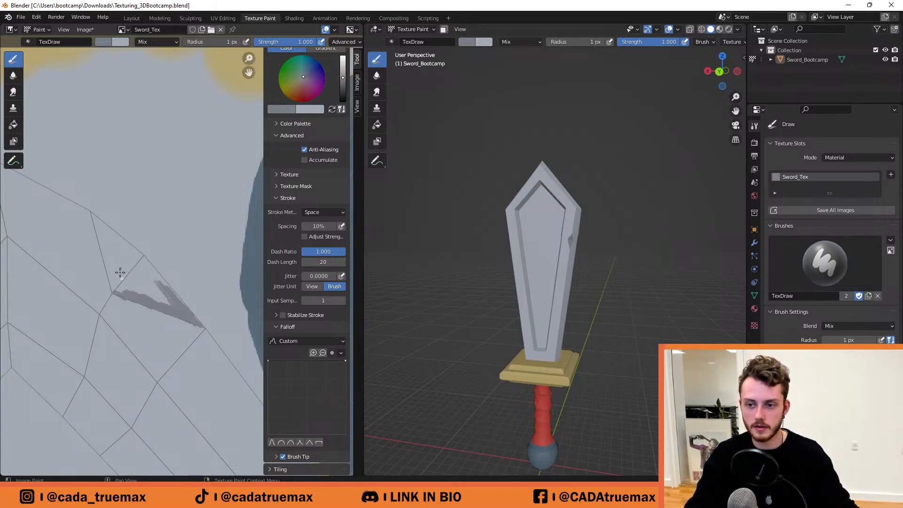
left_click_drag(113, 291, 102, 248)
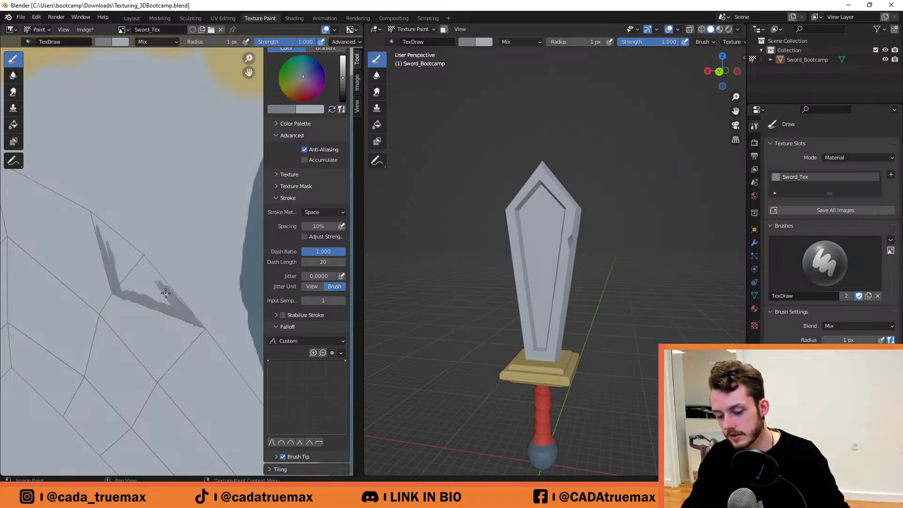
Enlarge the brush radius to 7 px and fill the notch near the second blade's tip with dark grey.
key("f")
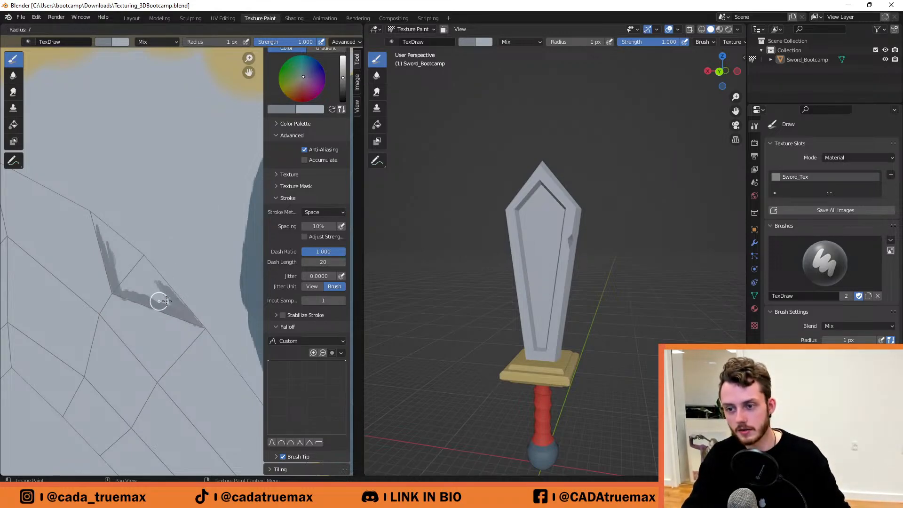
left_click(167, 301)
mouse_move(182, 301)
left_mouse_down()
mouse_move(195, 325)
mouse_move(119, 256)
mouse_move(121, 274)
mouse_move(96, 208)
mouse_move(119, 276)
mouse_move(169, 302)
mouse_move(111, 228)
mouse_move(157, 296)
mouse_move(117, 288)
mouse_move(193, 326)
mouse_move(100, 238)
mouse_move(88, 201)
mouse_move(117, 292)
left_mouse_up()
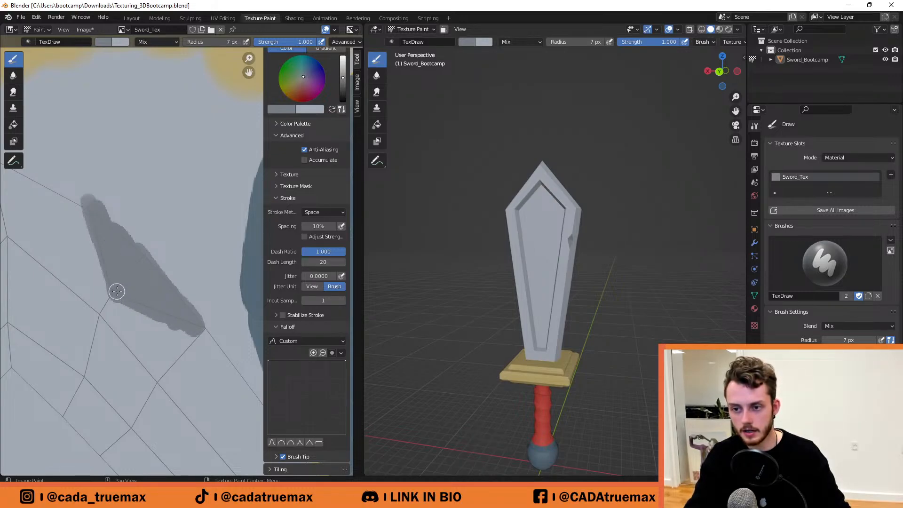
Swap to the light blade grey and trim the overspill along the inner edges of the tip notch.
key("s")
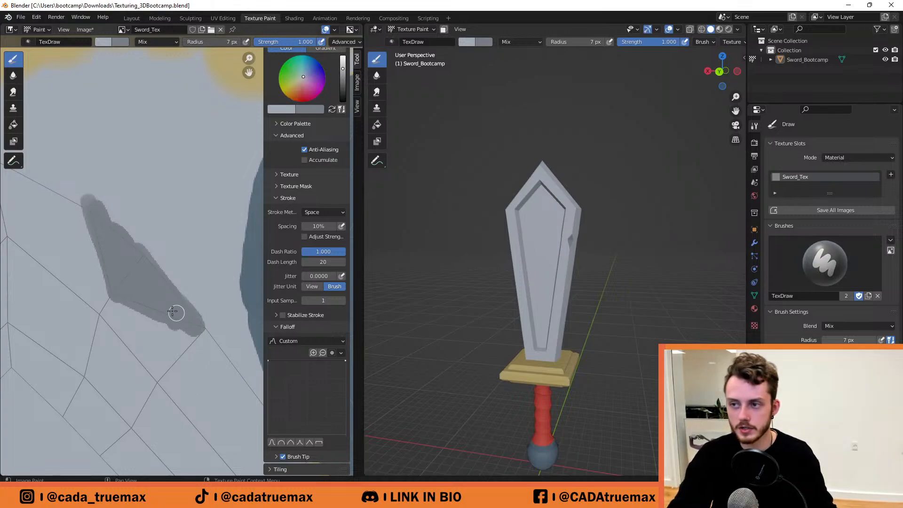
mouse_move(112, 295)
left_mouse_down()
mouse_move(129, 317)
mouse_move(106, 302)
mouse_move(201, 342)
mouse_move(99, 298)
mouse_move(201, 338)
mouse_move(99, 298)
mouse_move(199, 334)
mouse_move(144, 327)
mouse_move(120, 304)
mouse_move(221, 347)
left_mouse_up()
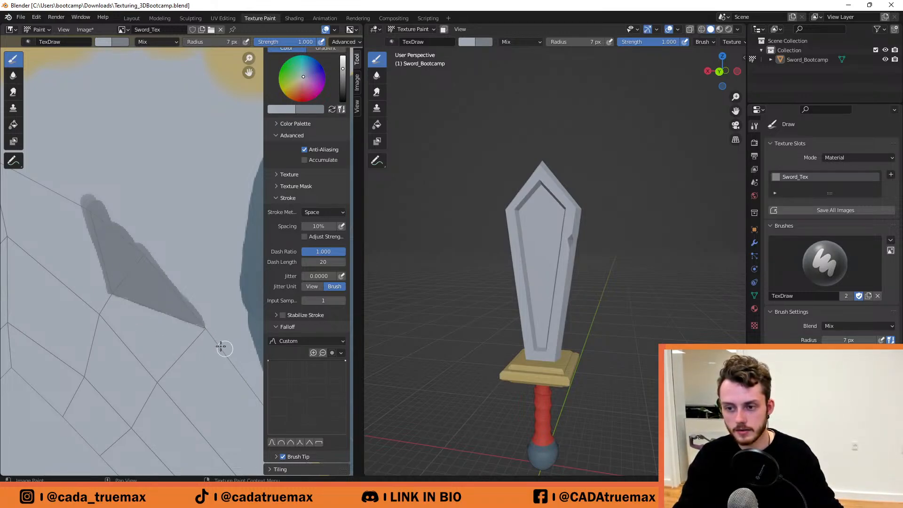
mouse_move(96, 258)
left_mouse_down()
mouse_move(105, 298)
mouse_move(73, 199)
mouse_move(111, 330)
mouse_move(98, 295)
mouse_move(94, 302)
mouse_move(79, 199)
mouse_move(91, 259)
mouse_move(81, 214)
left_mouse_up()
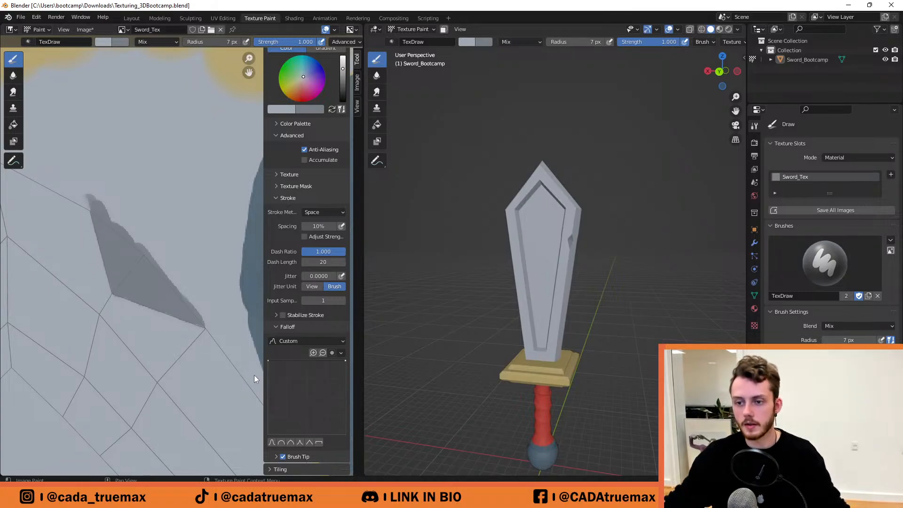
Fill the matching tip notch on the first blade UV with dark grey, with the model turned to show that notch.
scroll(137, 220, "down", 3)
scroll(150, 243, "down", 5)
middle_click_drag(111, 297, 164, 263)
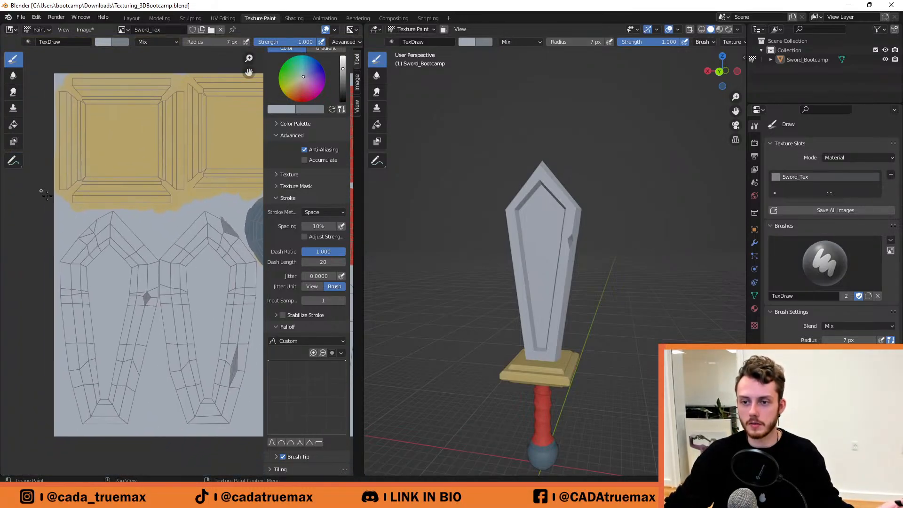
scroll(164, 263, "up", 5)
middle_click_drag(61, 225, 253, 303)
scroll(43, 217, "up", 3)
middle_click_drag(44, 221, 258, 285)
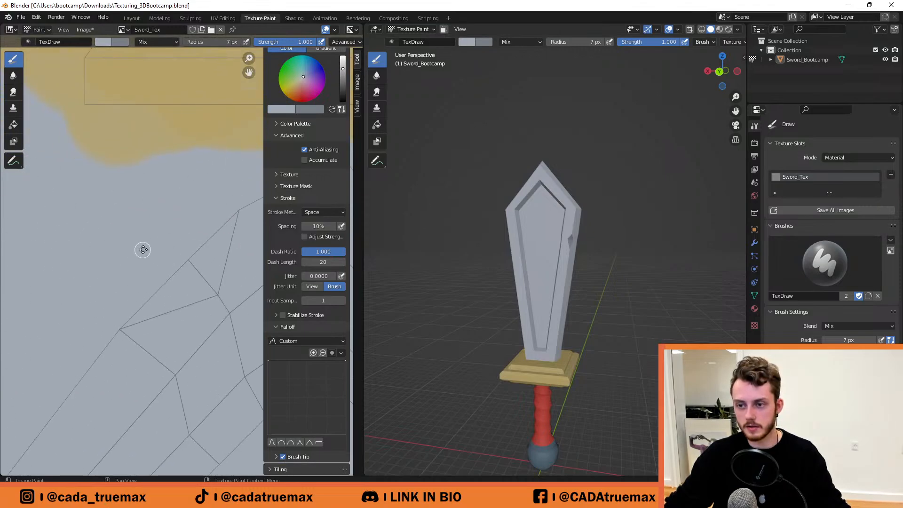
middle_click_drag(143, 249, 98, 246)
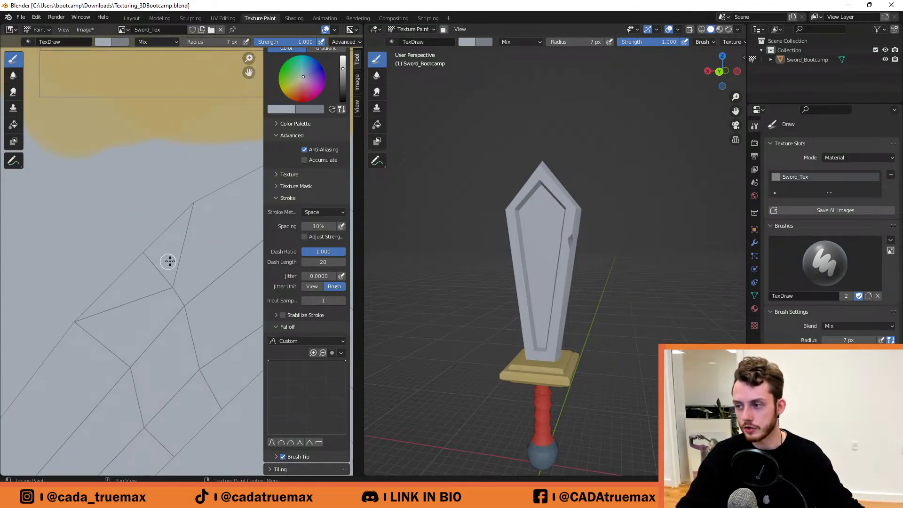
middle_click_drag(618, 324, 607, 306)
scroll(607, 306, "up", 2)
middle_click_drag(624, 162, 570, 157)
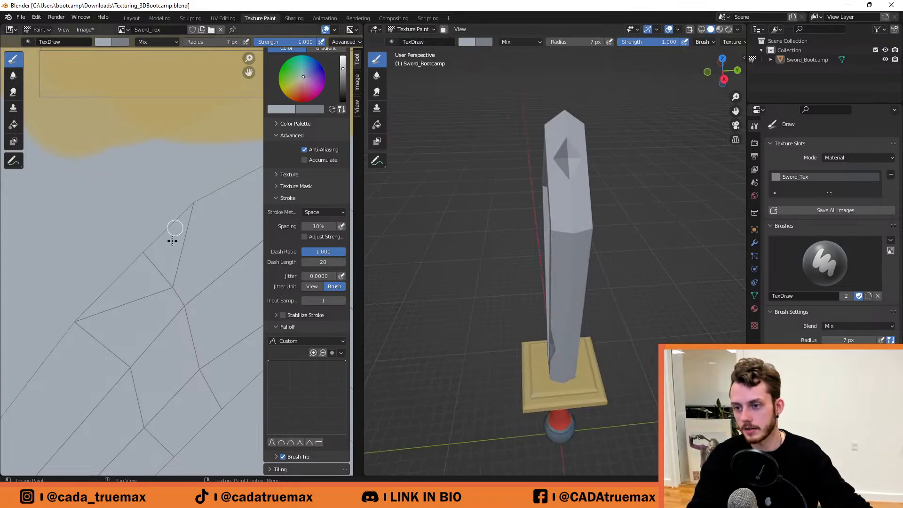
key("x")
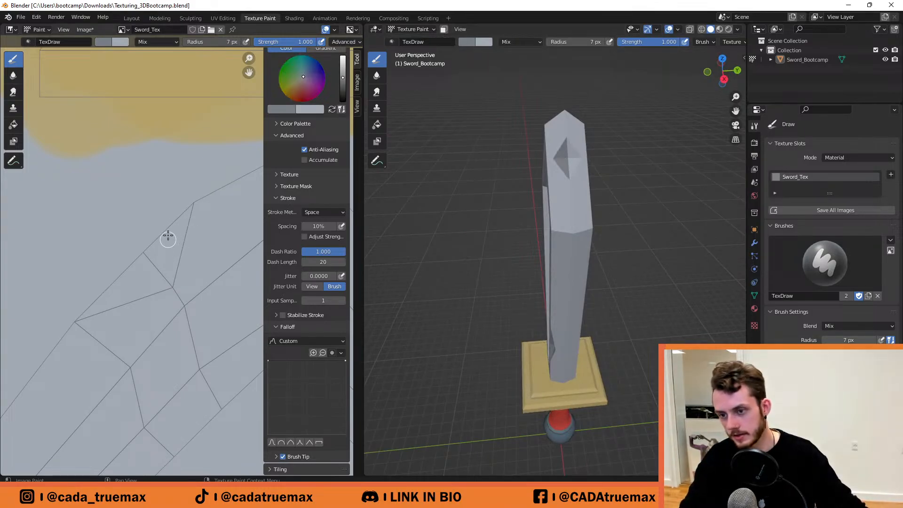
left_click_drag(173, 194, 161, 264)
mouse_move(169, 223)
left_mouse_down()
mouse_move(162, 247)
mouse_move(175, 246)
mouse_move(182, 200)
mouse_move(171, 276)
mouse_move(145, 280)
mouse_move(163, 286)
mouse_move(71, 318)
mouse_move(121, 282)
mouse_move(122, 292)
mouse_move(97, 298)
mouse_move(118, 282)
left_mouse_up()
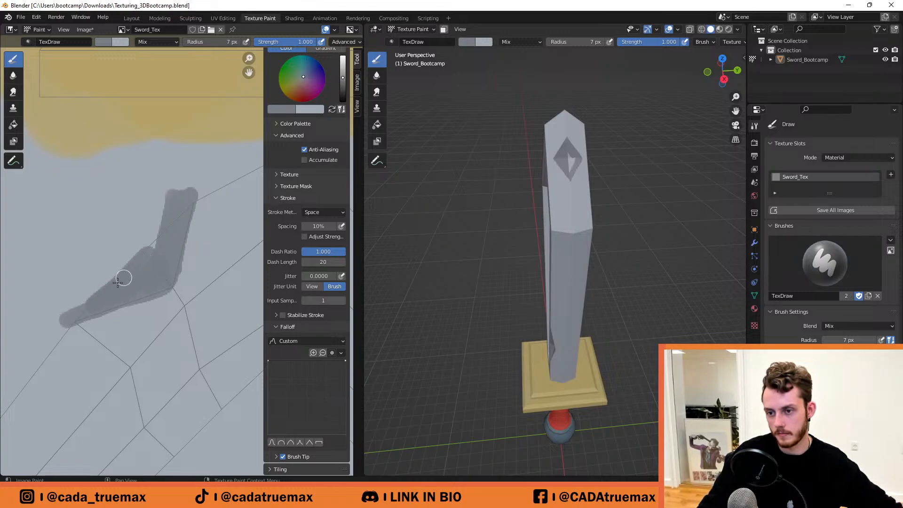
mouse_move(157, 239)
left_mouse_down()
mouse_move(183, 205)
mouse_move(70, 318)
mouse_move(188, 200)
left_mouse_up()
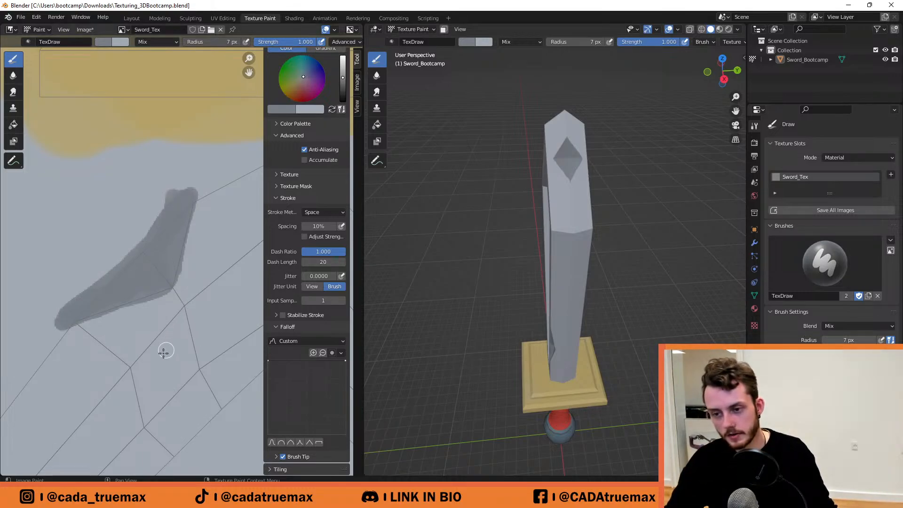
Swap to the light blade grey and trim the first blade's tip notch cleanly along its inner UV edges.
key("x")
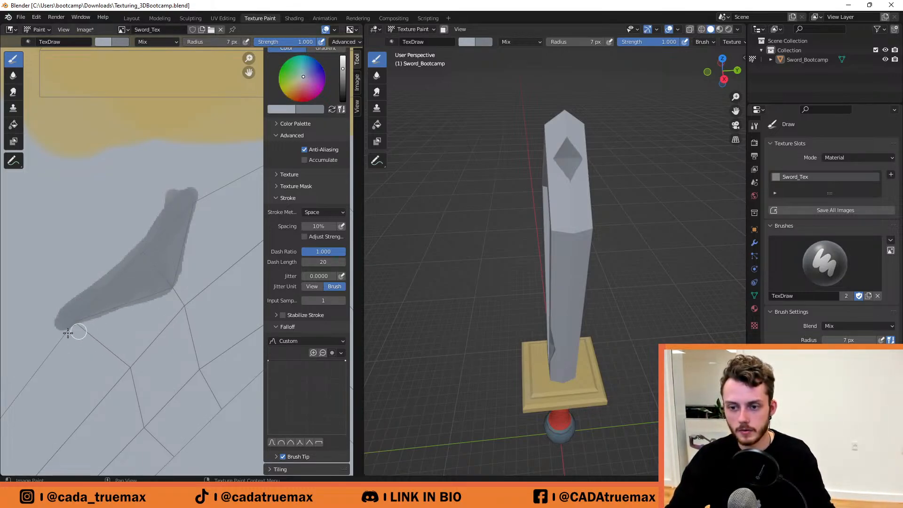
left_click_drag(70, 333, 129, 318)
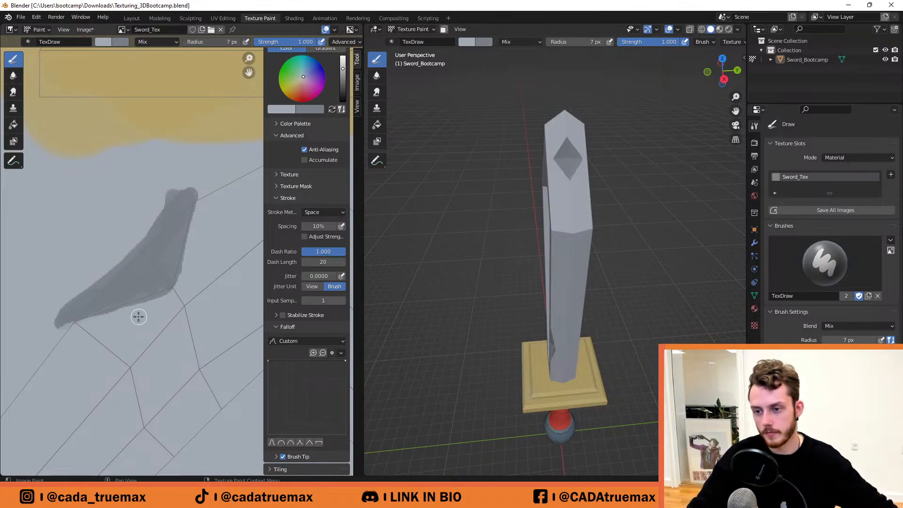
mouse_move(131, 315)
left_mouse_down()
mouse_move(161, 303)
mouse_move(102, 323)
left_mouse_up()
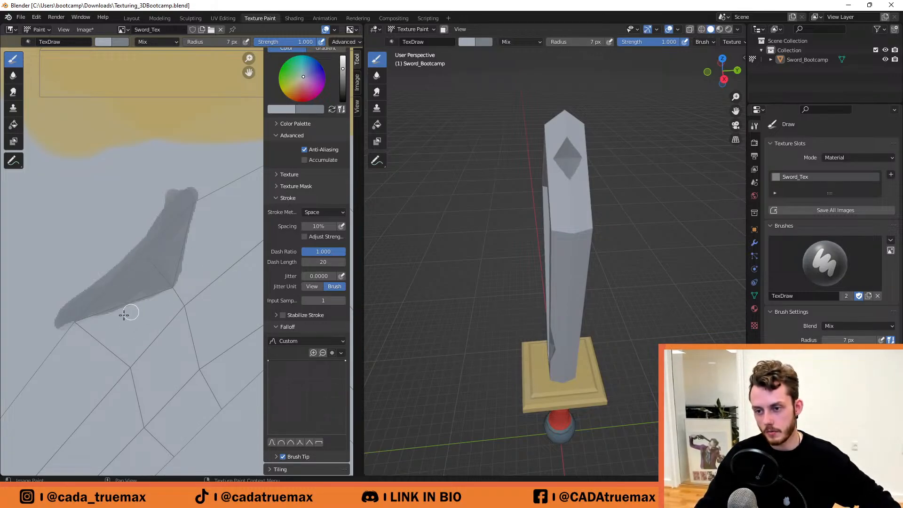
left_click_drag(112, 319, 65, 331)
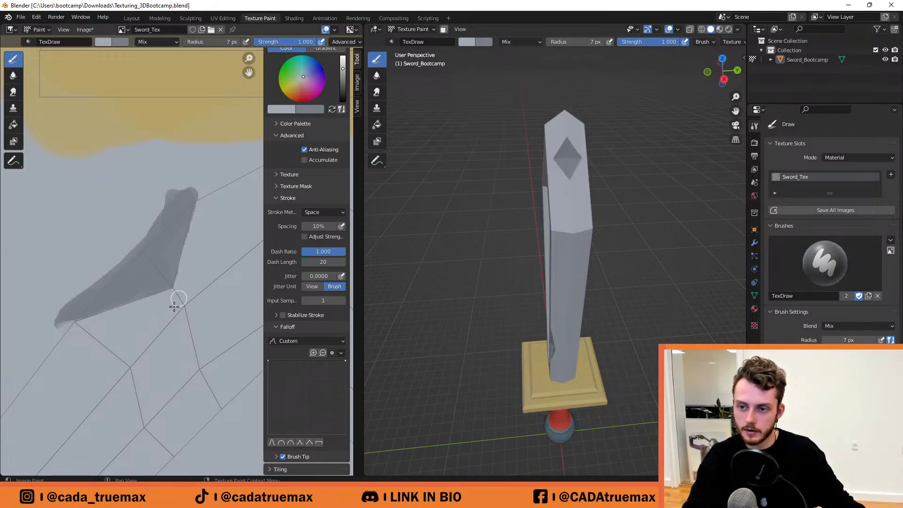
left_click_drag(204, 195, 204, 192)
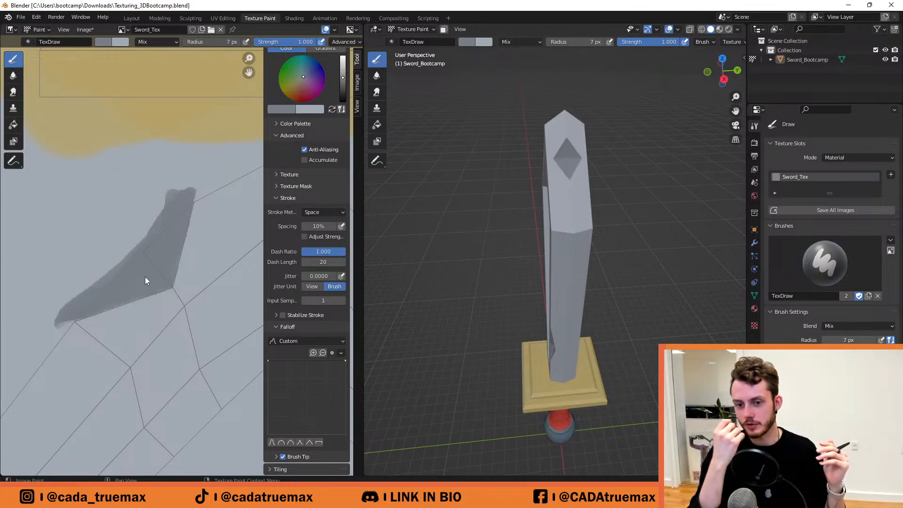
scroll(185, 284, "down", 5)
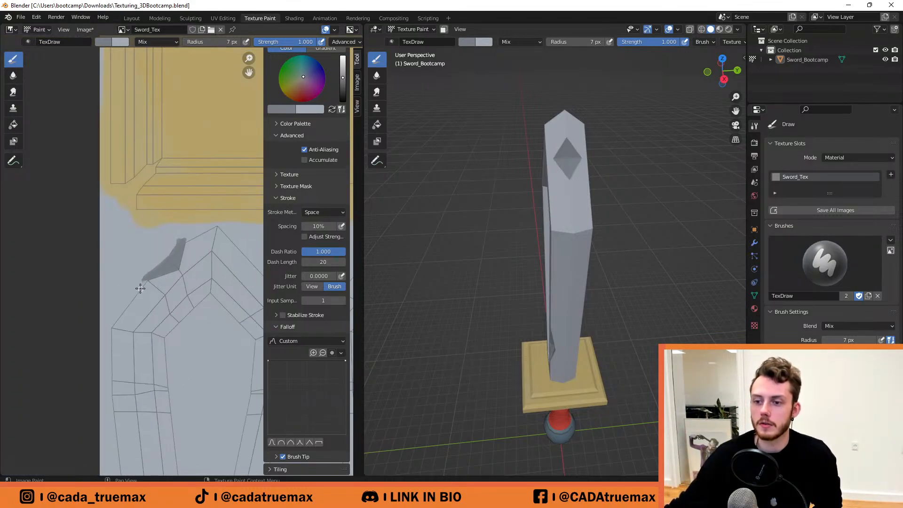
Examine the full texture layout and the whole sword model, checking the painted blade notches from several sides.
scroll(175, 297, "down", 4)
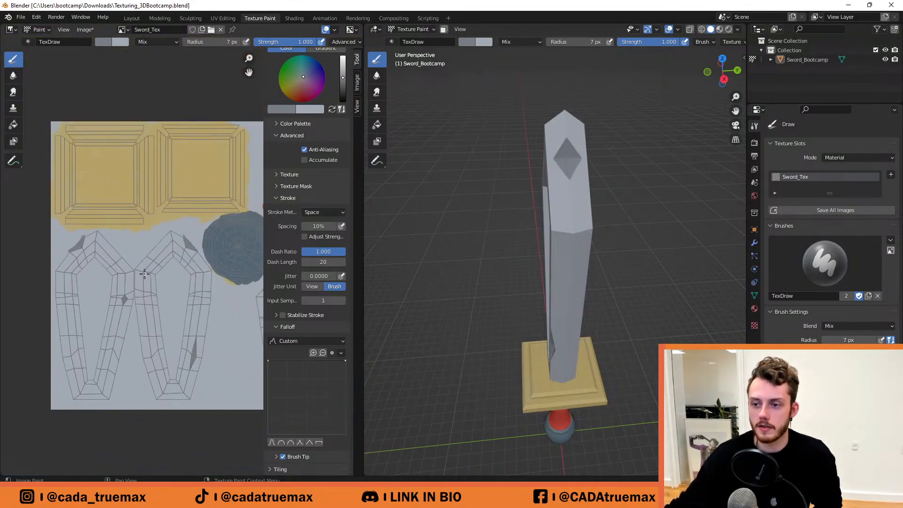
scroll(186, 237, "down", 2)
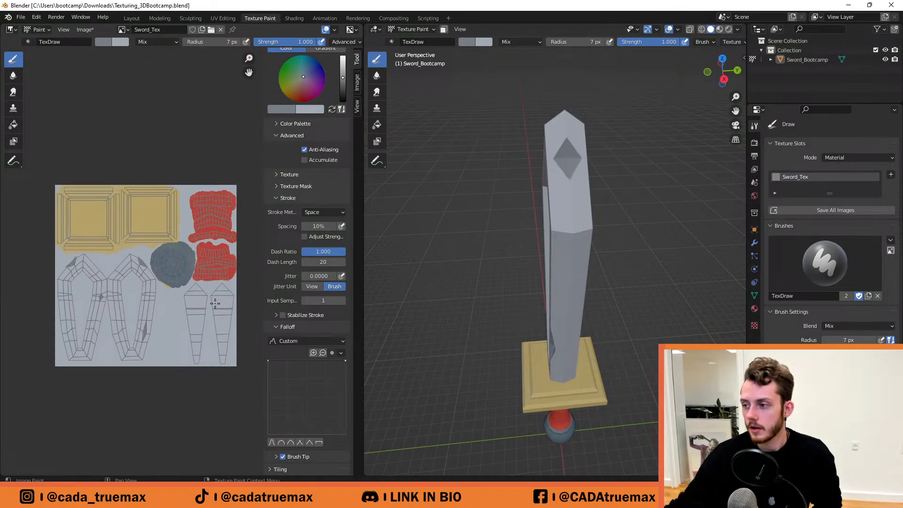
middle_click_drag(519, 281, 614, 252)
scroll(598, 282, "down", 3)
middle_click_drag(597, 282, 495, 259)
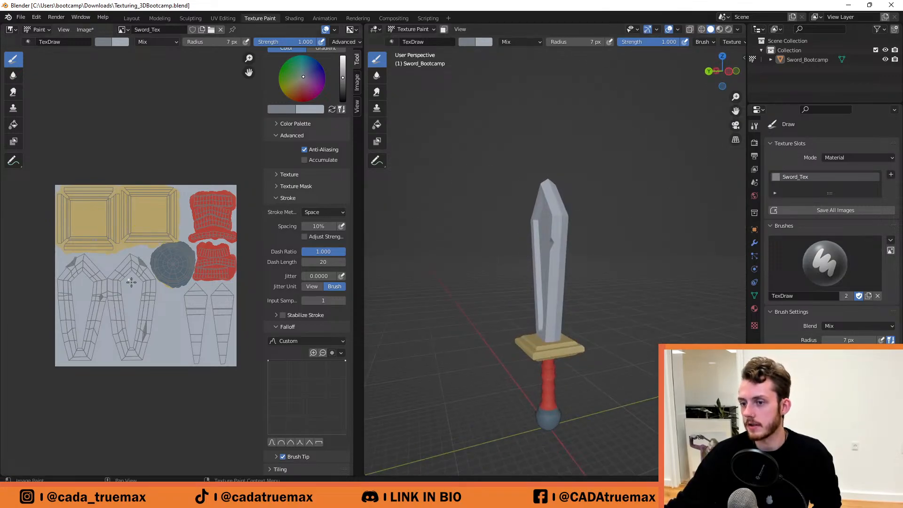
scroll(188, 265, "up", 1)
scroll(188, 266, "up", 3)
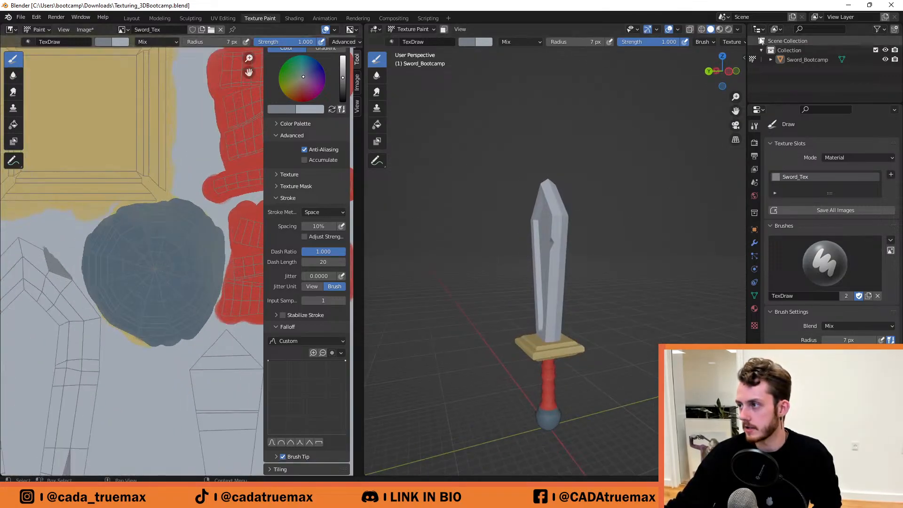
Preview the textured sword under Flat and MatCap viewport lighting, and return the lighting to Studio.
left_click(737, 29)
left_click(762, 75)
mouse_move(536, 212)
middle_mouse_down()
mouse_move(715, 194)
mouse_move(646, 233)
mouse_move(586, 227)
mouse_move(658, 225)
mouse_move(630, 227)
mouse_move(644, 221)
middle_mouse_up()
left_click(737, 29)
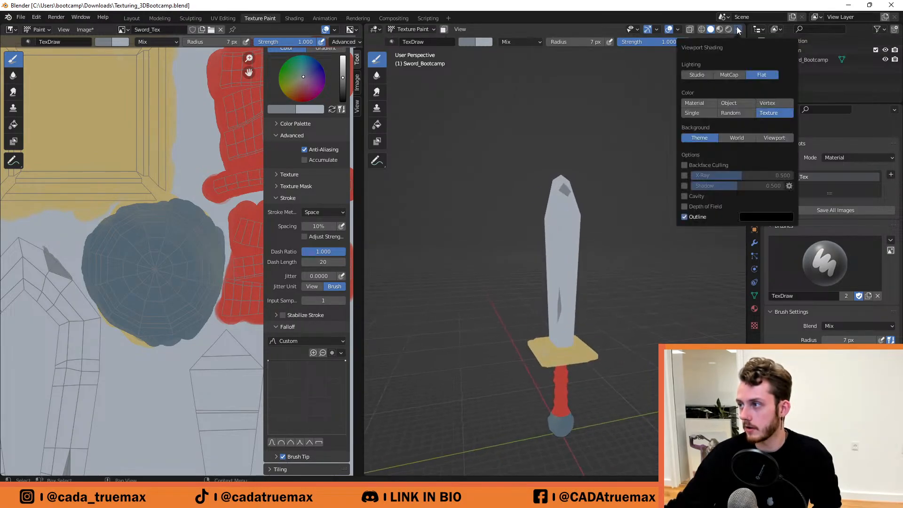
left_click(729, 76)
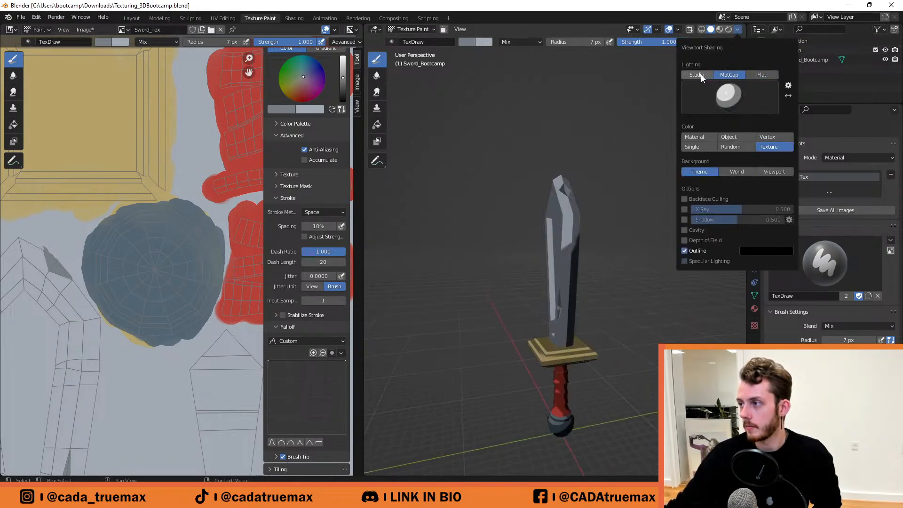
mouse_move(514, 135)
middle_mouse_down()
mouse_move(557, 137)
mouse_move(400, 148)
mouse_move(623, 148)
middle_mouse_up()
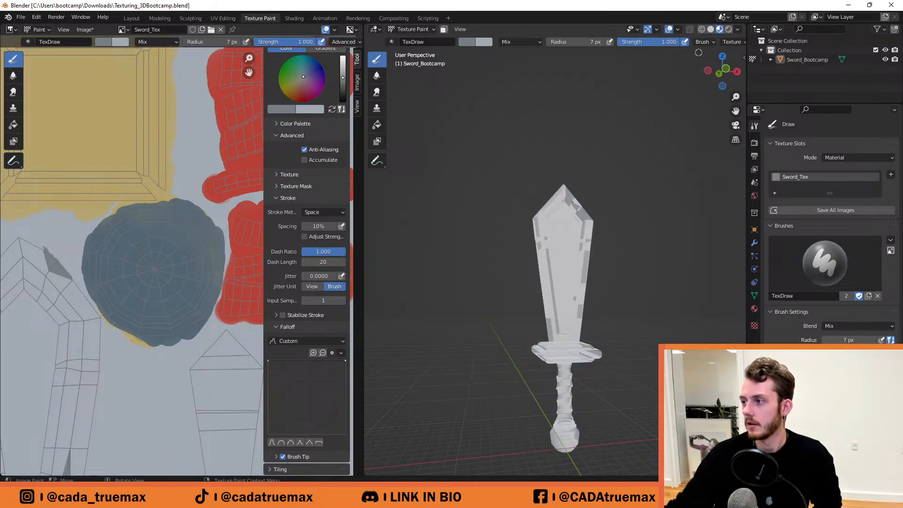
left_click(739, 31)
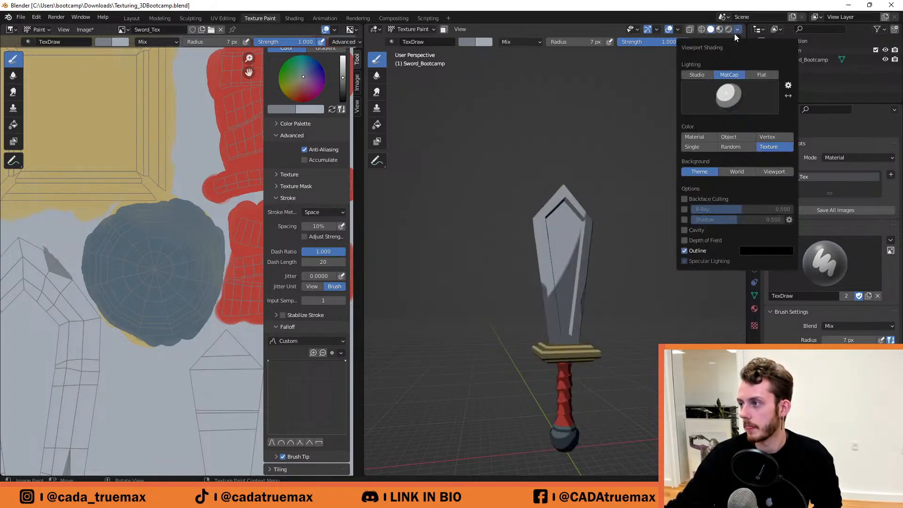
left_click(691, 75)
middle_click_drag(626, 141, 600, 318)
Sample the pommel's blue as the brush colour, lighten it, and enlarge the brush radius to 33 px.
scroll(164, 304, "up", 3)
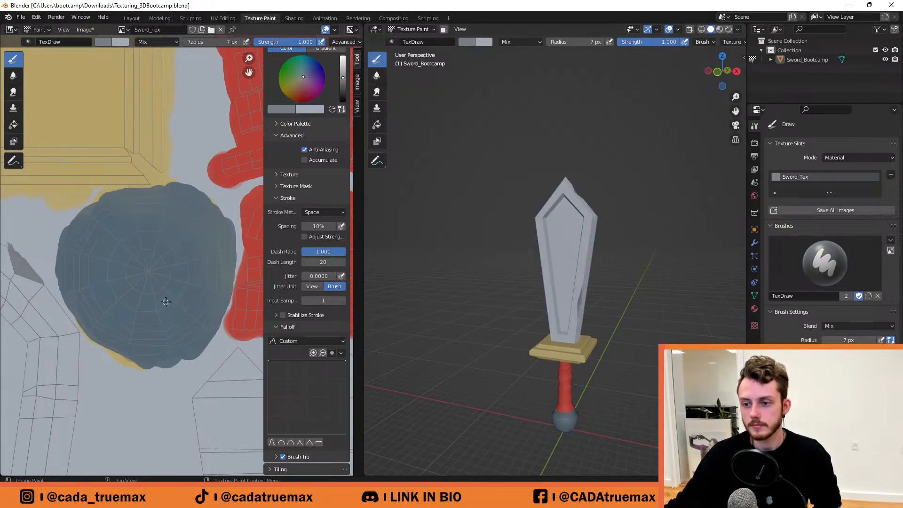
scroll(162, 303, "down", 2)
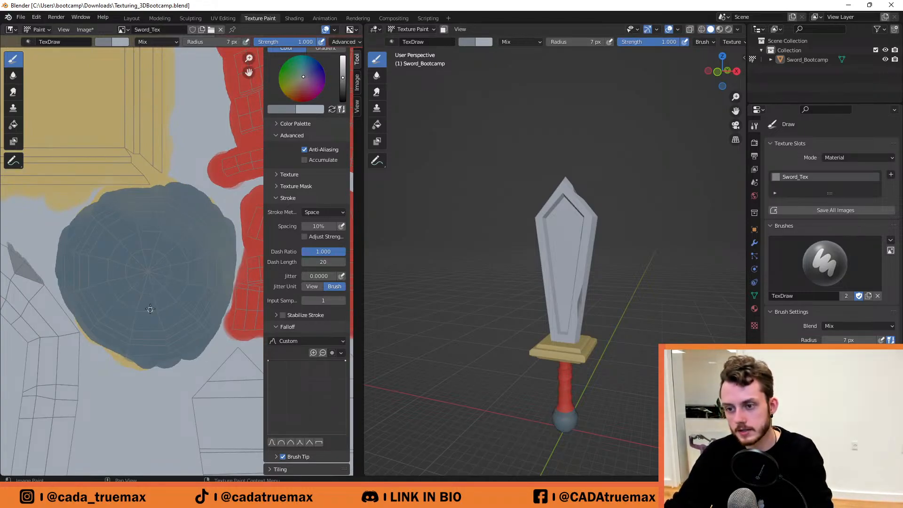
key("s")
left_click_drag(344, 78, 343, 74)
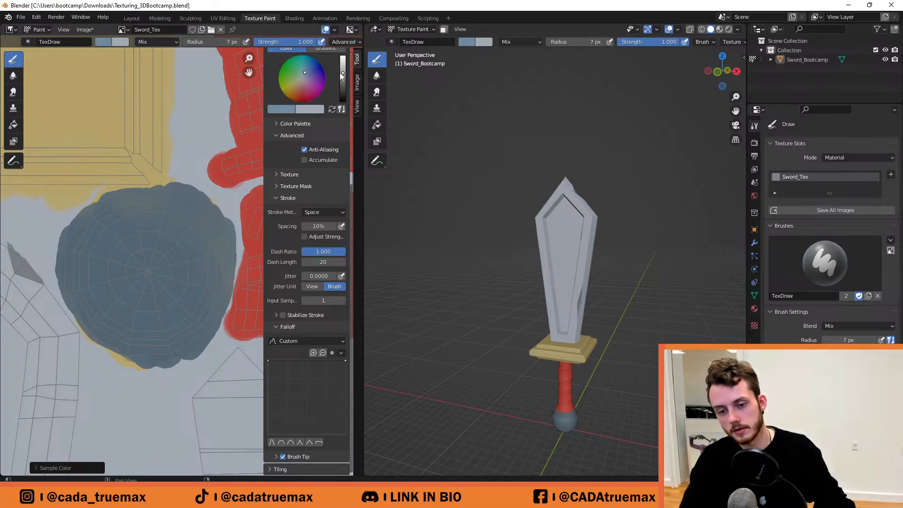
key("f")
left_click(210, 307)
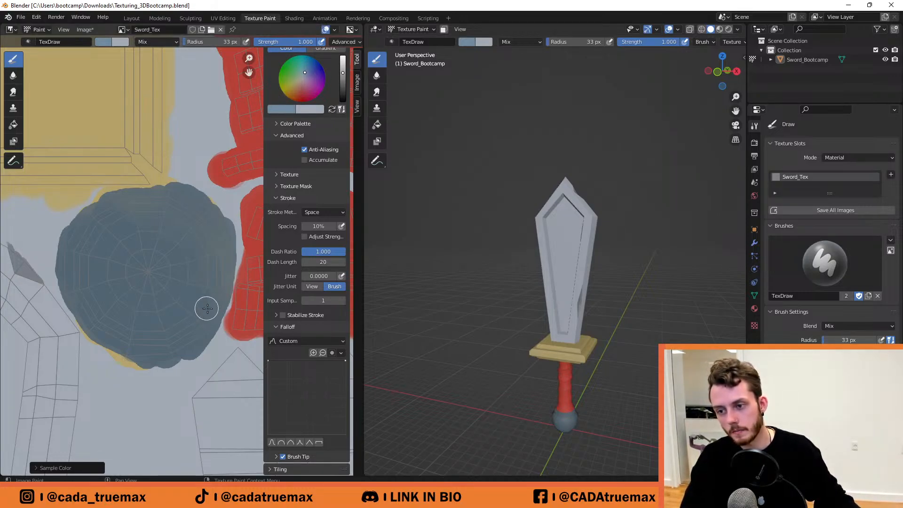
Repaint the whole round pommel UV island with the lighter blue and check the pommel and grip on the model.
mouse_move(202, 297)
left_mouse_down()
mouse_move(197, 328)
mouse_move(219, 285)
left_mouse_up()
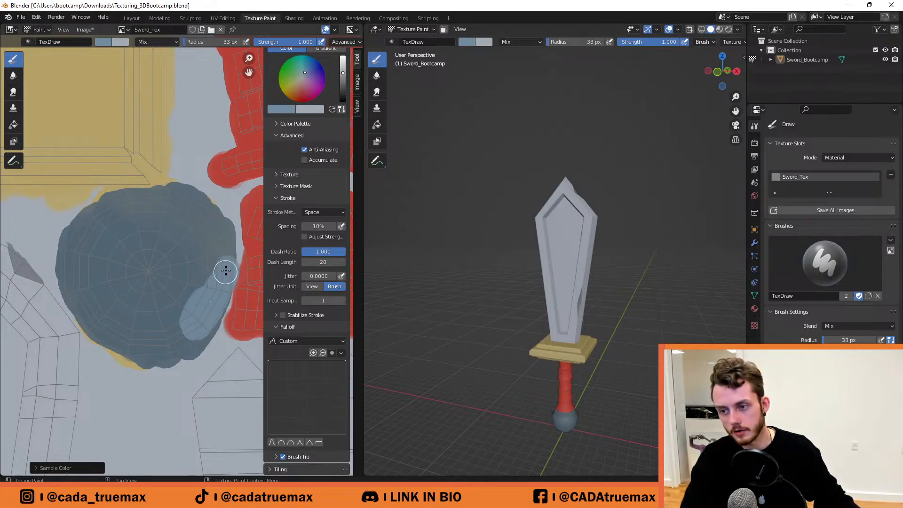
mouse_move(226, 270)
left_mouse_down()
mouse_move(218, 220)
mouse_move(193, 202)
mouse_move(117, 196)
mouse_move(157, 200)
mouse_move(108, 228)
mouse_move(87, 224)
mouse_move(70, 248)
mouse_move(77, 298)
mouse_move(115, 346)
mouse_move(131, 359)
mouse_move(193, 334)
mouse_move(149, 273)
mouse_move(113, 283)
mouse_move(111, 297)
mouse_move(98, 228)
mouse_move(95, 273)
mouse_move(146, 294)
mouse_move(139, 229)
mouse_move(129, 225)
mouse_move(157, 292)
mouse_move(191, 292)
mouse_move(199, 228)
mouse_move(175, 216)
mouse_move(153, 225)
mouse_move(182, 217)
left_mouse_up()
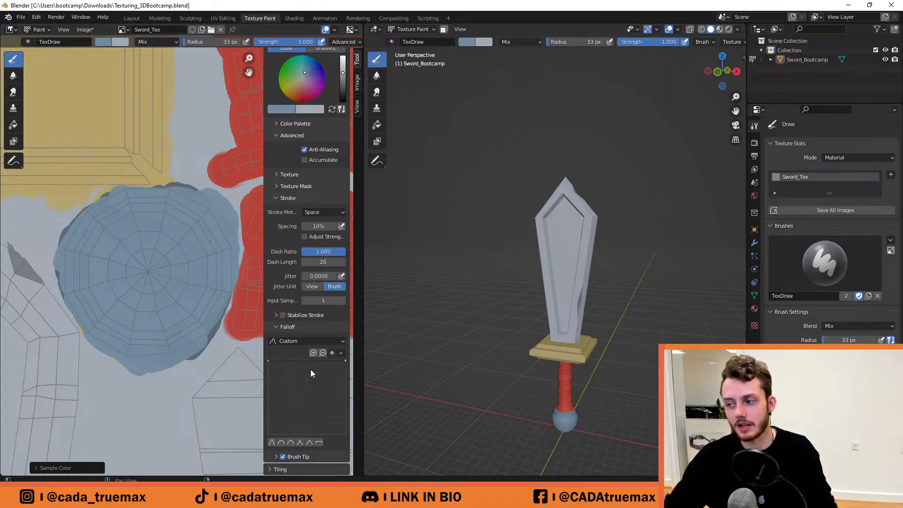
middle_click_drag(649, 348, 652, 323)
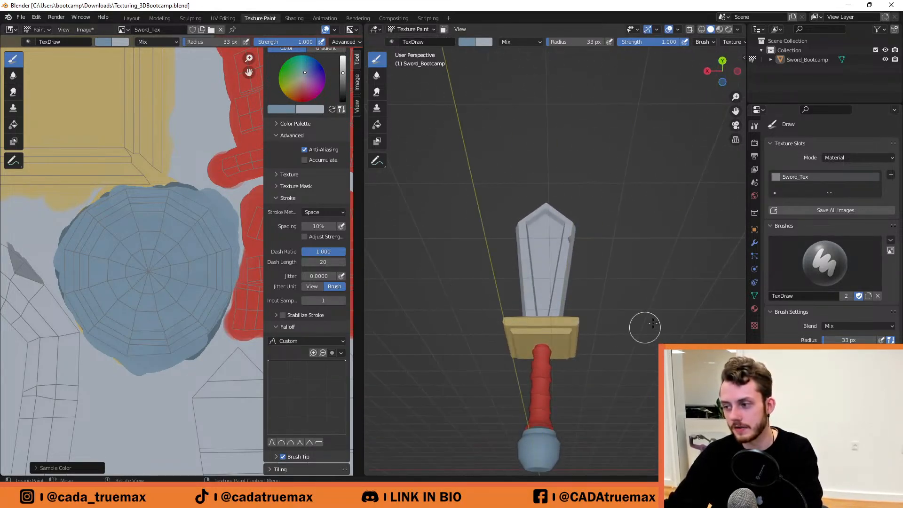
middle_click_drag(565, 282, 579, 343)
scroll(582, 330, "up", 5)
scroll(566, 328, "up", 2)
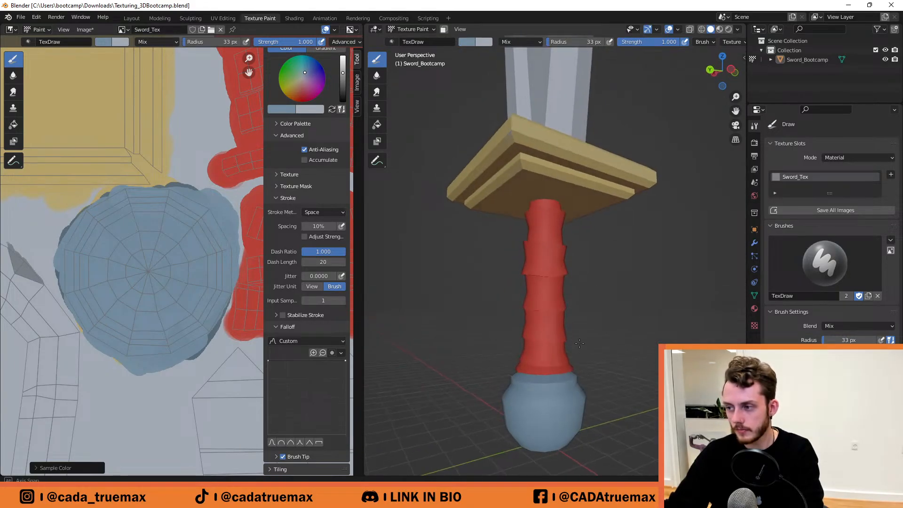
Bring the red grip UV islands into view and switch the brush from a single colour to a gradient.
scroll(115, 266, "down", 3)
mouse_move(201, 234)
middle_mouse_down()
mouse_move(127, 230)
mouse_move(108, 241)
middle_mouse_up()
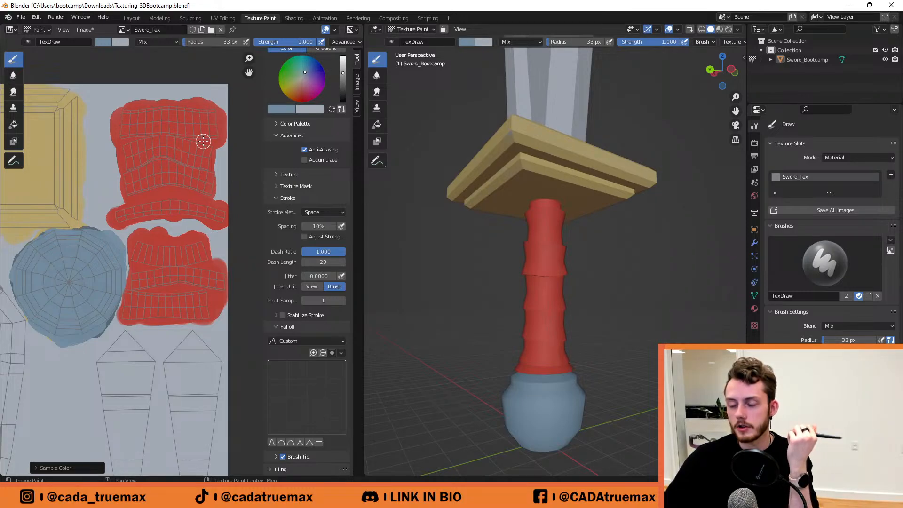
scroll(297, 164, "up", 7)
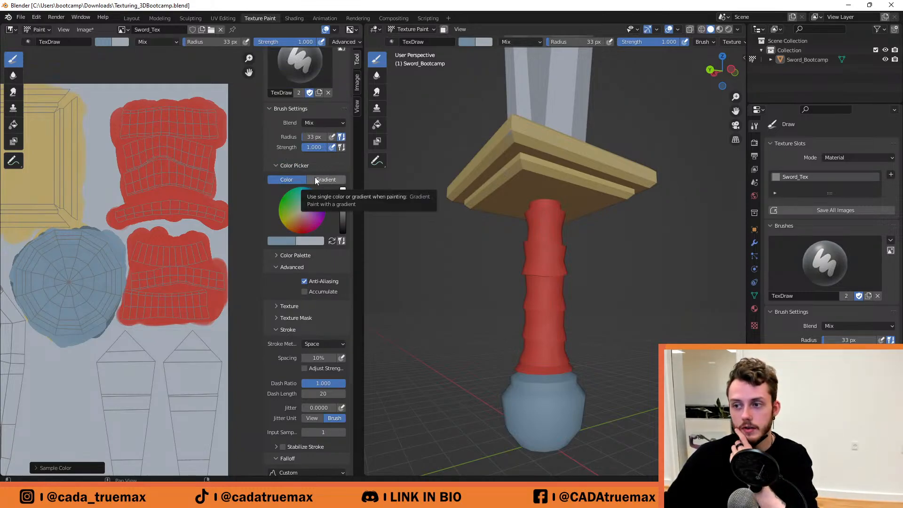
left_click(315, 179)
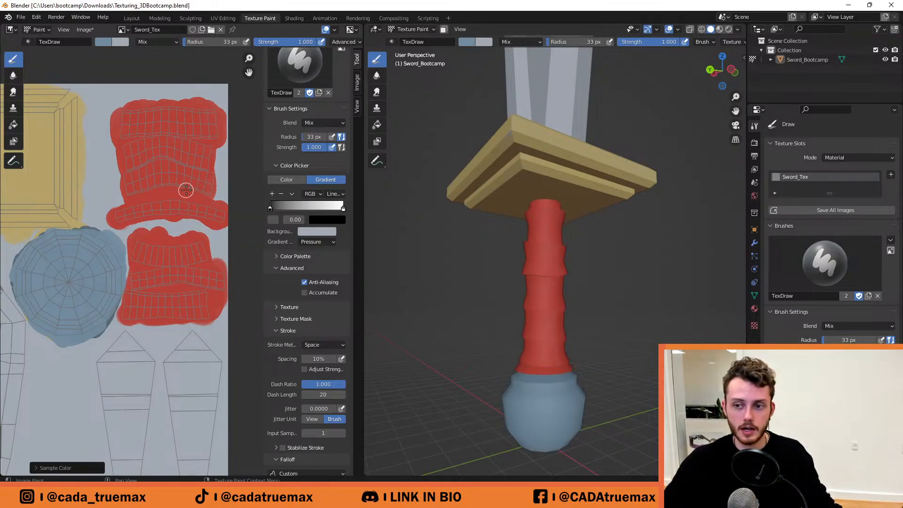
Try freehand strokes with the black-to-white pressure gradient across the red grip UVs and undo them.
mouse_move(186, 189)
left_mouse_down()
mouse_move(190, 279)
mouse_move(186, 221)
mouse_move(159, 247)
mouse_move(156, 344)
mouse_move(201, 338)
mouse_move(180, 387)
mouse_move(181, 428)
mouse_move(139, 380)
left_mouse_up()
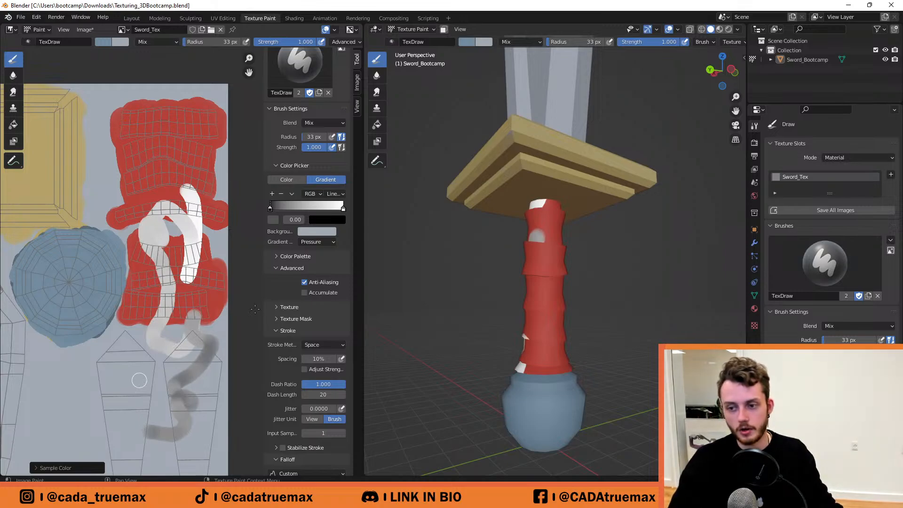
key("ctrl+z")
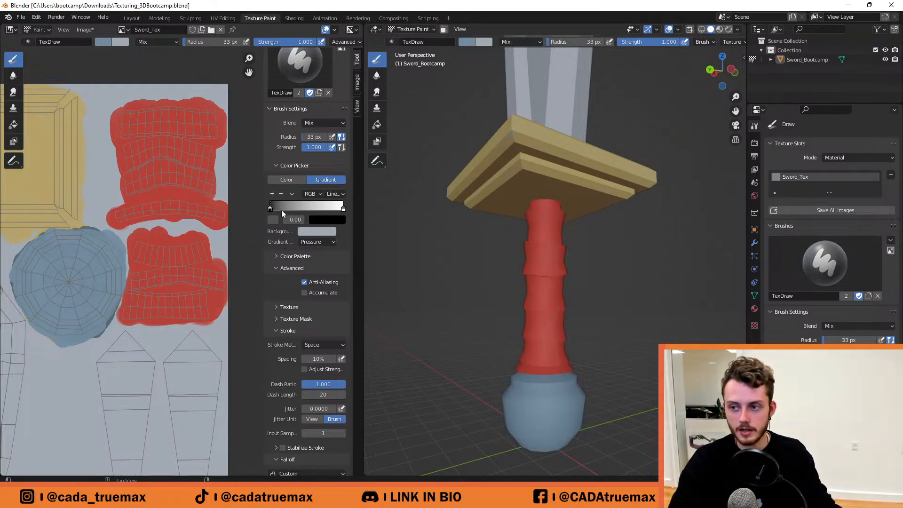
mouse_move(183, 235)
left_mouse_down()
mouse_move(142, 335)
mouse_move(182, 375)
mouse_move(188, 318)
mouse_move(106, 221)
mouse_move(59, 209)
mouse_move(77, 208)
left_mouse_up()
key("ctrl+z")
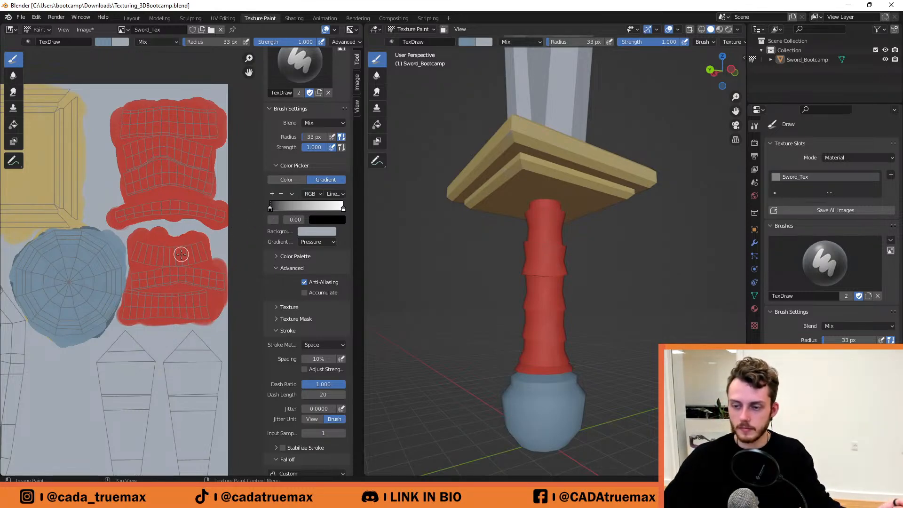
Set the gradient's black start stop to the red sampled from the grip UVs.
scroll(183, 257, "up", 2)
middle_click_drag(165, 350, 160, 312)
scroll(179, 291, "up", 1)
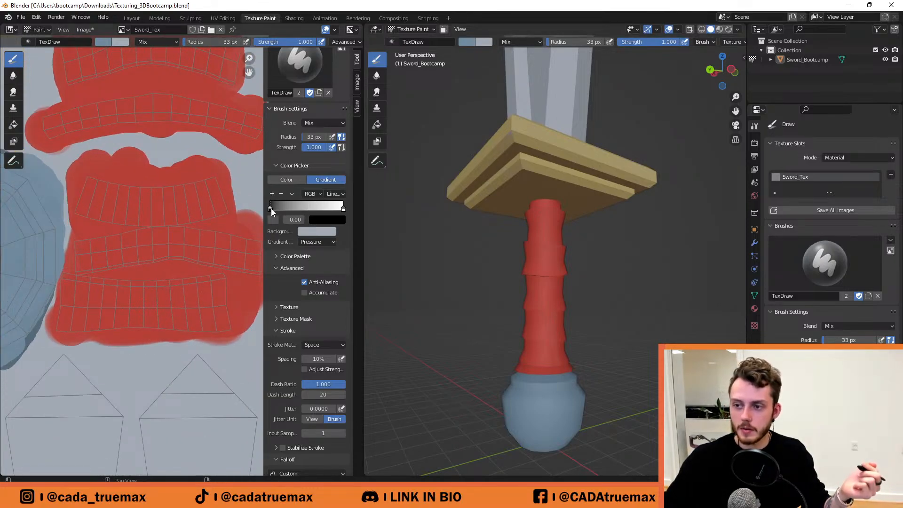
left_click(336, 221)
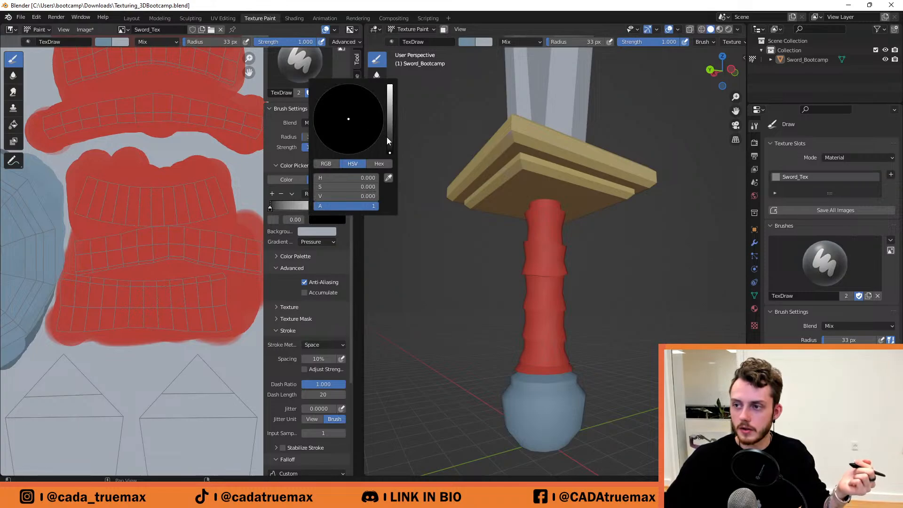
left_click(389, 178)
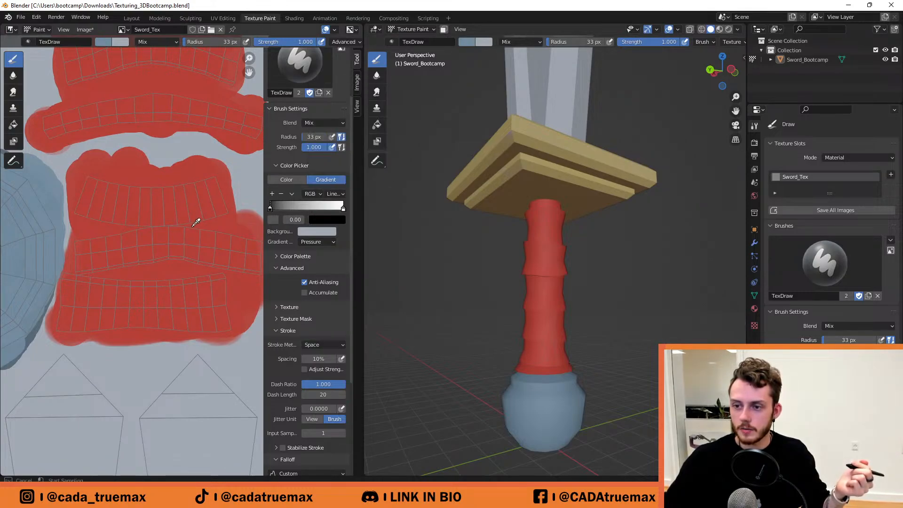
left_click(199, 236)
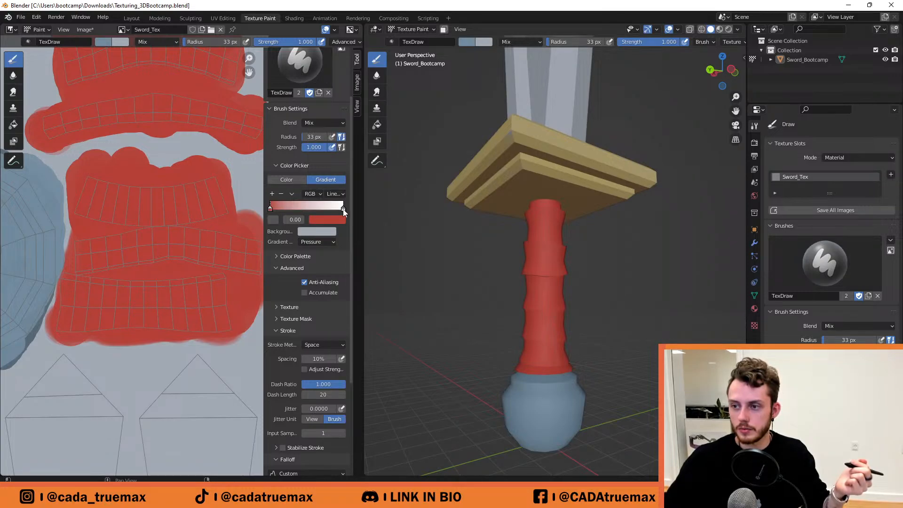
Set the gradient's white end stop to the sampled grip red and darken it to a deep red.
left_click(344, 208)
left_click(335, 221)
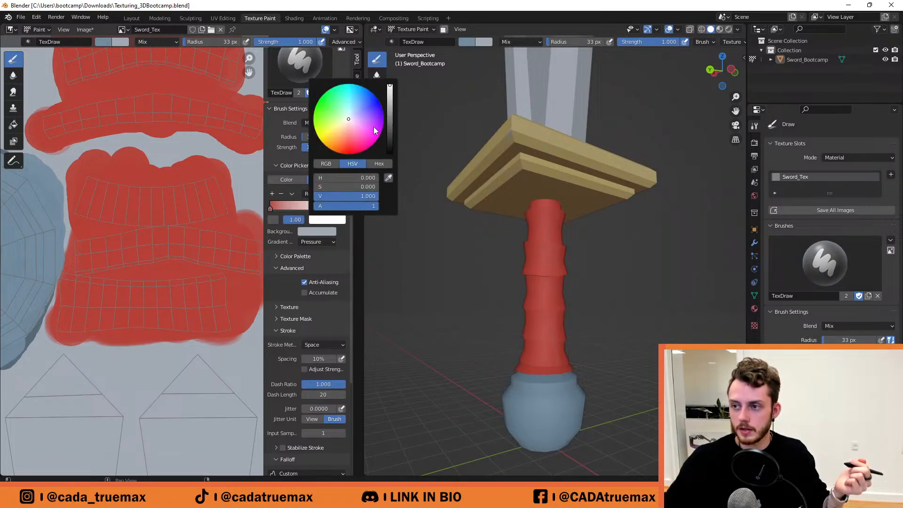
left_click(388, 178)
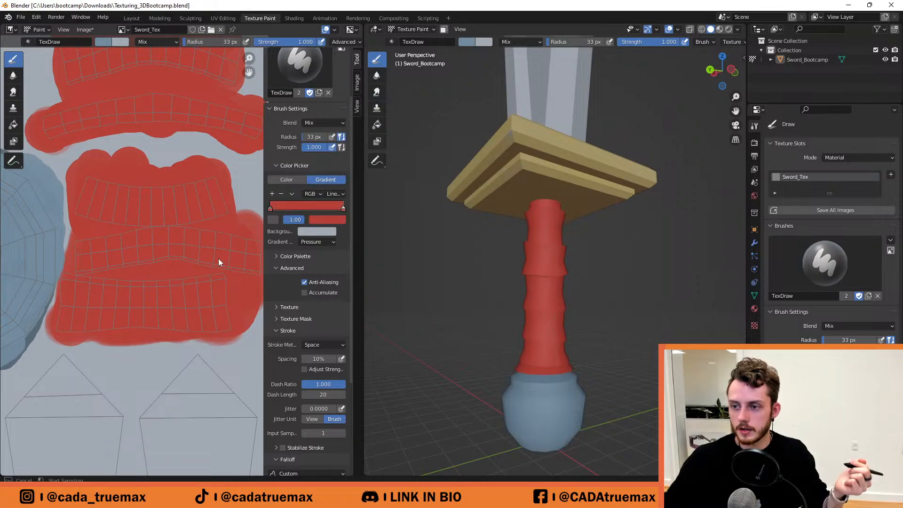
left_click(218, 257)
left_click(333, 219)
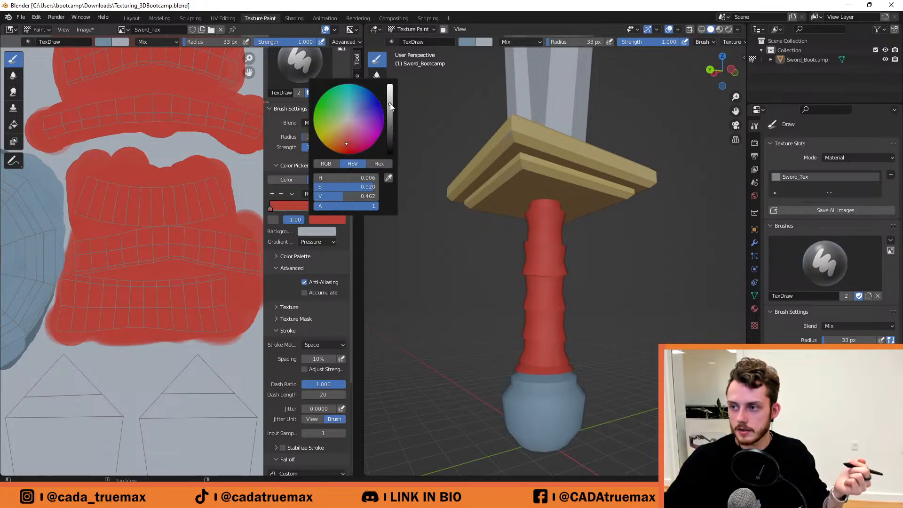
left_click_drag(390, 106, 389, 115)
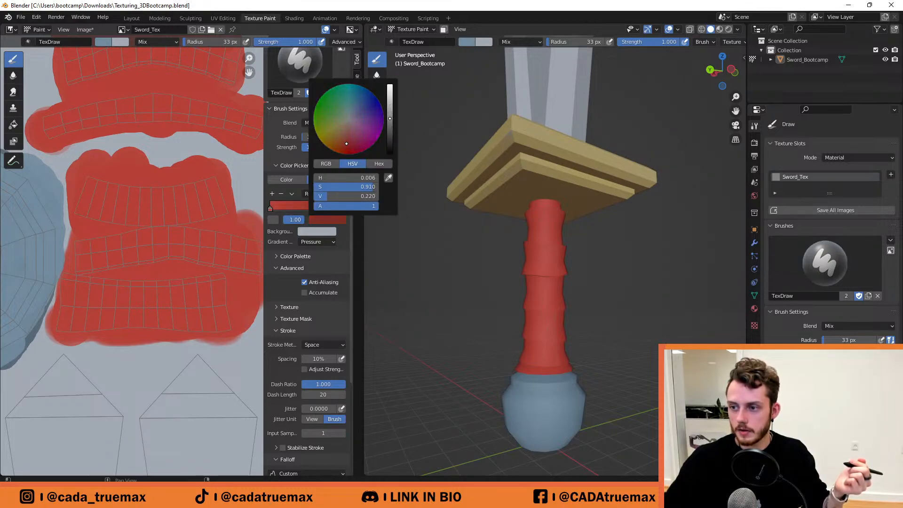
left_click(340, 219)
left_click_drag(388, 130, 389, 137)
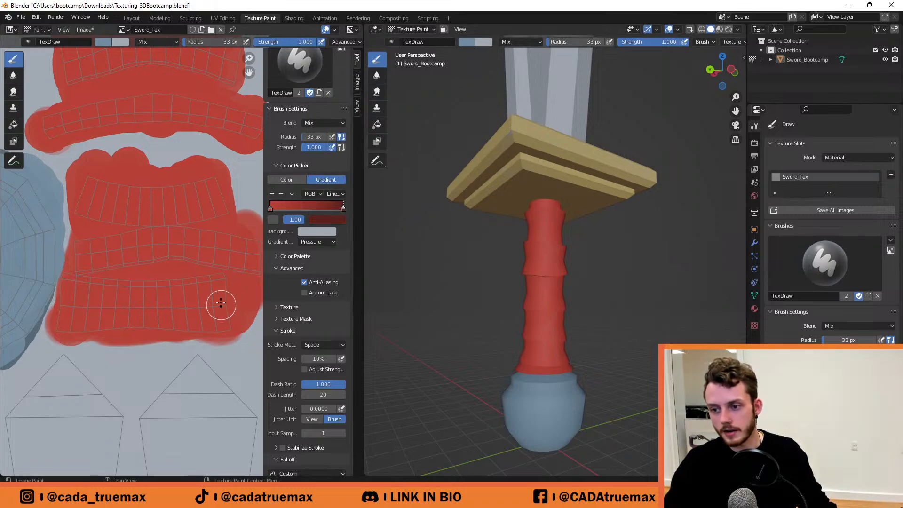
Try shading the lowest grip UV strip with the red-to-dark-red gradient and inspect the grip on the model.
mouse_move(219, 287)
left_mouse_down()
mouse_move(211, 323)
mouse_move(135, 301)
left_mouse_up()
key("ctrl+z")
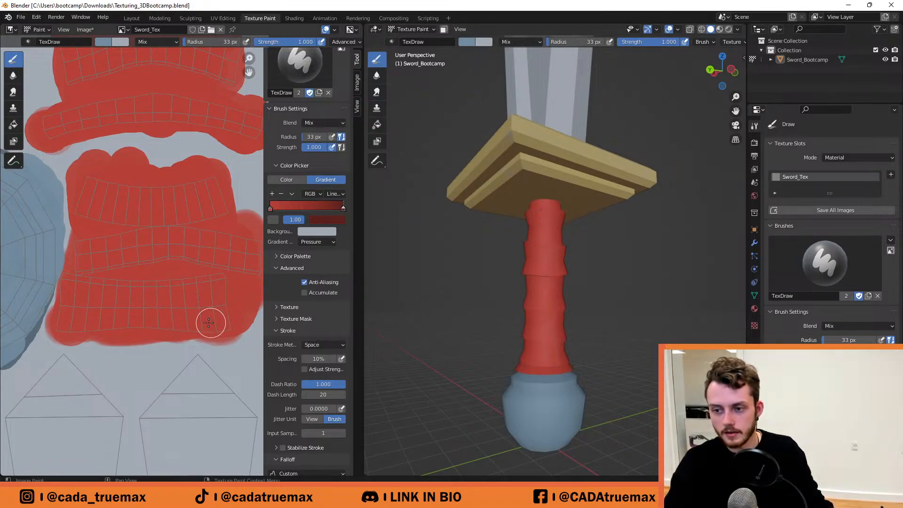
mouse_move(71, 318)
left_mouse_down()
mouse_move(204, 322)
mouse_move(207, 296)
mouse_move(113, 283)
mouse_move(66, 292)
mouse_move(95, 332)
mouse_move(218, 334)
mouse_move(115, 295)
mouse_move(127, 284)
mouse_move(209, 276)
mouse_move(70, 282)
mouse_move(253, 318)
mouse_move(210, 348)
mouse_move(183, 289)
left_mouse_up()
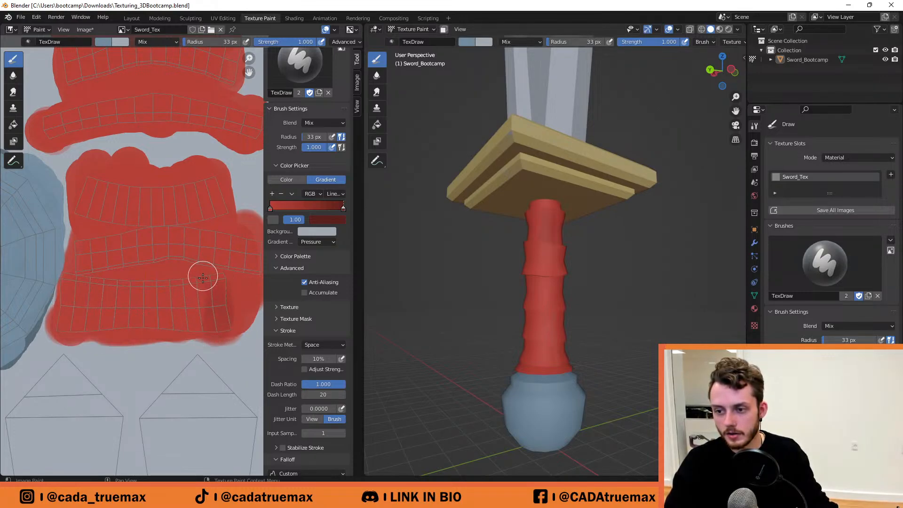
mouse_move(216, 270)
left_mouse_down()
mouse_move(201, 303)
mouse_move(191, 270)
mouse_move(187, 323)
mouse_move(174, 273)
mouse_move(165, 316)
mouse_move(145, 276)
mouse_move(141, 318)
mouse_move(152, 289)
mouse_move(147, 272)
mouse_move(136, 332)
mouse_move(129, 277)
mouse_move(111, 329)
mouse_move(111, 292)
mouse_move(129, 270)
mouse_move(117, 319)
mouse_move(110, 270)
mouse_move(94, 306)
mouse_move(89, 280)
mouse_move(74, 276)
mouse_move(57, 359)
mouse_move(66, 288)
mouse_move(59, 351)
left_mouse_up()
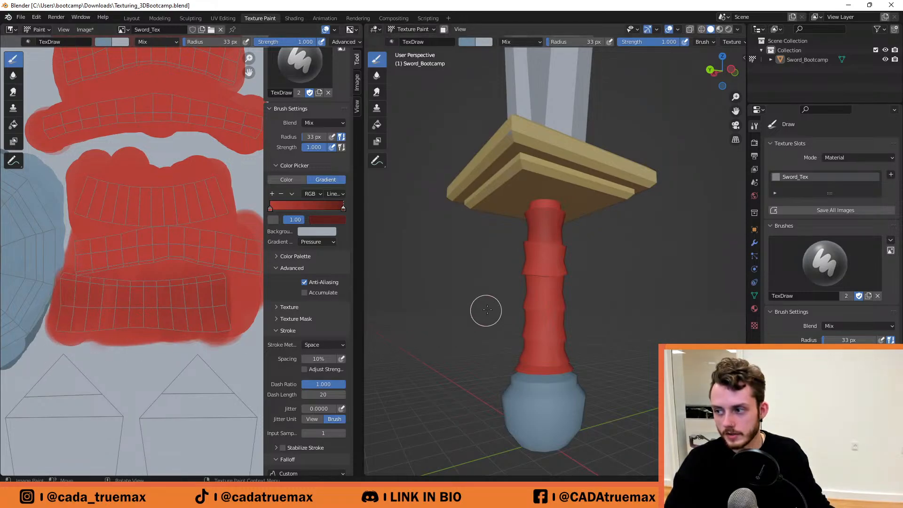
mouse_move(446, 322)
middle_mouse_down()
mouse_move(335, 354)
mouse_move(486, 362)
mouse_move(461, 356)
middle_mouse_up()
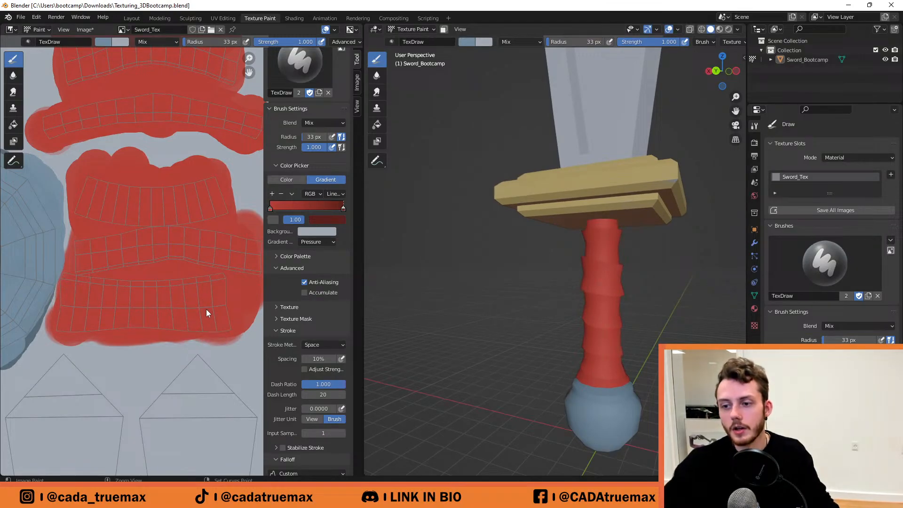
Switch to the Fill tool with a gradient colour and set the gradient's black start stop to pink.
scroll(206, 309, "down", 5)
scroll(172, 267, "down", 1)
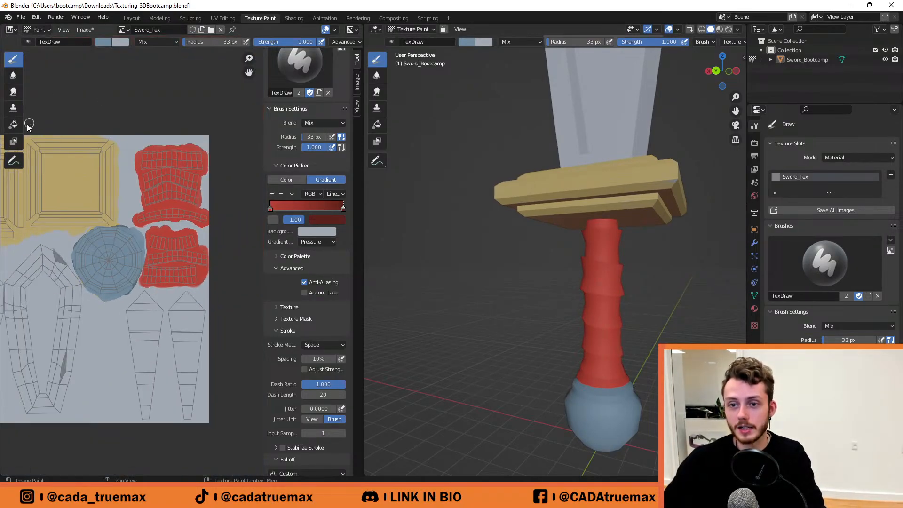
left_click(14, 125)
left_click(325, 179)
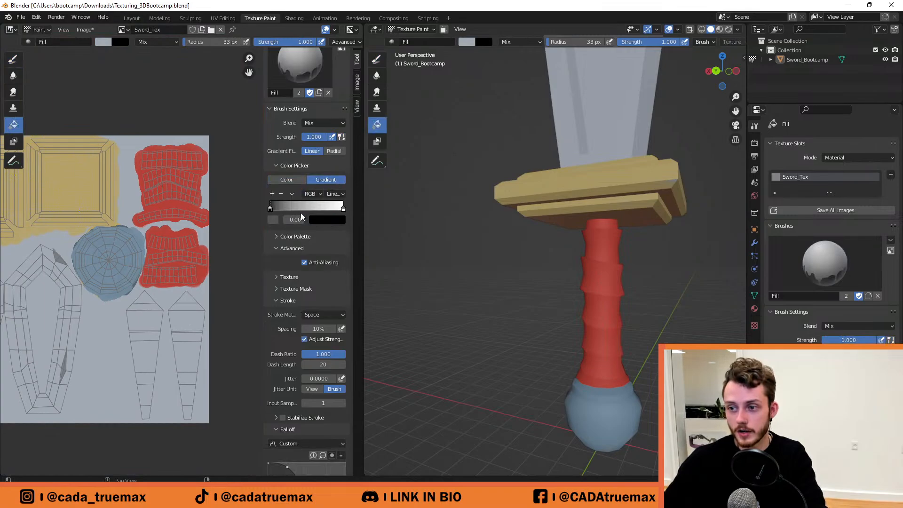
left_click(328, 221)
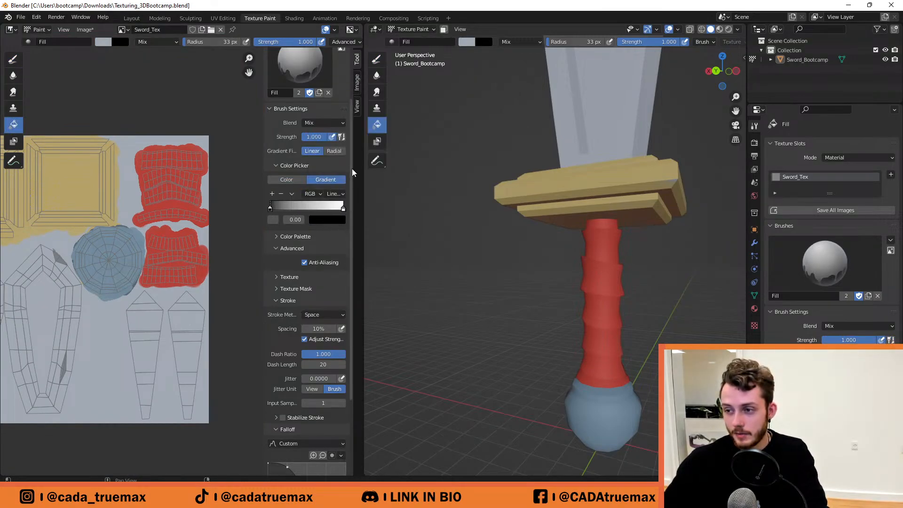
left_click(327, 221)
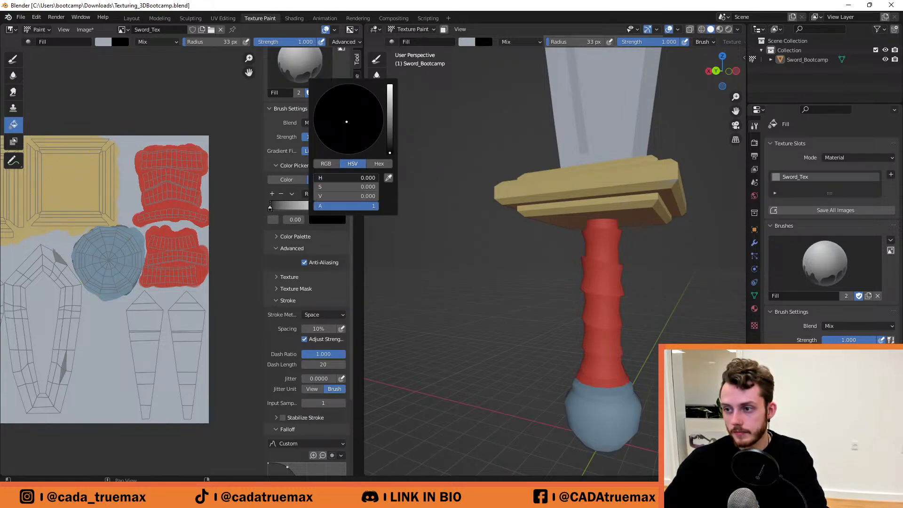
left_click(325, 164)
left_click(360, 164)
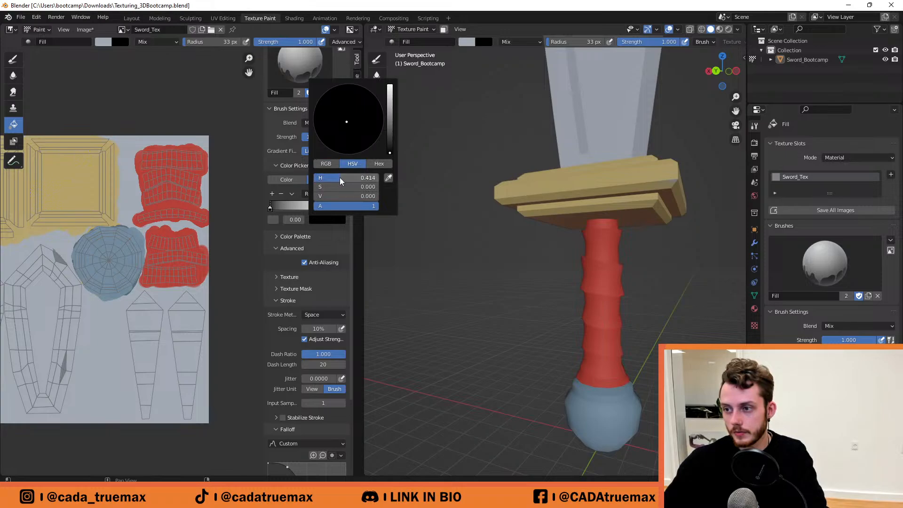
mouse_move(314, 196)
left_mouse_down()
mouse_move(348, 196)
mouse_move(314, 178)
left_mouse_up()
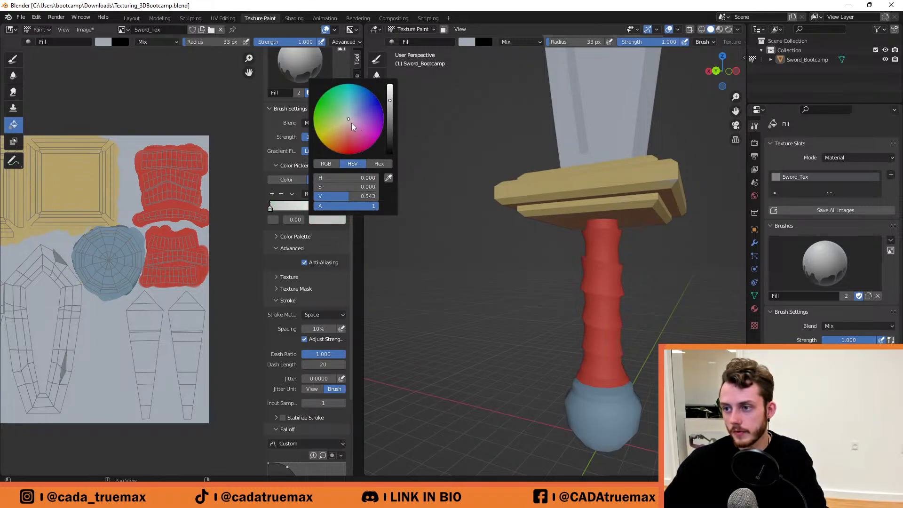
mouse_move(352, 124)
left_mouse_down()
mouse_move(338, 125)
mouse_move(366, 139)
mouse_move(358, 133)
left_mouse_up()
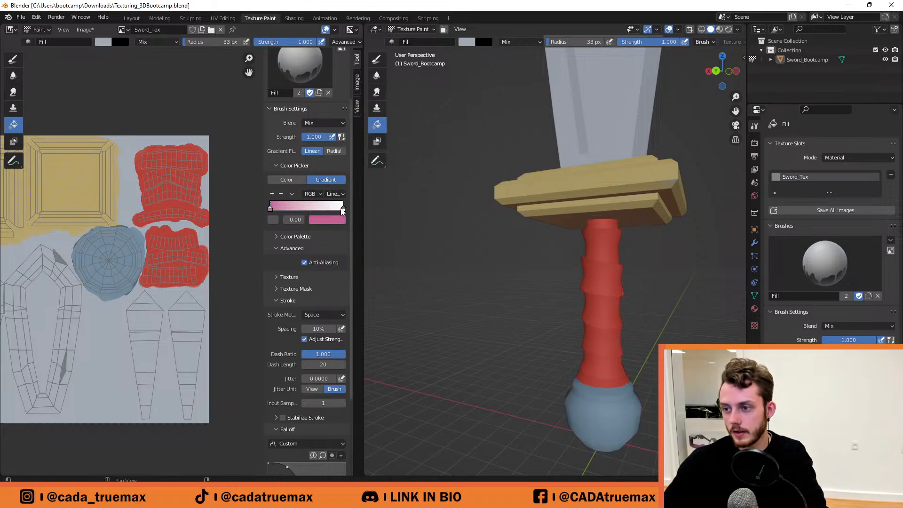
Set the fill gradient's white end stop to orange.
left_click(341, 208)
left_click(333, 220)
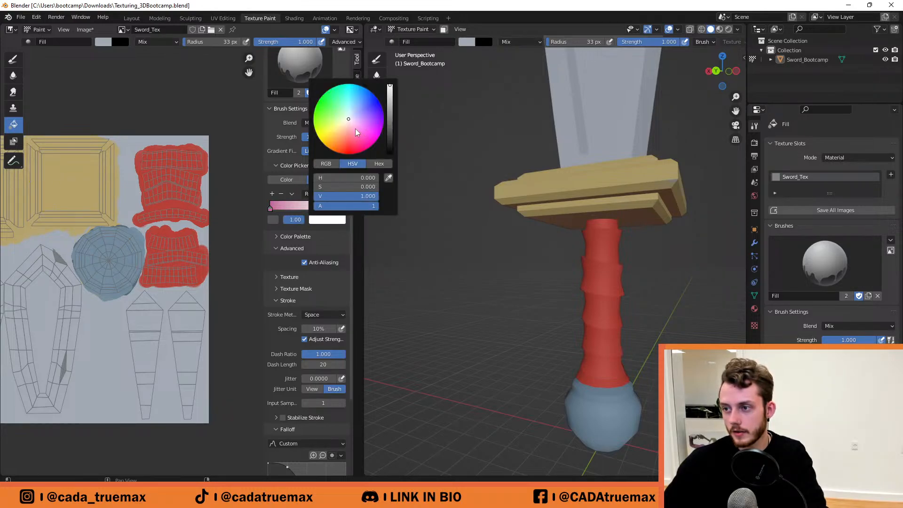
left_click_drag(356, 132, 337, 142)
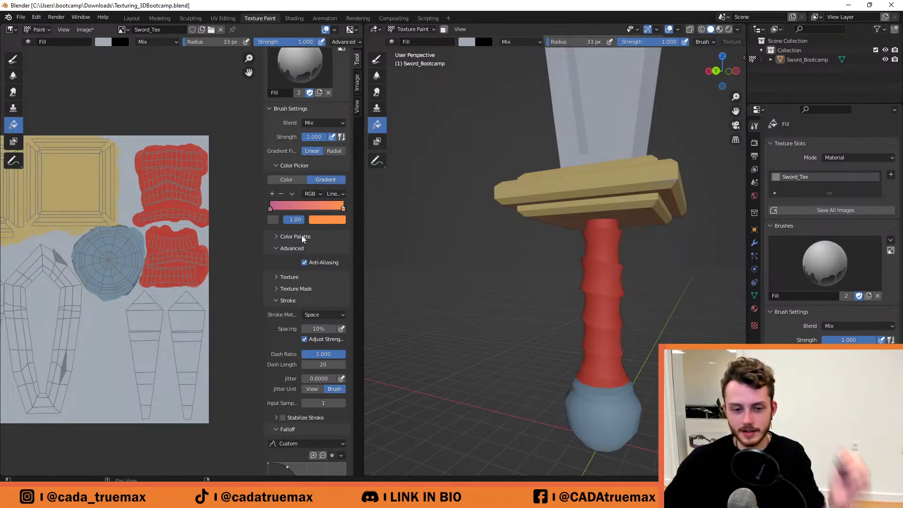
Try a pink-to-orange linear gradient fill from the upper to the lower part of the texture, inspect the sword, and undo it.
scroll(139, 248, "down", 2)
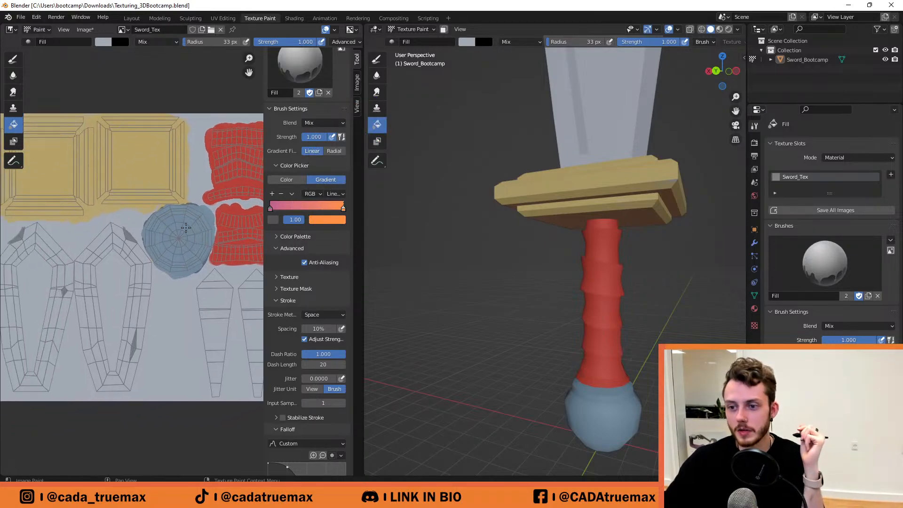
left_click_drag(148, 220, 145, 320)
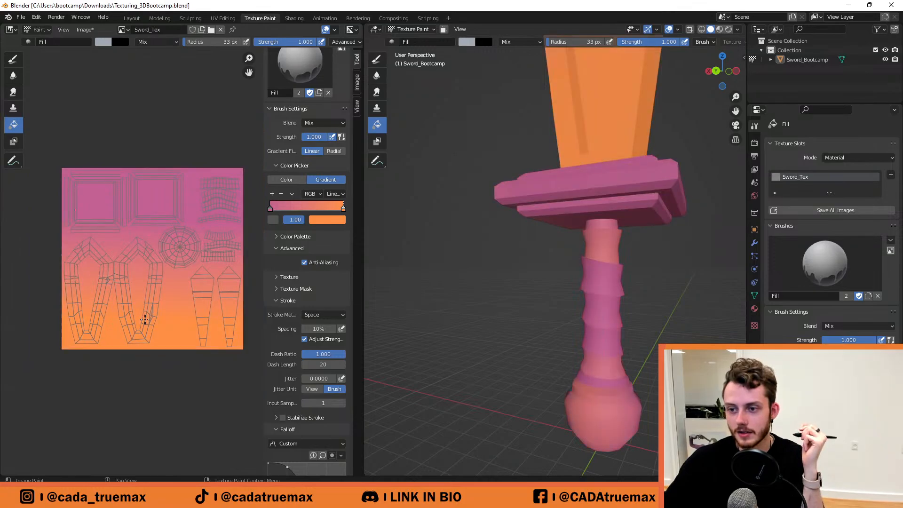
scroll(531, 202, "down", 6)
middle_click_drag(522, 188, 545, 177)
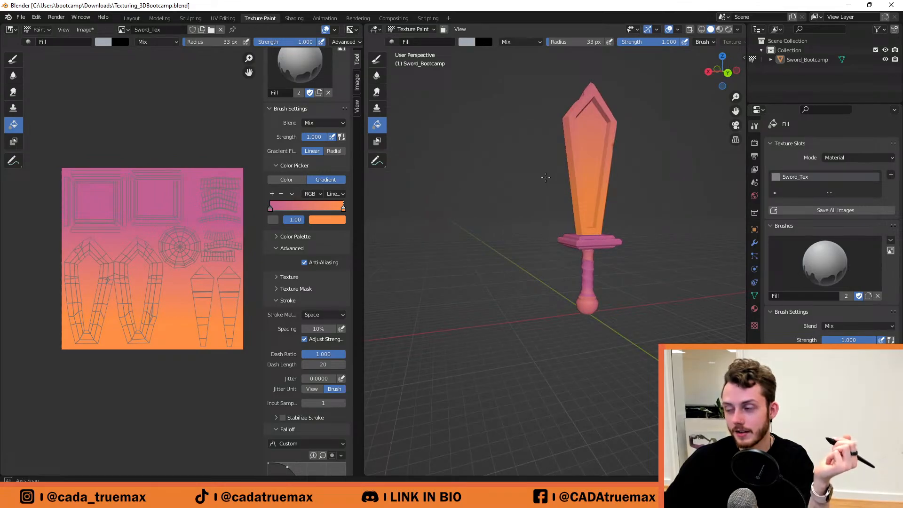
mouse_move(545, 177)
middle_mouse_down()
mouse_move(413, 206)
mouse_move(564, 187)
middle_mouse_up()
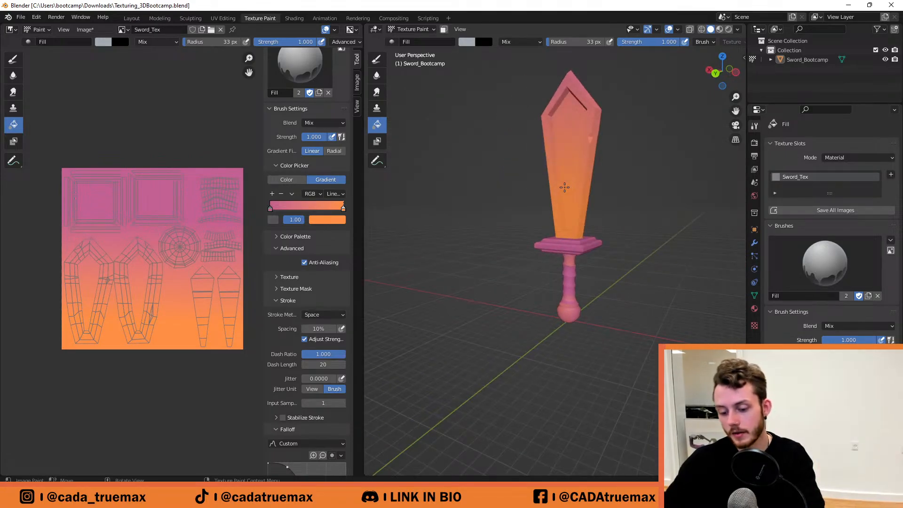
key("ctrl+z")
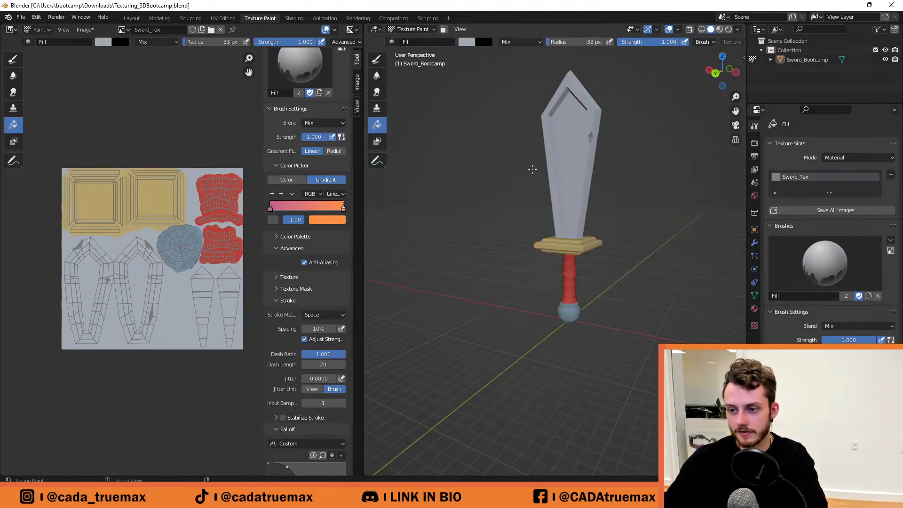
Try the pink-to-orange gradient fill again with a vertical line between the blade UVs, check the blade, and undo the fill.
scroll(139, 272, "up", 1)
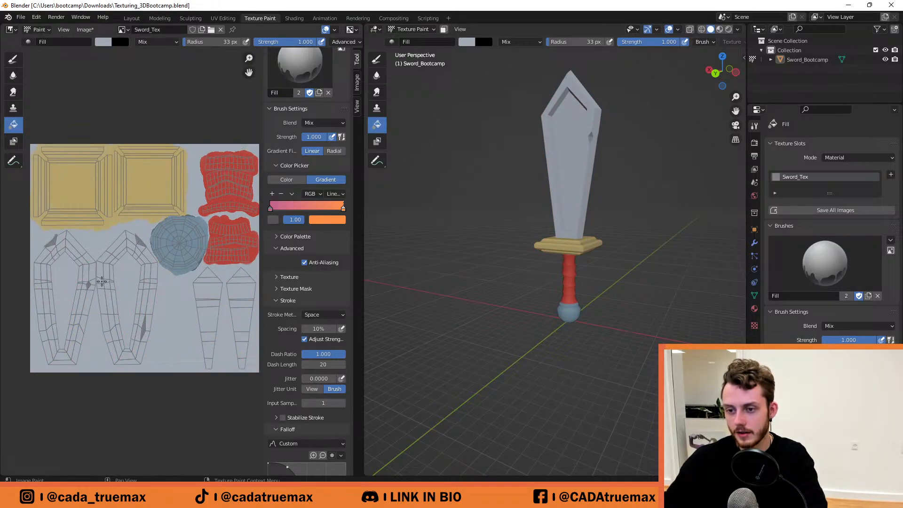
left_click_drag(101, 342, 103, 324)
key("ctrl+z")
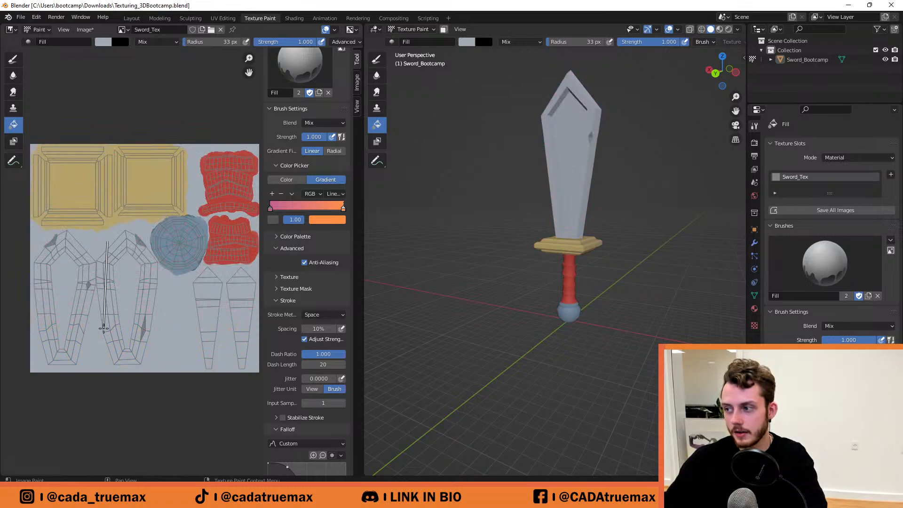
middle_click_drag(595, 246, 583, 245)
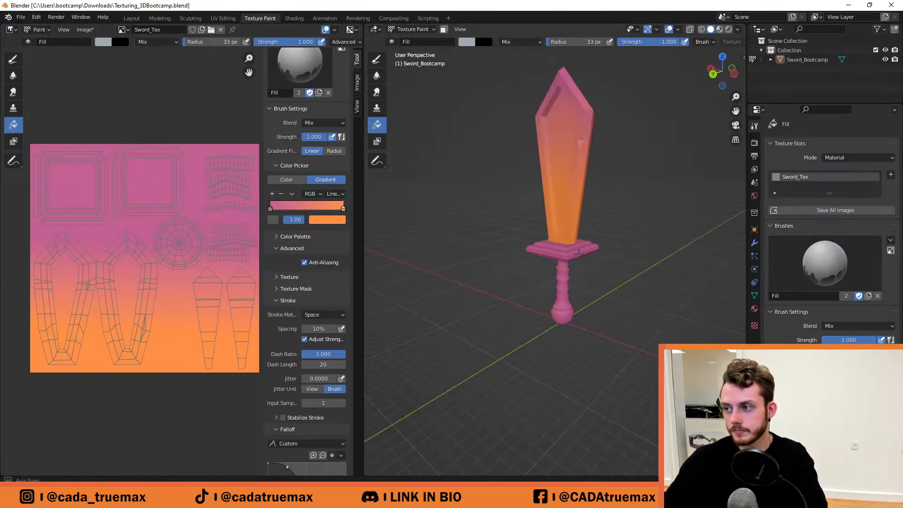
key("ctrl+z")
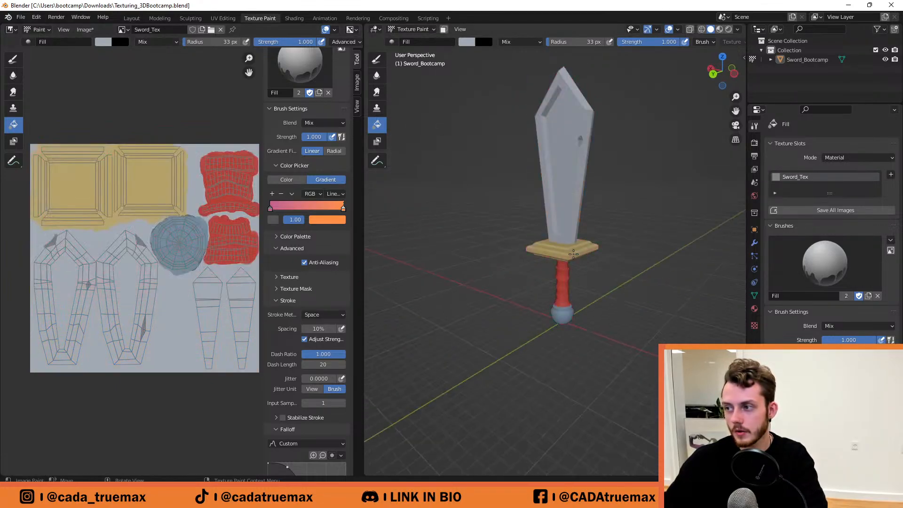
Change the fill gradient's start stop to light lavender and its end stop to dark navy blue.
left_click(271, 209)
left_click(329, 220)
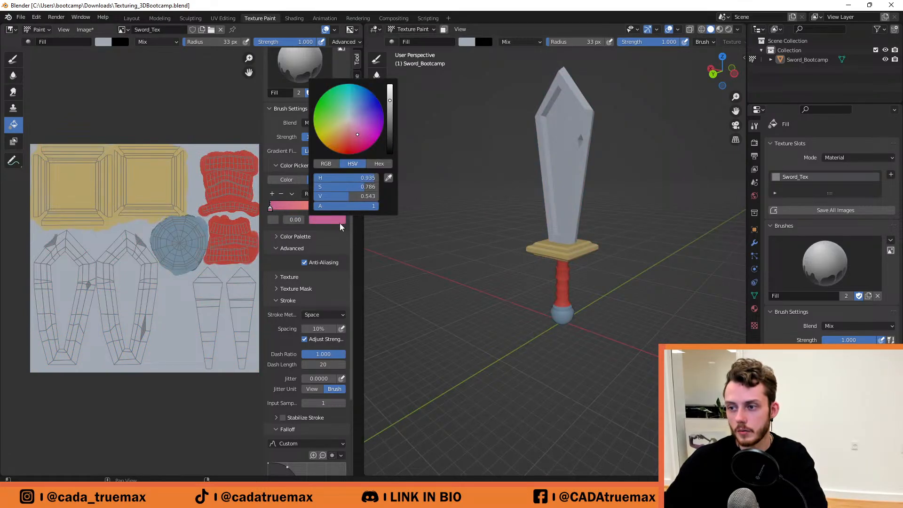
left_click_drag(366, 123, 391, 134)
left_click(345, 209)
left_click(338, 220)
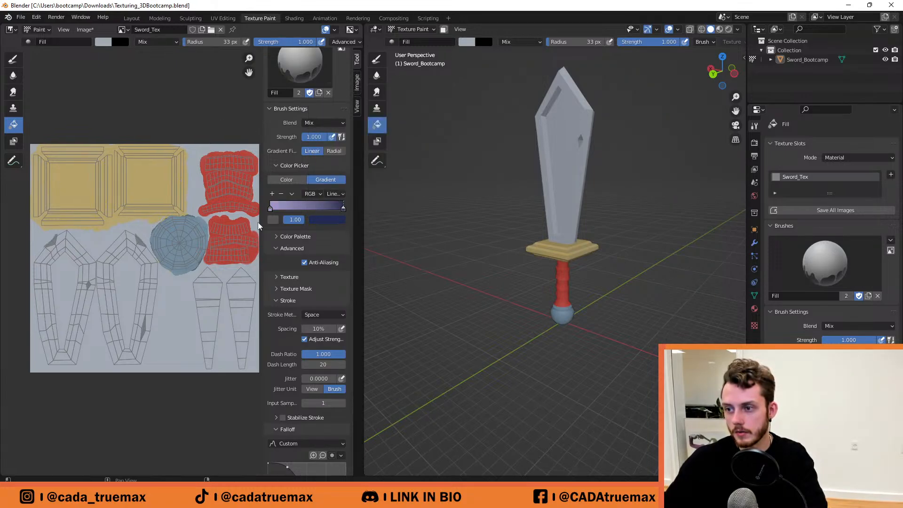
Try the lavender-to-navy gradient fill downward and upward across the texture, inspect the sword, and undo both fills.
left_click_drag(139, 295, 139, 295)
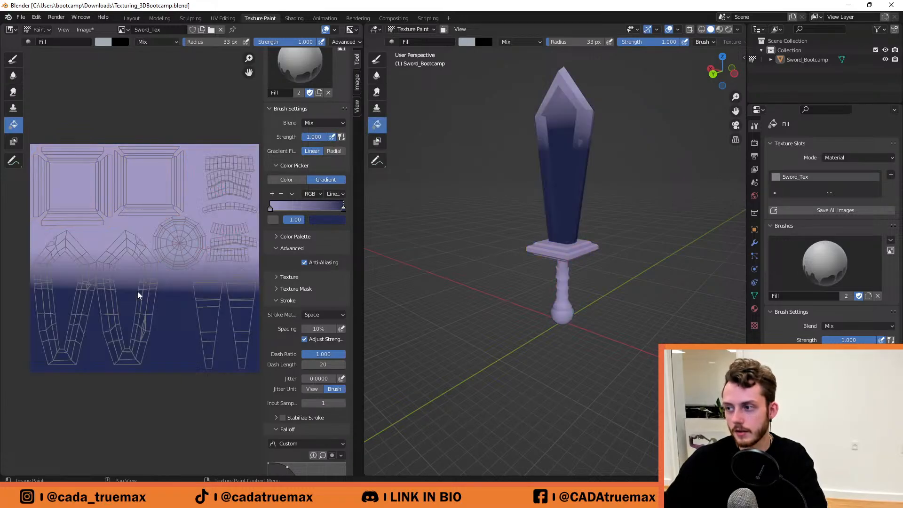
key("ctrl+z")
left_click_drag(144, 327, 146, 227)
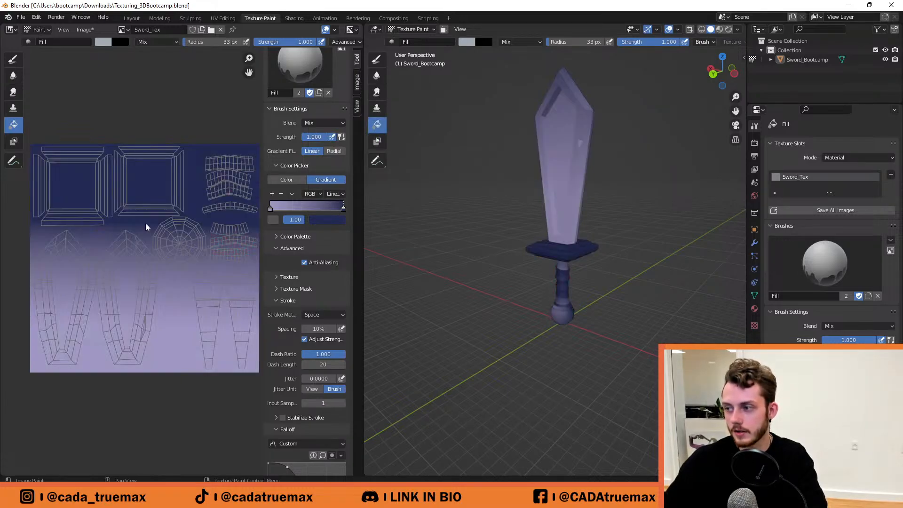
middle_click_drag(423, 209, 567, 198)
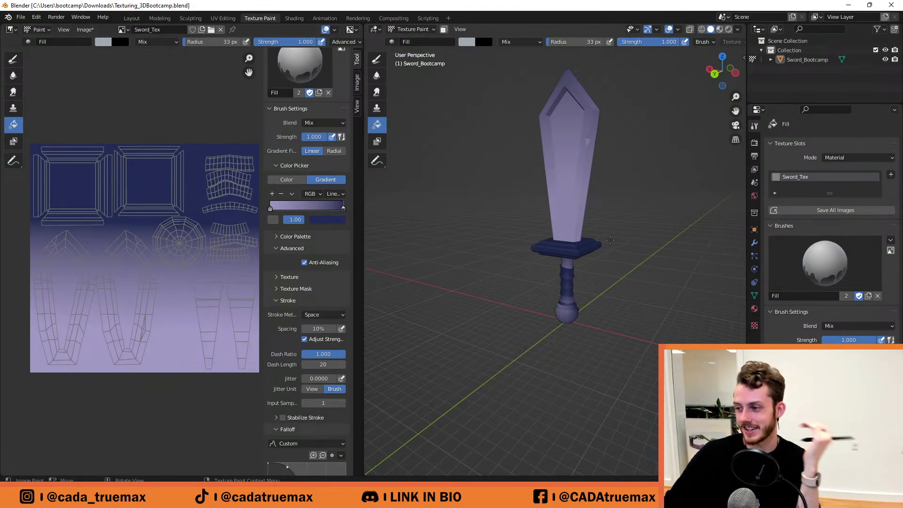
middle_click_drag(541, 249, 606, 250)
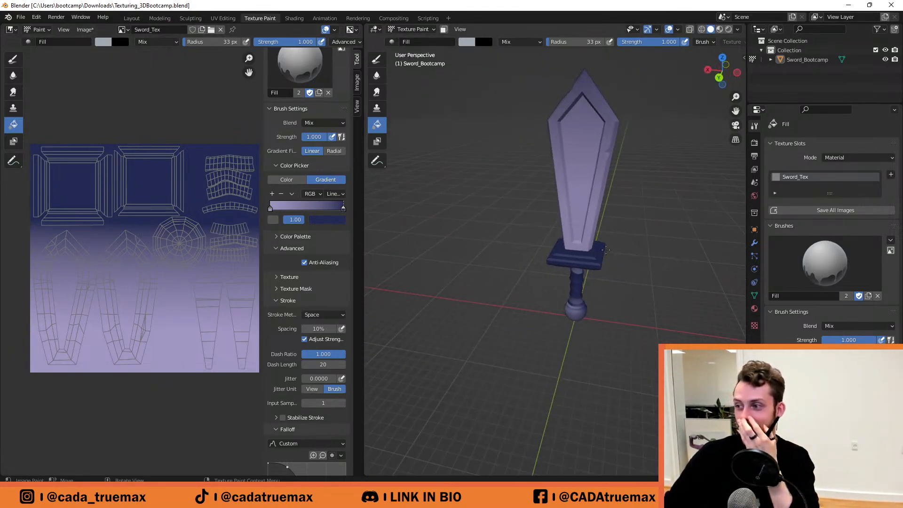
middle_click_drag(594, 98, 606, 132)
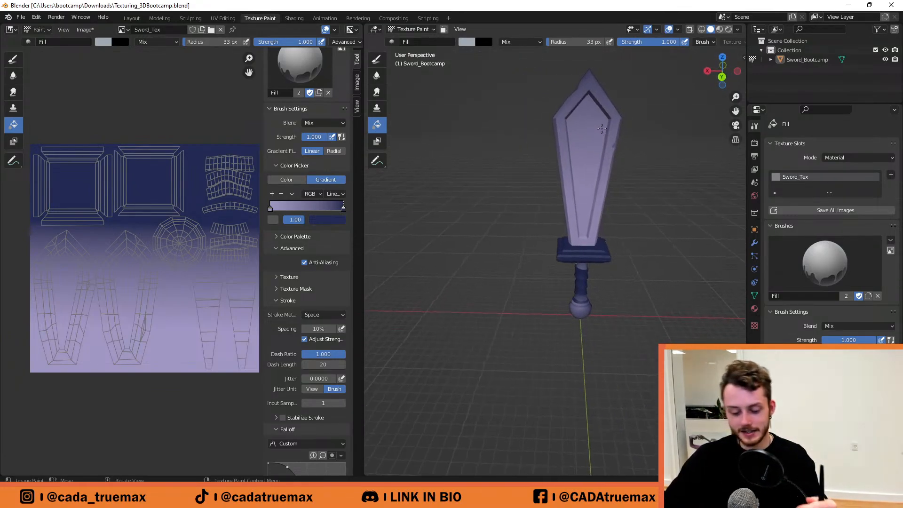
key("ctrl+z")
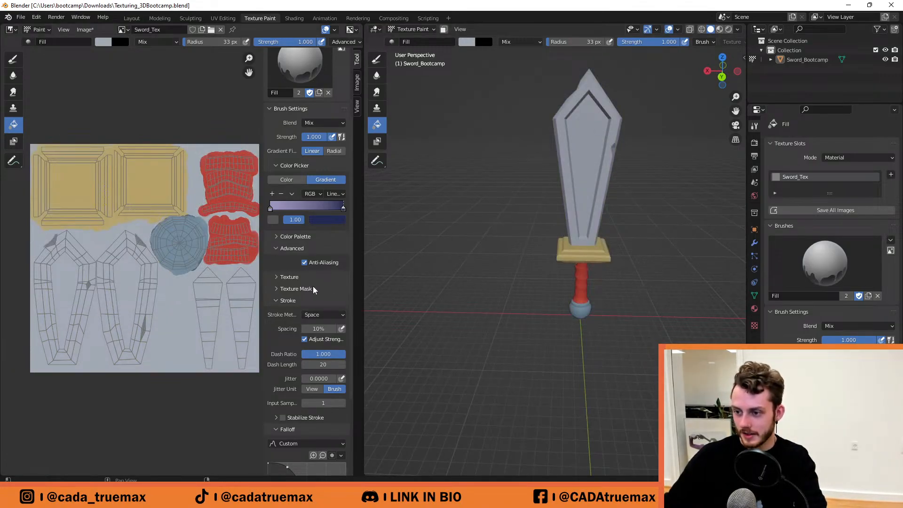
Add a new texture mask to the Fill brush, test a downward gradient fill over the blade UVs, and undo the fill.
left_click(294, 288)
scroll(294, 297, "down", 3)
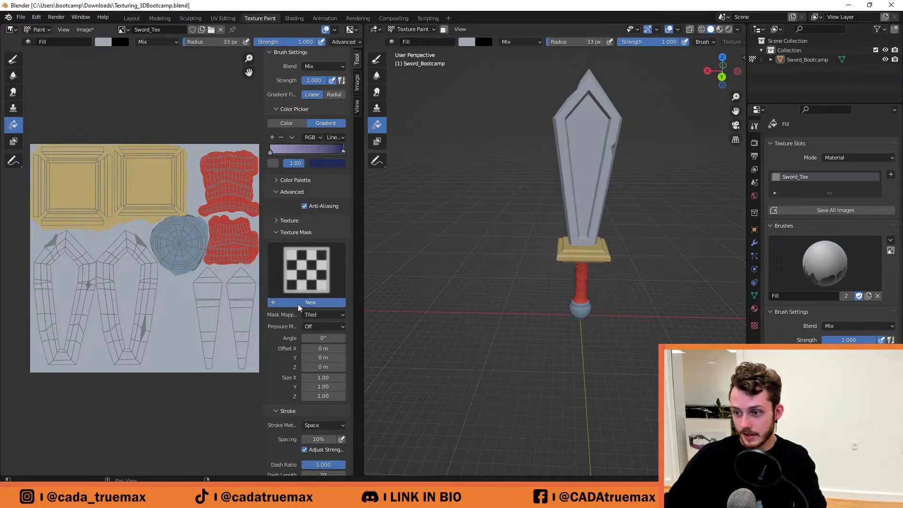
left_click(300, 304)
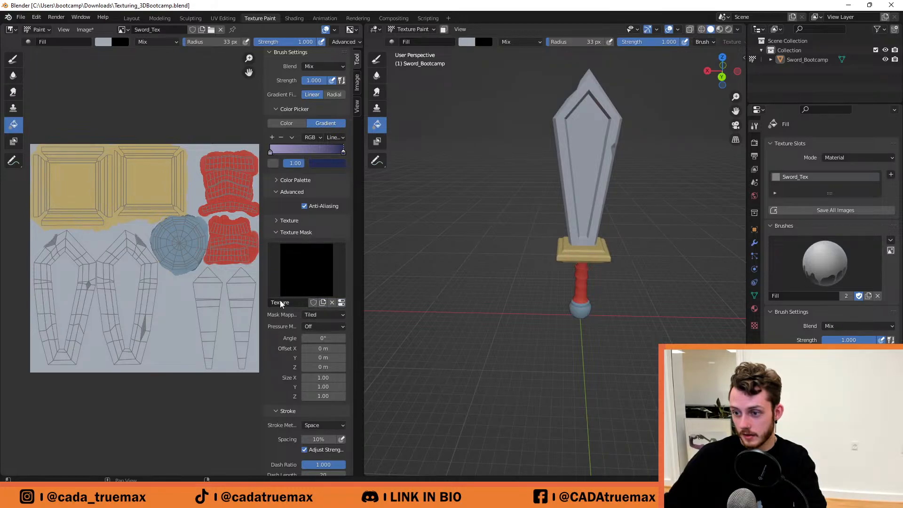
left_click_drag(122, 332, 133, 353)
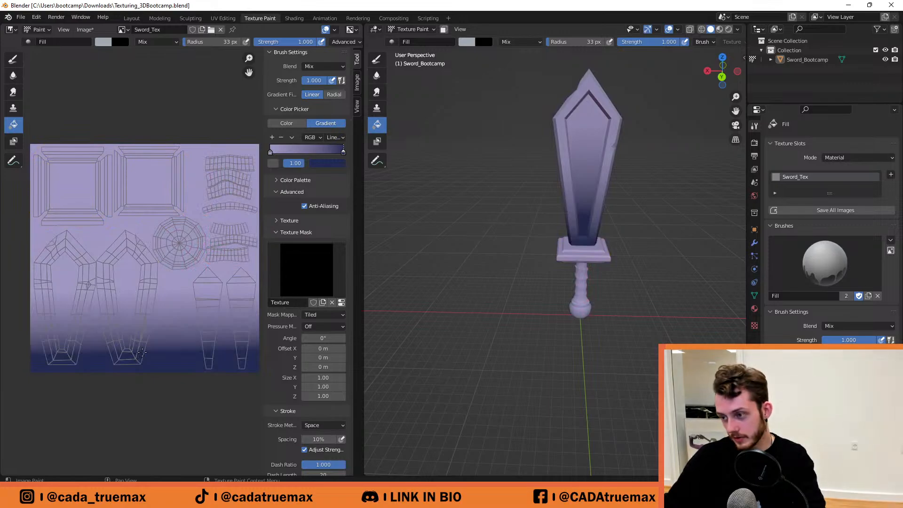
key("ctrl+z")
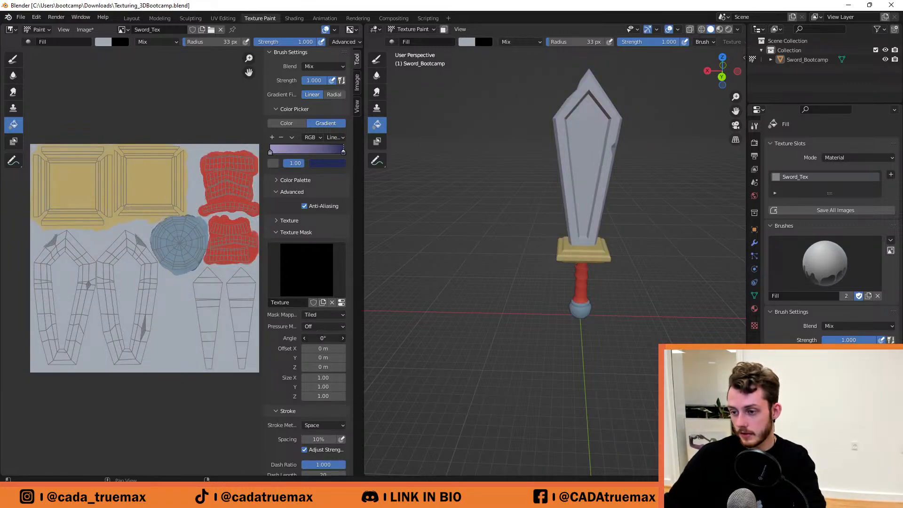
Set the Fill brush's mask mapping to View Plane, remove its mask texture, and collapse the texture mask settings.
left_click(324, 325)
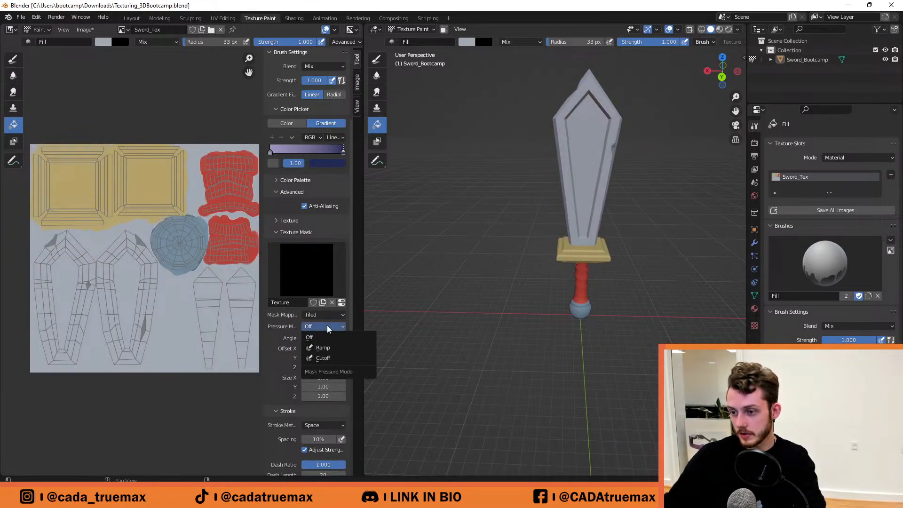
left_click(325, 325)
left_click(323, 315)
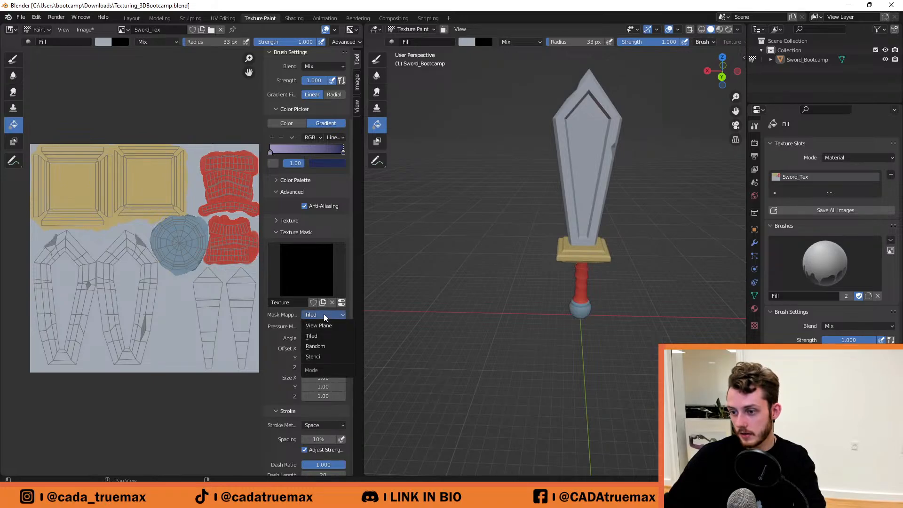
left_click(318, 325)
left_click(326, 315)
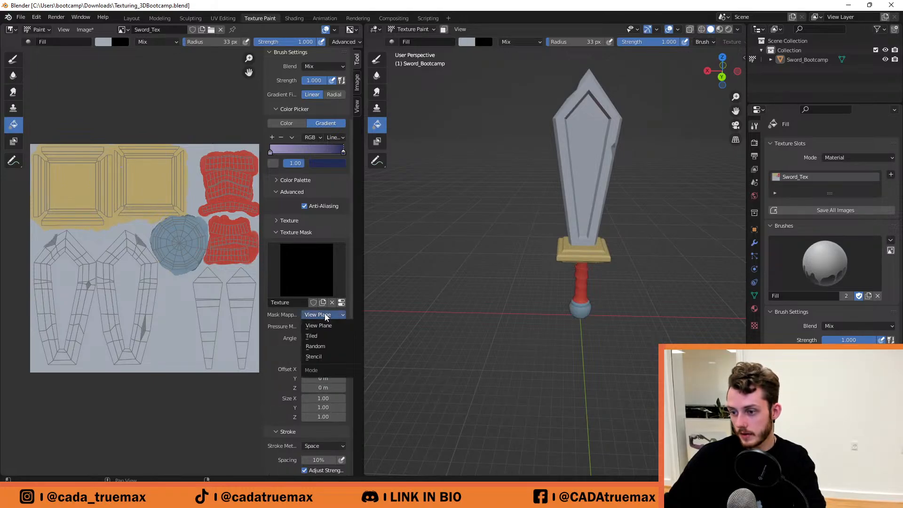
left_click(326, 317)
left_click(322, 302)
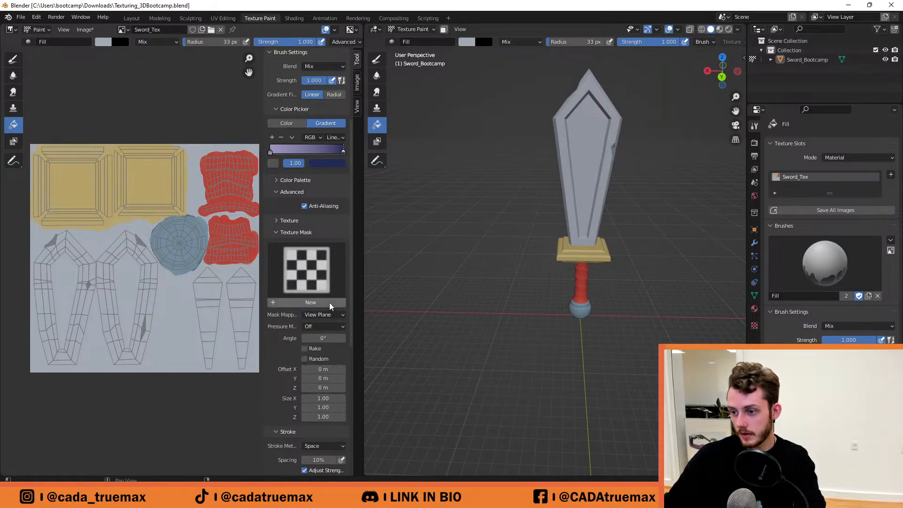
left_click(277, 233)
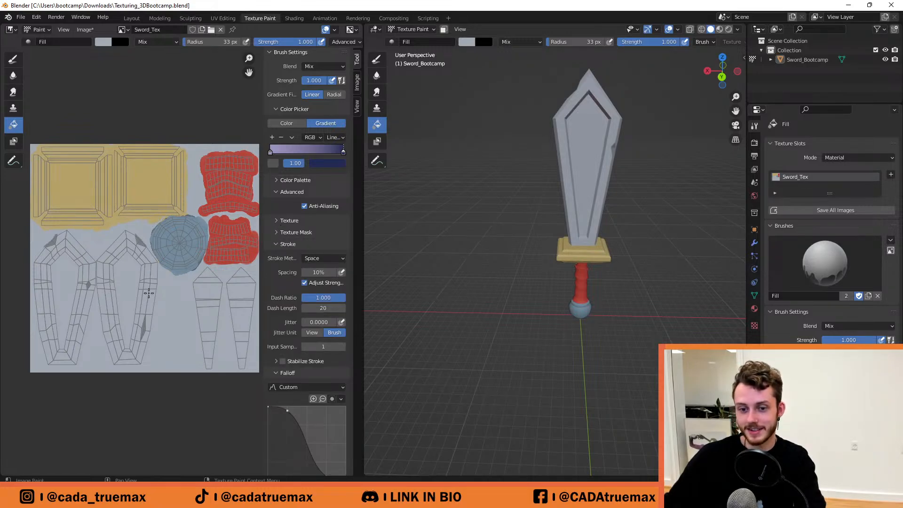
Fill the whole texture with a short upward linear gradient, lavender below and navy above, and inspect it on the sword.
left_click_drag(158, 237, 155, 233)
middle_click_drag(366, 259, 390, 277)
middle_click_drag(394, 274, 281, 275)
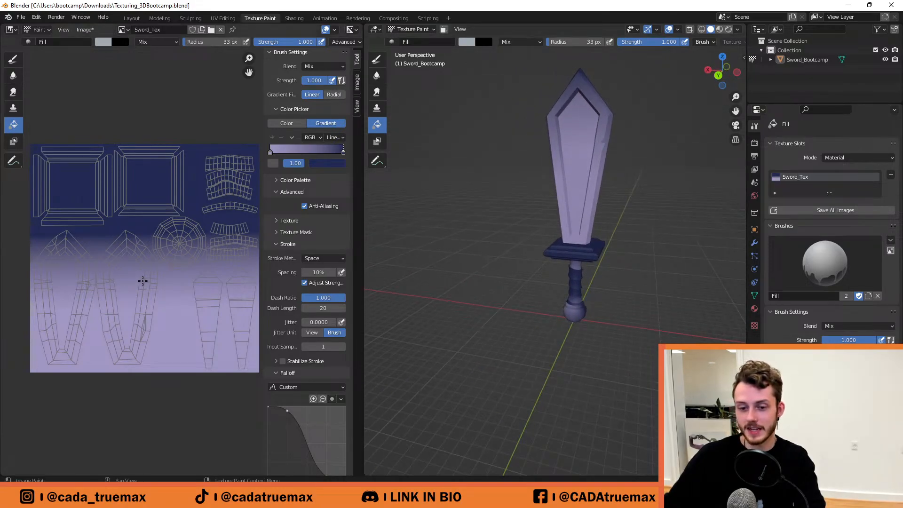
middle_click_drag(662, 254, 573, 226)
middle_click_drag(549, 196, 470, 197)
scroll(174, 304, "up", 3)
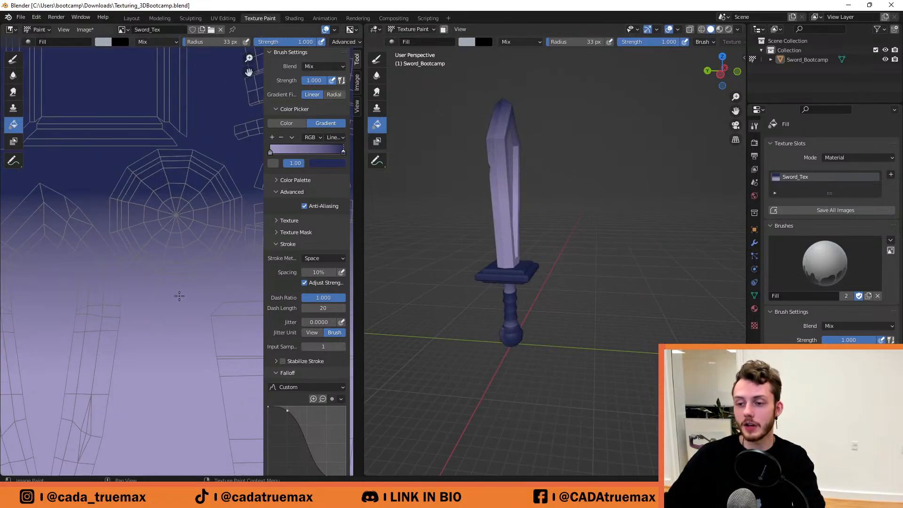
scroll(185, 281, "down", 1)
middle_click_drag(185, 281, 179, 309)
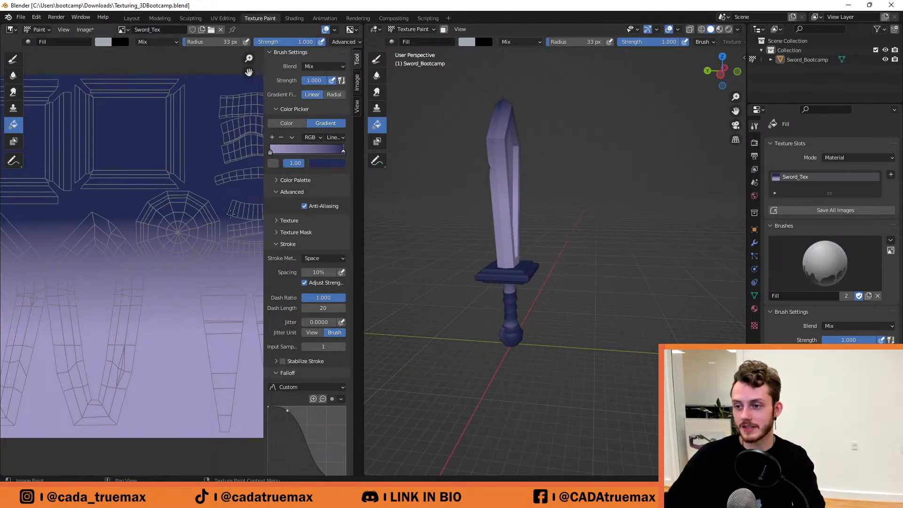
Switch to the Draw tool and paint a dark red gradient stroke over the upper grip UV islands.
left_click(14, 60)
middle_click_drag(205, 166, 109, 213)
scroll(162, 199, "up", 1)
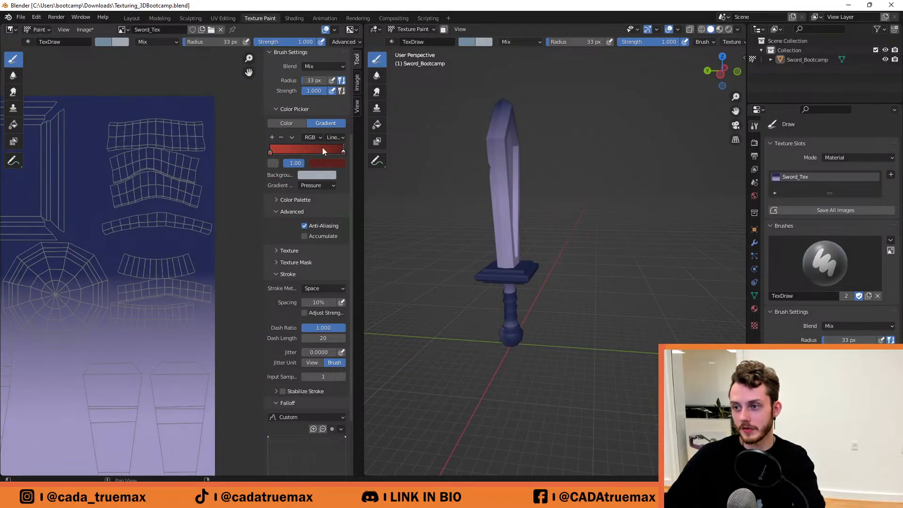
left_click(288, 122)
left_click(321, 124)
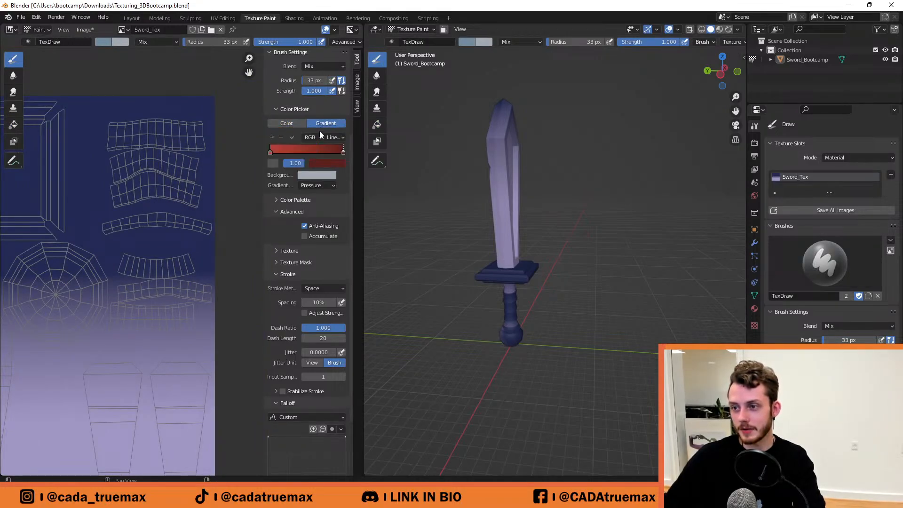
left_click(298, 122)
left_click(325, 124)
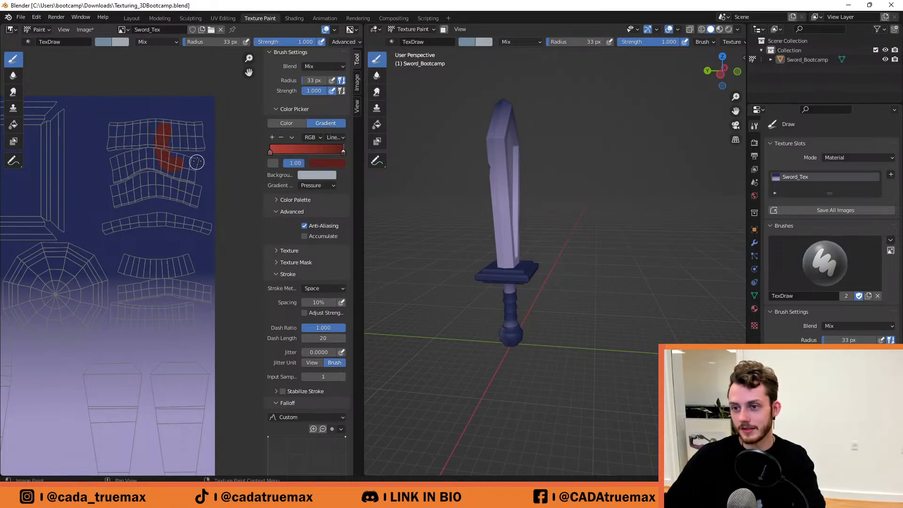
Set the Draw brush to a solid colour, sample the painted dark red, and raise its value to 0.610.
left_click(303, 122)
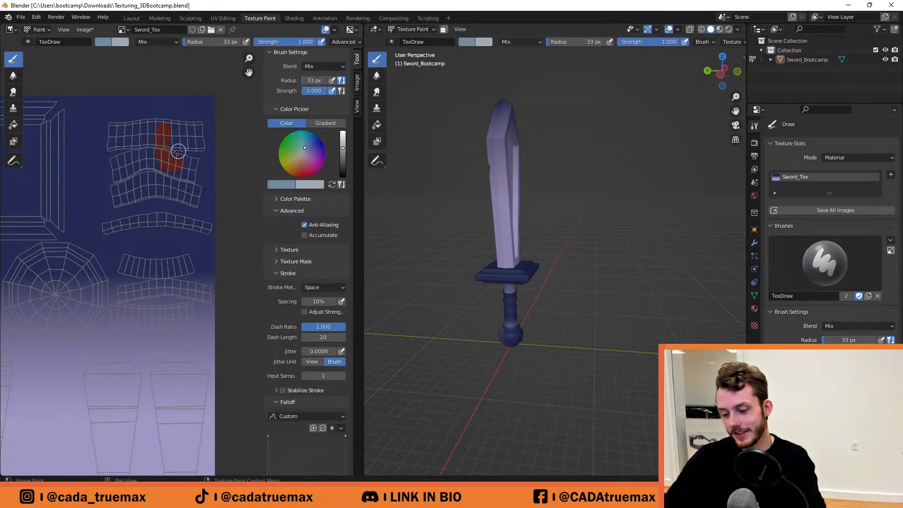
left_click_drag(178, 151, 175, 164)
key("s")
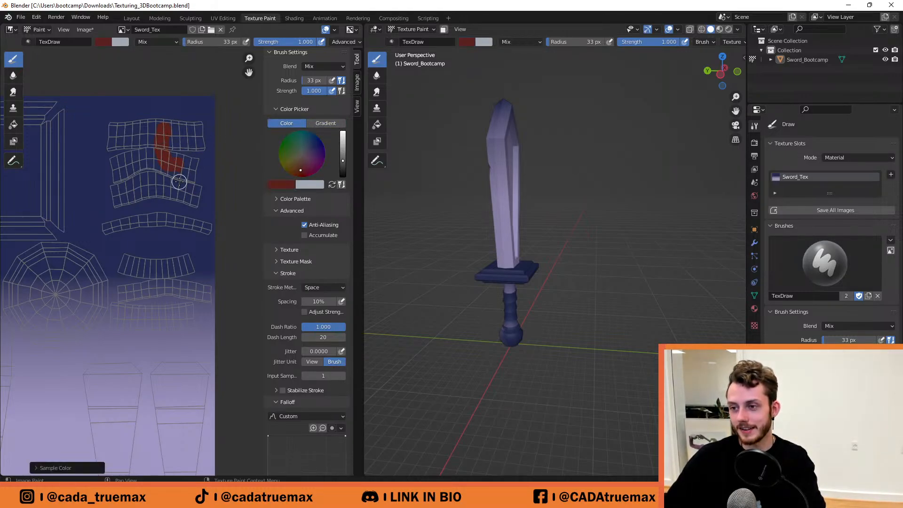
middle_click_drag(470, 198, 624, 201)
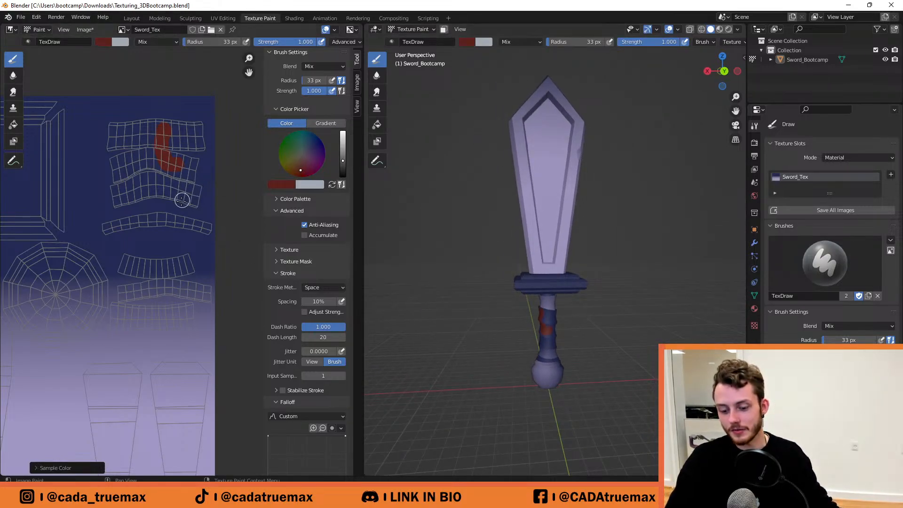
left_click(286, 183)
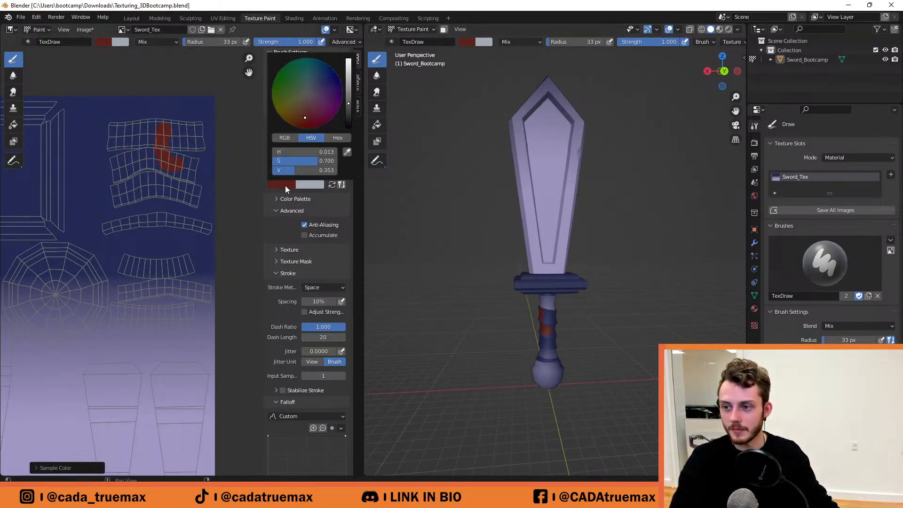
left_click_drag(341, 161, 343, 149)
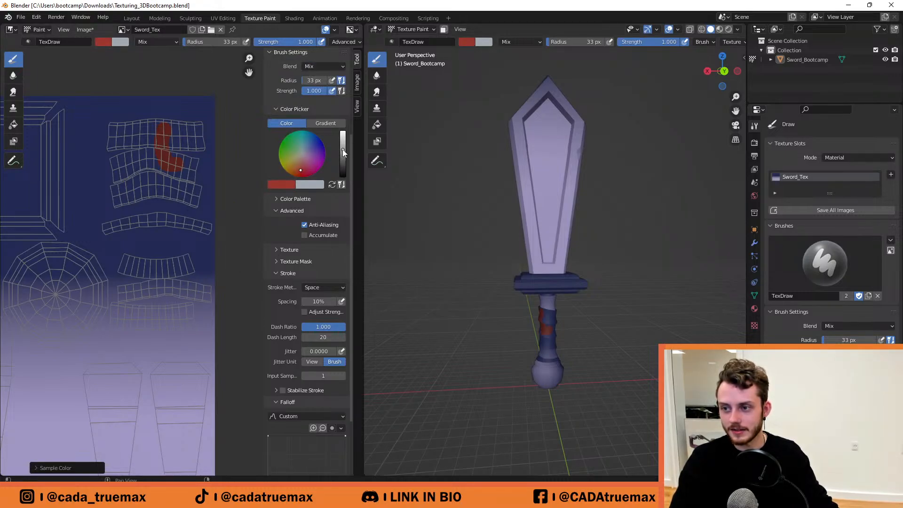
Paint all the grip UV islands solid red, covering the strips completely.
mouse_move(189, 148)
left_mouse_down()
mouse_move(181, 162)
mouse_move(167, 136)
mouse_move(155, 157)
mouse_move(139, 125)
mouse_move(120, 123)
mouse_move(107, 134)
mouse_move(168, 133)
mouse_move(182, 123)
mouse_move(193, 150)
mouse_move(202, 123)
mouse_move(187, 188)
mouse_move(193, 194)
mouse_move(175, 188)
mouse_move(161, 151)
mouse_move(146, 198)
mouse_move(125, 158)
mouse_move(115, 207)
mouse_move(113, 163)
mouse_move(118, 178)
left_mouse_up()
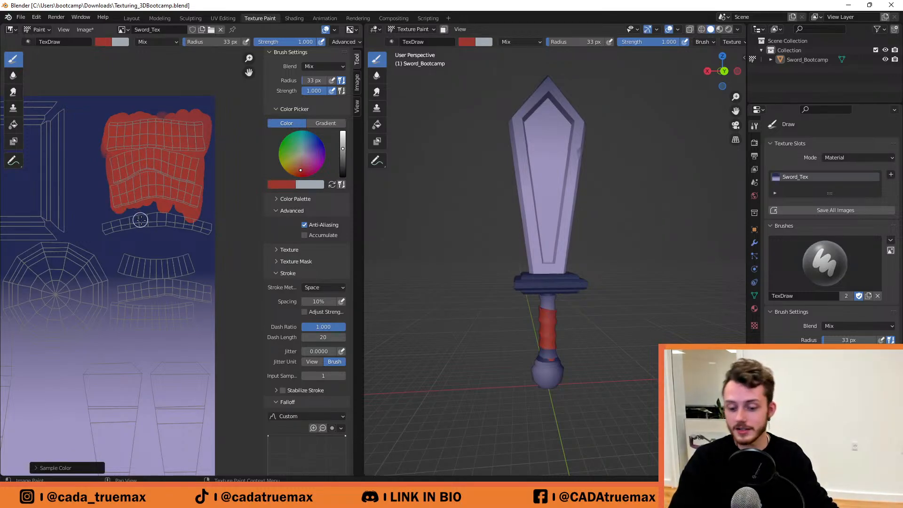
mouse_move(194, 229)
left_mouse_down()
mouse_move(202, 232)
mouse_move(188, 218)
mouse_move(108, 224)
mouse_move(101, 233)
mouse_move(183, 217)
left_mouse_up()
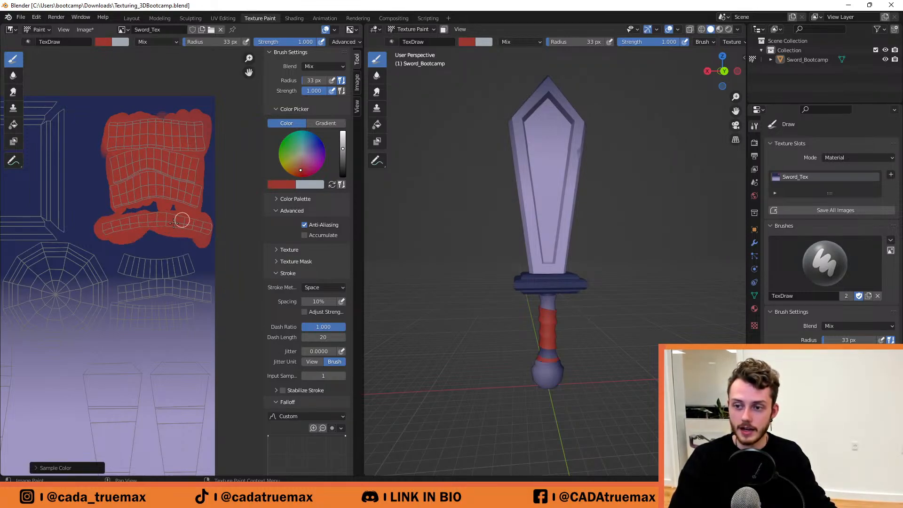
mouse_move(185, 266)
left_mouse_down()
mouse_move(187, 258)
mouse_move(121, 266)
left_mouse_up()
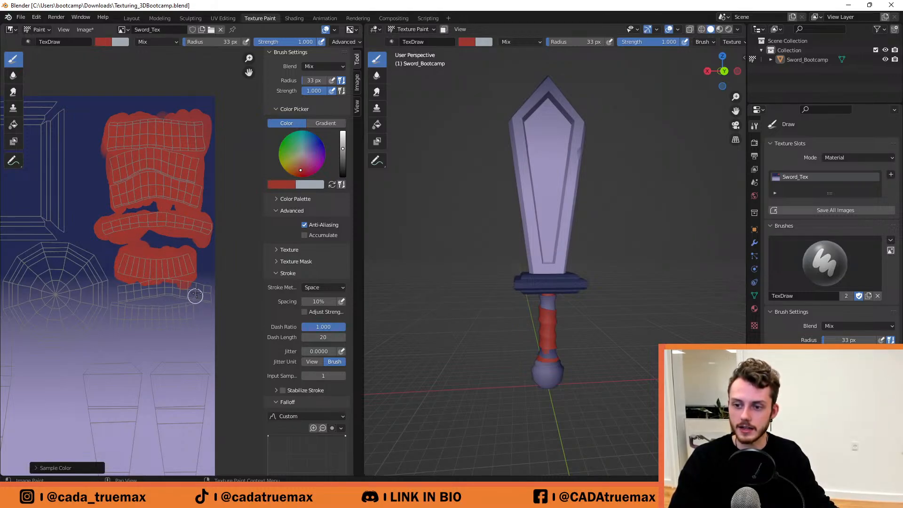
left_click_drag(204, 292, 154, 293)
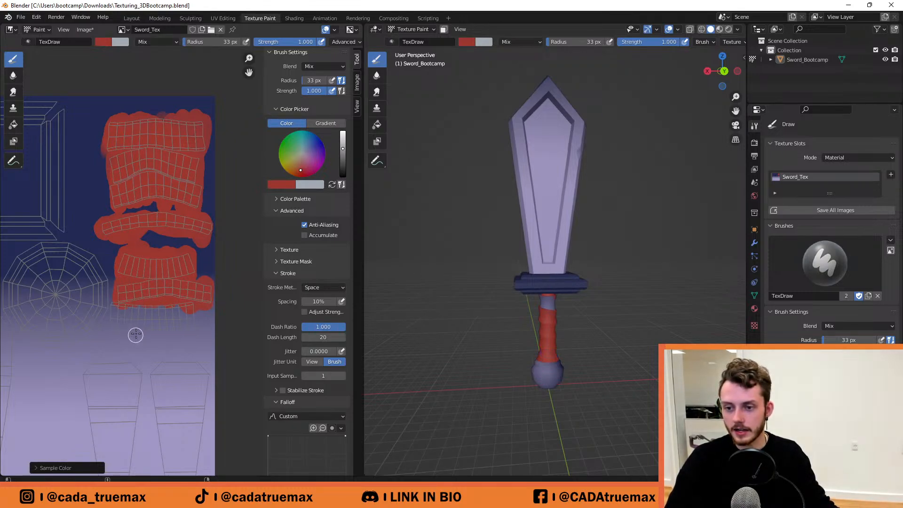
middle_click_drag(135, 334, 164, 289)
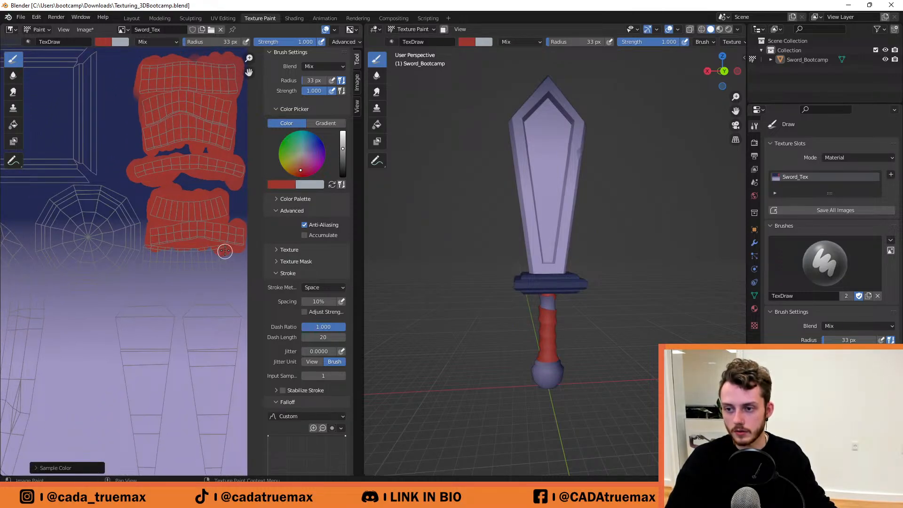
mouse_move(224, 251)
left_mouse_down()
mouse_move(221, 270)
mouse_move(166, 266)
mouse_move(159, 253)
left_mouse_up()
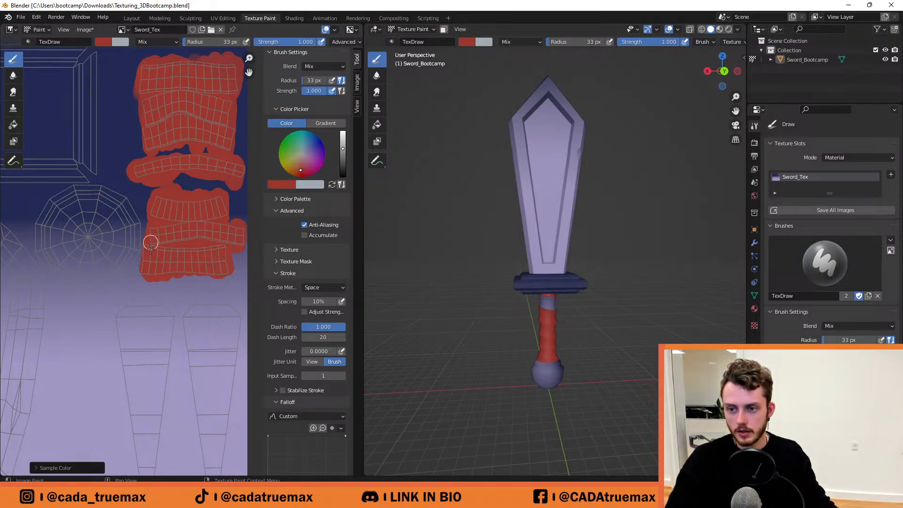
left_click_drag(150, 242, 178, 266)
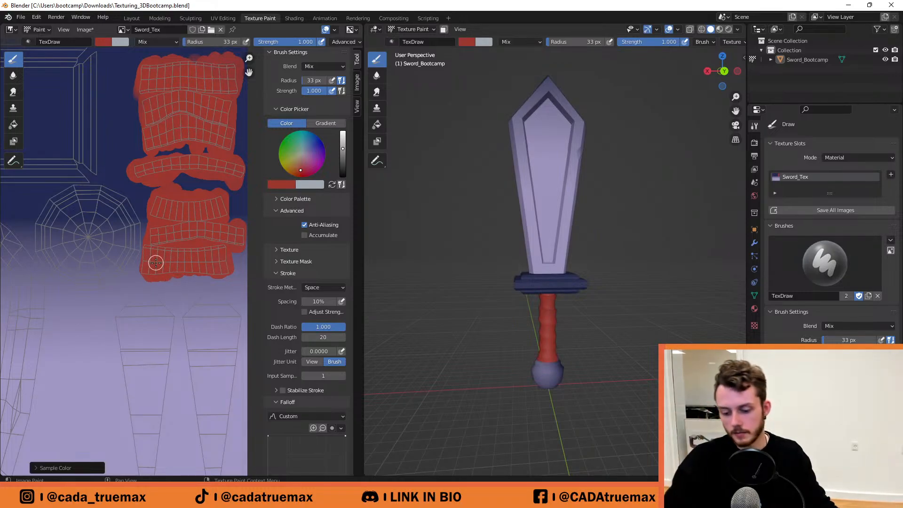
Change the Draw brush colour to a light orange-brown for the guard.
middle_click_drag(148, 220, 208, 298)
middle_click_drag(141, 263, 235, 317)
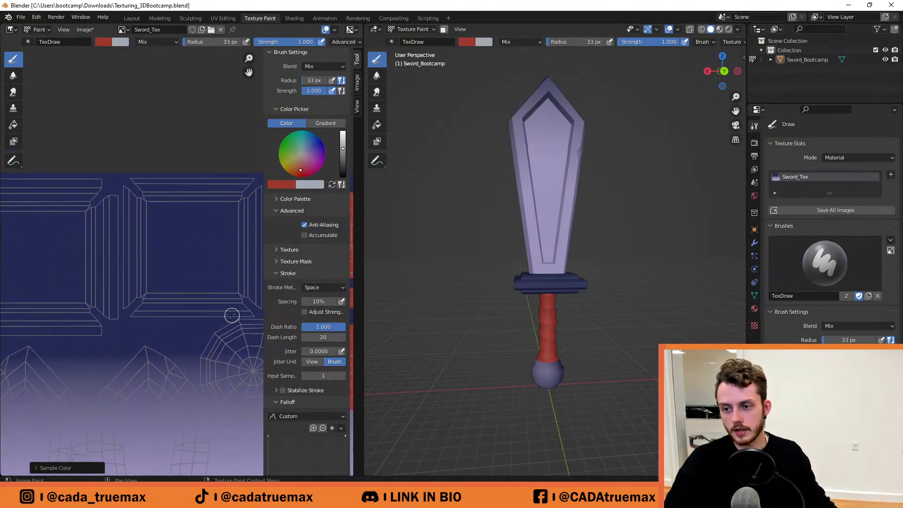
middle_click_drag(186, 273, 209, 303, "ctrl")
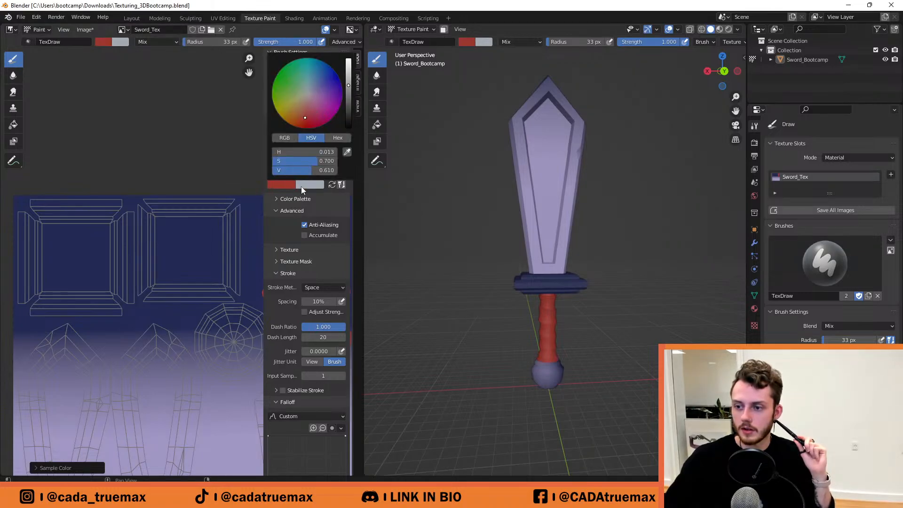
left_click(282, 185)
left_click(347, 152)
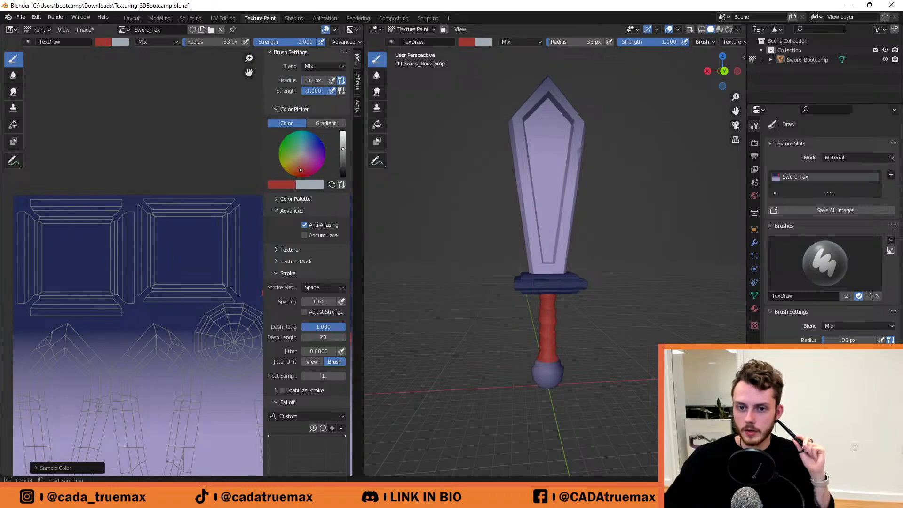
left_click(264, 165)
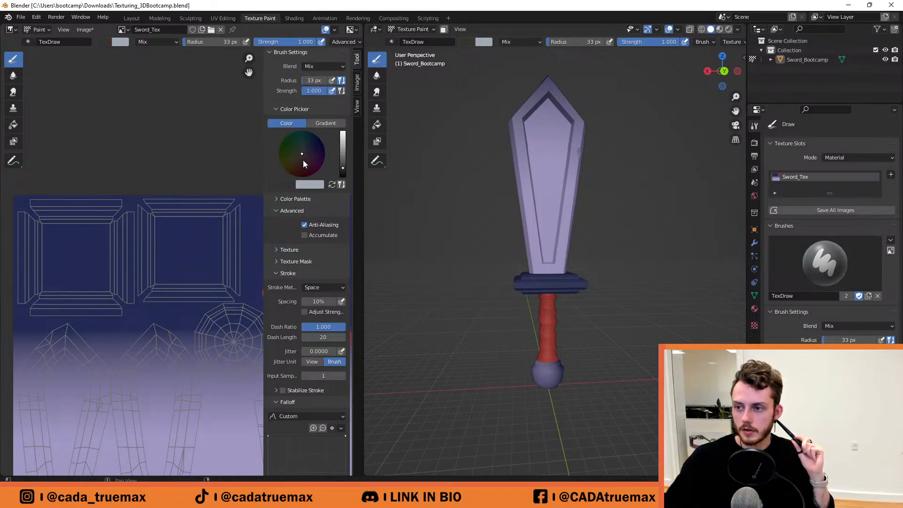
left_click_drag(342, 168, 343, 146)
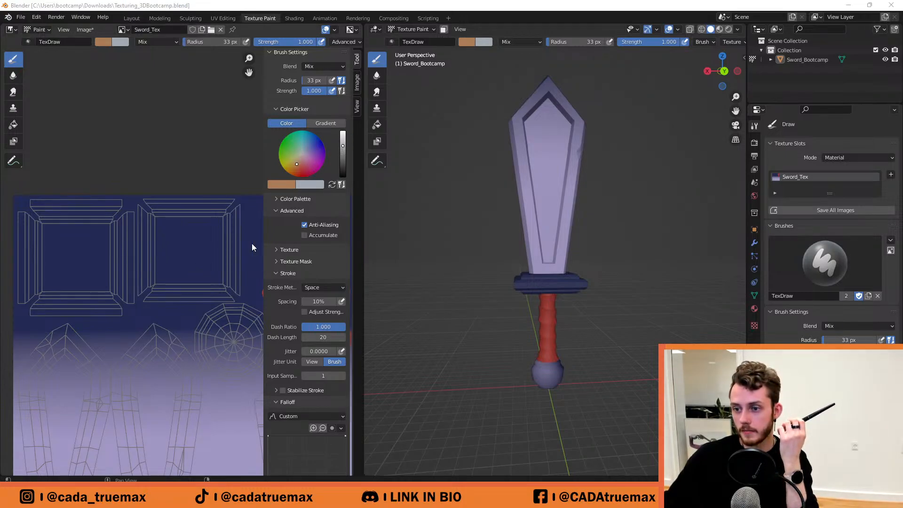
Try orange-brown strokes on both guard UV islands, check where they land on the sword, and undo them.
mouse_move(210, 293)
left_mouse_down()
mouse_move(170, 296)
mouse_move(187, 299)
left_mouse_up()
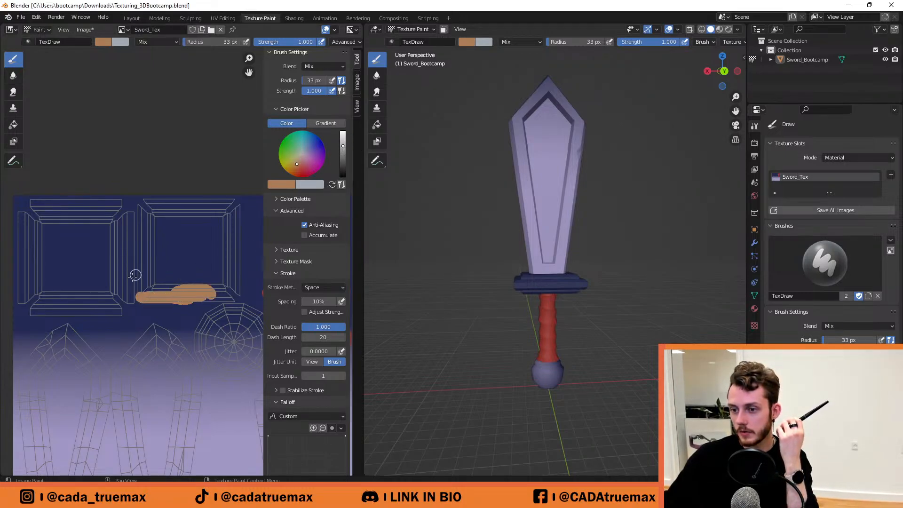
mouse_move(100, 296)
left_mouse_down()
mouse_move(66, 232)
mouse_move(84, 261)
left_mouse_up()
mouse_move(464, 235)
middle_mouse_down()
mouse_move(573, 279)
mouse_move(625, 278)
mouse_move(566, 261)
mouse_move(560, 243)
middle_mouse_up()
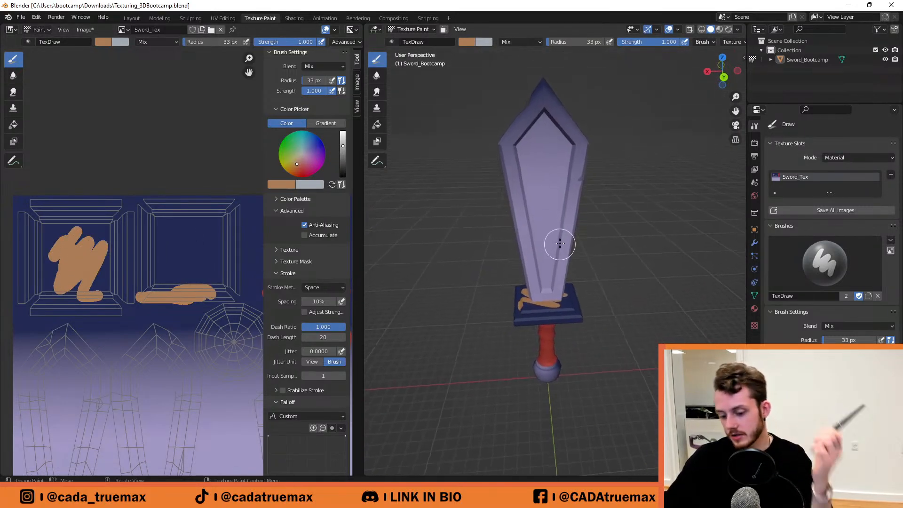
key("ctrl+z")
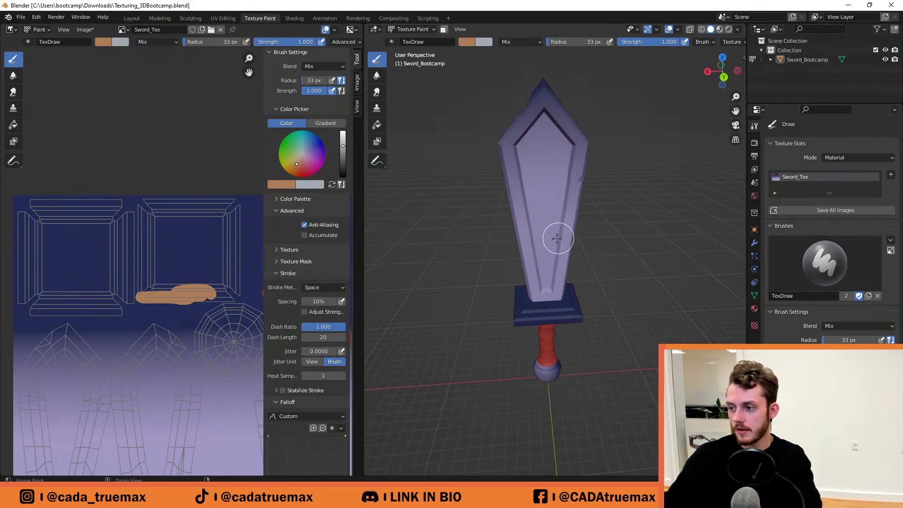
key("ctrl+z")
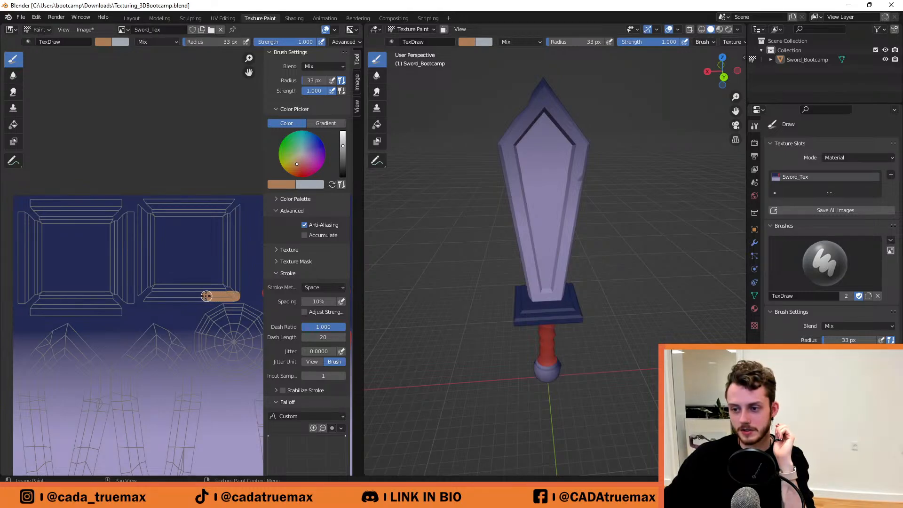
Paint both square guard UV islands and their borders completely orange-brown.
mouse_move(188, 296)
left_mouse_down()
mouse_move(134, 296)
mouse_move(138, 207)
mouse_move(150, 244)
mouse_move(143, 282)
left_mouse_up()
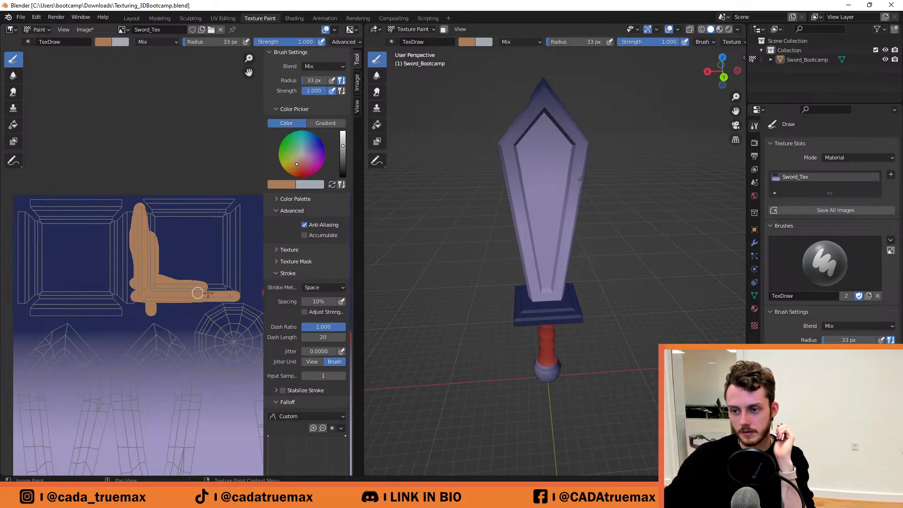
mouse_move(197, 293)
left_mouse_down()
mouse_move(237, 287)
mouse_move(228, 253)
mouse_move(237, 233)
mouse_move(239, 262)
mouse_move(228, 278)
mouse_move(221, 264)
mouse_move(235, 211)
mouse_move(134, 201)
mouse_move(214, 213)
mouse_move(179, 205)
mouse_move(150, 221)
mouse_move(216, 232)
mouse_move(151, 242)
mouse_move(214, 259)
mouse_move(169, 250)
mouse_move(157, 271)
mouse_move(215, 268)
mouse_move(202, 282)
mouse_move(181, 282)
left_mouse_up()
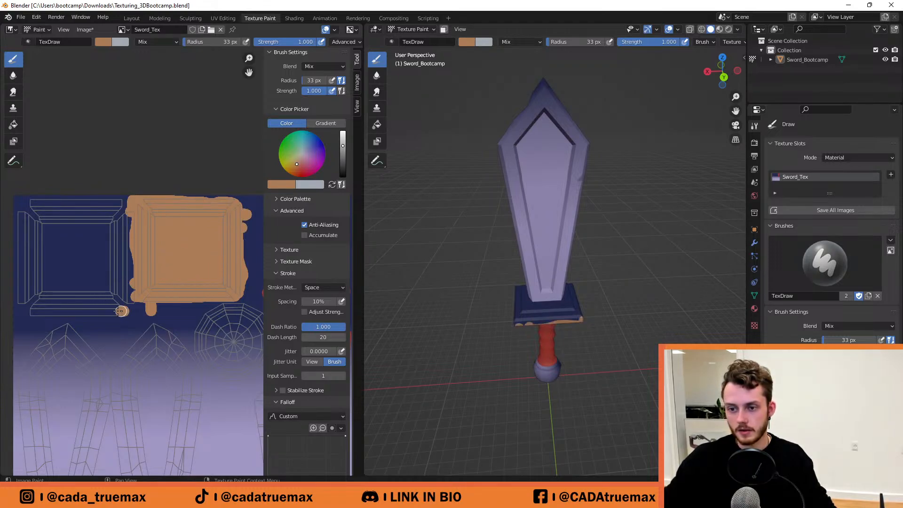
mouse_move(120, 310)
left_mouse_down()
mouse_move(26, 312)
mouse_move(127, 293)
mouse_move(123, 256)
mouse_move(106, 230)
mouse_move(122, 216)
mouse_move(130, 244)
mouse_move(118, 282)
mouse_move(80, 292)
mouse_move(101, 278)
mouse_move(27, 296)
mouse_move(24, 227)
left_mouse_up()
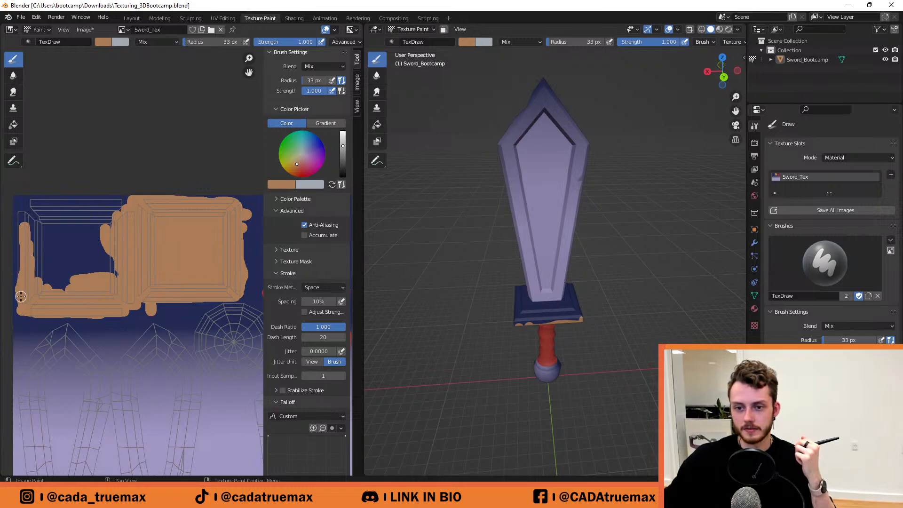
mouse_move(21, 296)
left_mouse_down()
mouse_move(24, 202)
mouse_move(40, 252)
mouse_move(60, 263)
mouse_move(93, 254)
mouse_move(109, 271)
mouse_move(89, 226)
mouse_move(96, 234)
mouse_move(66, 225)
mouse_move(115, 205)
mouse_move(45, 205)
mouse_move(60, 223)
left_mouse_up()
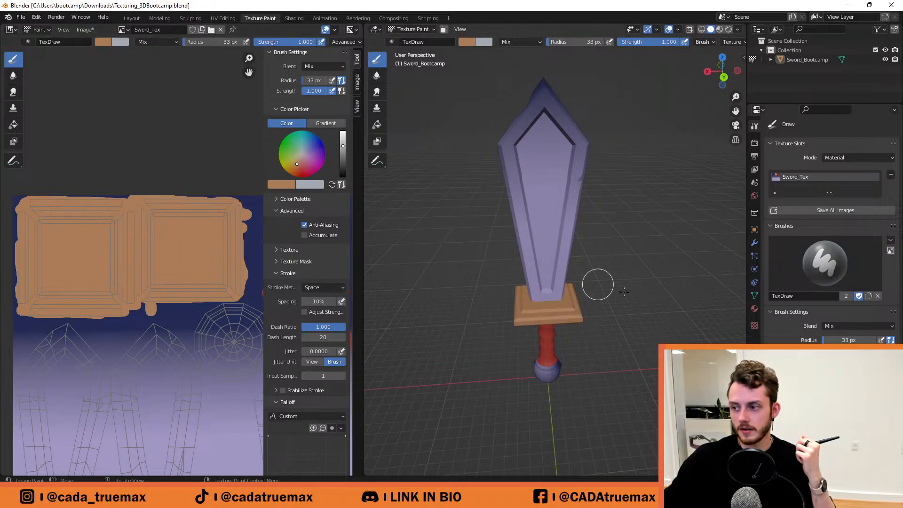
Examine the painted guard and grip from several angles on the sword, and compare them with the guard UV islands.
middle_click_drag(597, 284, 505, 338)
scroll(176, 311, "down", 2)
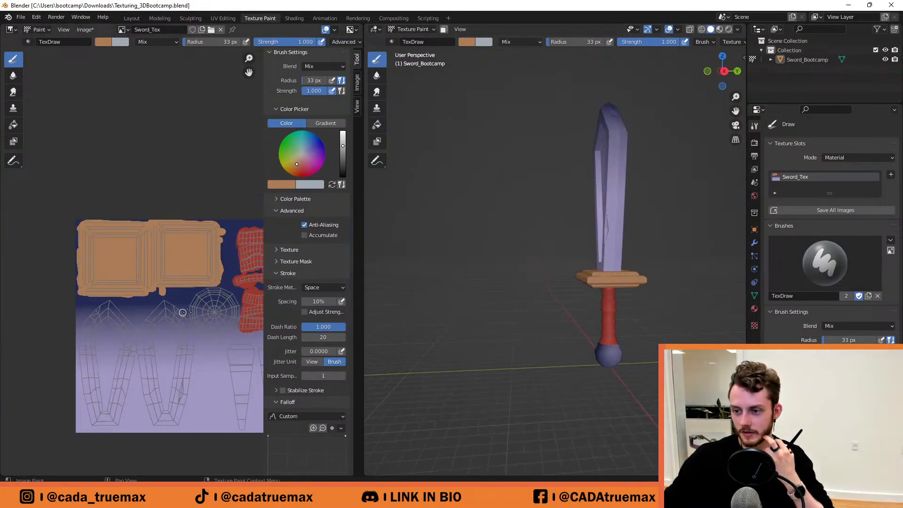
middle_click_drag(192, 314, 146, 286)
middle_click_drag(691, 288, 560, 312)
scroll(560, 312, "up", 5)
scroll(562, 341, "down", 3)
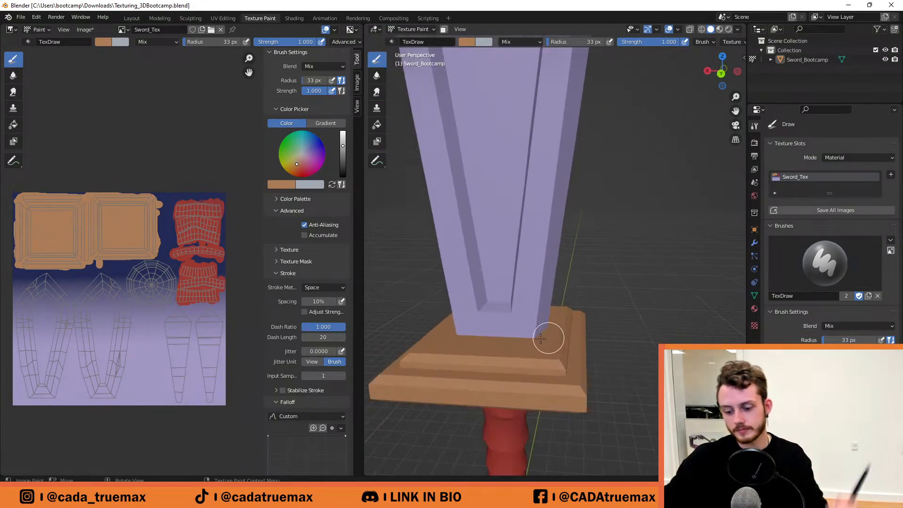
middle_click_drag(525, 323, 574, 306, "alt")
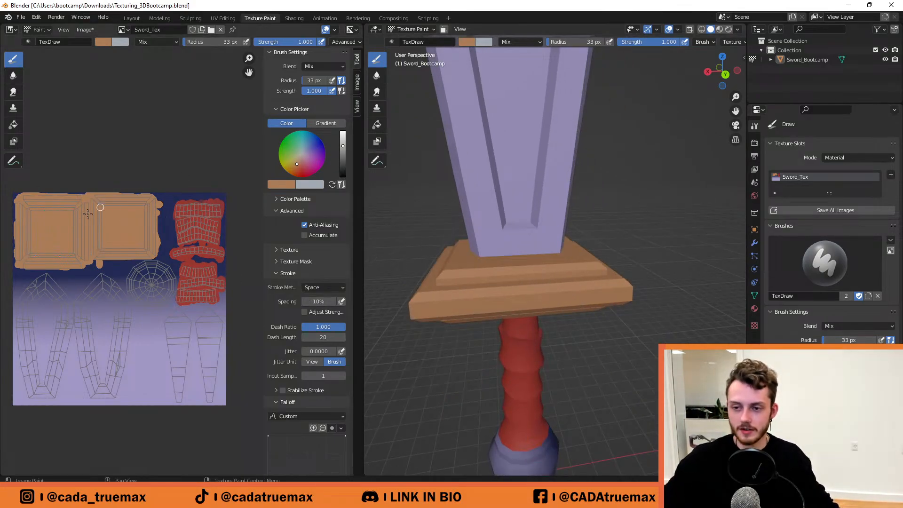
scroll(113, 231, "up", 3)
middle_click_drag(116, 233, 188, 253)
scroll(194, 239, "up", 2)
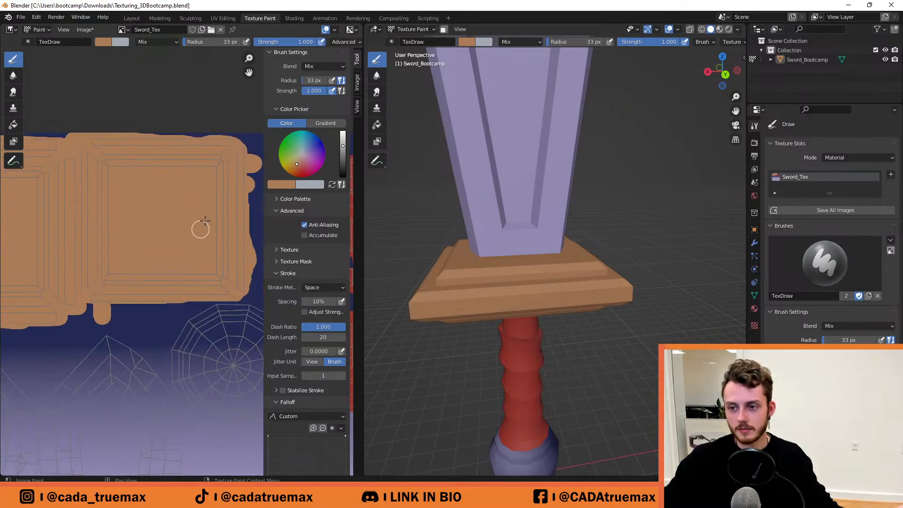
Reduce the Draw brush radius to 14 px and change its colour to a pale peach for the guard's edge highlights.
middle_click_drag(202, 216, 160, 258)
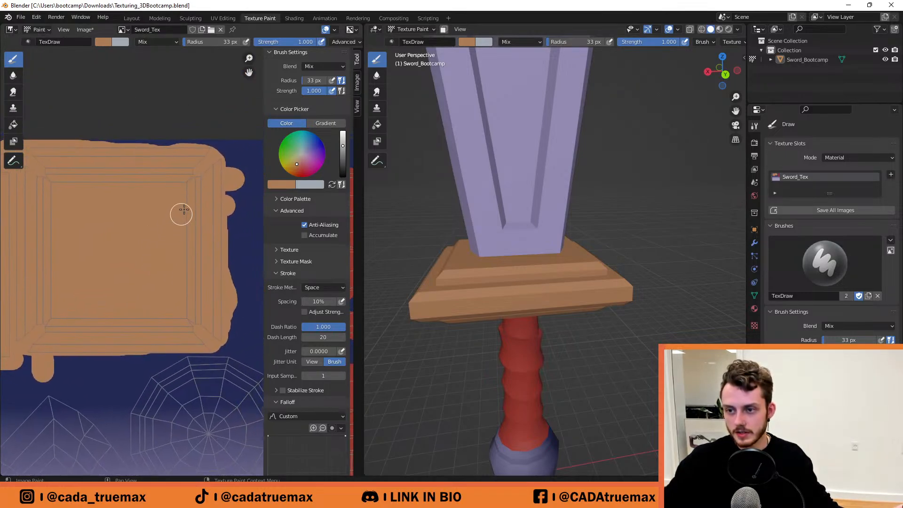
middle_click_drag(532, 273, 667, 273)
scroll(649, 271, "up", 4)
middle_click_drag(677, 319, 655, 285, "shift")
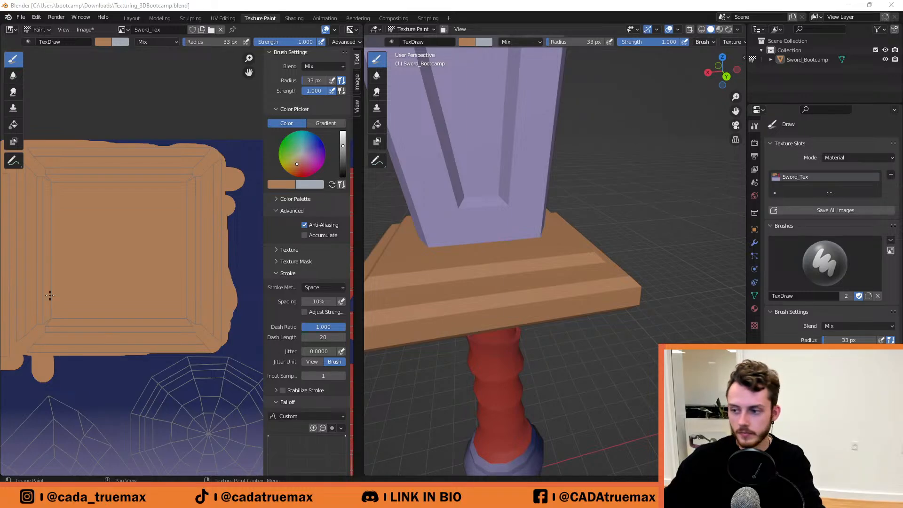
middle_click_drag(593, 292, 599, 354)
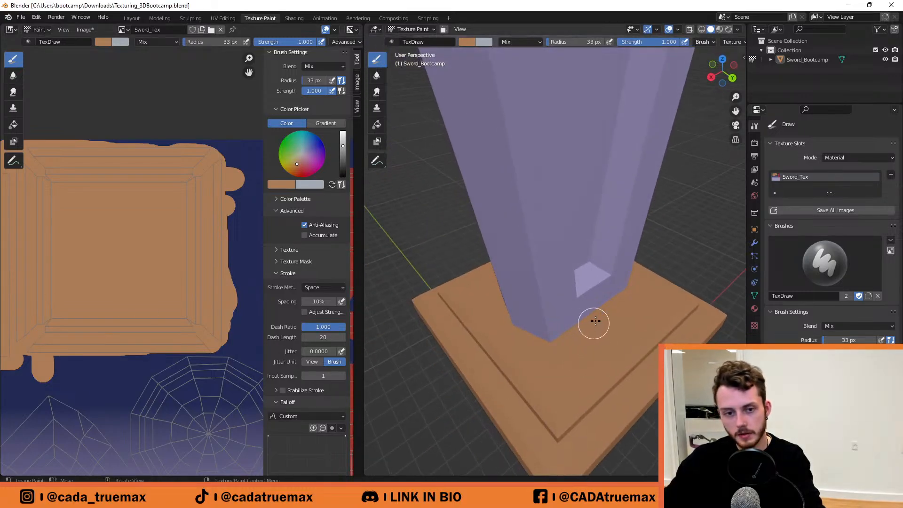
middle_click_drag(588, 304, 536, 294)
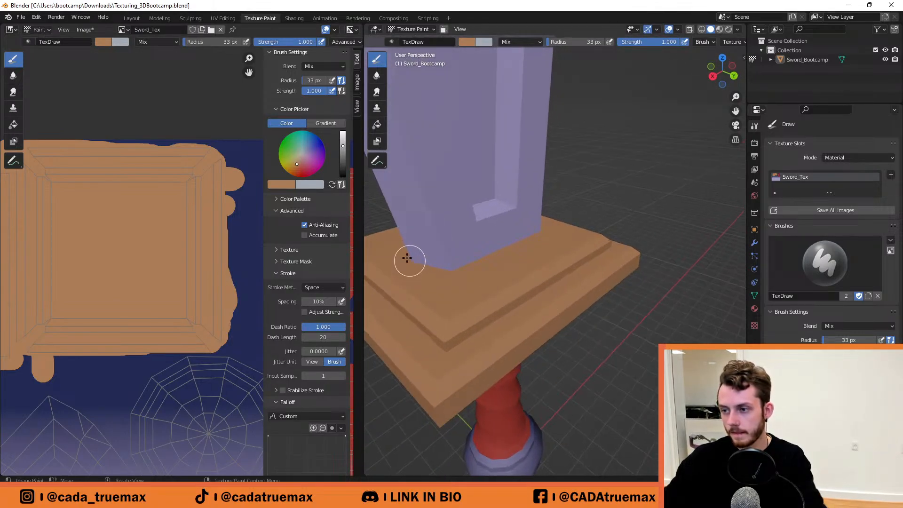
key("f")
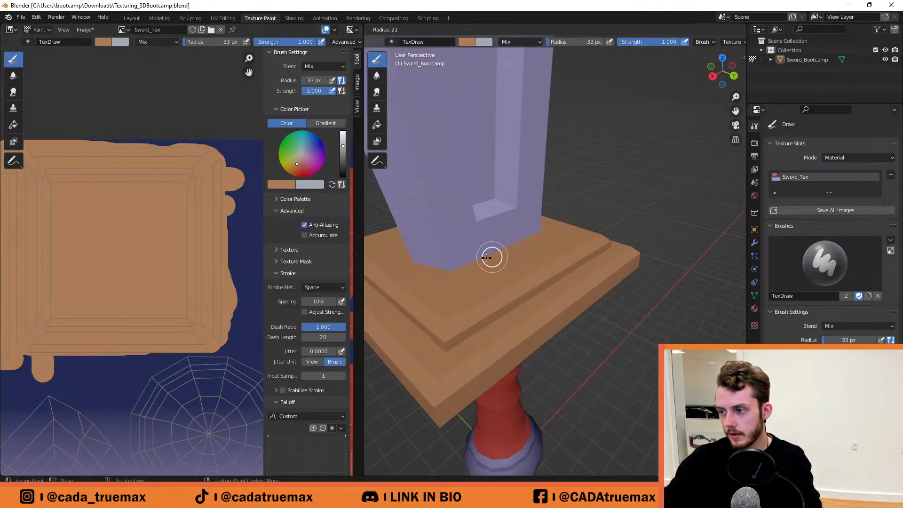
left_click(487, 258)
left_click_drag(342, 144, 343, 136)
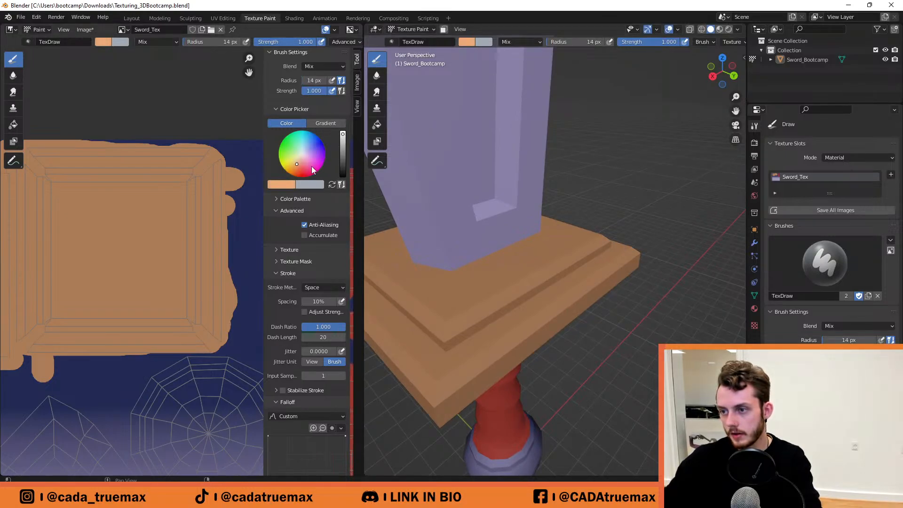
left_click(291, 185)
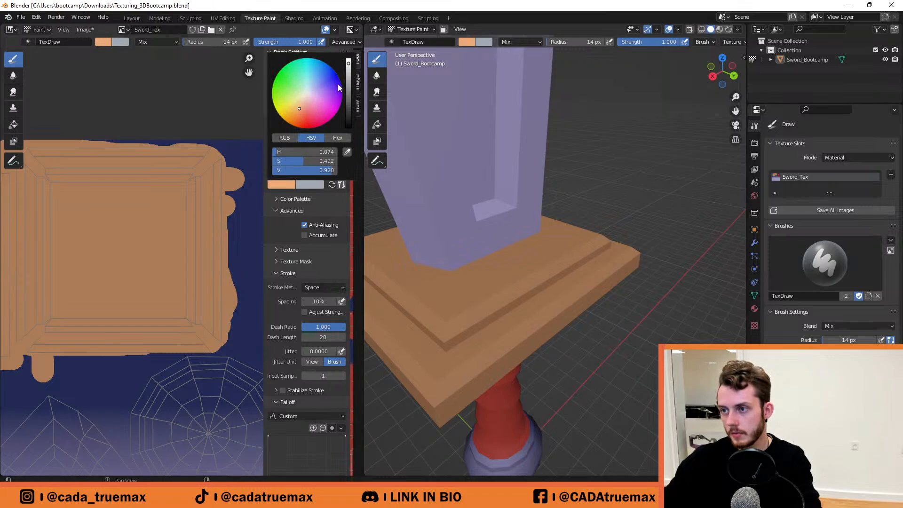
mouse_move(323, 169)
left_mouse_down()
mouse_move(310, 169)
mouse_move(334, 173)
mouse_move(316, 161)
left_mouse_up()
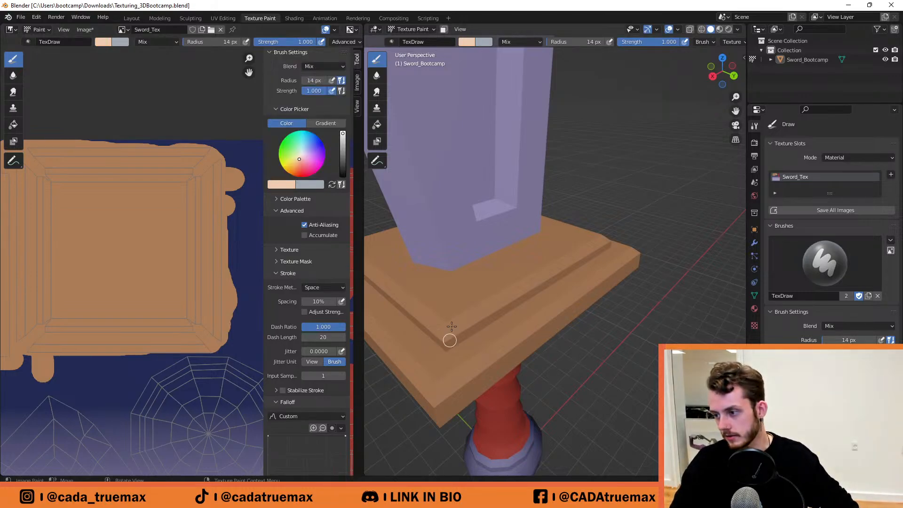
Set the brush falloff to the smooth S-shaped curve preset.
scroll(304, 326, "down", 4)
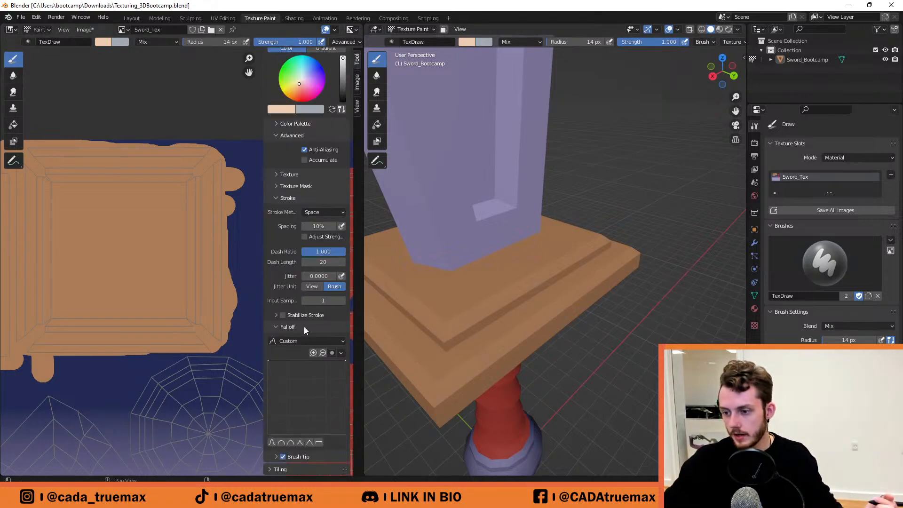
left_click(281, 441)
left_click(271, 442)
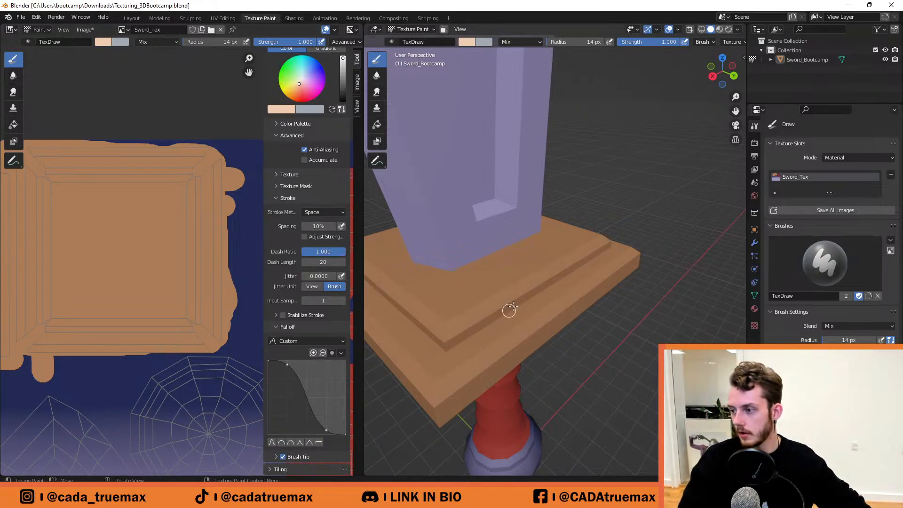
Test a pale stroke on the guard's stepped edge, undo it, and reduce the brush radius to 4 px.
mouse_move(529, 292)
left_mouse_down()
mouse_move(492, 310)
mouse_move(516, 302)
left_mouse_up()
key("ctrl+z")
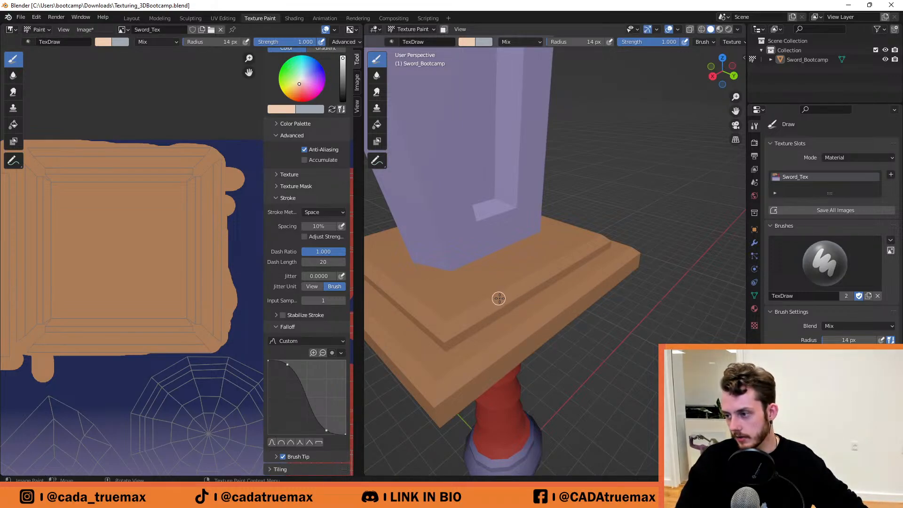
key("f")
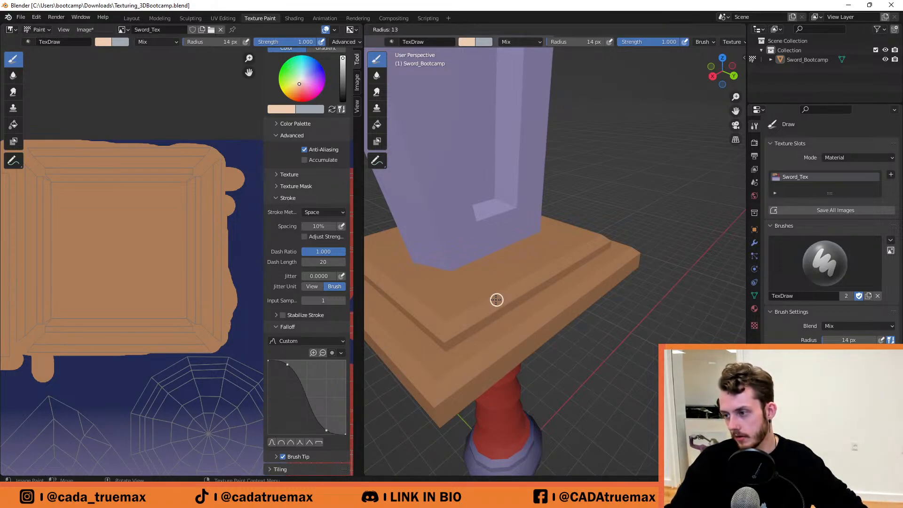
left_click(494, 299)
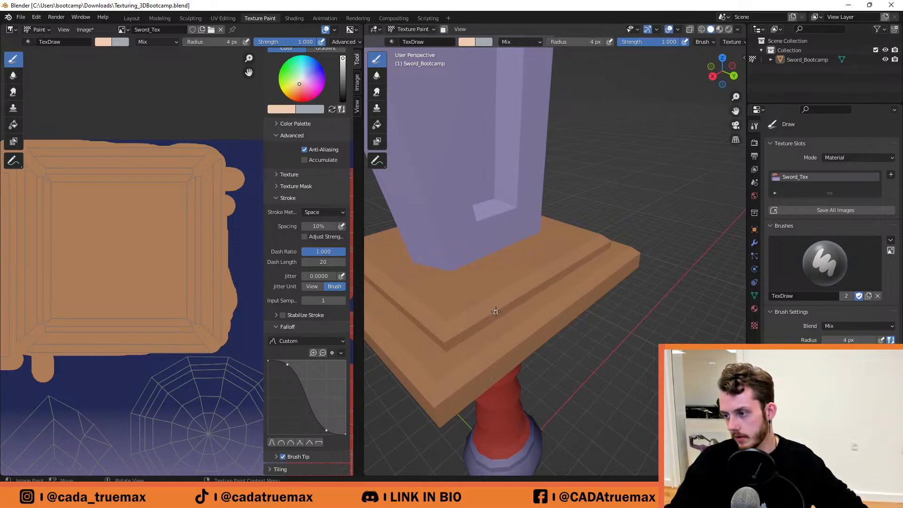
Try thin full-strength highlight strokes along the guard's raised step and at its corner, undoing each one.
mouse_move(495, 311)
left_mouse_down()
mouse_move(516, 298)
mouse_move(468, 326)
left_mouse_up()
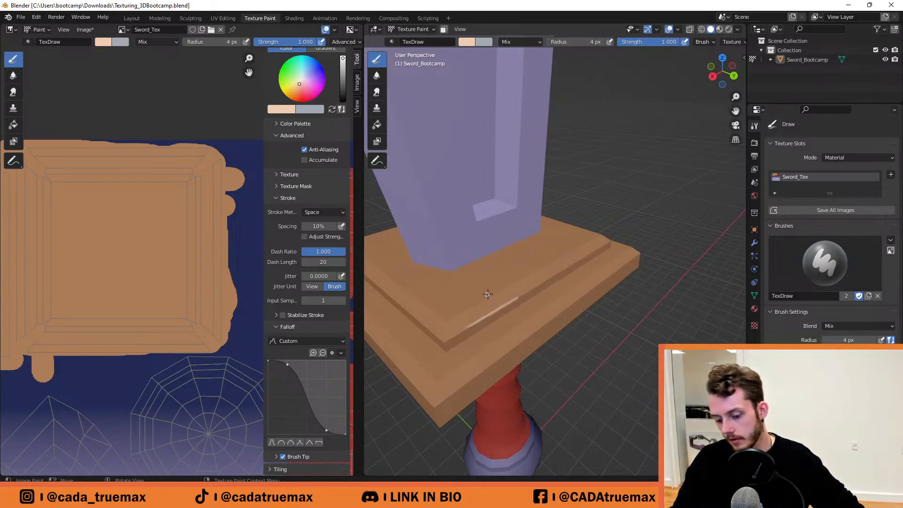
key("ctrl+z")
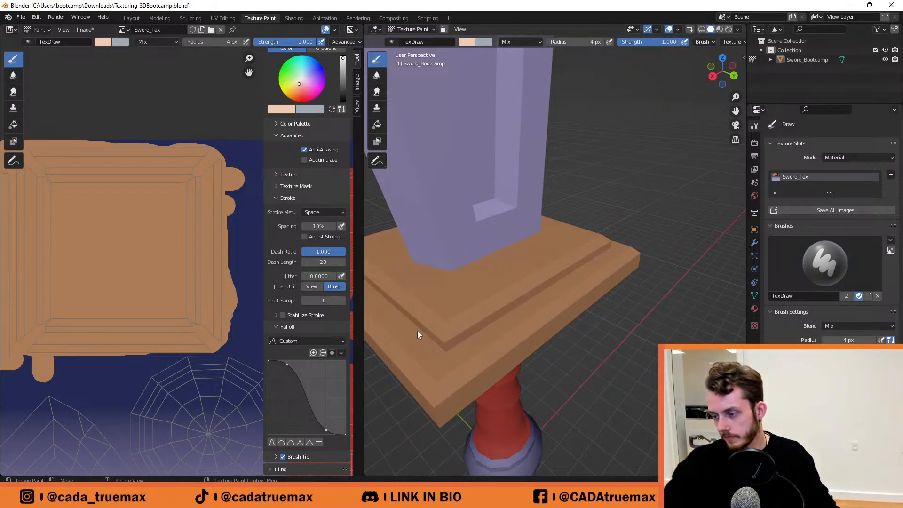
middle_click_drag(558, 288, 653, 338)
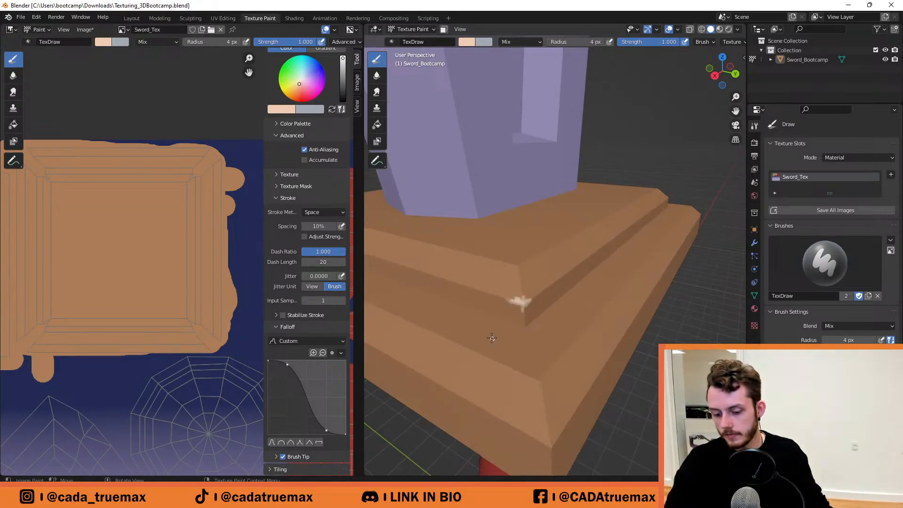
key("ctrl+z")
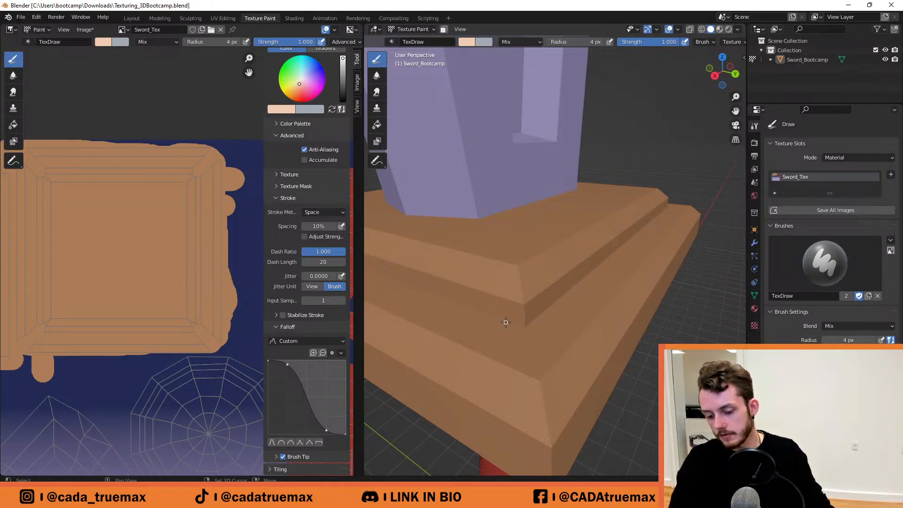
Lower the brush strength to 0.303, then try a highlight down the raised step's corner edge and undo it.
key("shift+f")
left_click(455, 278)
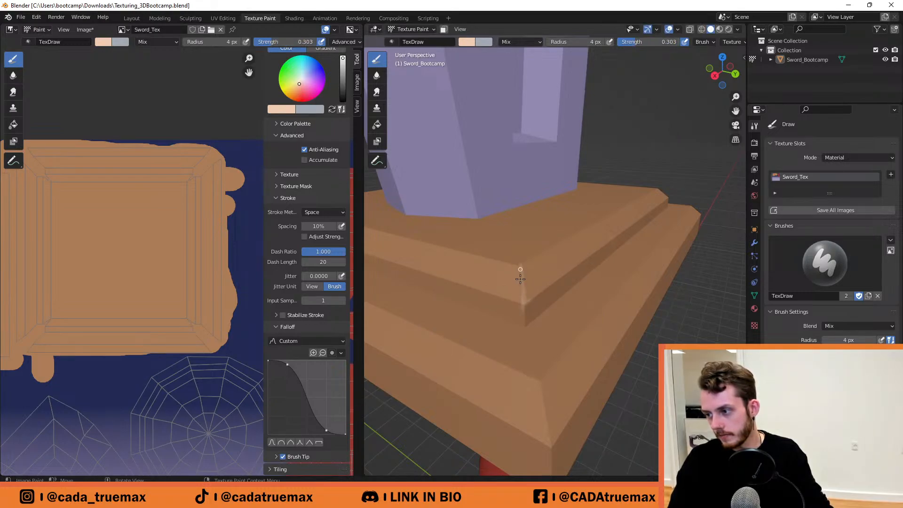
left_click_drag(519, 270, 523, 308)
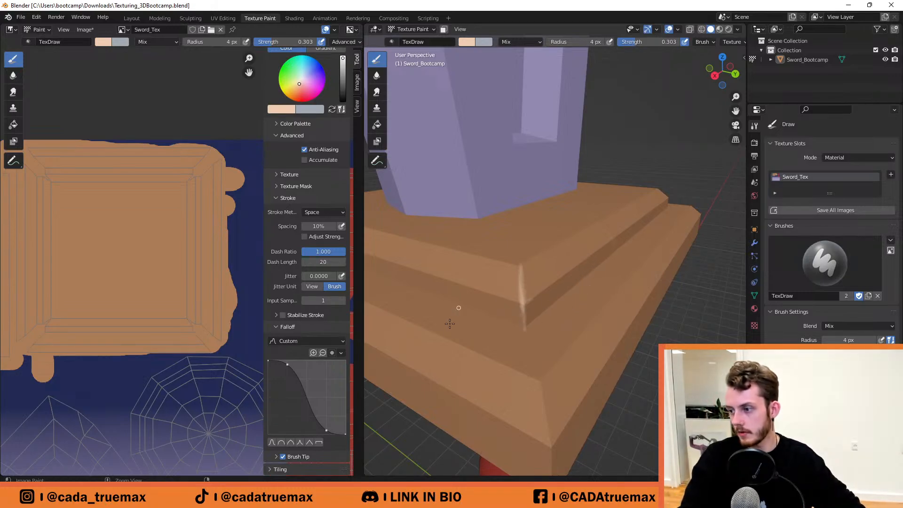
key("ctrl+z")
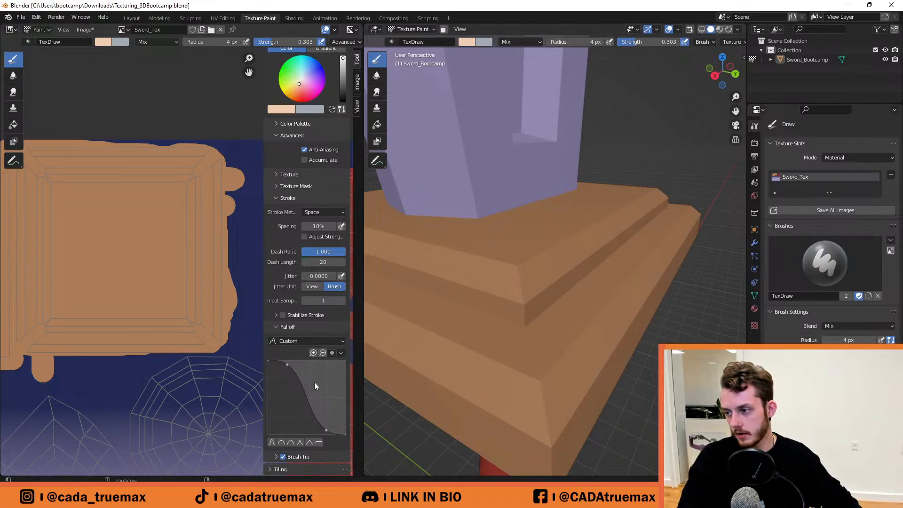
Enable Stabilize Stroke and paint a thin pale highlight along one long edge of the guard's raised step.
left_click(282, 314)
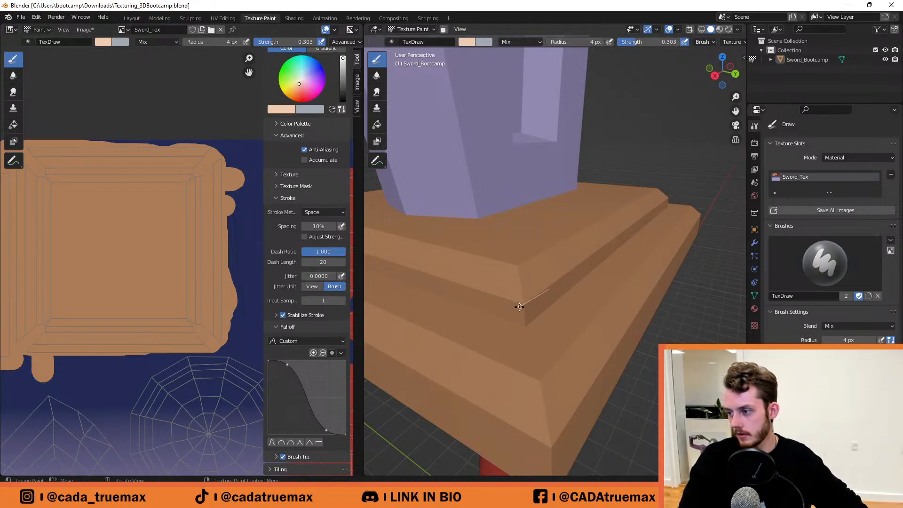
left_click_drag(519, 306, 531, 298)
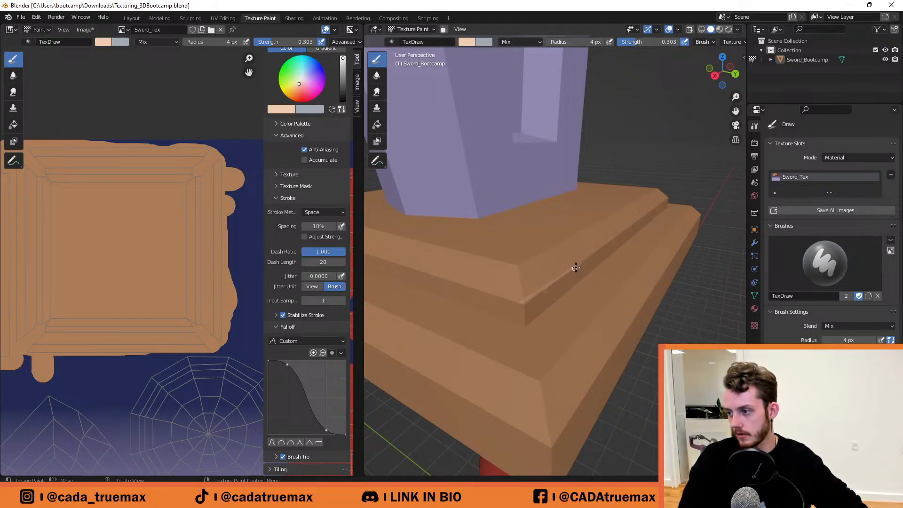
left_click_drag(580, 261, 514, 311)
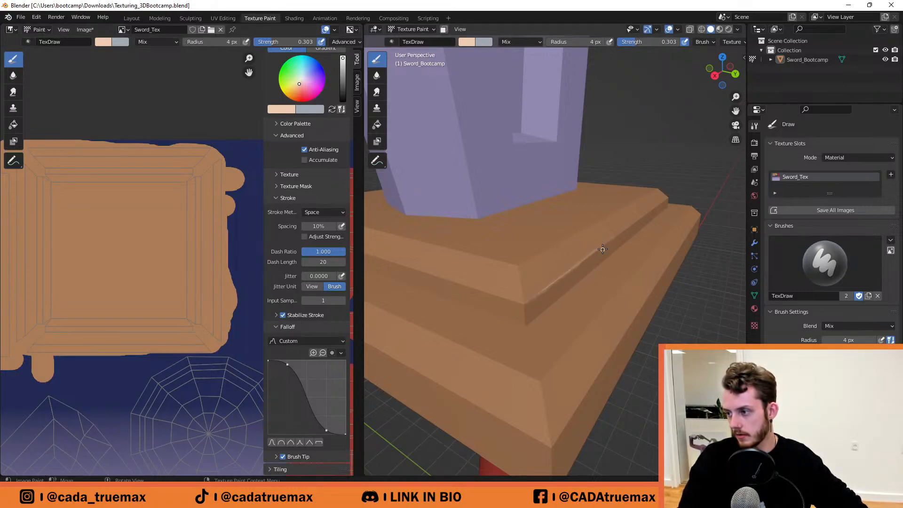
mouse_move(602, 248)
left_mouse_down()
mouse_move(495, 325)
mouse_move(570, 269)
mouse_move(563, 271)
left_mouse_up()
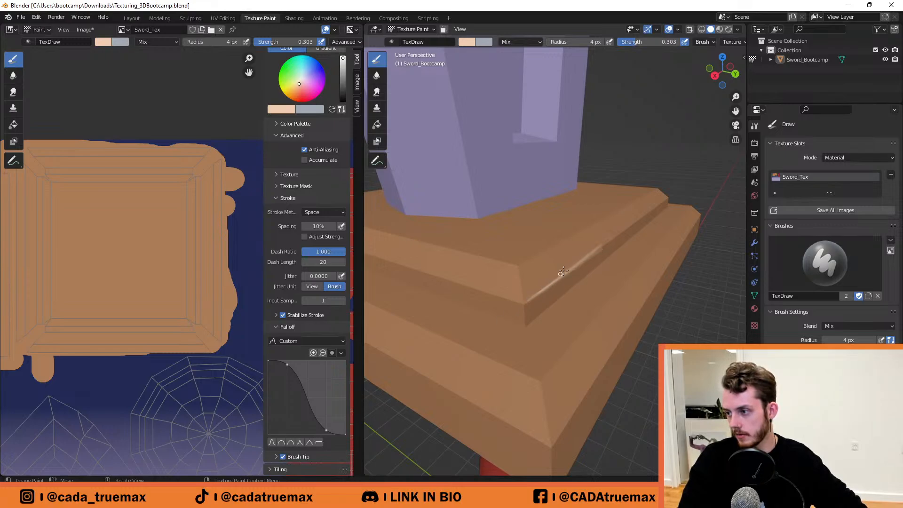
mouse_move(604, 246)
left_mouse_down()
mouse_move(630, 224)
mouse_move(622, 233)
left_mouse_up()
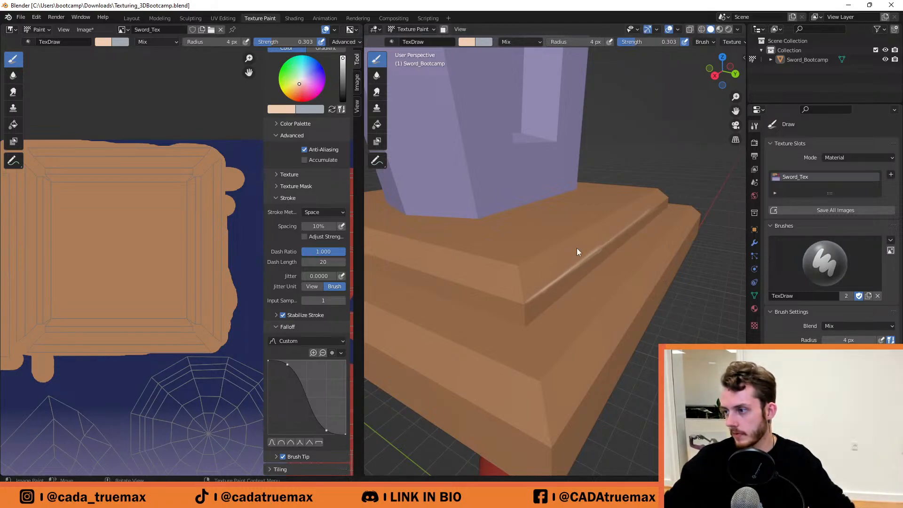
Set the Stabilize Stroke radius to 37 px, test it with a stroke across the guard, and undo that stroke.
middle_click_drag(576, 248, 648, 257)
scroll(541, 262, "down", 4)
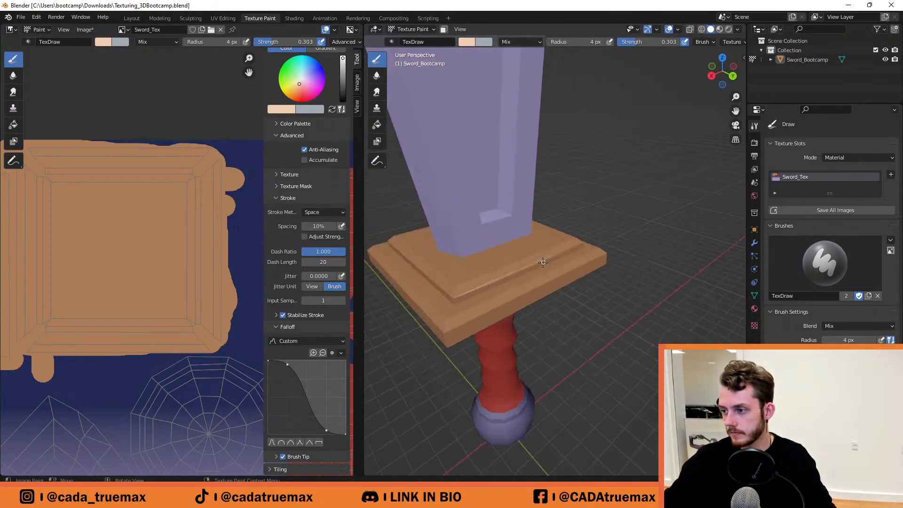
scroll(538, 262, "up", 3)
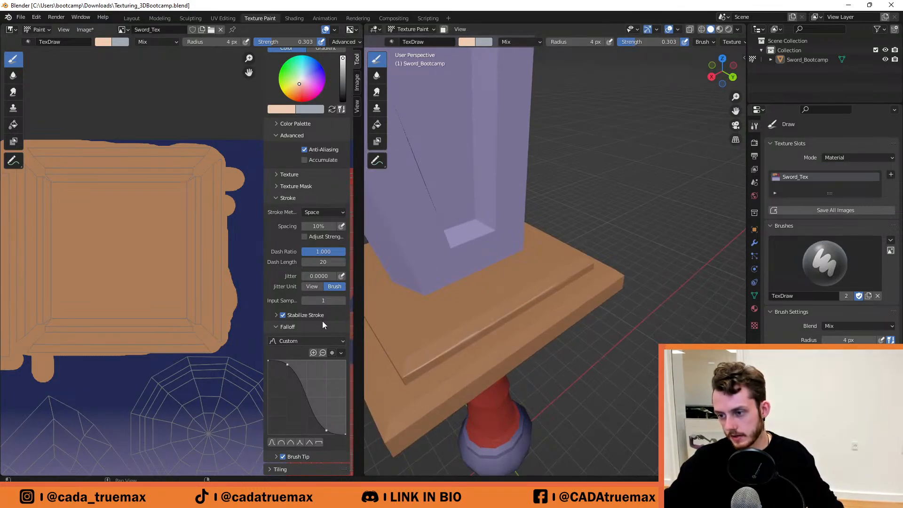
left_click(274, 315)
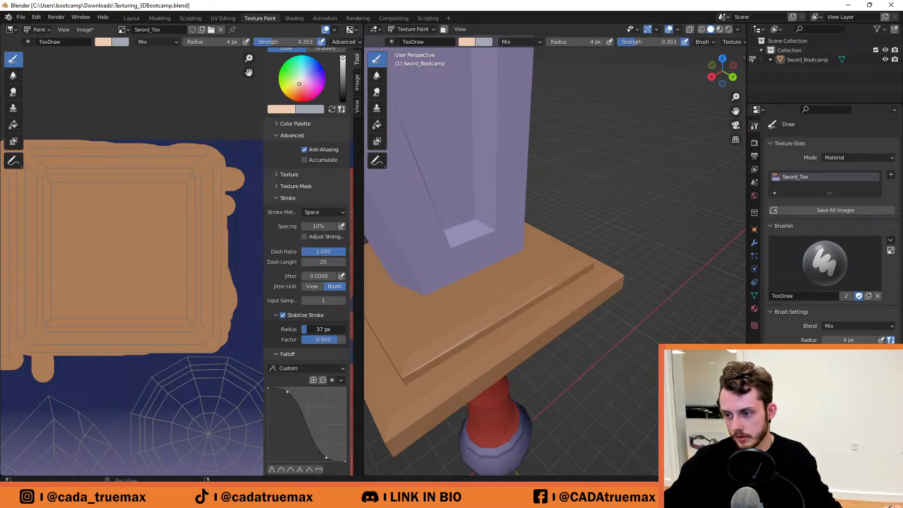
left_click_drag(481, 305, 437, 356)
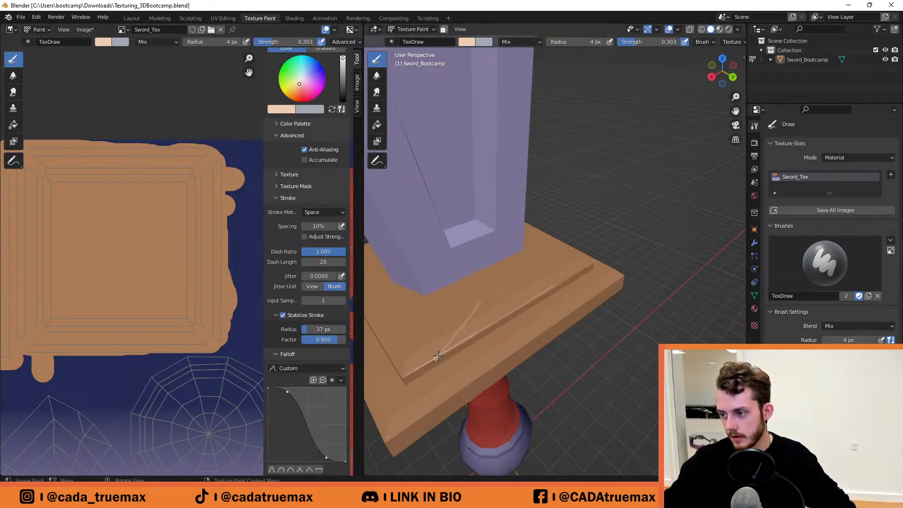
key("ctrl+z")
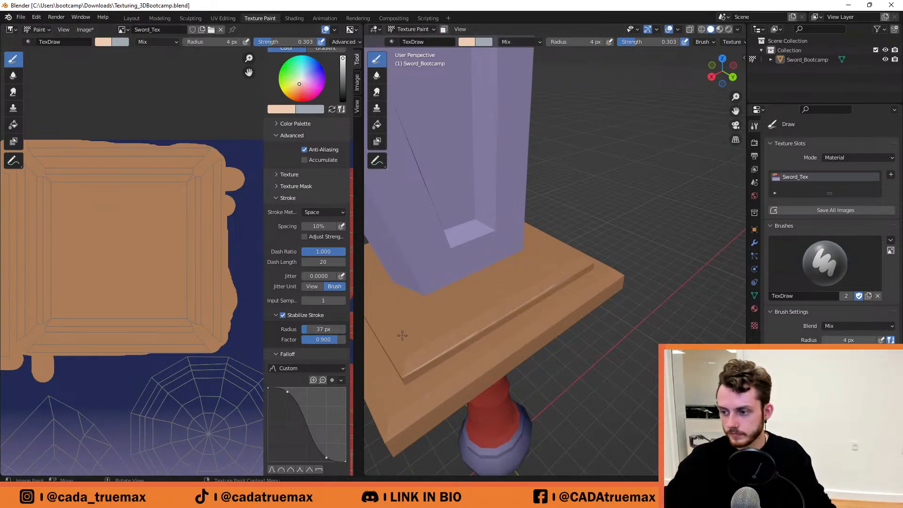
Paint a pale highlight down the corner edge of the guard's raised step, and reduce the Stabilize Stroke radius to 17 px.
middle_click_drag(520, 290, 523, 202)
middle_click_drag(456, 225, 588, 309, "shift")
scroll(588, 310, "up", 2)
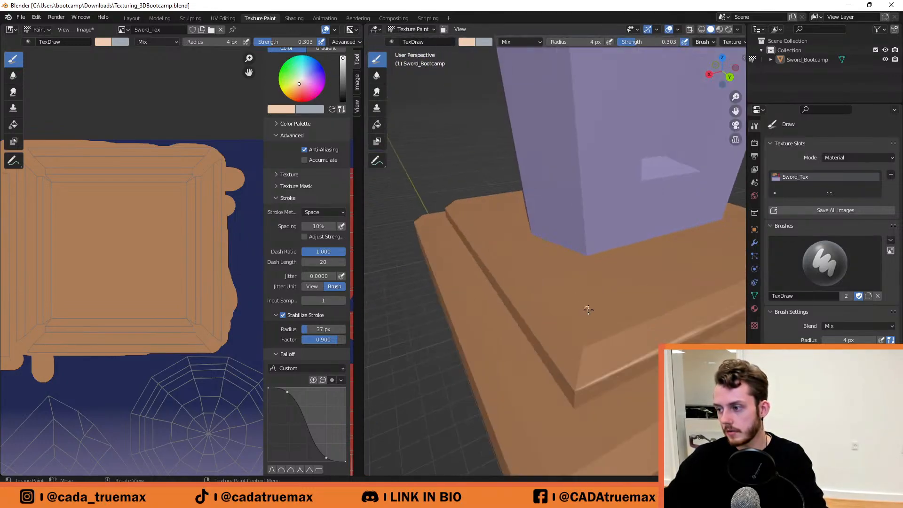
mouse_move(637, 366)
middle_mouse_down("shift")
mouse_move(612, 343)
mouse_move(617, 327)
middle_mouse_up("shift")
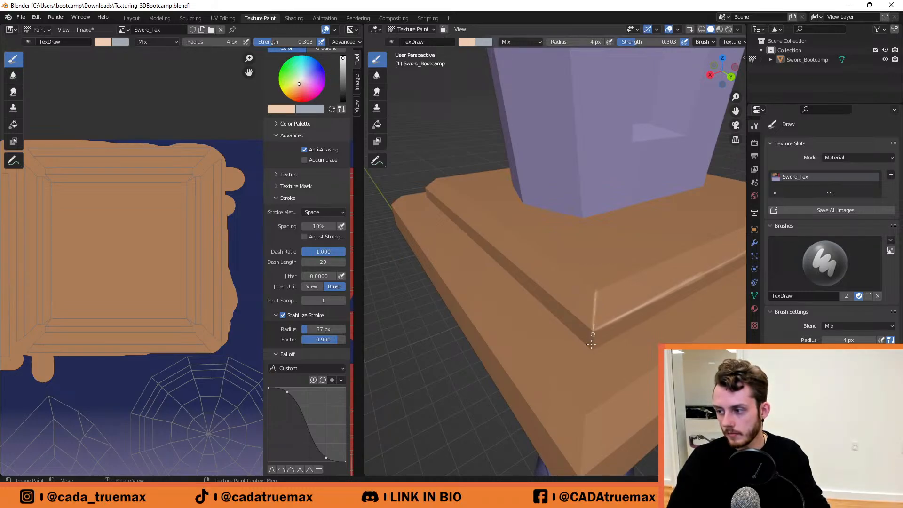
left_click_drag(596, 292, 594, 314)
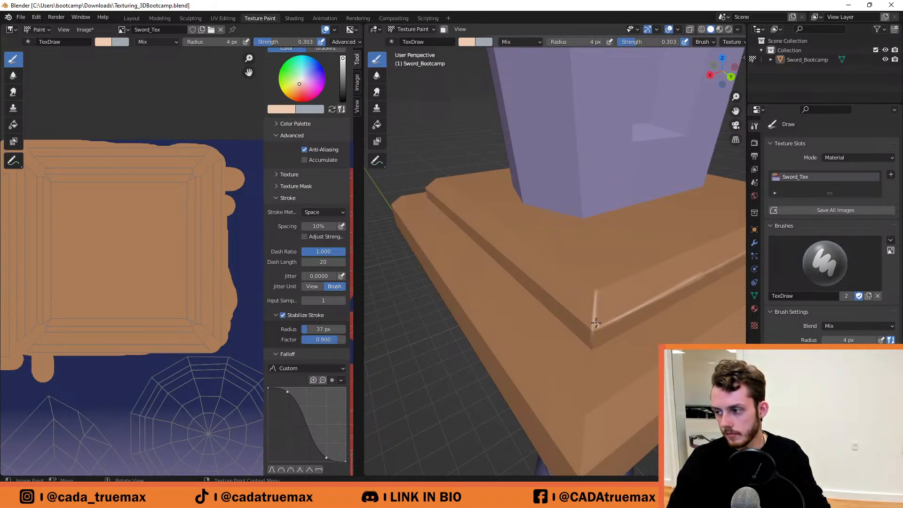
left_click_drag(595, 316, 605, 324)
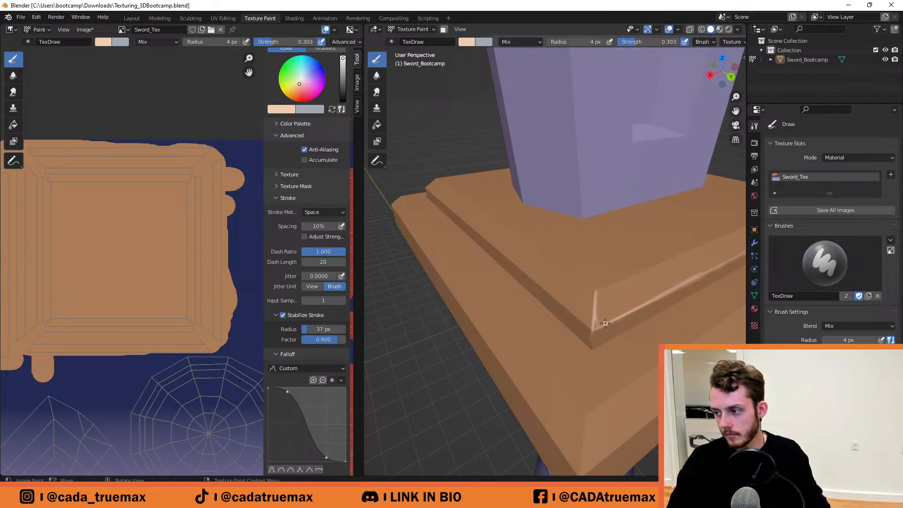
left_click_drag(308, 330, 297, 330)
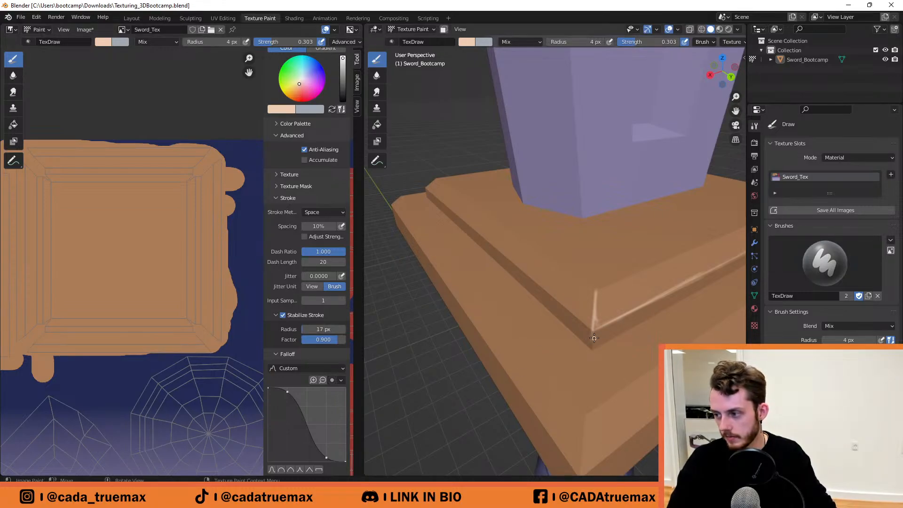
Extend the pale highlight down the raised step's corner edge, and cover its overshoot with the orange-brown sampled from the guard.
left_click_drag(594, 341, 589, 363)
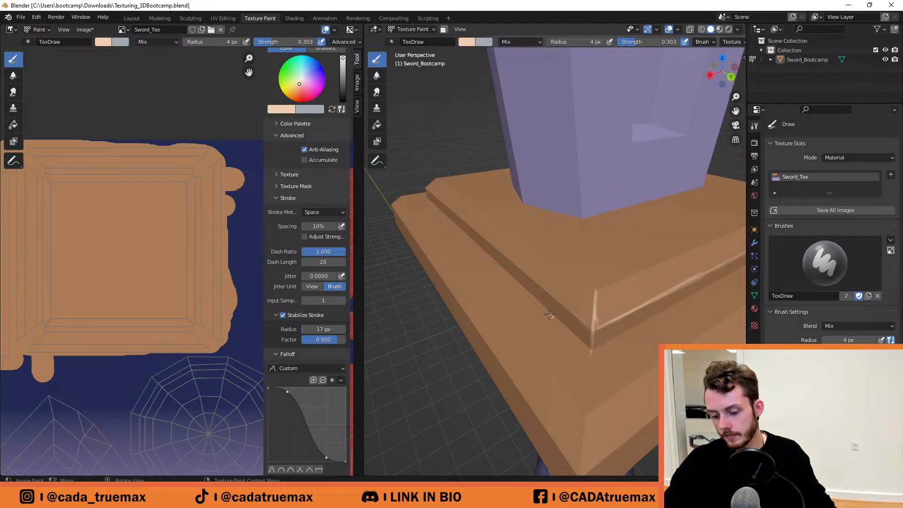
key("x")
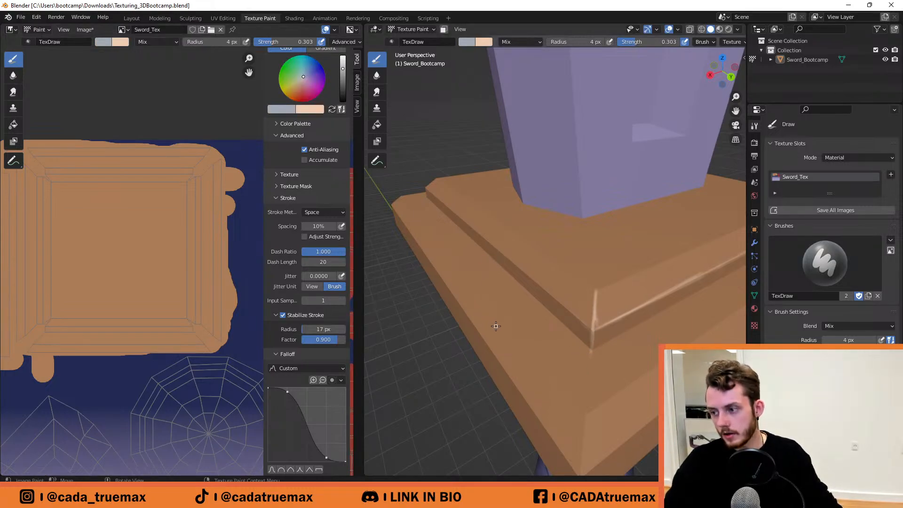
key("s")
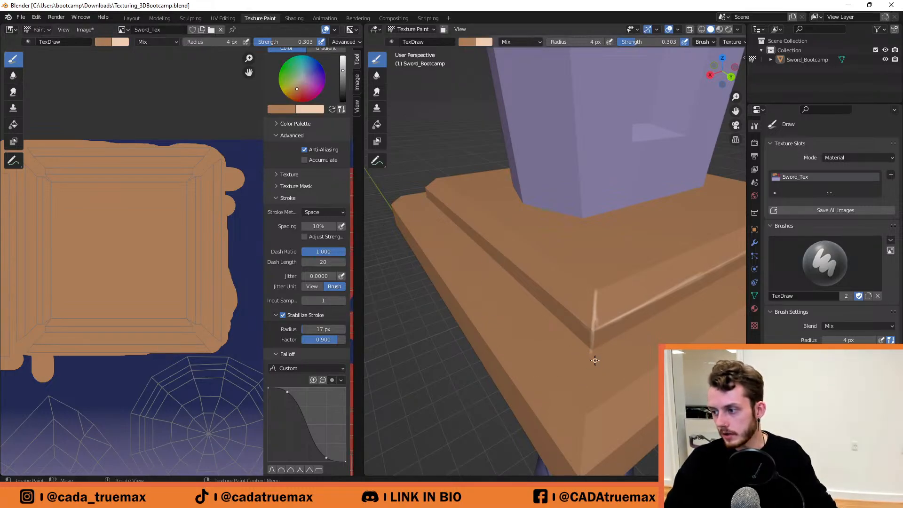
mouse_move(604, 365)
left_mouse_down()
mouse_move(570, 340)
mouse_move(590, 352)
left_mouse_up()
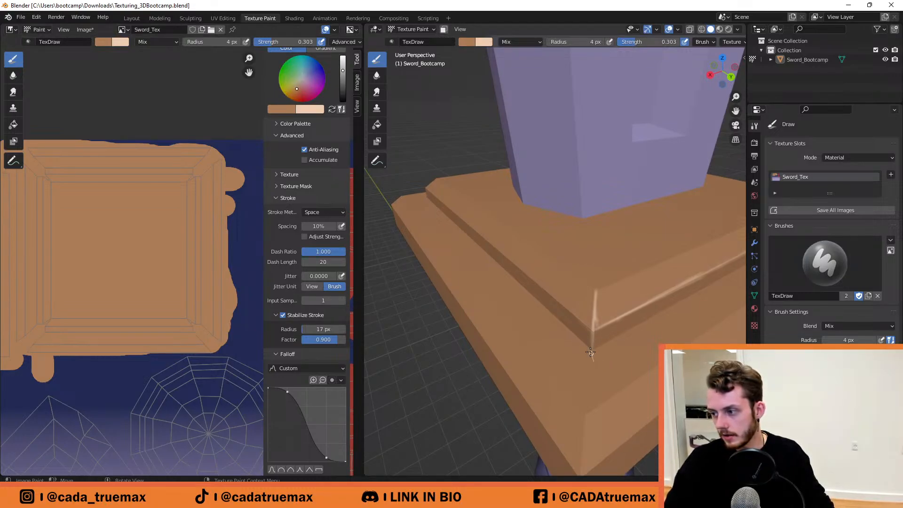
Reduce the Stabilize Stroke radius to 10 px and paint a pale highlight along the raised step's adjoining edge near the corner.
left_click(308, 327)
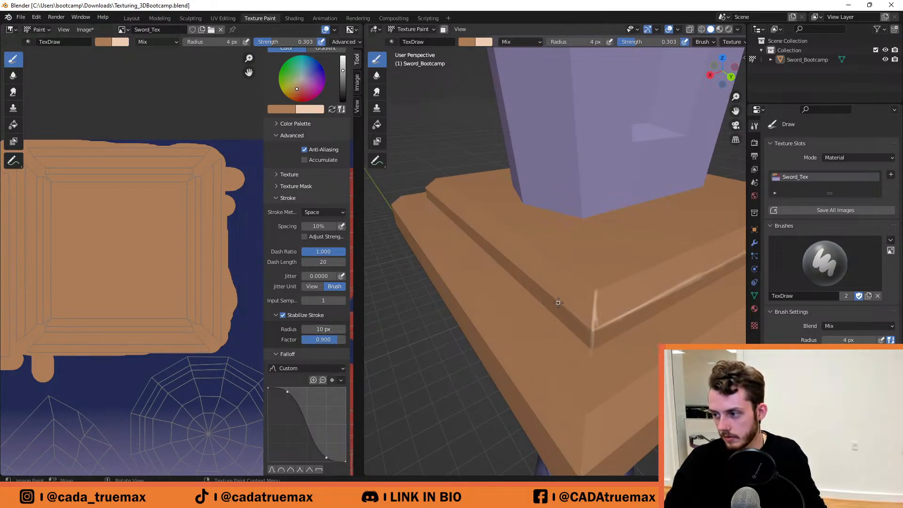
key("x")
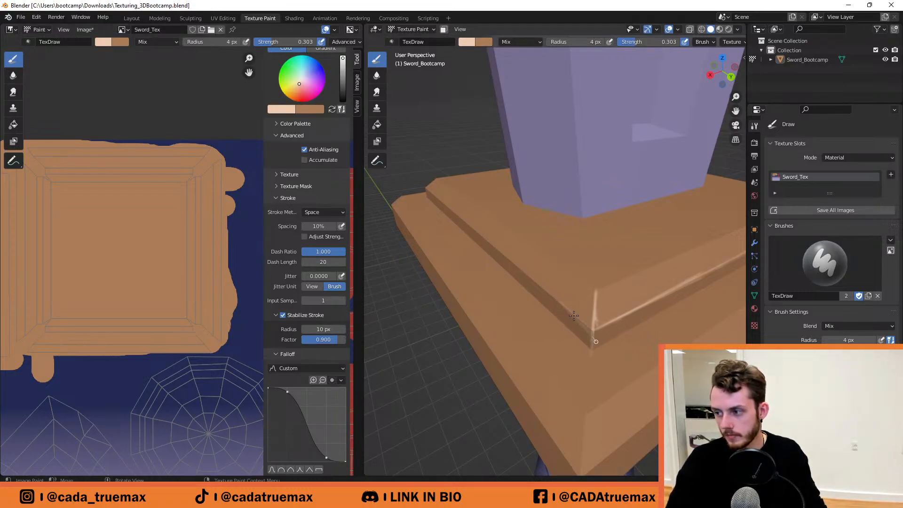
left_click_drag(547, 291, 602, 337)
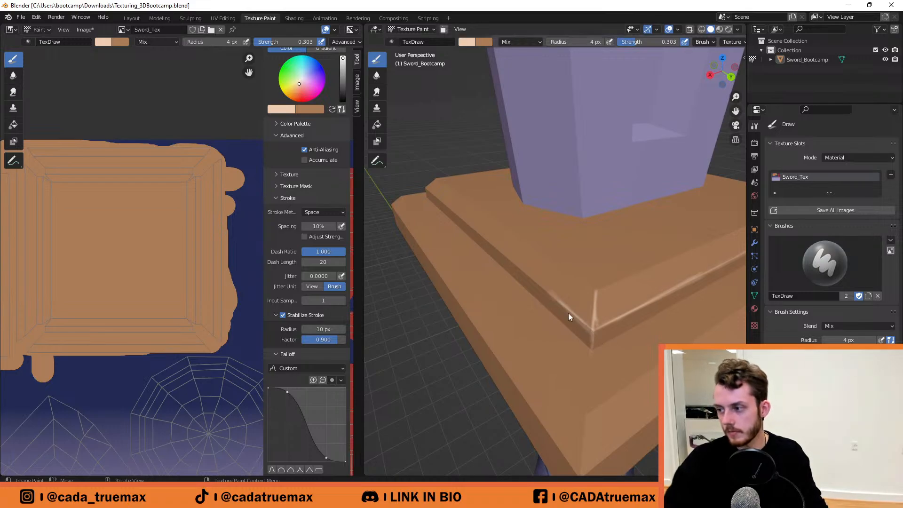
scroll(567, 312, "down", 8)
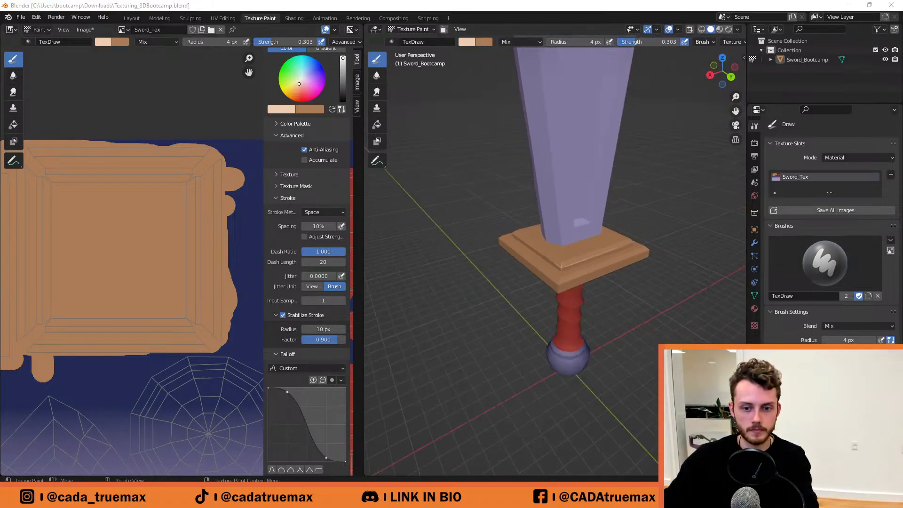
scroll(538, 253, "up", 7)
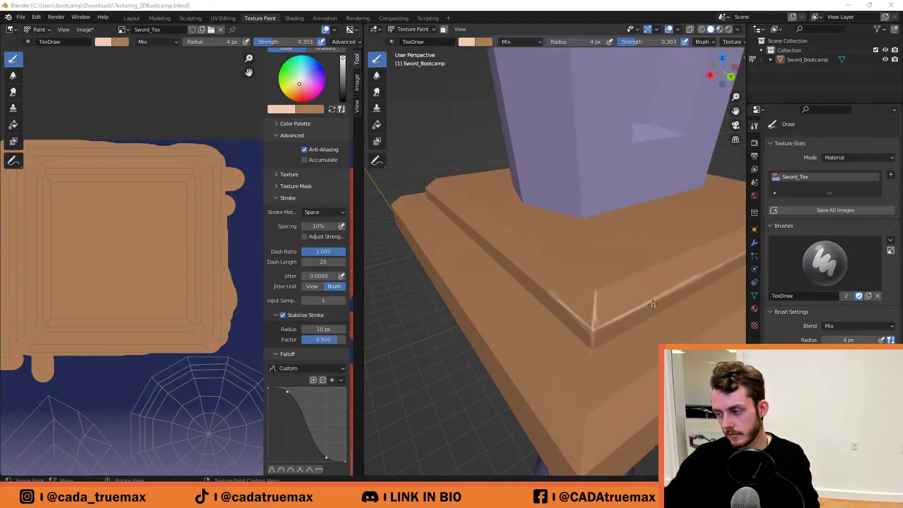
Continue the thin pale highlights along the raised step's long edge to the next corner and around its remaining edges.
middle_click_drag(654, 281, 589, 287)
scroll(499, 260, "up", 3)
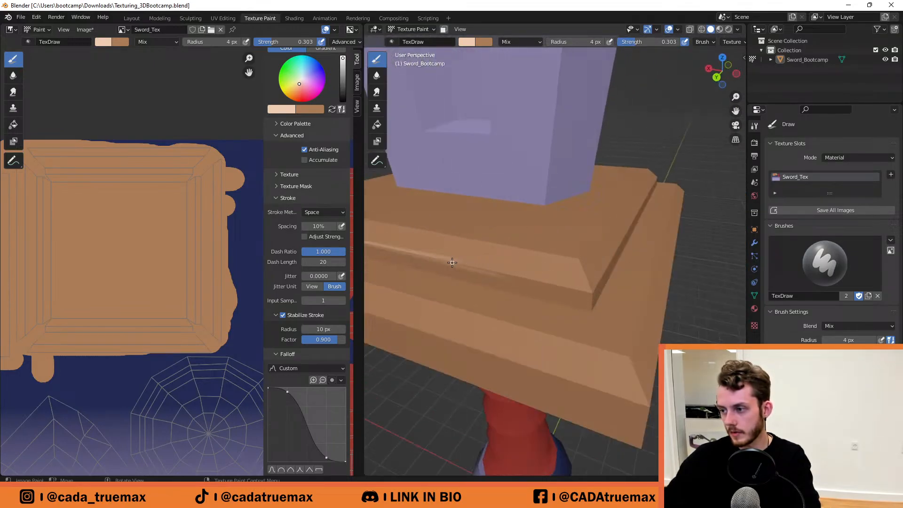
left_click_drag(452, 262, 601, 295)
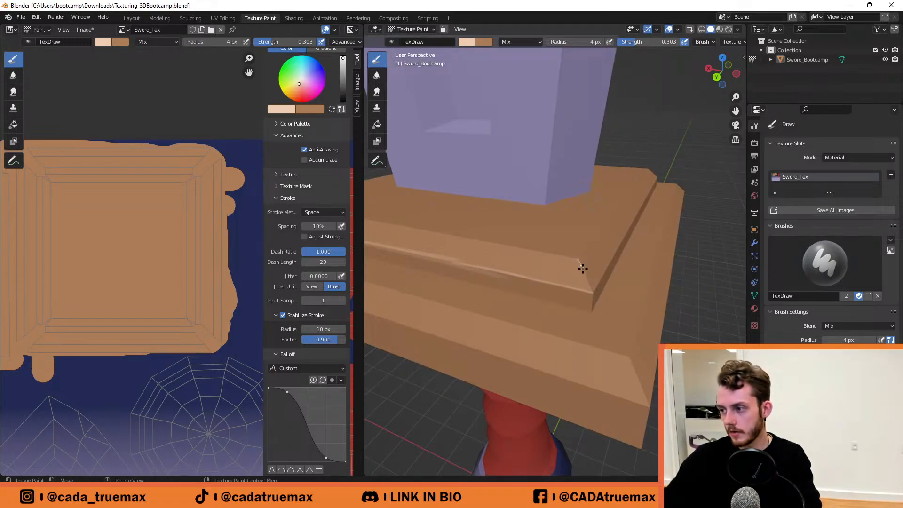
middle_click_drag(604, 256, 595, 256)
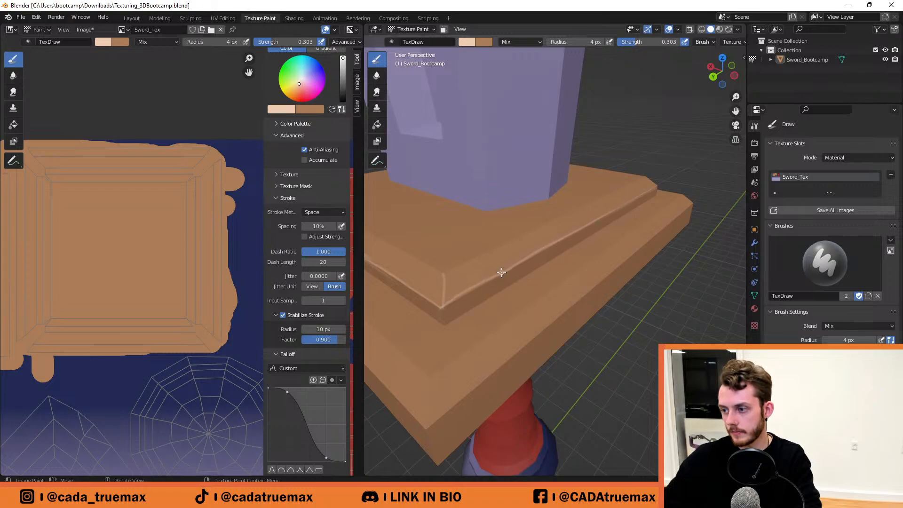
scroll(584, 276, "down", 4)
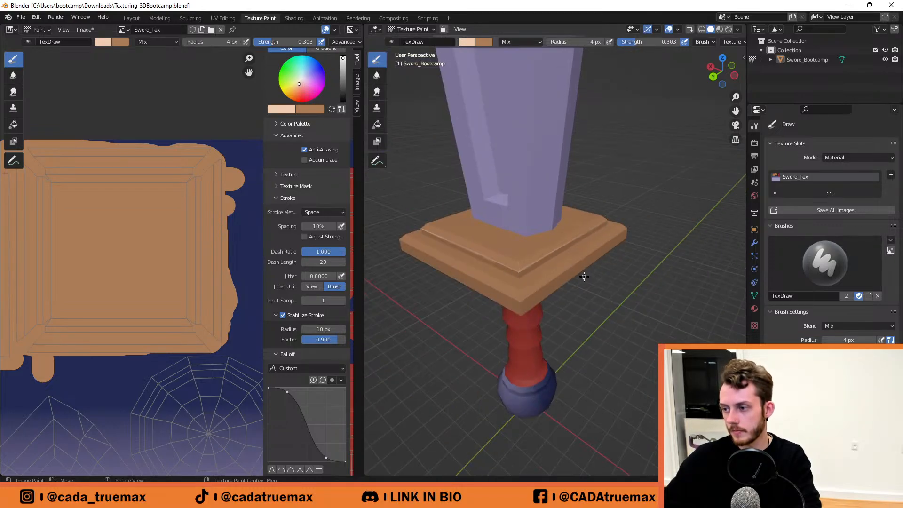
scroll(551, 282, "down", 2)
mouse_move(552, 281)
middle_mouse_down()
mouse_move(629, 260)
mouse_move(557, 264)
middle_mouse_up()
scroll(629, 259, "down", 2)
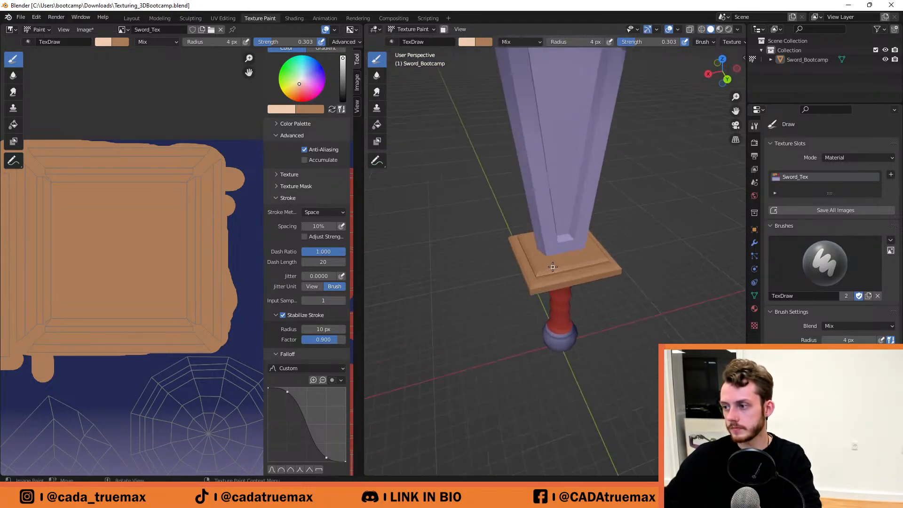
Set the brush radius to 33 px and strength to 0.012, and brush a faint glow over the raised step's highlighted edge.
scroll(557, 265, "up", 4)
scroll(579, 304, "up", 3)
middle_click_drag(579, 304, 545, 298)
scroll(545, 298, "down", 1)
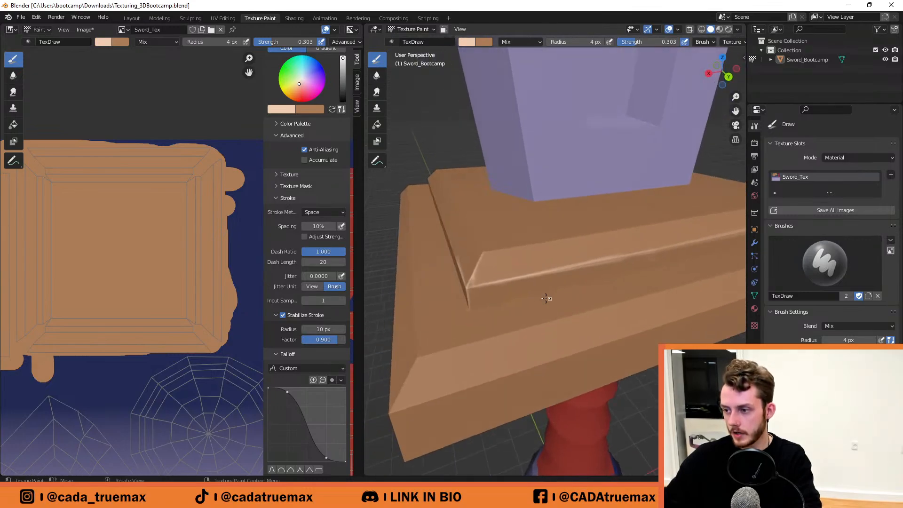
key("f")
left_click(500, 290)
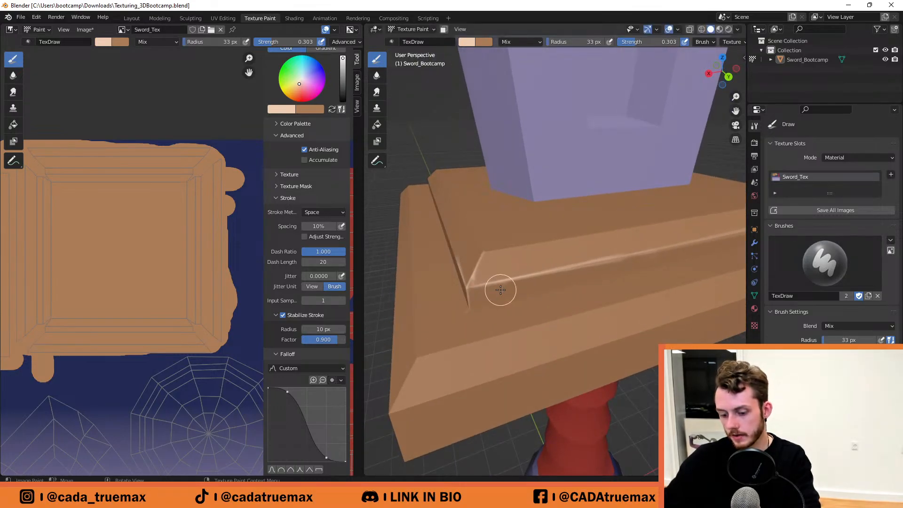
key("shift+f")
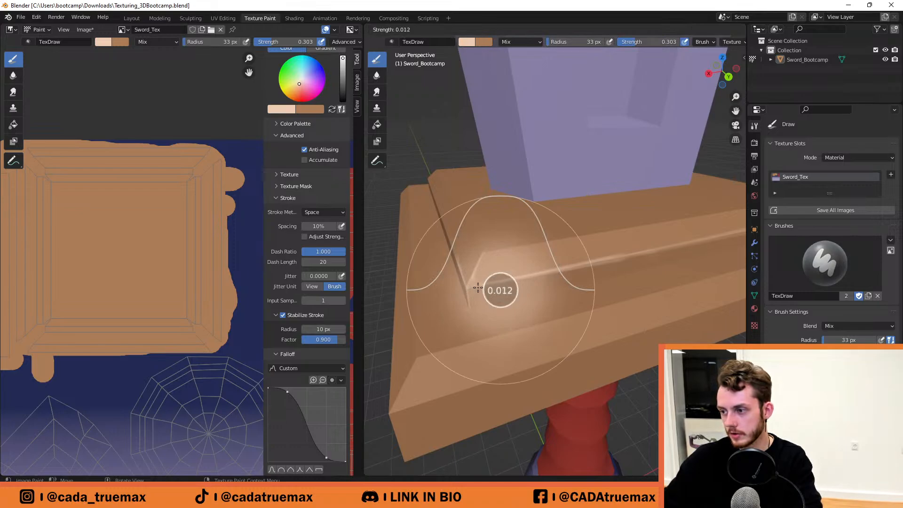
left_click(501, 289)
left_click_drag(551, 274, 430, 301)
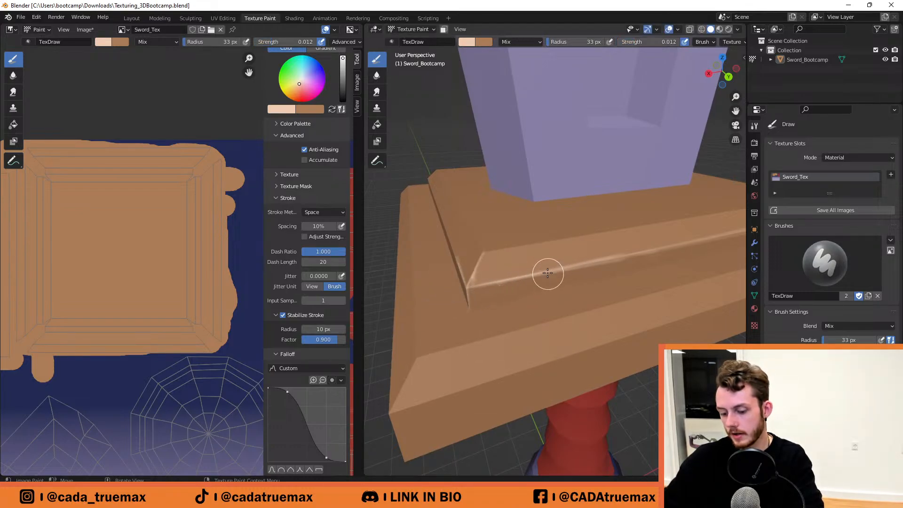
Try a glow stroke along the raised step's edge at brush strength 0.285, and undo it.
key("shift+f")
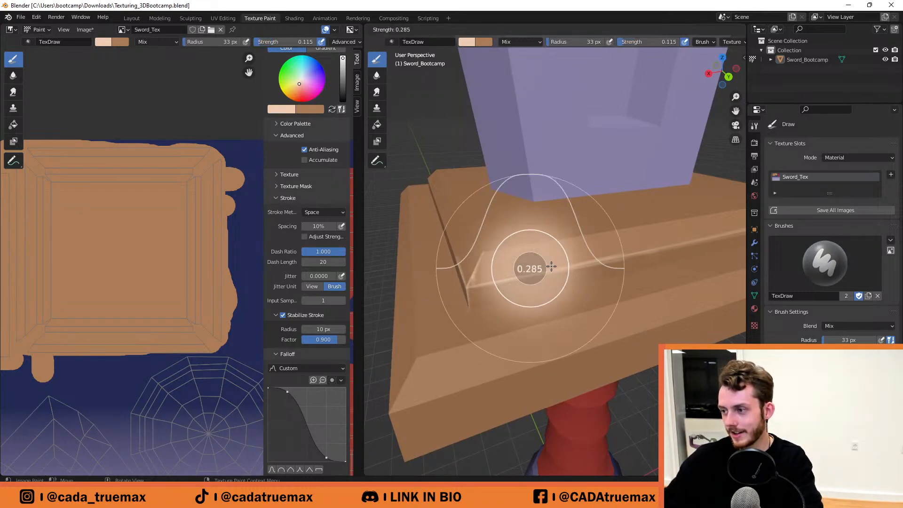
left_click(562, 267)
left_click_drag(563, 267, 464, 285)
key("ctrl+z")
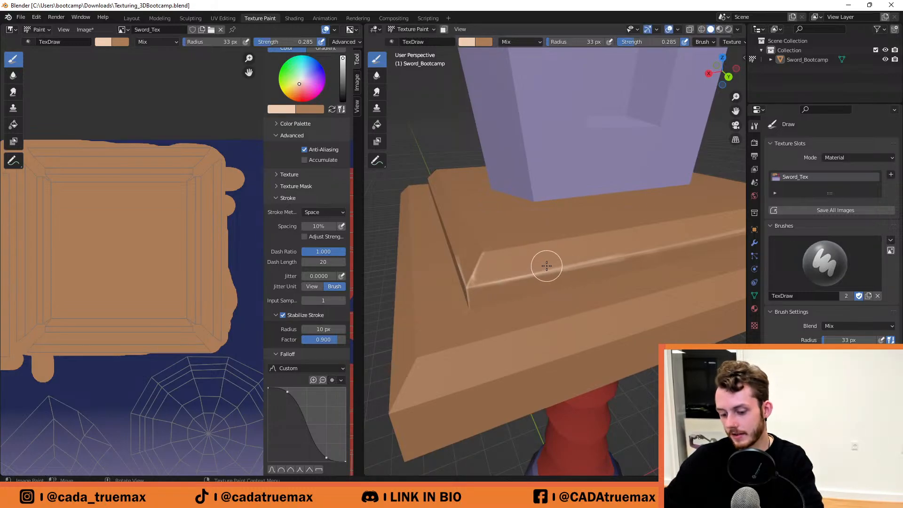
Lower the brush strength to 0.067 and test a soft glow along the raised step's edge.
key("shift+f")
left_click(545, 266)
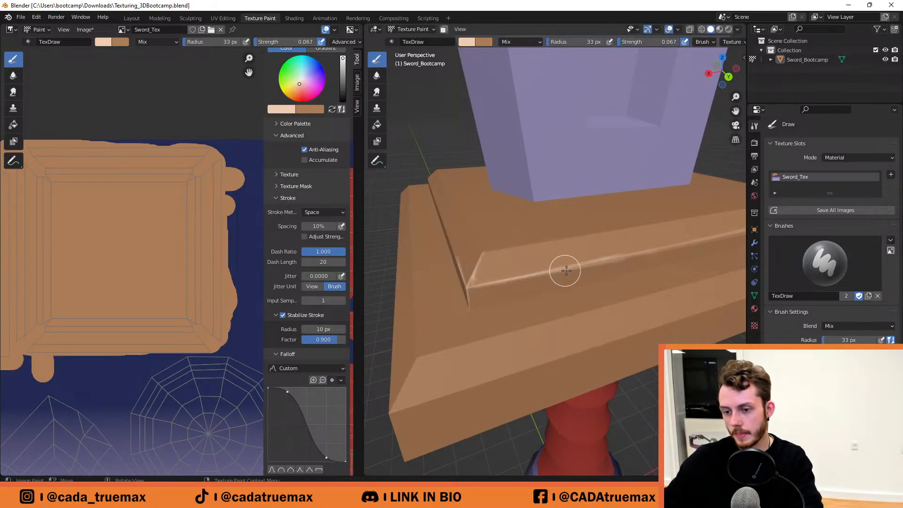
scroll(548, 274, "down", 5)
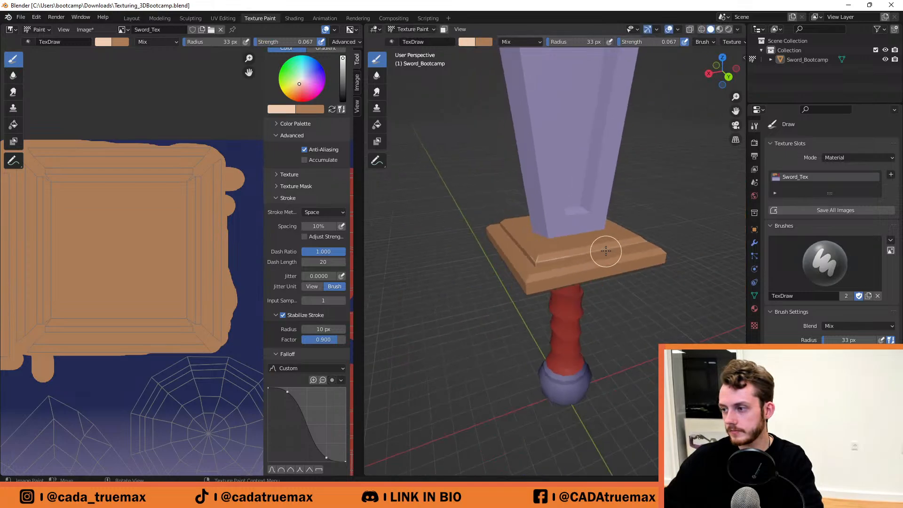
scroll(583, 254, "up", 5)
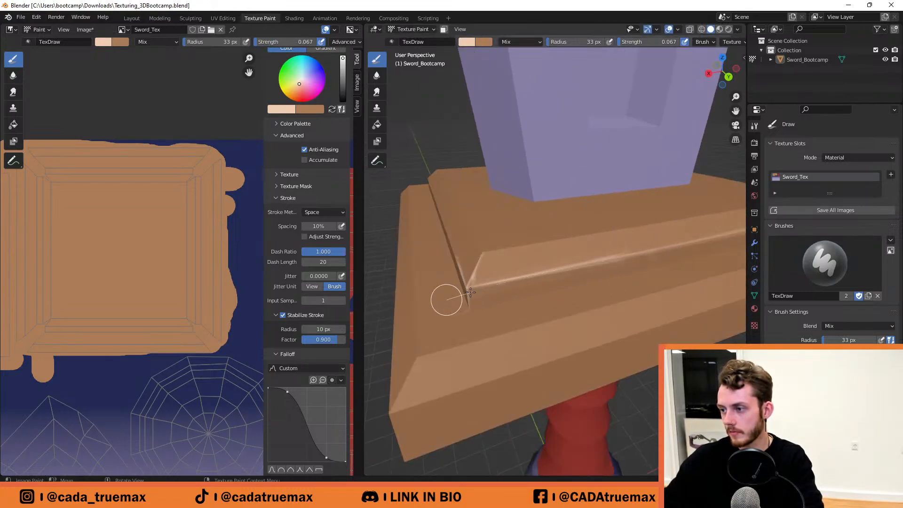
Set the brush radius to 17 px and paint a soft pale glow along the raised step's highlighted long edge in the texture image.
scroll(183, 270, "down", 1)
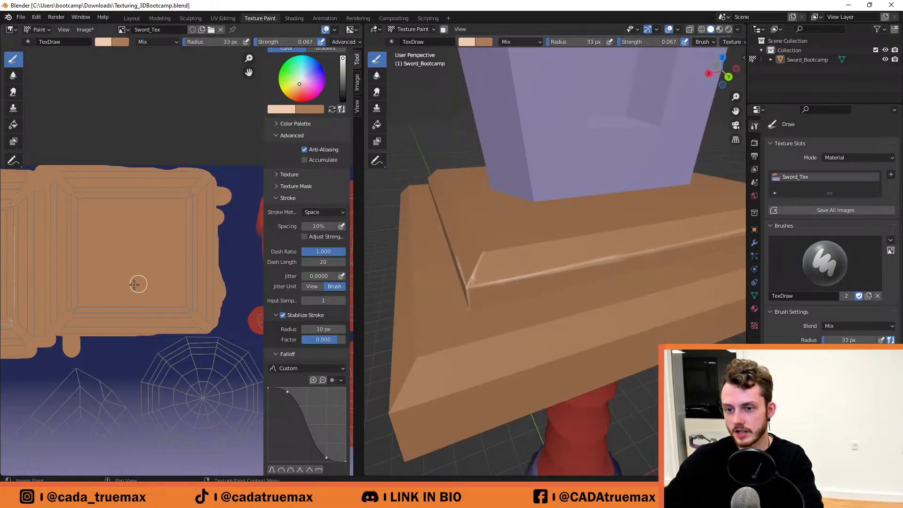
middle_click_drag(115, 287, 272, 287)
scroll(165, 298, "up", 3)
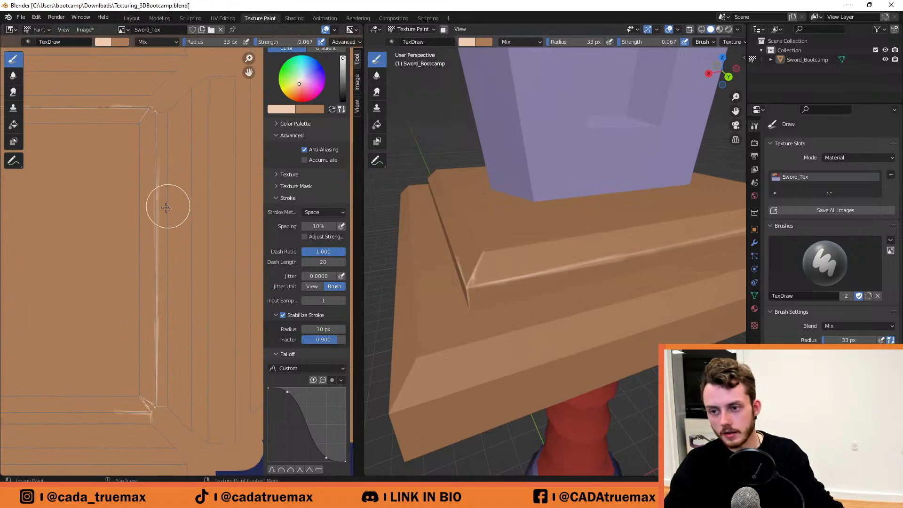
key("f")
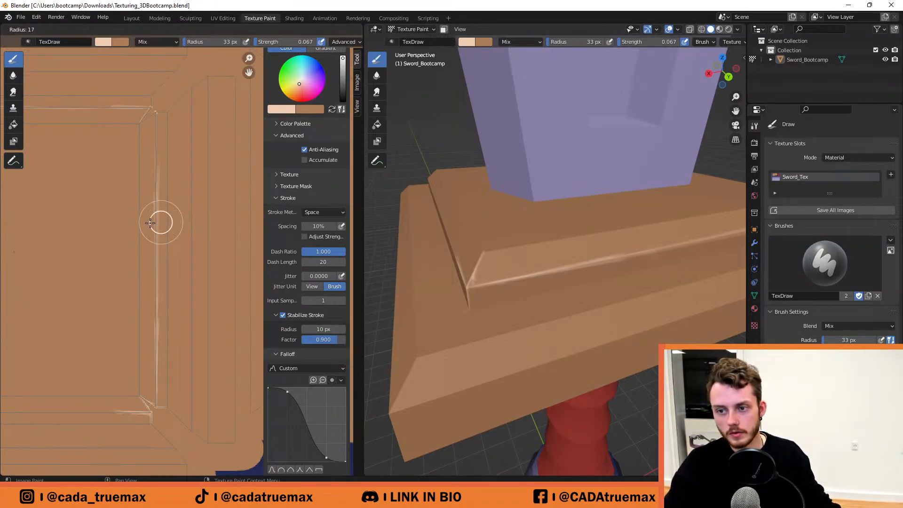
left_click(162, 214)
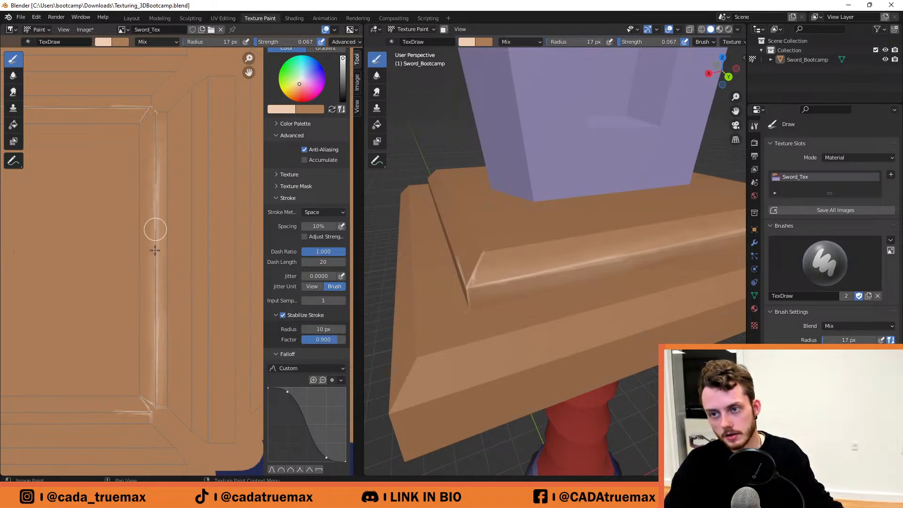
left_click_drag(144, 312, 154, 299)
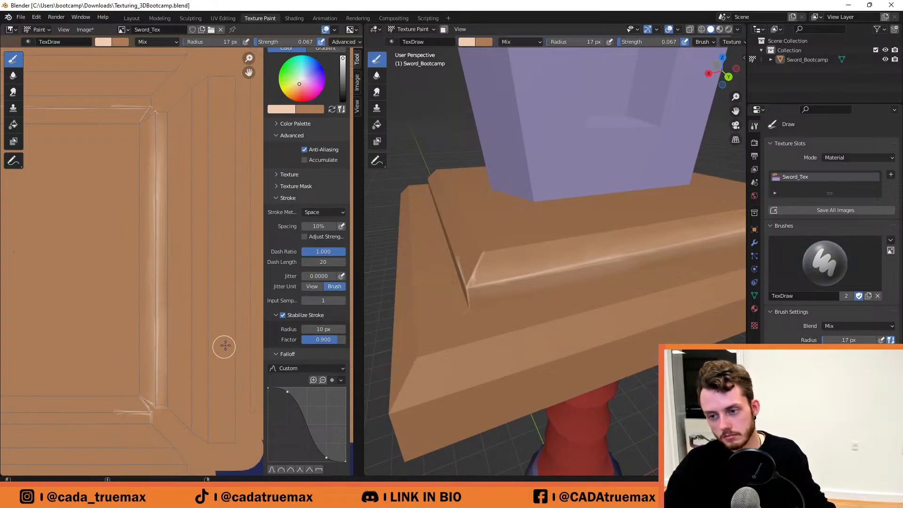
Paint the same soft pale glow along the raised step's adjoining edge strip in the texture image, up to the far corner.
mouse_move(151, 353)
middle_mouse_down()
mouse_move(221, 316)
mouse_move(246, 267)
middle_mouse_up()
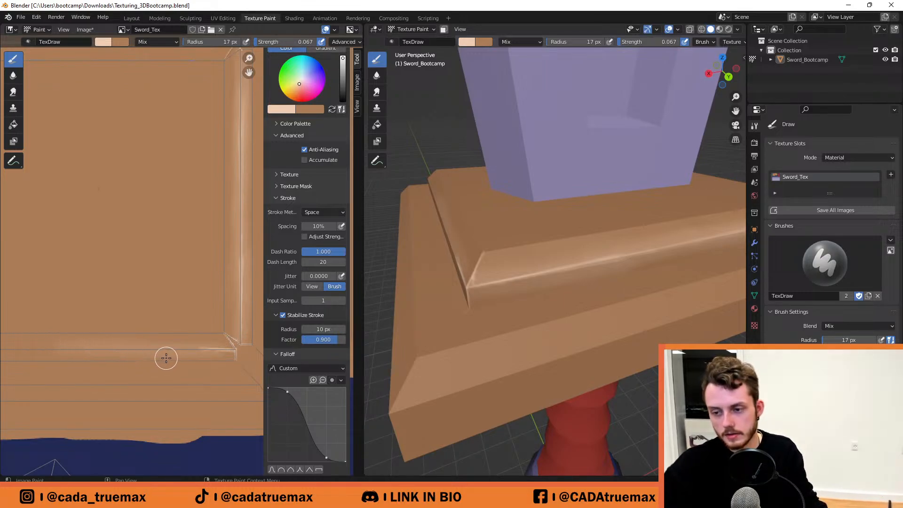
scroll(603, 249, "down", 7)
middle_click_drag(604, 251, 657, 257)
scroll(579, 221, "up", 3)
middle_click_drag(596, 222, 601, 234)
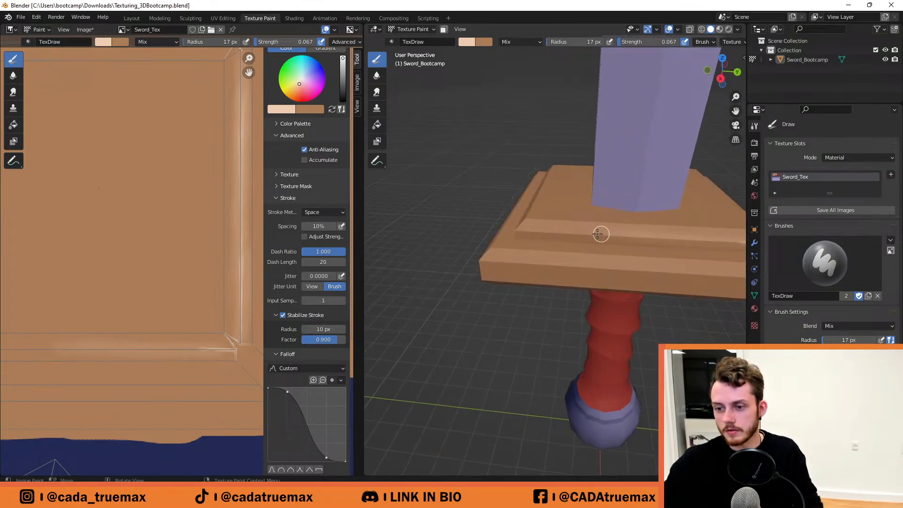
middle_click_drag(122, 299, 200, 312)
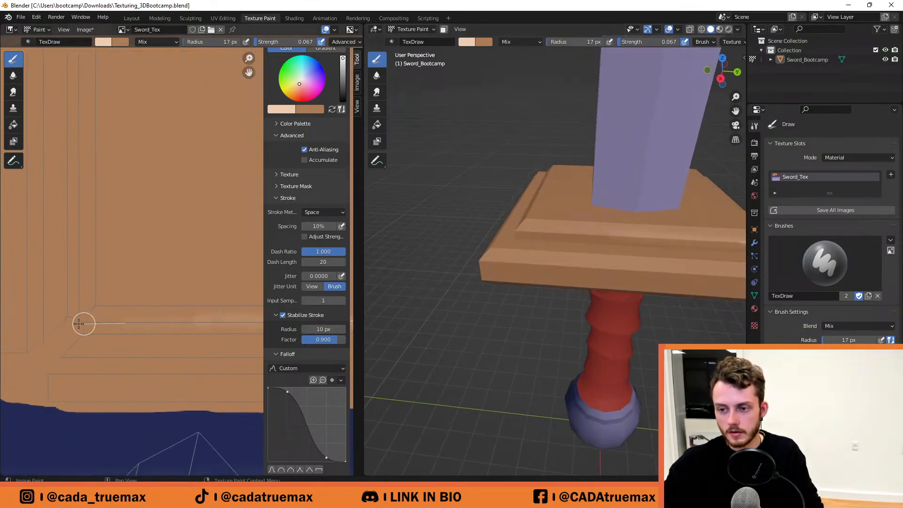
left_click_drag(78, 323, 48, 323)
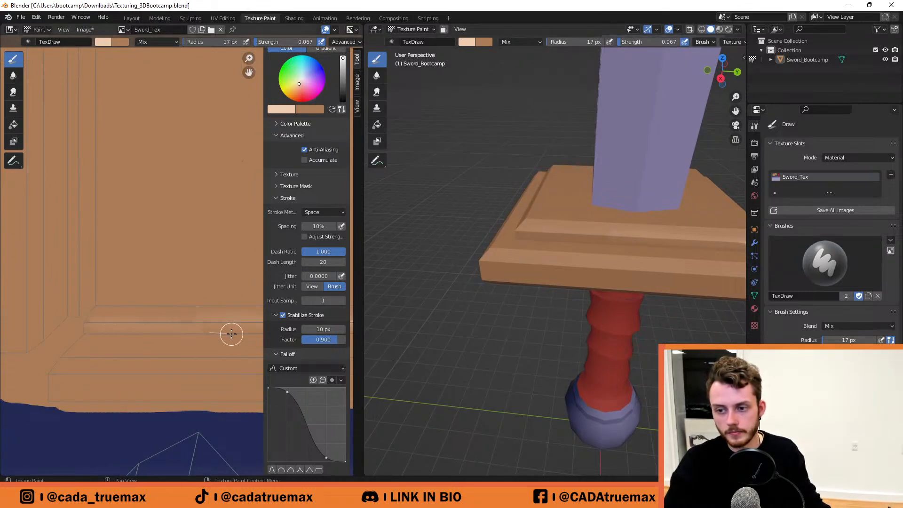
mouse_move(231, 334)
left_mouse_down()
mouse_move(100, 322)
mouse_move(114, 321)
left_mouse_up()
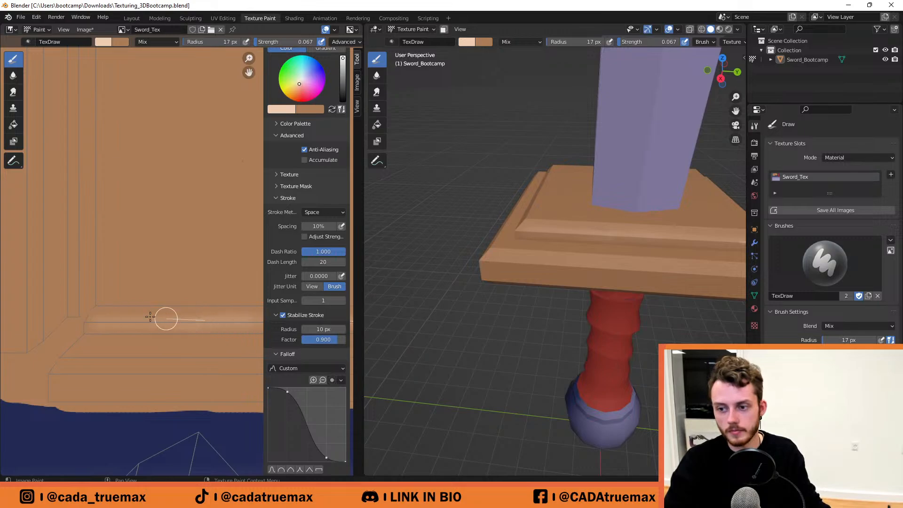
Use the Smear brush to blend the highlight along the raised step's long edge strip in the texture image, redoing the first stroke.
mouse_move(236, 357)
middle_mouse_down()
mouse_move(196, 350)
mouse_move(190, 322)
mouse_move(135, 336)
mouse_move(125, 331)
mouse_move(163, 299)
mouse_move(104, 345)
middle_mouse_up()
mouse_move(215, 298)
middle_mouse_down()
mouse_move(141, 333)
mouse_move(150, 333)
middle_mouse_up()
left_click(13, 91)
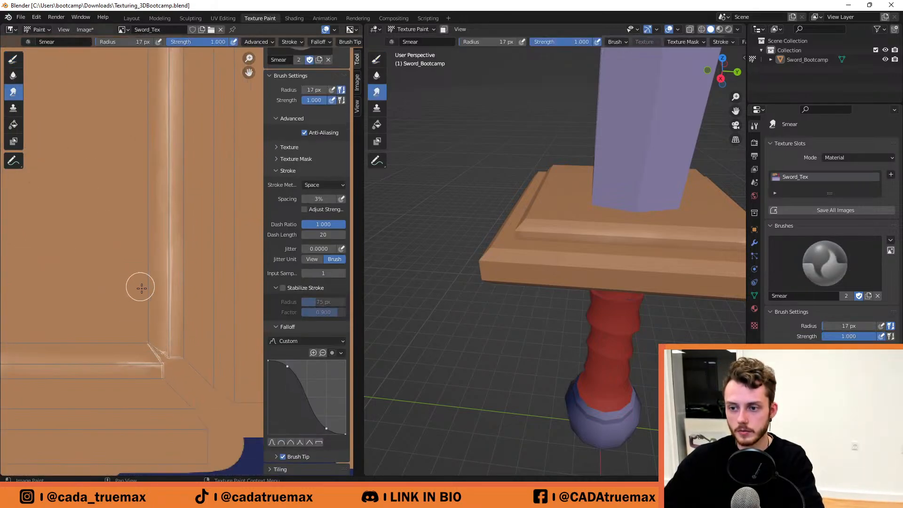
left_click_drag(167, 295, 175, 96)
key("ctrl+z")
left_click_drag(171, 333, 172, 93)
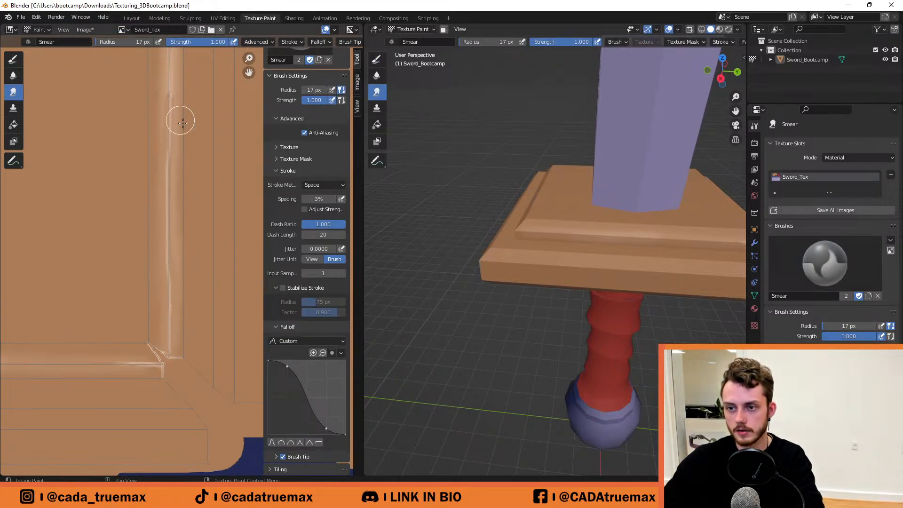
Smear the highlight along the raised step's right vertical edge strip in the texture image, undoing the last stroke.
scroll(186, 136, "down", 2)
middle_click_drag(654, 217, 522, 225)
scroll(553, 224, "up", 2)
scroll(553, 224, "down", 7)
scroll(546, 217, "up", 4)
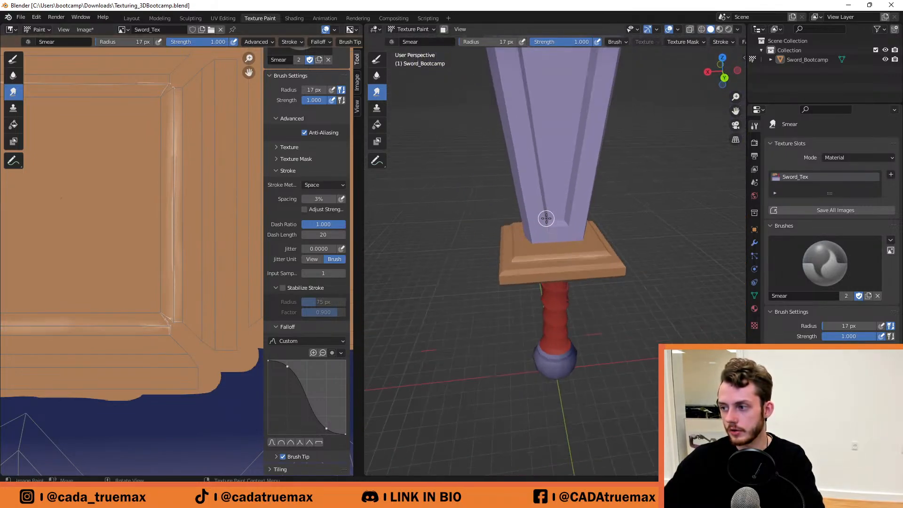
left_click_drag(171, 114, 173, 177)
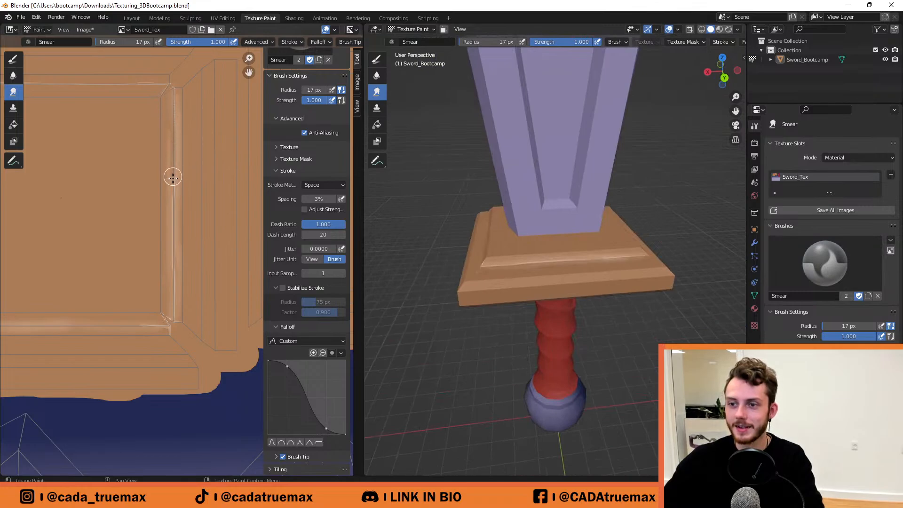
left_click_drag(171, 254, 170, 284)
key("ctrl+z")
Use the Soften brush with a 42 px radius to blur the highlight along the raised step's right vertical strip in the texture image.
left_click(14, 77)
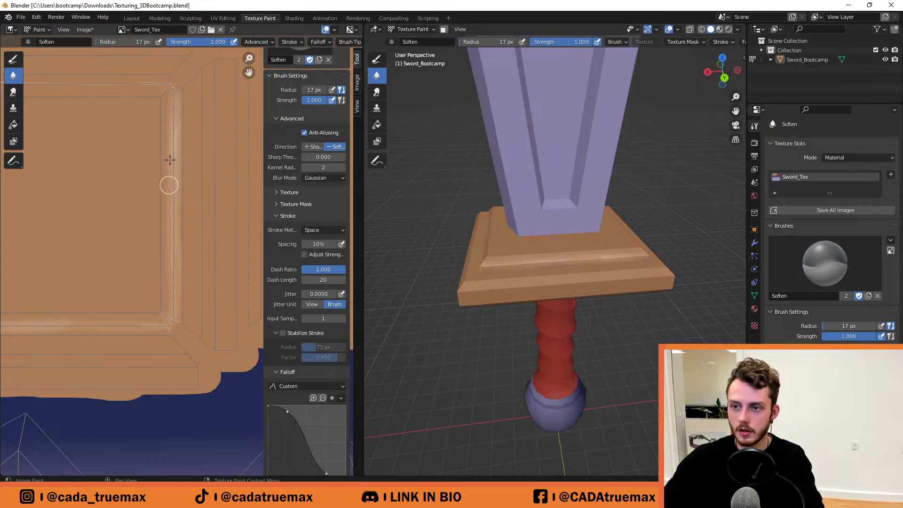
middle_click_drag(200, 129, 225, 220)
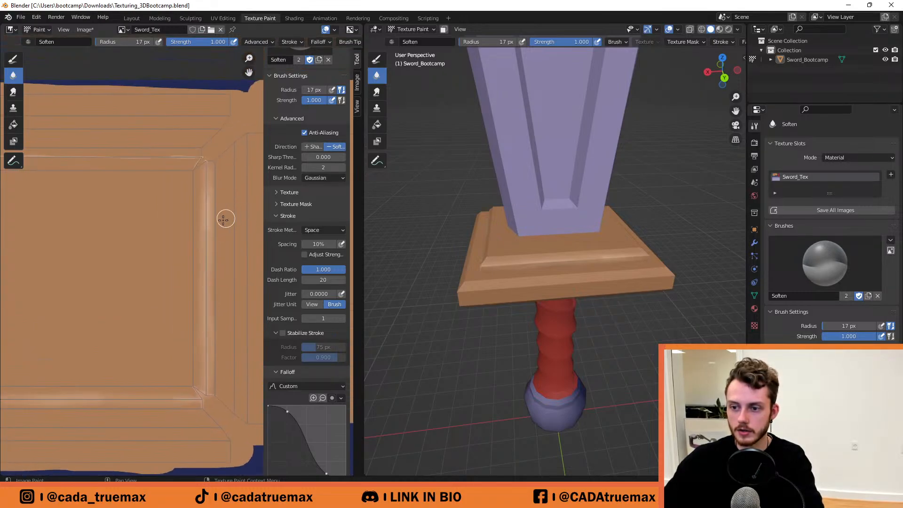
key("f")
left_click(220, 239)
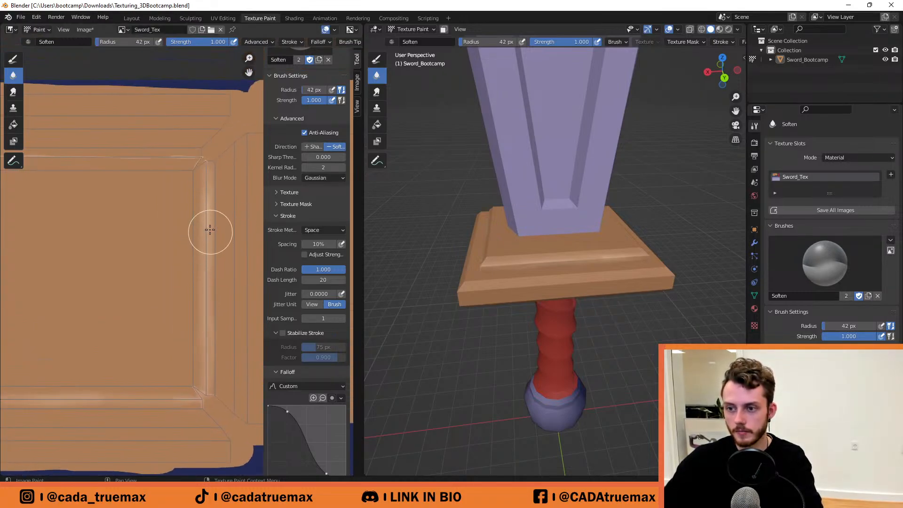
mouse_move(210, 231)
left_mouse_down()
mouse_move(200, 299)
mouse_move(207, 208)
mouse_move(196, 369)
mouse_move(197, 289)
mouse_move(199, 343)
left_mouse_up()
middle_click_drag(208, 171, 219, 215)
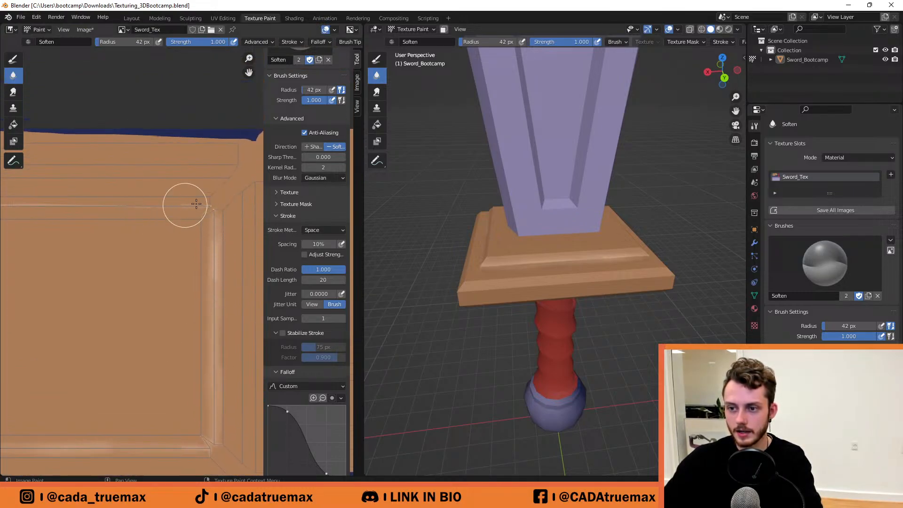
middle_click_drag(95, 225, 181, 218)
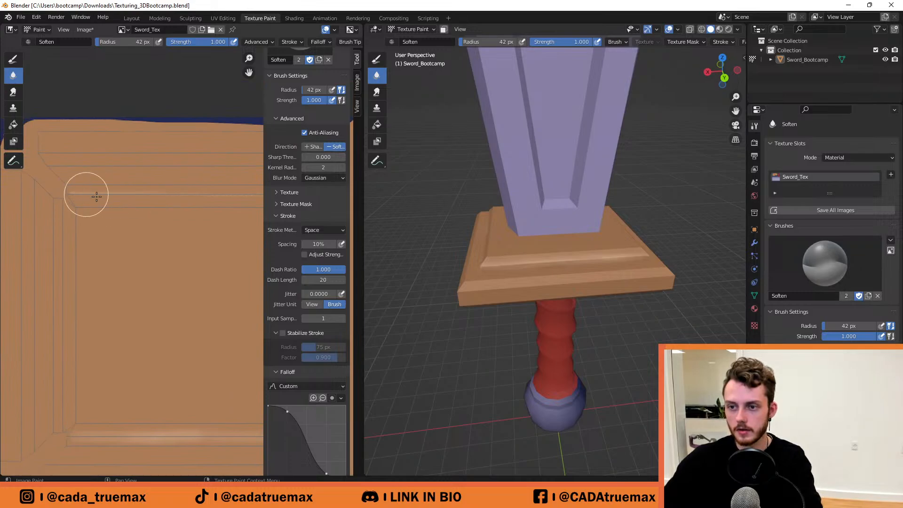
scroll(236, 268, "down", 4)
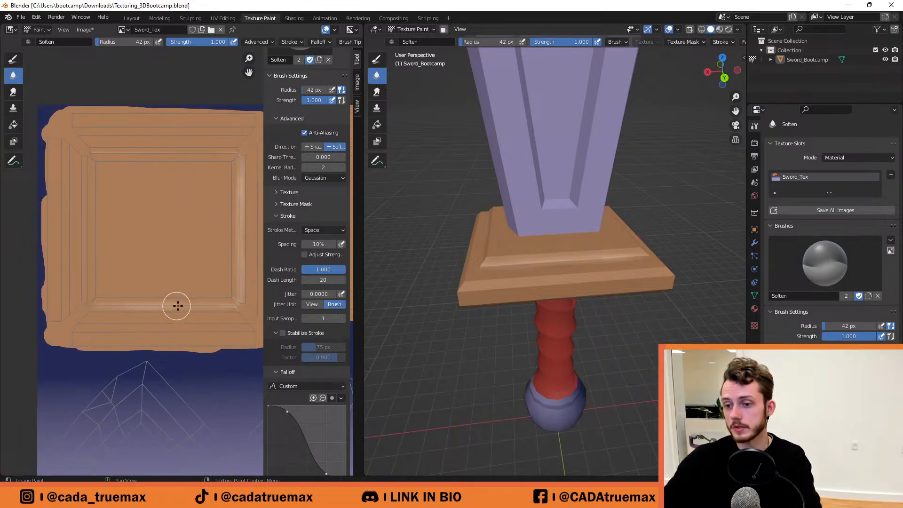
Soften the highlight along the raised step's lower horizontal edge strip in the texture image.
scroll(178, 306, "up", 2)
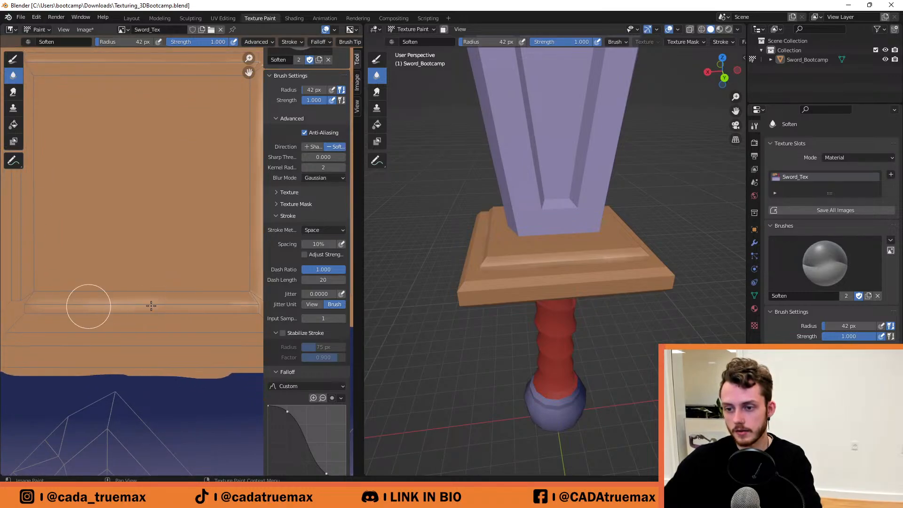
mouse_move(151, 306)
left_mouse_down()
mouse_move(37, 308)
mouse_move(131, 303)
left_mouse_up()
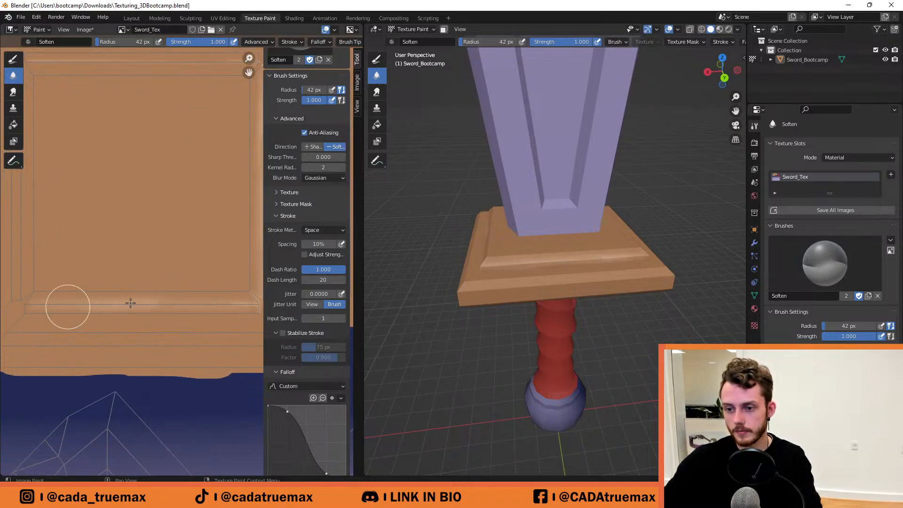
middle_click_drag(180, 318, 118, 318)
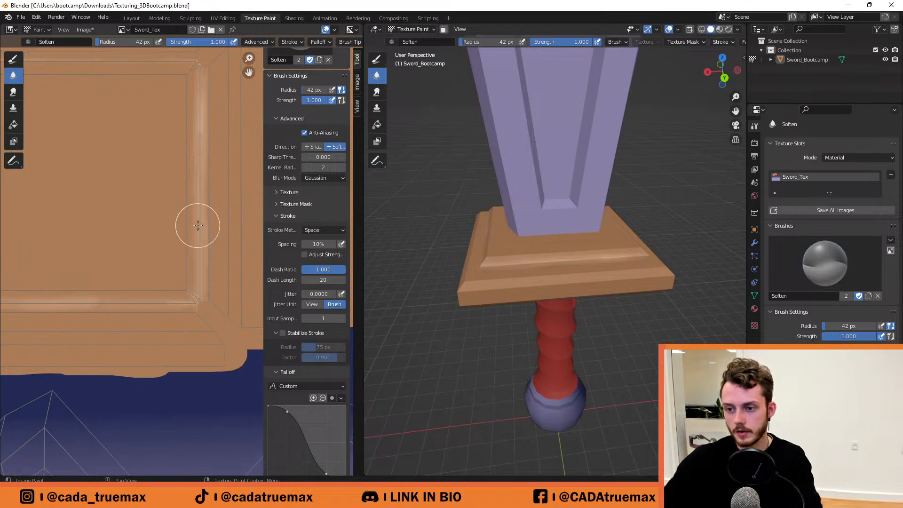
middle_click_drag(205, 171, 190, 242)
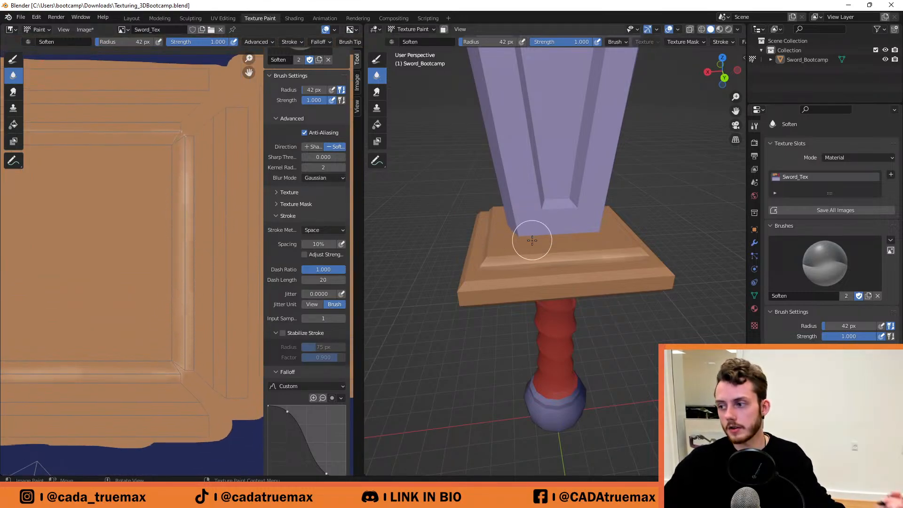
Use the Smear brush at 42 px to blend the highlight down the raised step's right vertical strip with repeated overlapping strokes.
scroll(531, 241, "down", 4)
middle_click_drag(532, 240, 563, 258)
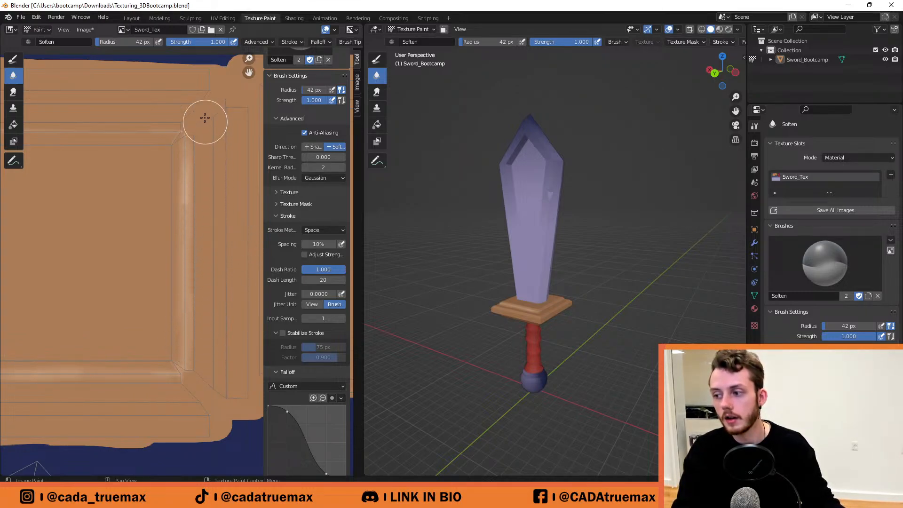
middle_click_drag(467, 379, 456, 352)
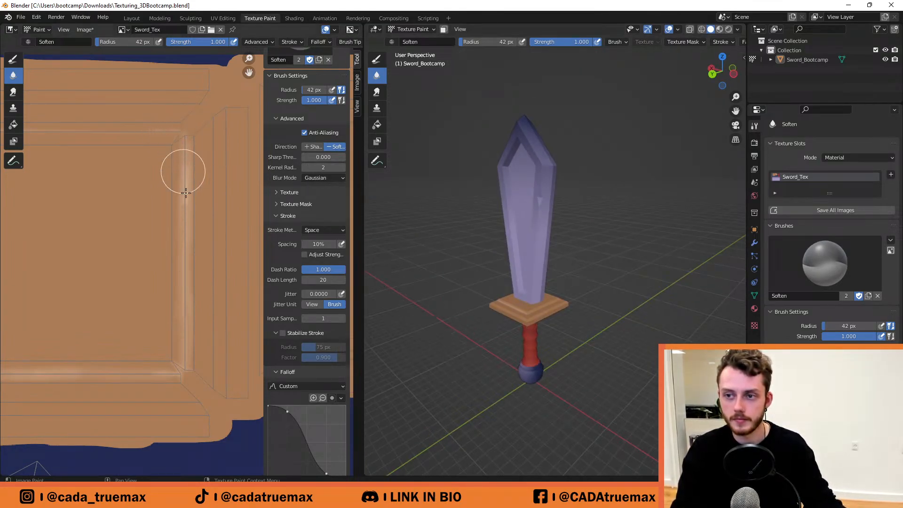
left_click(13, 91)
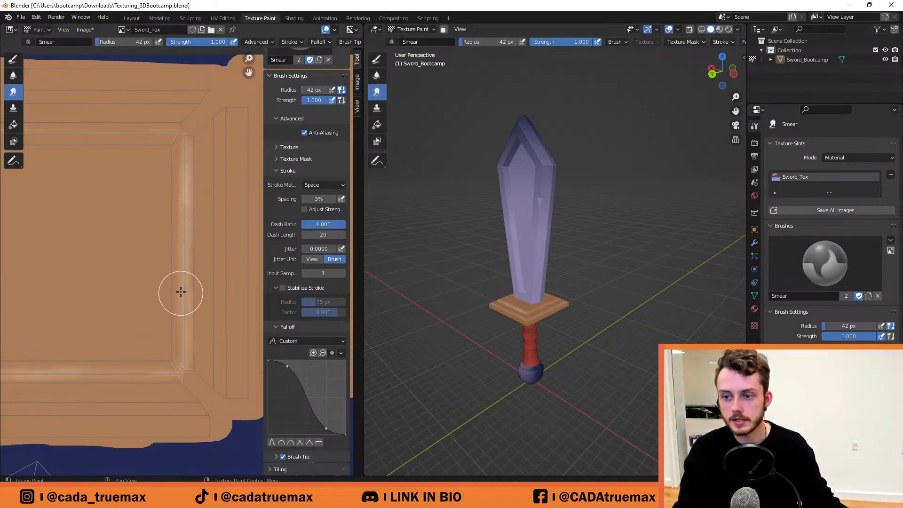
left_click_drag(184, 161, 172, 350)
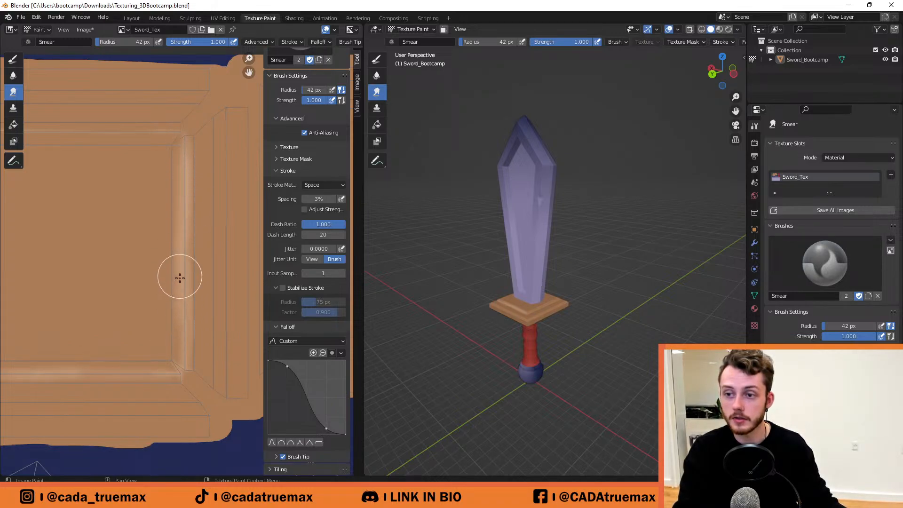
left_click_drag(182, 277, 182, 376)
left_click_drag(184, 242, 180, 362)
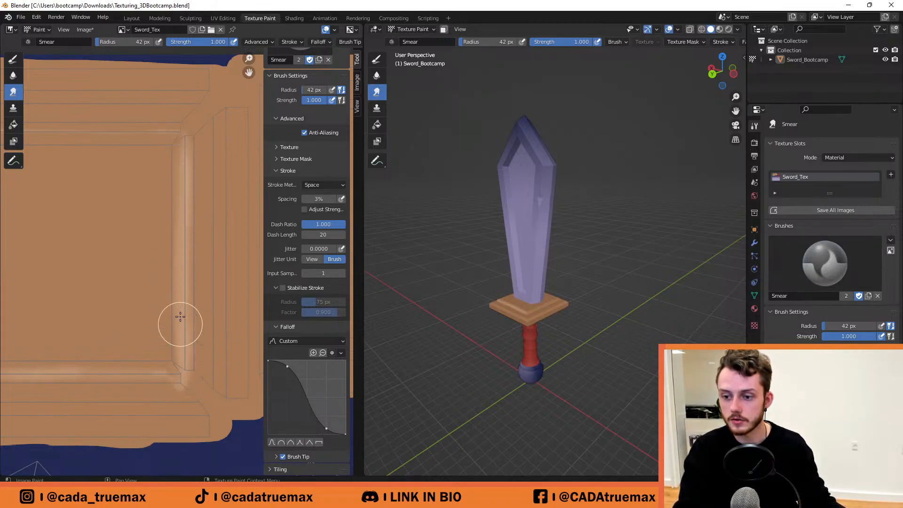
left_click_drag(176, 221, 179, 351)
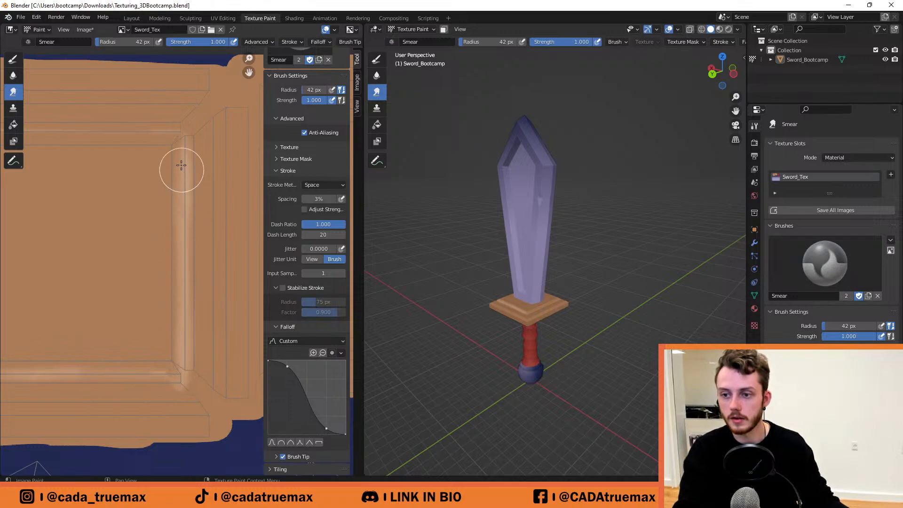
left_click_drag(177, 140, 178, 245)
left_click_drag(173, 149, 176, 286)
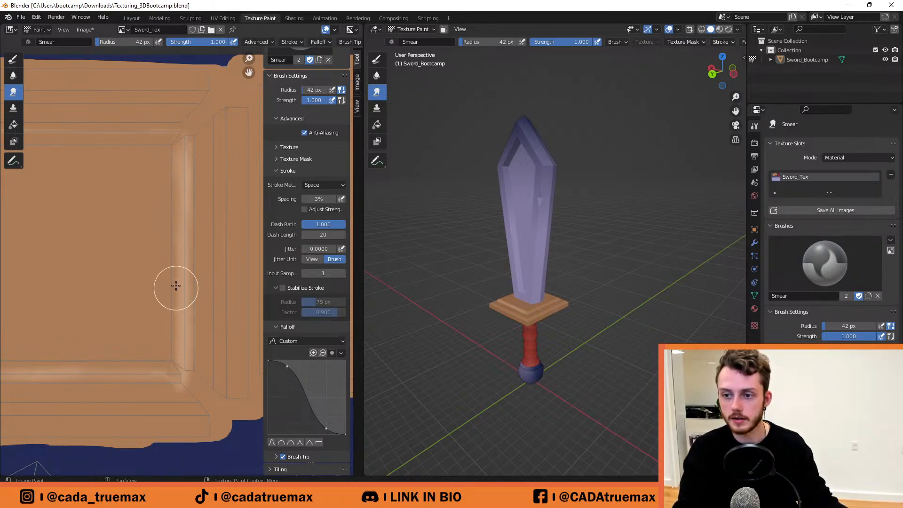
left_click_drag(175, 240, 170, 339)
Smear the highlight around the lower right corner and along the lower horizontal strip, undoing and redoing a stroke.
mouse_move(177, 280)
left_mouse_down()
mouse_move(174, 355)
mouse_move(98, 379)
left_mouse_up()
mouse_move(176, 382)
left_mouse_down()
mouse_move(132, 374)
mouse_move(142, 381)
left_mouse_up()
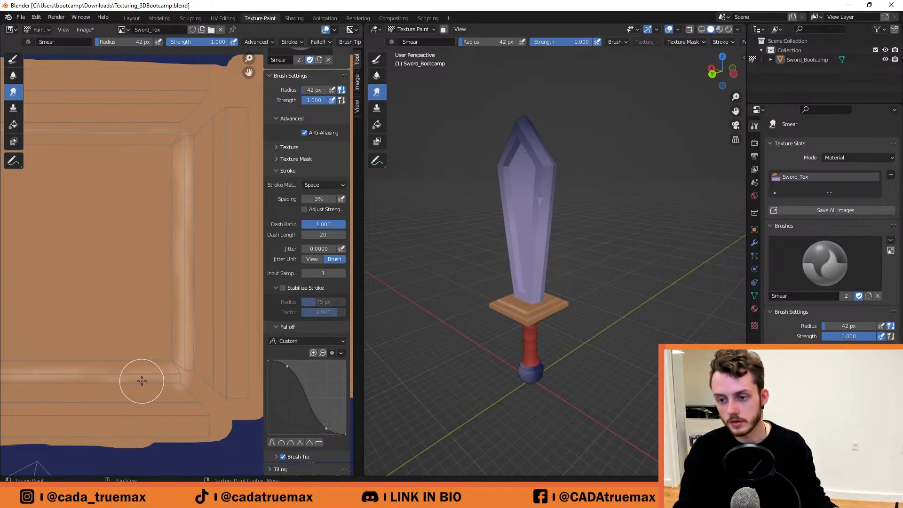
middle_click_drag(195, 347, 215, 330)
middle_click_drag(205, 320, 199, 317)
key("ctrl+z")
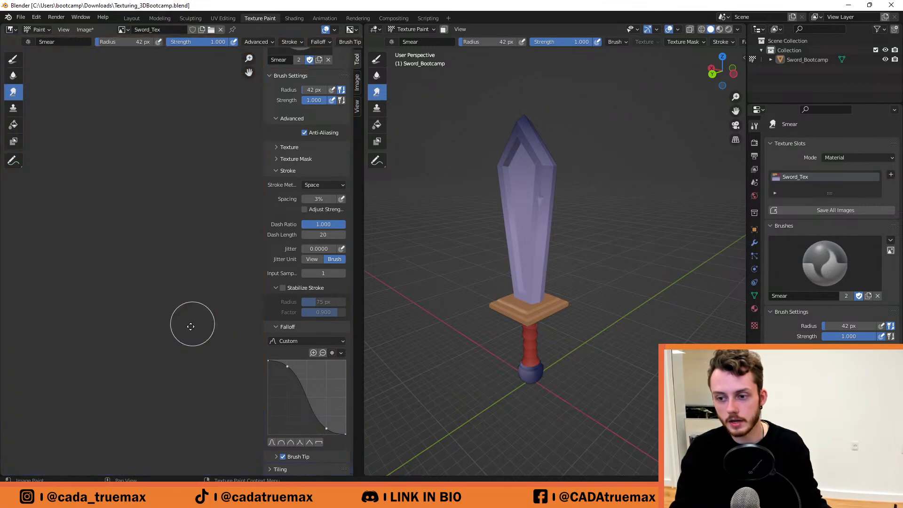
left_click_drag(213, 337, 63, 323)
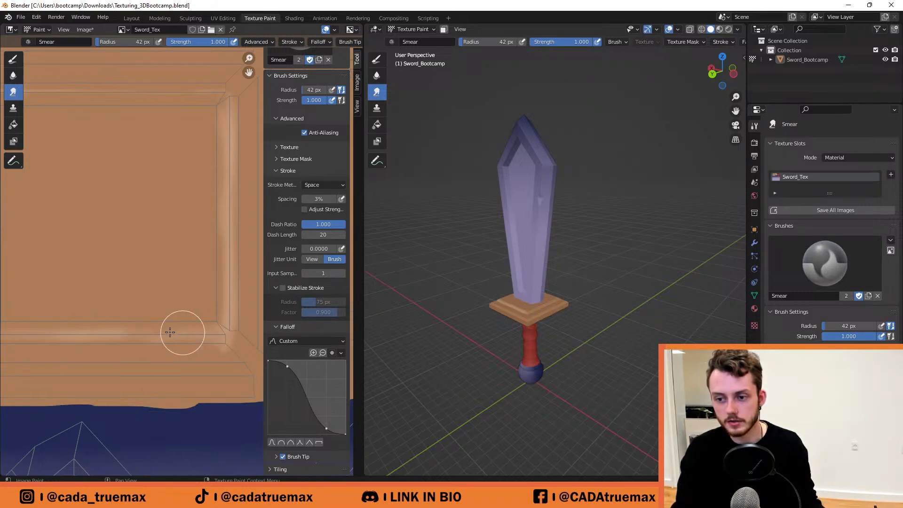
left_click_drag(169, 332, 47, 330)
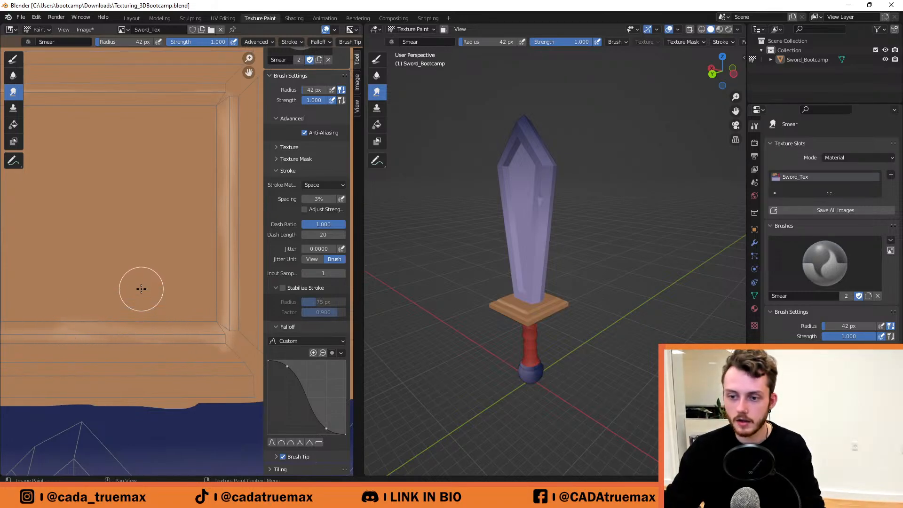
Smear the lower horizontal strip's highlight toward its far left corner with repeated strokes, redoing the first one.
mouse_move(145, 312)
middle_mouse_down()
mouse_move(204, 306)
mouse_move(214, 316)
middle_mouse_up()
left_click_drag(239, 343, 49, 331)
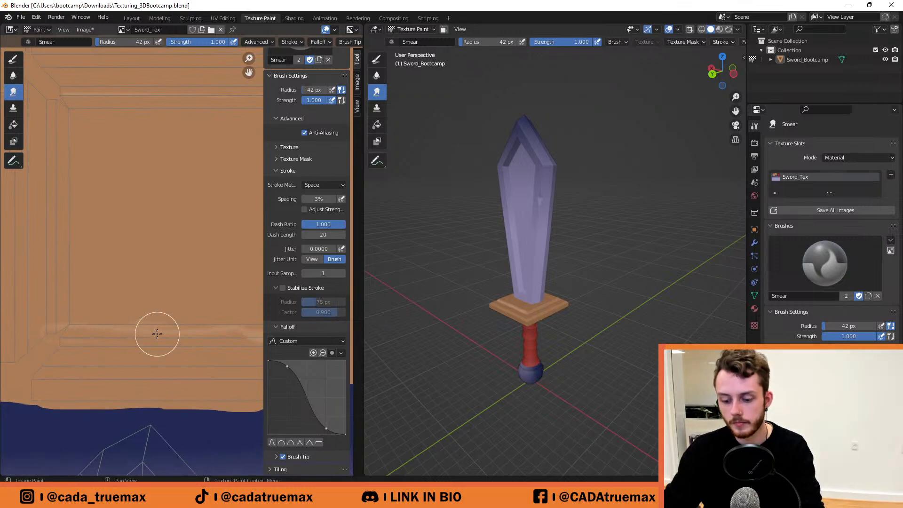
key("ctrl+z")
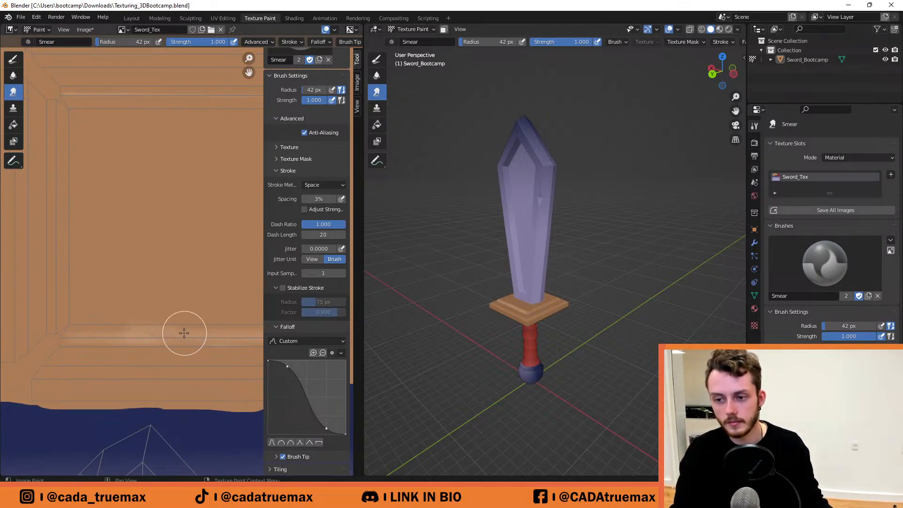
left_click_drag(153, 335, 51, 329)
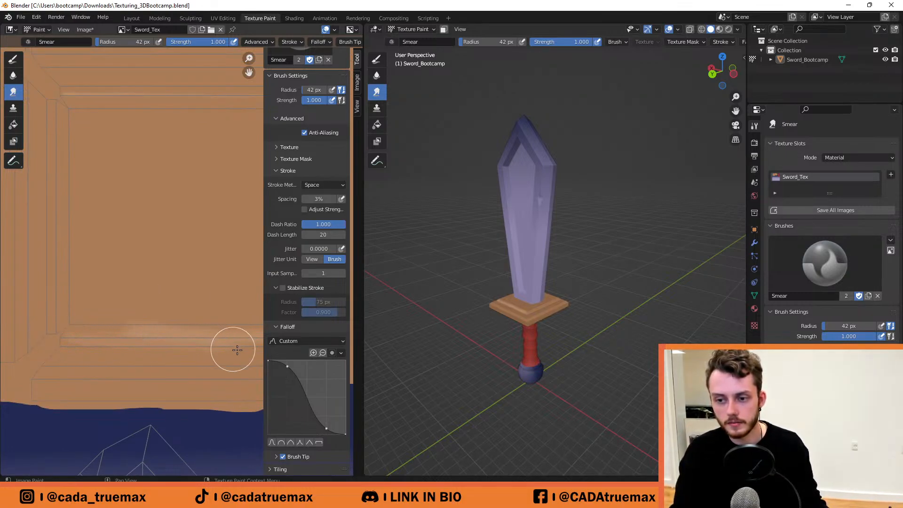
mouse_move(218, 341)
left_mouse_down()
mouse_move(75, 338)
mouse_move(87, 337)
left_mouse_up()
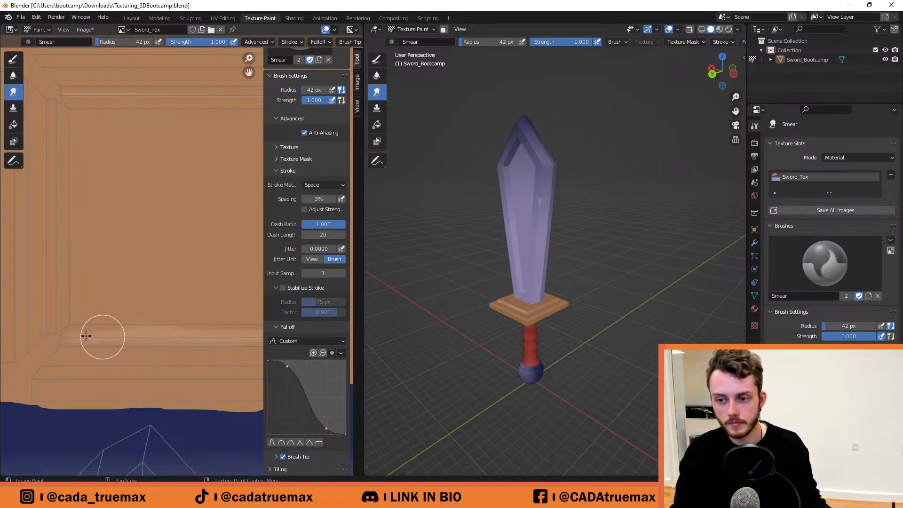
left_click_drag(222, 340, 63, 329)
left_click_drag(188, 338, 67, 336)
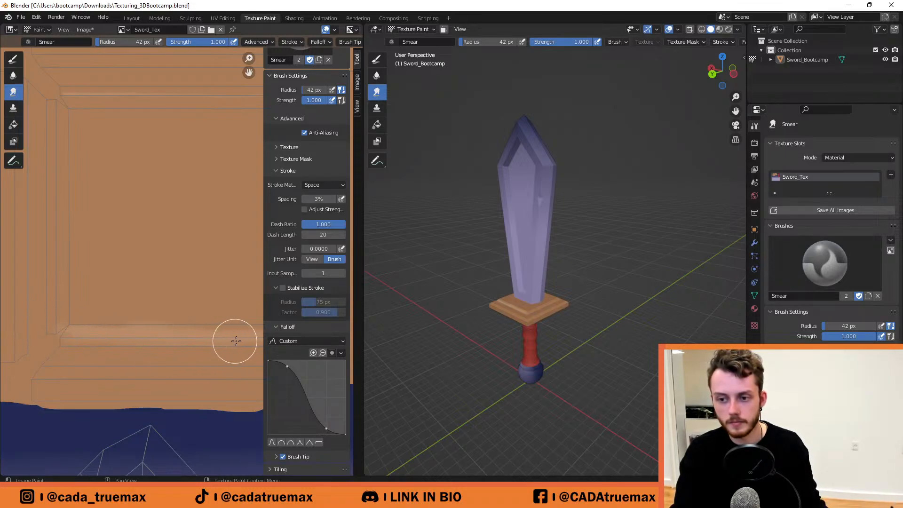
left_click_drag(235, 342, 127, 337)
left_click_drag(212, 330, 45, 329)
left_click_drag(168, 321, 28, 318)
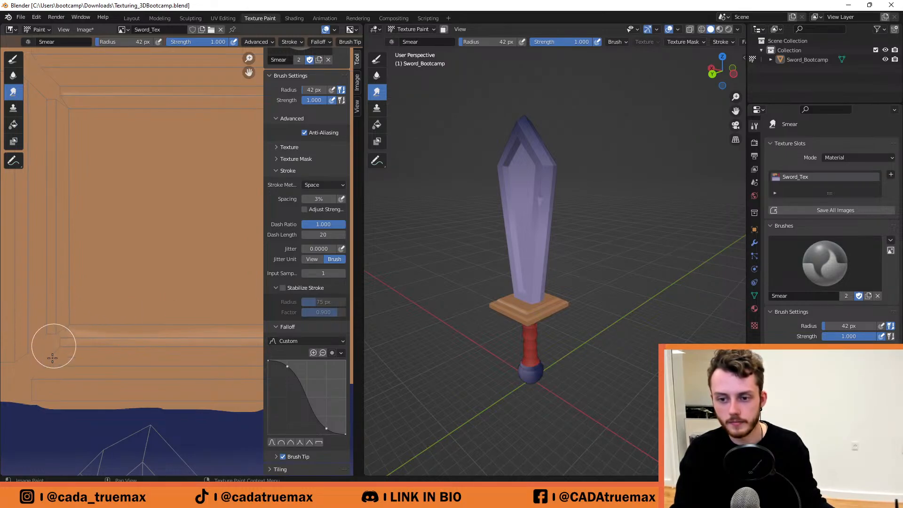
Inspect the blended highlights along the guard's raised step and corner on the 3D sword and in the texture image.
scroll(534, 325, "up", 2)
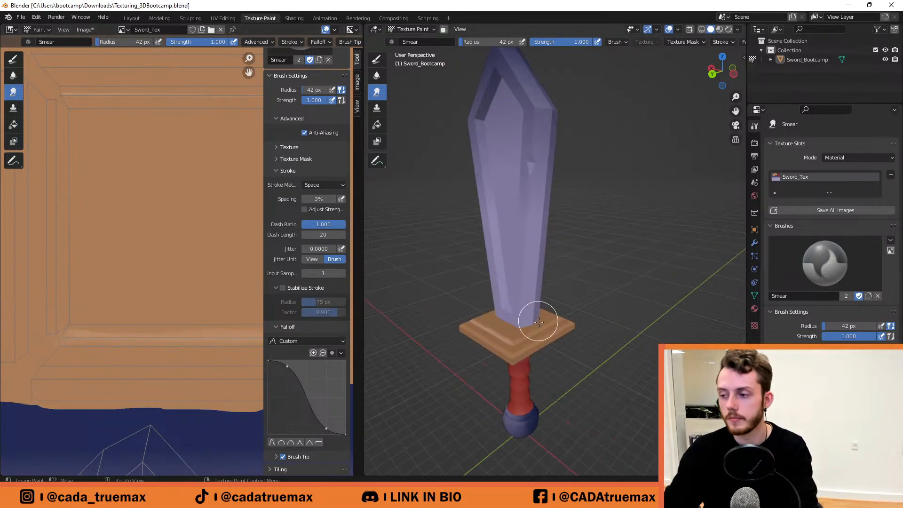
middle_click_drag(538, 321, 447, 346)
middle_click_drag(513, 304, 547, 315)
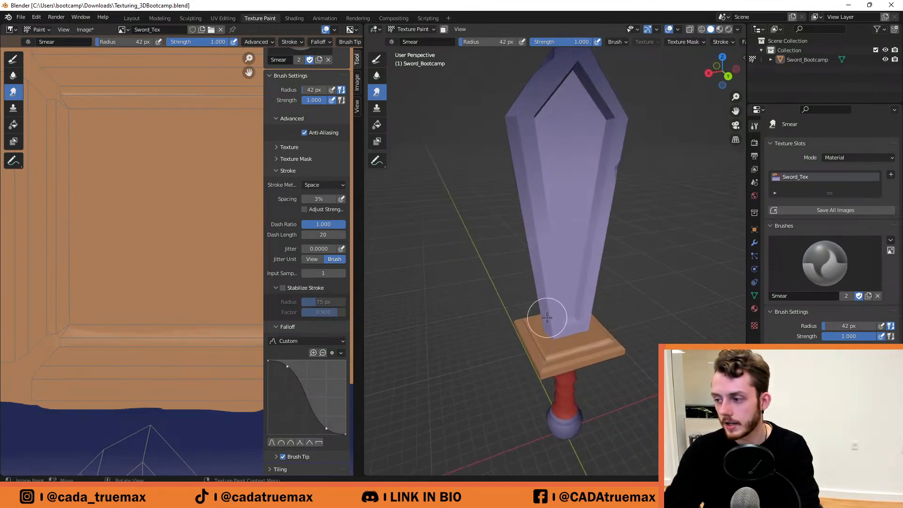
scroll(545, 379, "up", 4)
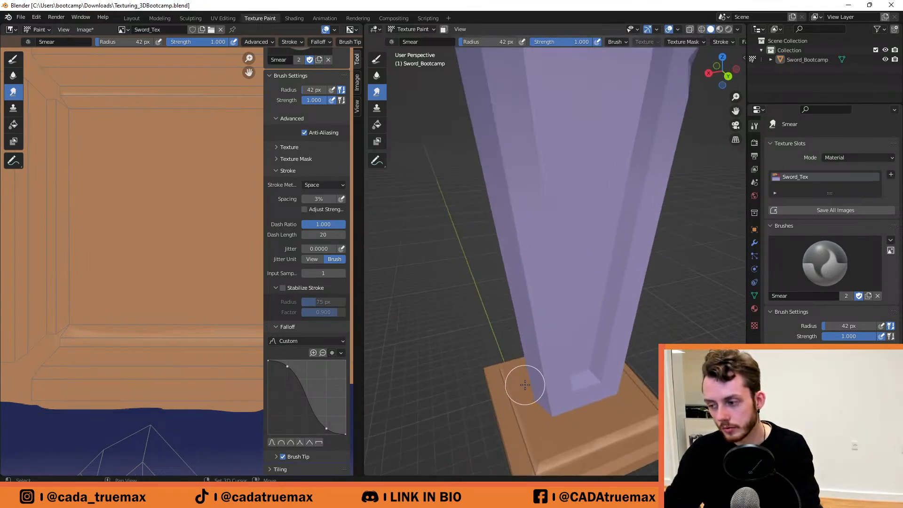
scroll(504, 231, "down", 3)
scroll(477, 395, "up", 4)
mouse_move(411, 349)
left_mouse_down()
mouse_move(423, 369)
mouse_move(417, 338)
left_mouse_up()
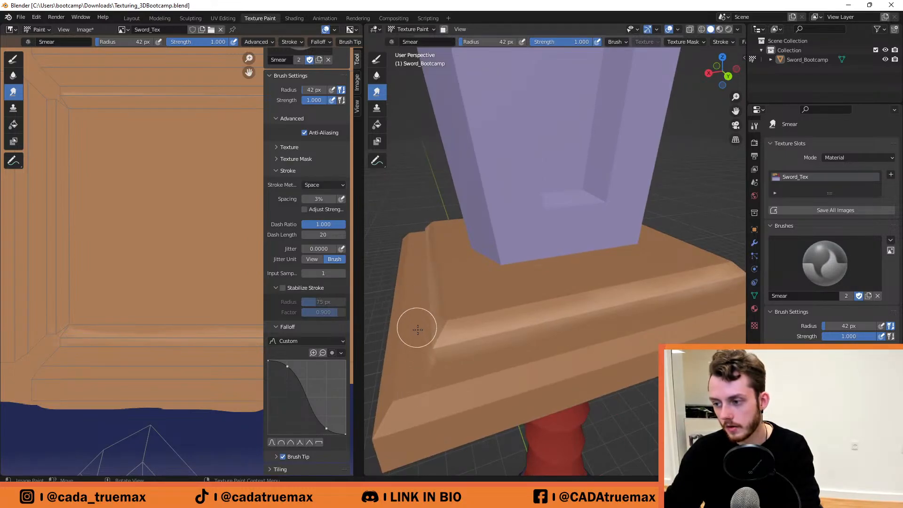
middle_click_drag(415, 325, 465, 340)
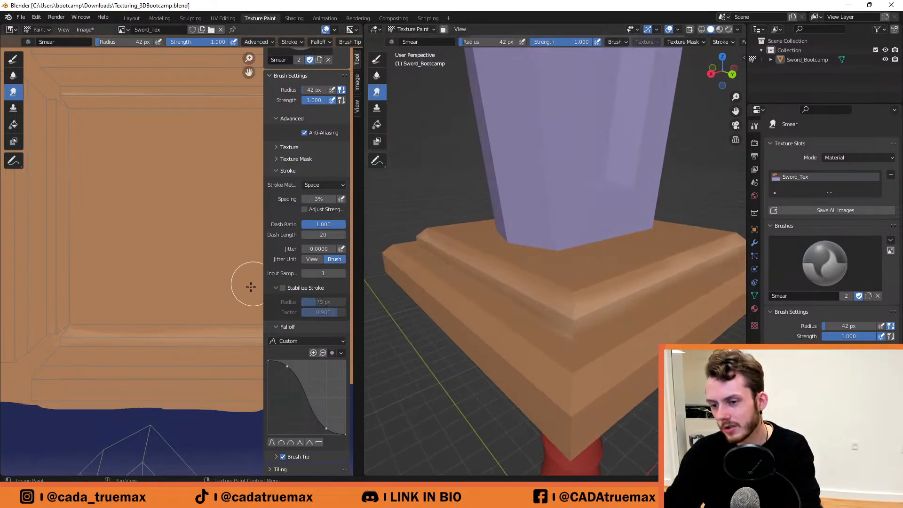
scroll(136, 285, "down", 2)
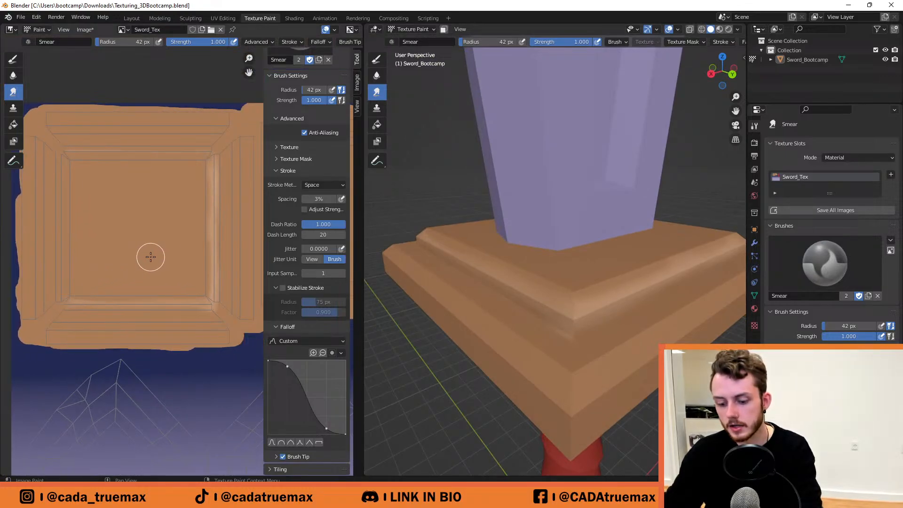
Switch from Smear to the Draw brush and set its strength to 1.000.
key("shift+f")
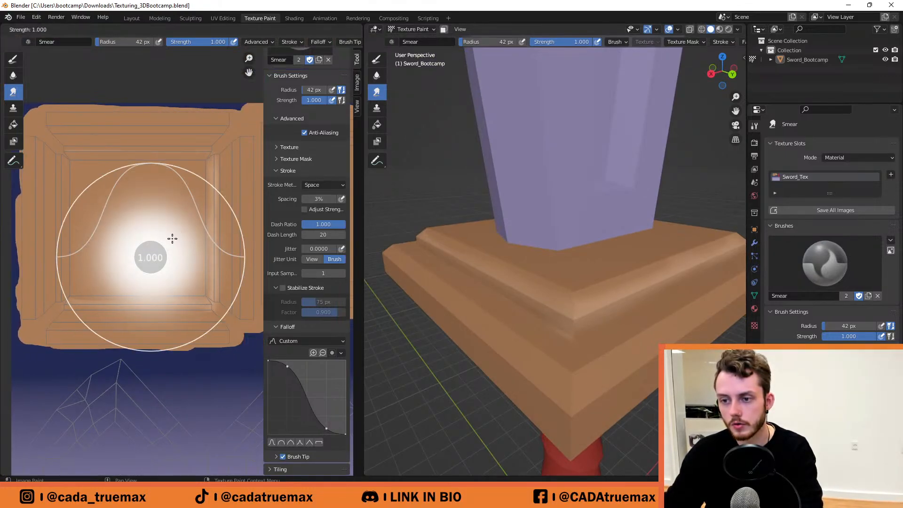
left_click(172, 237)
scroll(70, 293, "up", 2)
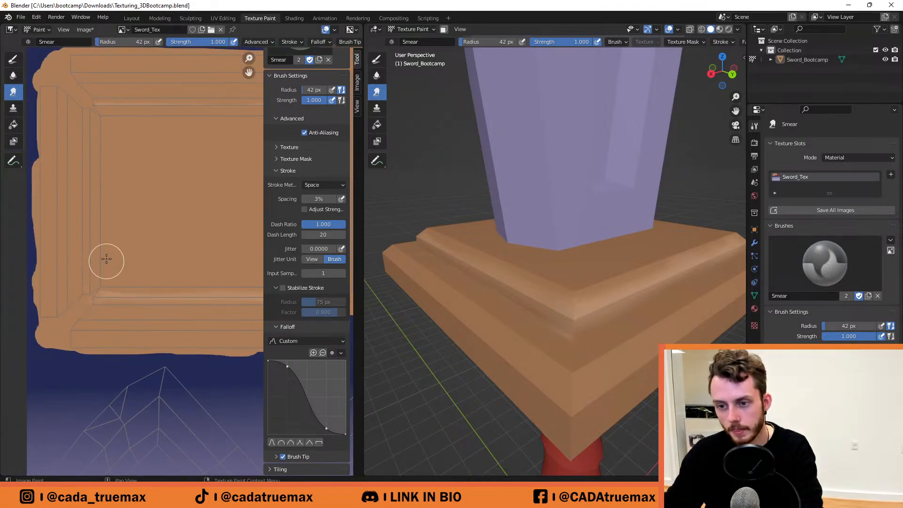
left_click(13, 59)
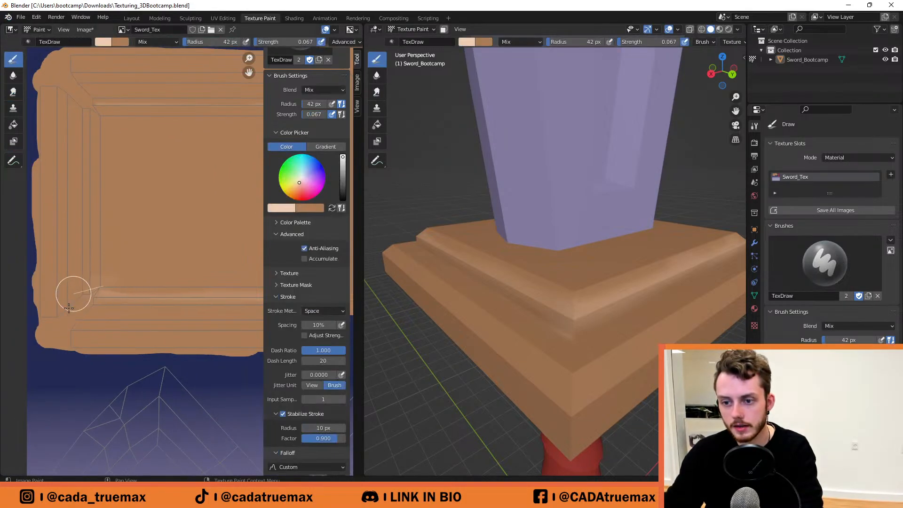
key("shift+f")
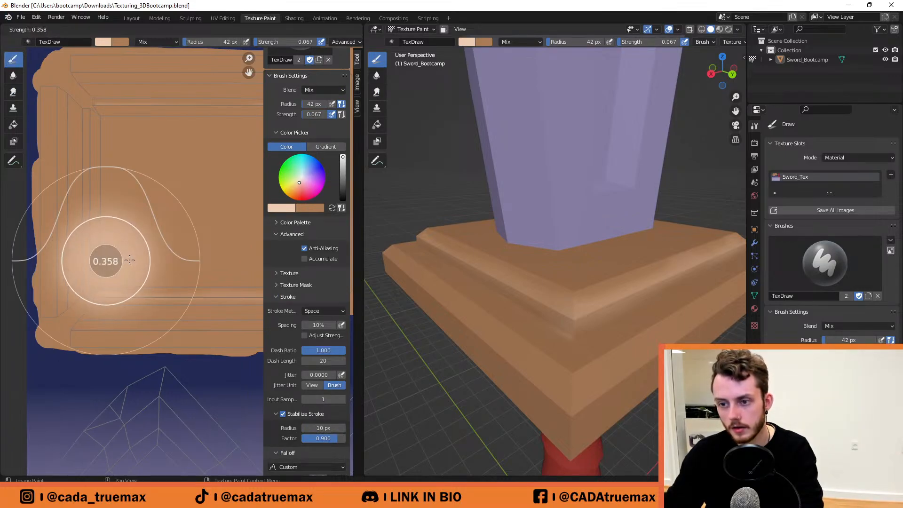
left_click(218, 247)
Try a pale stroke across the guard's lower left corner in the texture image, checking it on the 3D sword before undoing it.
mouse_move(97, 277)
left_mouse_down()
mouse_move(60, 343)
mouse_move(82, 358)
left_mouse_up()
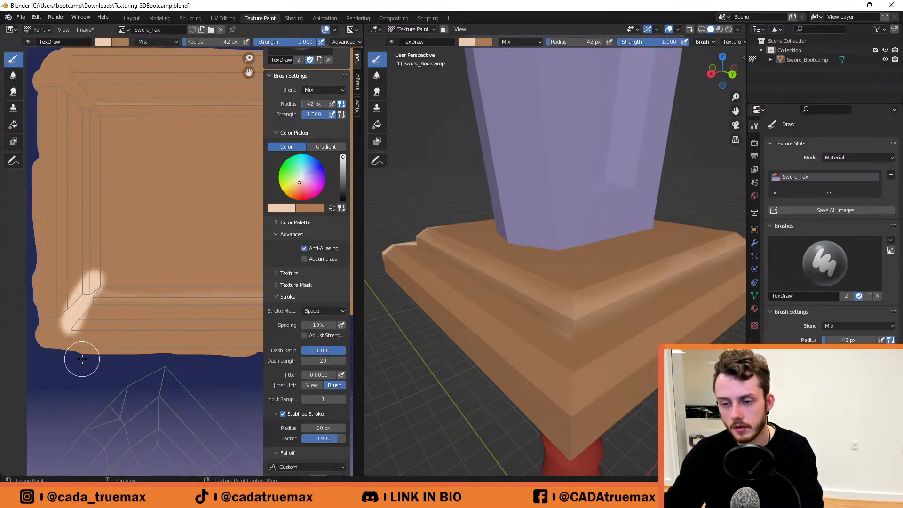
middle_click_drag(566, 268, 594, 320)
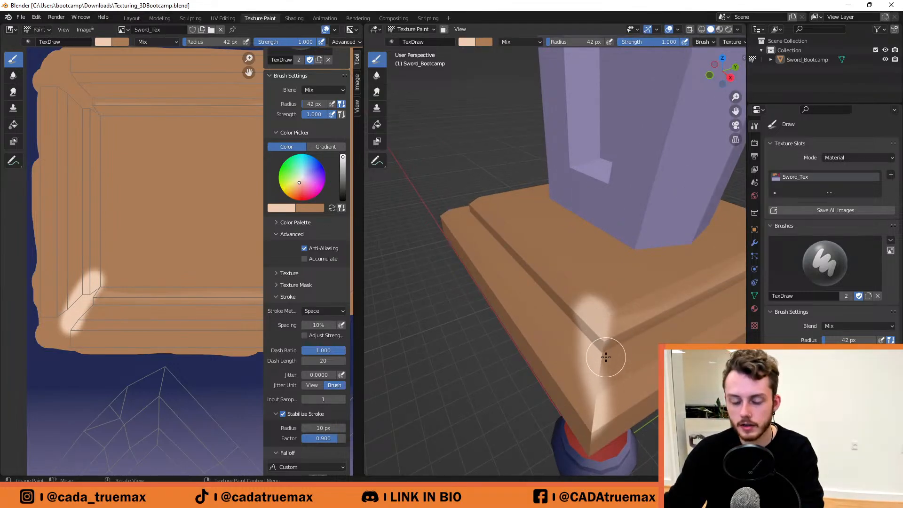
key("ctrl+z")
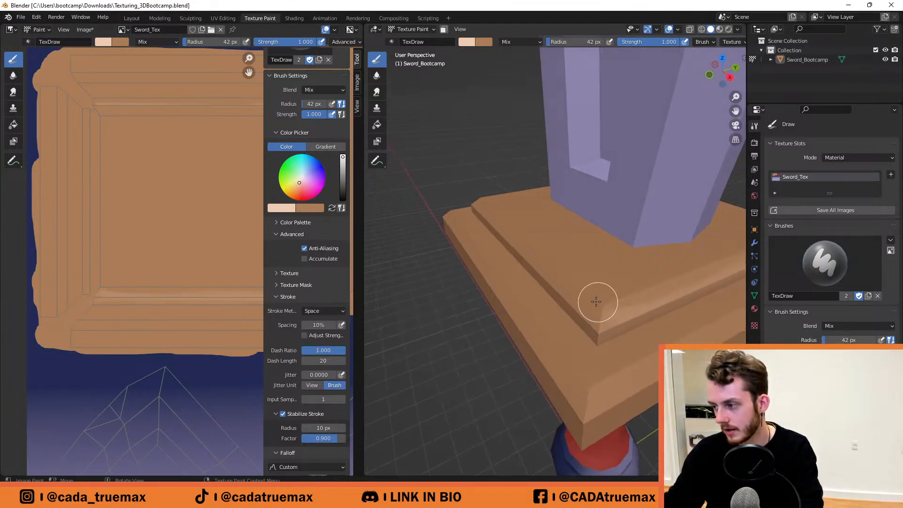
Try pale full-strength strokes down the guard's front corner on the 3D sword, undoing each one.
mouse_move(596, 299)
left_mouse_down()
mouse_move(577, 417)
mouse_move(585, 397)
left_mouse_up()
key("ctrl+z")
left_click_drag(597, 302, 578, 452)
key("ctrl+z")
left_click_drag(602, 304, 579, 465)
middle_click_drag(654, 346, 639, 301)
key("ctrl+z")
left_click_drag(624, 256, 619, 407)
key("ctrl+z")
left_click_drag(623, 252, 616, 433)
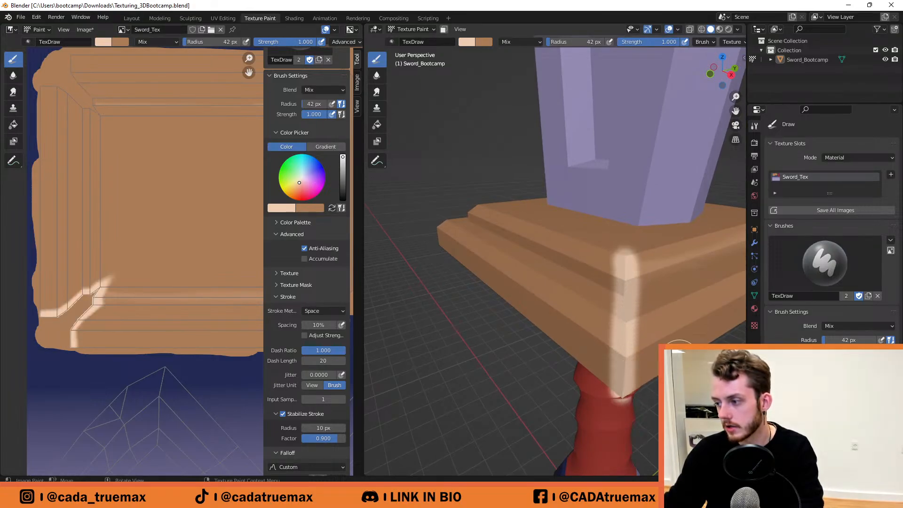
middle_click_drag(617, 433, 685, 333)
key("ctrl+z")
Paint a pale highlight down the guard's stepped corner on the 3D sword with overlapping strokes, undoing the last stray stroke.
left_click_drag(614, 232, 613, 372)
mouse_move(629, 319)
left_mouse_down()
mouse_move(621, 346)
mouse_move(620, 230)
left_mouse_up()
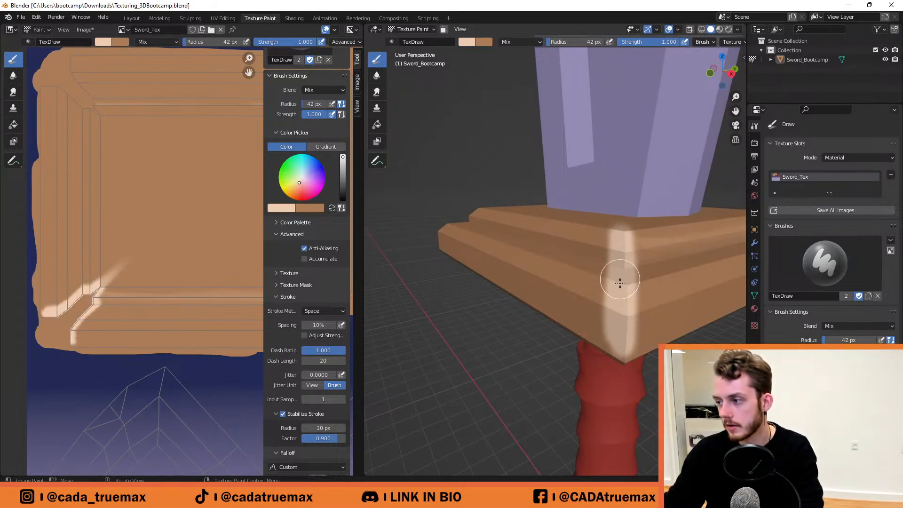
middle_click_drag(621, 283, 625, 277)
left_click_drag(621, 188, 620, 295)
middle_click_drag(620, 186, 597, 240)
left_click_drag(597, 240, 698, 228)
key("ctrl+z")
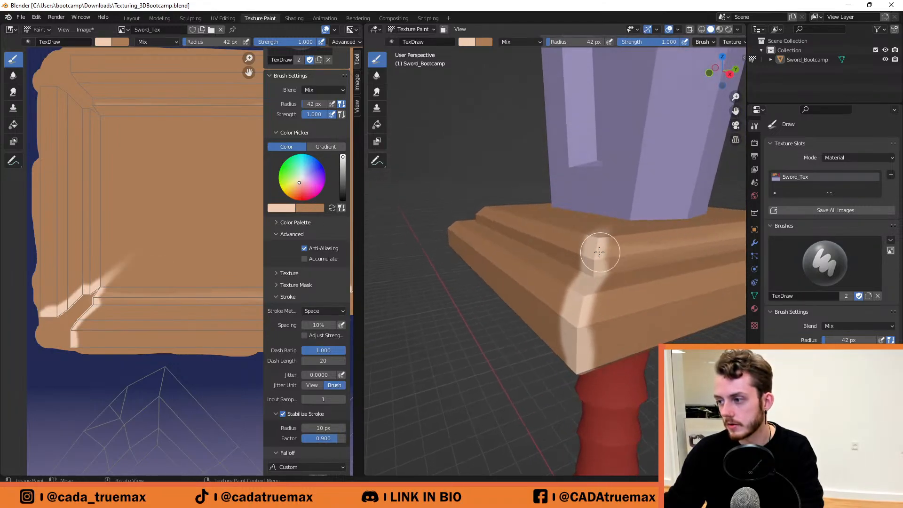
middle_click_drag(579, 229, 572, 228)
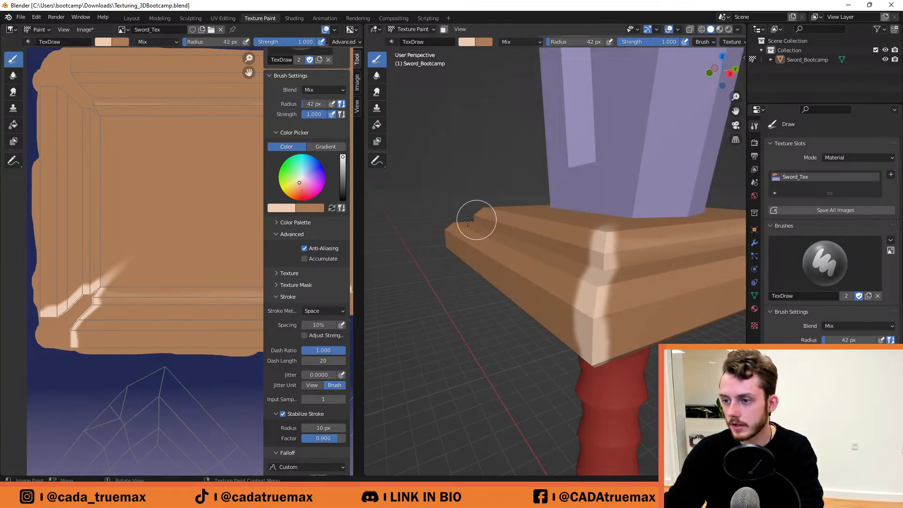
Try smearing the corner highlight along its edge and across the guard's top on the 3D sword, undoing the strokes.
left_click(14, 92)
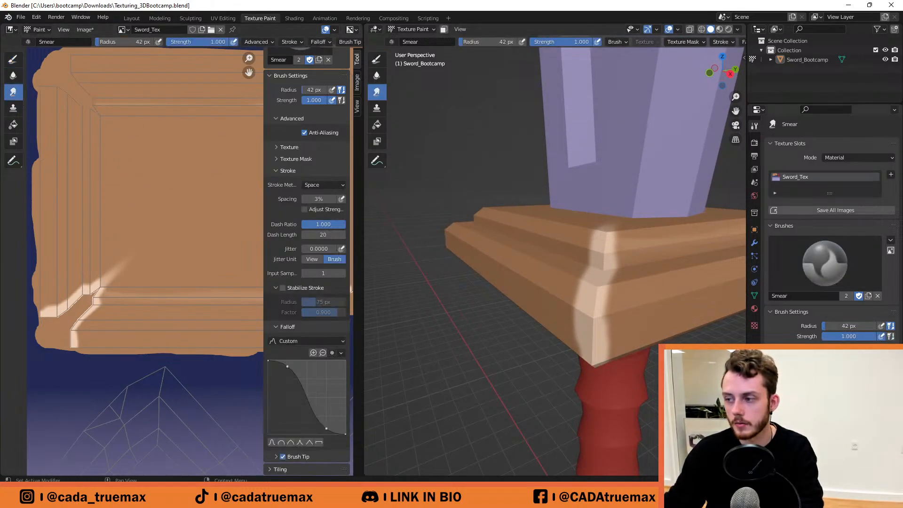
mouse_move(615, 264)
left_mouse_down()
mouse_move(604, 342)
mouse_move(614, 232)
left_mouse_up()
mouse_move(615, 232)
middle_mouse_down()
mouse_move(655, 271)
mouse_move(645, 258)
middle_mouse_up()
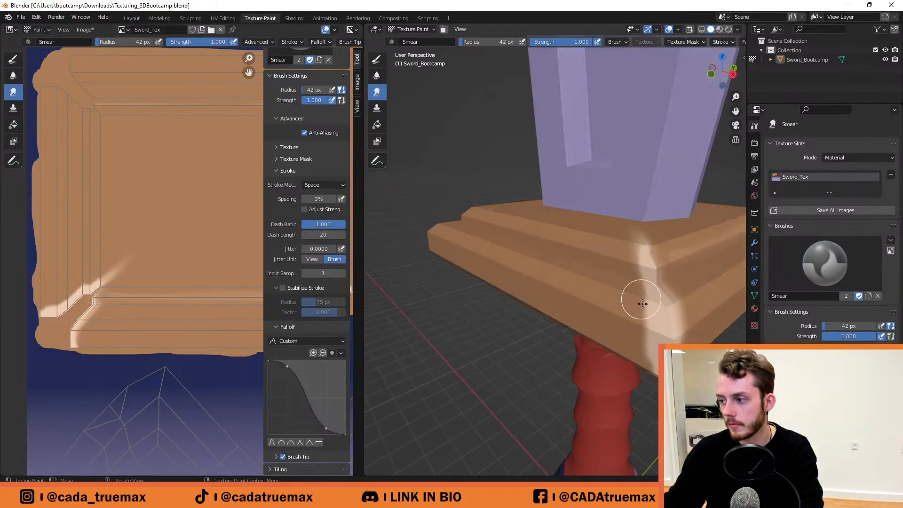
mouse_move(654, 344)
left_mouse_down()
mouse_move(630, 251)
mouse_move(663, 296)
mouse_move(670, 376)
left_mouse_up()
scroll(690, 285, "down", 2)
mouse_move(690, 283)
middle_mouse_down()
mouse_move(649, 301)
mouse_move(604, 299)
middle_mouse_up()
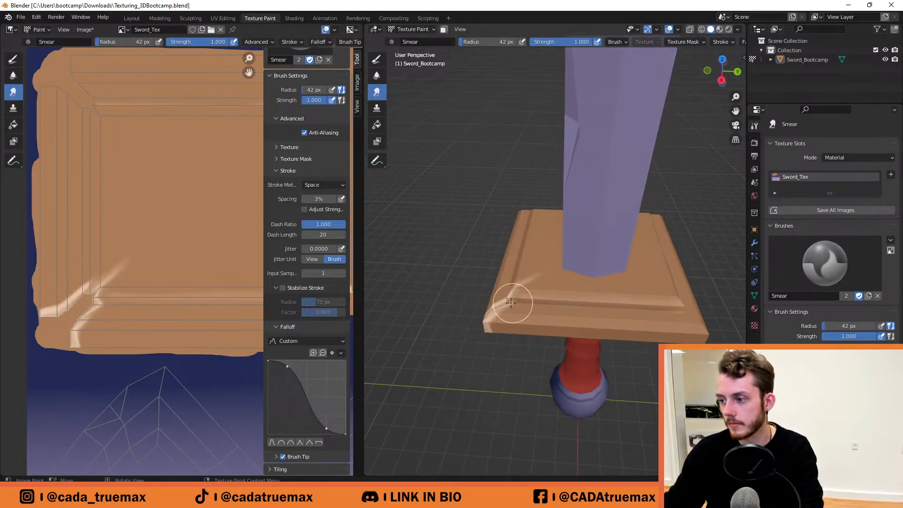
left_click_drag(522, 291, 627, 270)
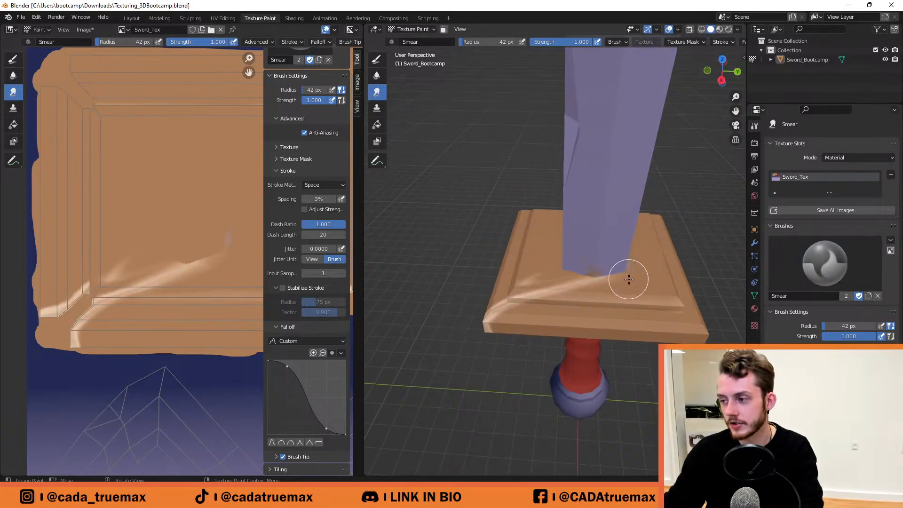
key("ctrl+z")
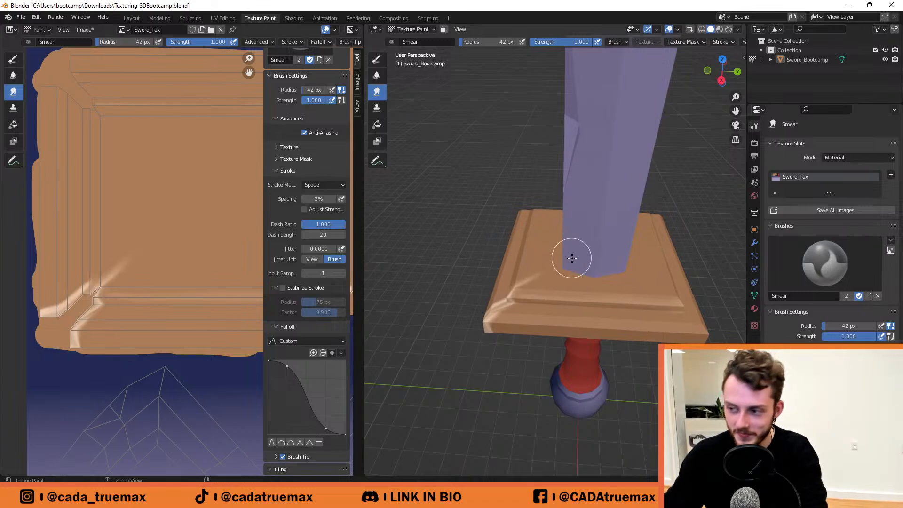
key("ctrl+z")
Try smearing the corner highlight across the guard's side face on the 3D sword, and undo it.
mouse_move(585, 307)
middle_mouse_down()
mouse_move(608, 288)
mouse_move(611, 245)
mouse_move(587, 268)
middle_mouse_up()
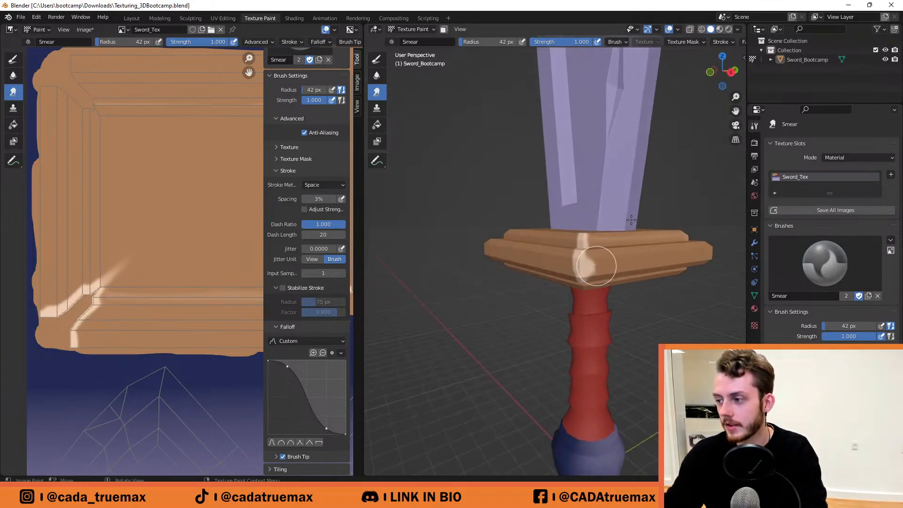
left_click_drag(596, 265, 707, 260)
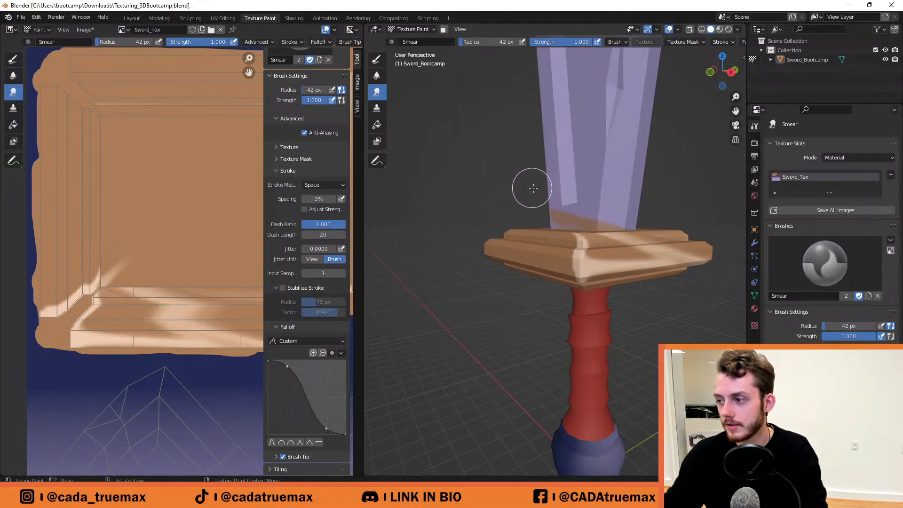
middle_click_drag(532, 188, 514, 211)
key("ctrl+z")
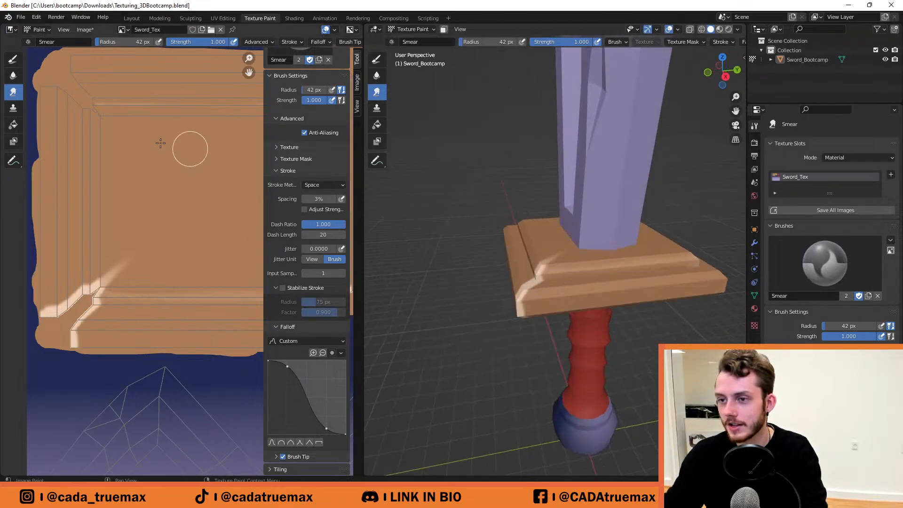
Switch to the Soften brush and look over the whole sword from several sides.
left_click(13, 75)
middle_click_drag(585, 323, 605, 302)
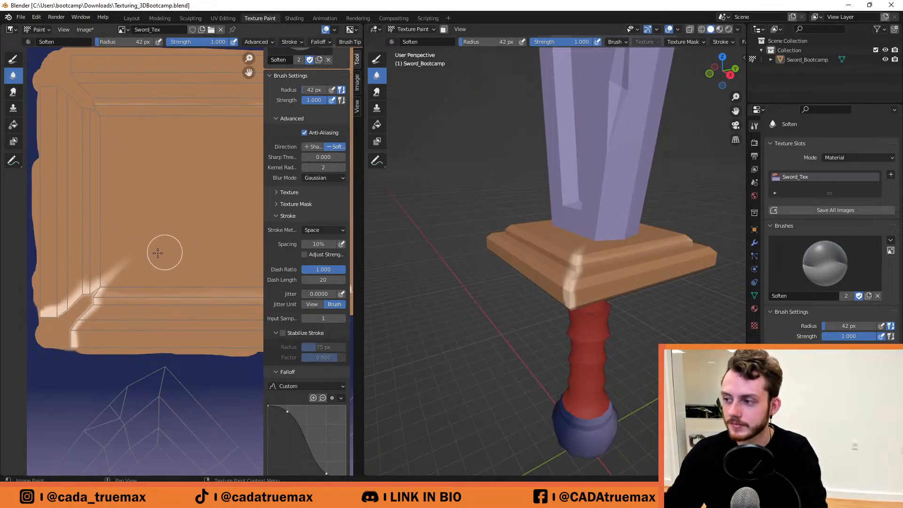
middle_click_drag(562, 233, 512, 268)
scroll(578, 256, "down", 6)
mouse_move(586, 254)
middle_mouse_down()
mouse_move(530, 220)
mouse_move(578, 197)
middle_mouse_up()
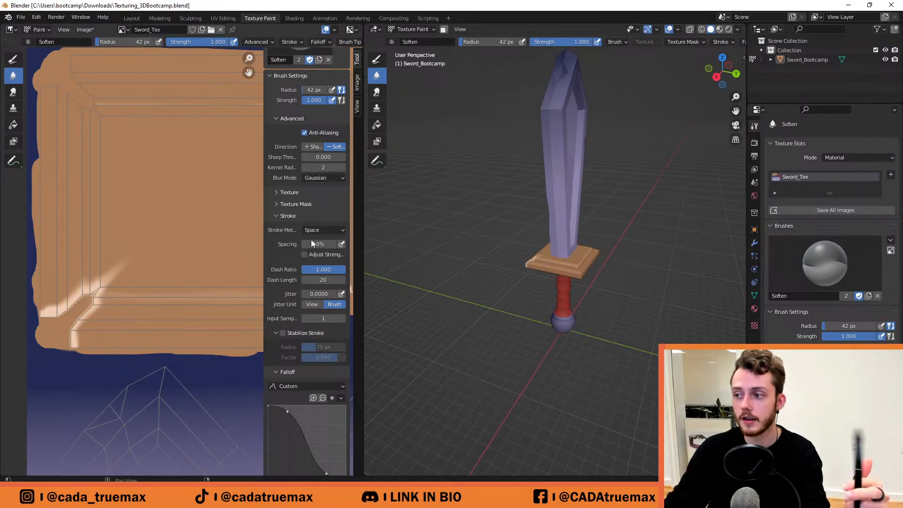
mouse_move(470, 244)
middle_mouse_down()
mouse_move(499, 243)
mouse_move(480, 250)
mouse_move(535, 228)
middle_mouse_up()
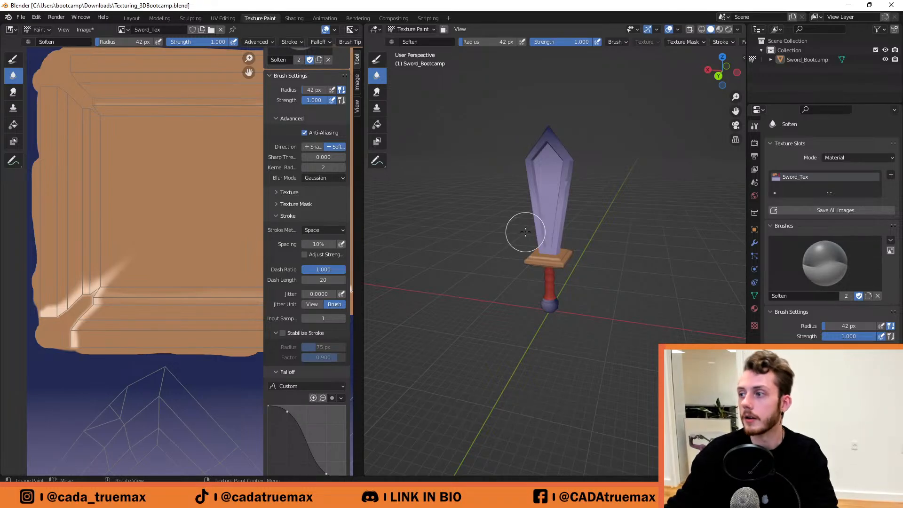
Set the viewport lighting to Flat and inspect the sword's painted colours from several sides.
left_click(737, 29)
left_click(764, 73)
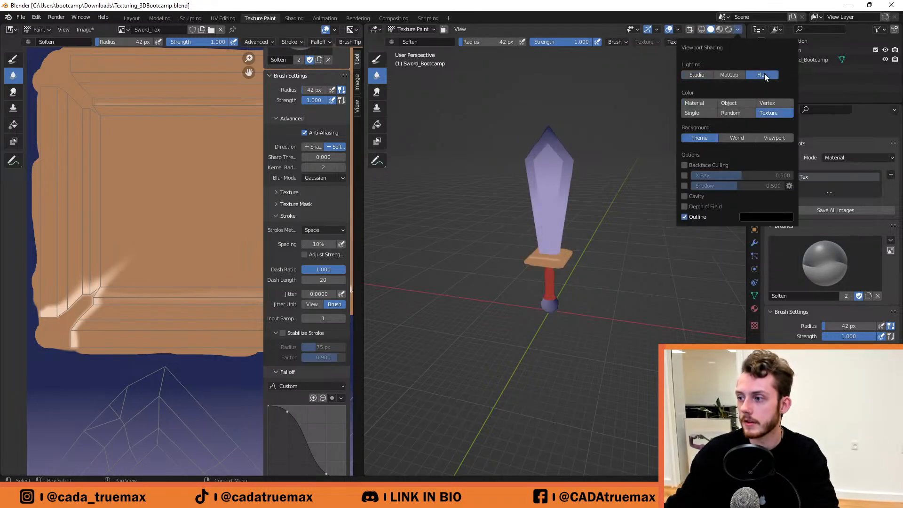
mouse_move(579, 195)
middle_mouse_down()
mouse_move(549, 157)
mouse_move(540, 162)
mouse_move(599, 139)
mouse_move(542, 185)
mouse_move(521, 181)
middle_mouse_up()
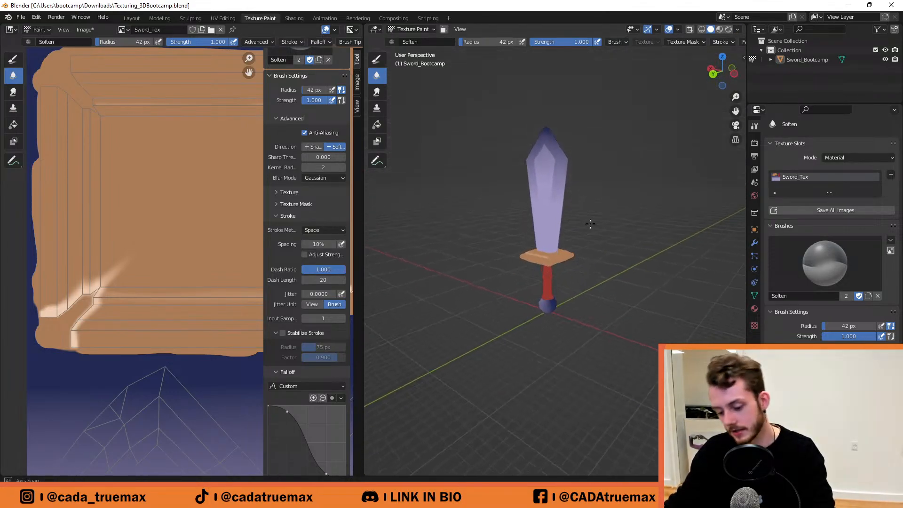
scroll(581, 213, "up", 2)
mouse_move(580, 213)
middle_mouse_down()
mouse_move(606, 240)
mouse_move(697, 69)
middle_mouse_up()
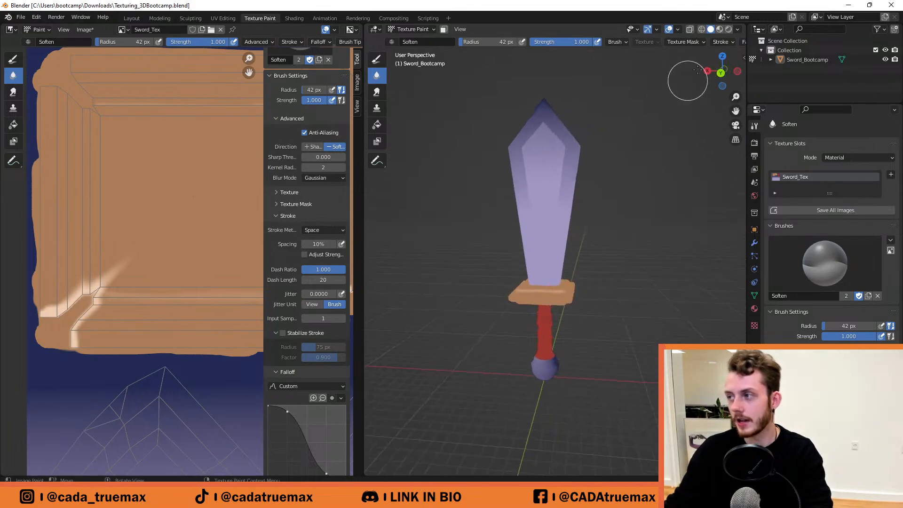
left_click(737, 30)
middle_click_drag(637, 113, 536, 136)
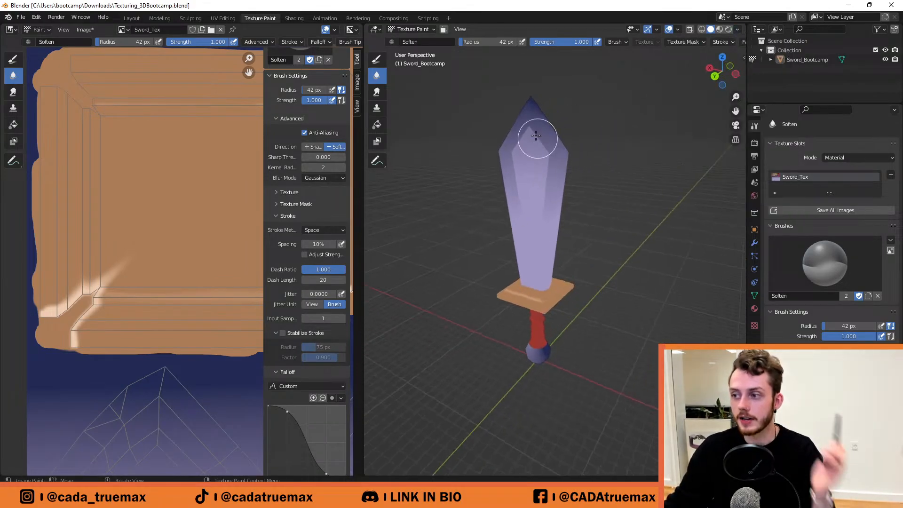
middle_click_drag(543, 197, 455, 206)
Set the viewport lighting back to Studio and view the sword from another side.
left_click(735, 32)
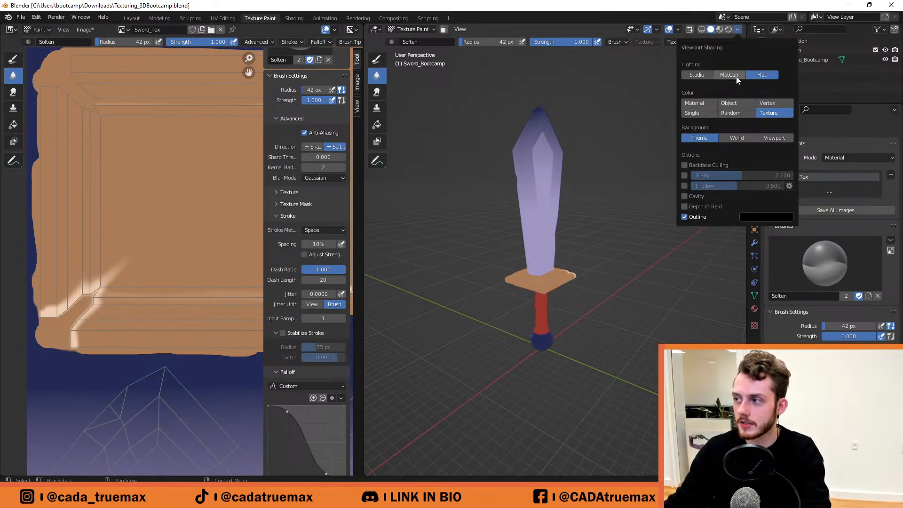
left_click(688, 76)
mouse_move(574, 118)
middle_mouse_down()
mouse_move(502, 124)
mouse_move(630, 118)
middle_mouse_up()
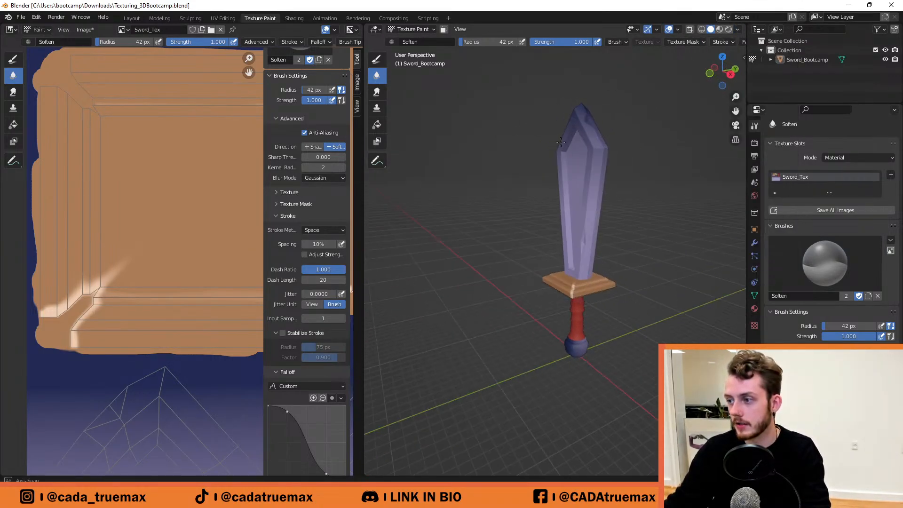
Try the dark striped studio light and the two plain grey studio lights on the sword.
left_click(736, 30)
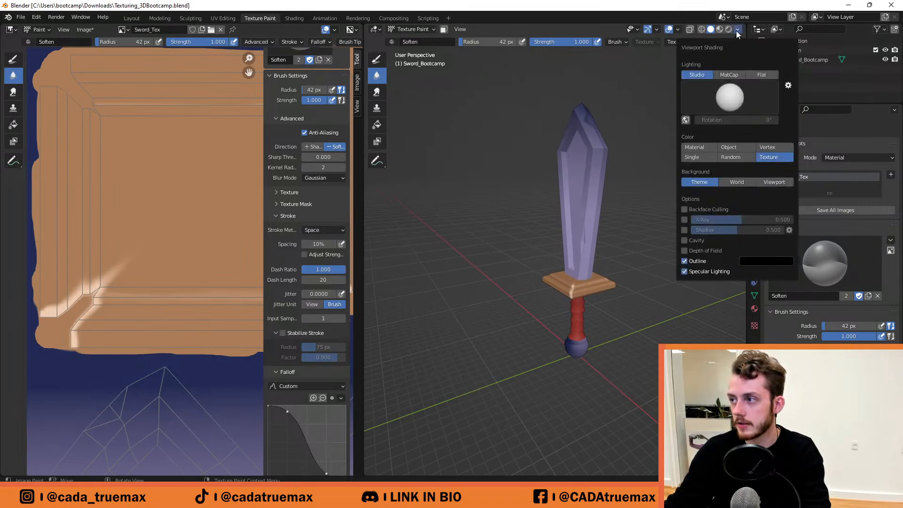
left_click(729, 97)
left_click(740, 131)
mouse_move(549, 135)
middle_mouse_down()
mouse_move(571, 141)
mouse_move(418, 136)
mouse_move(581, 151)
mouse_move(559, 146)
middle_mouse_up()
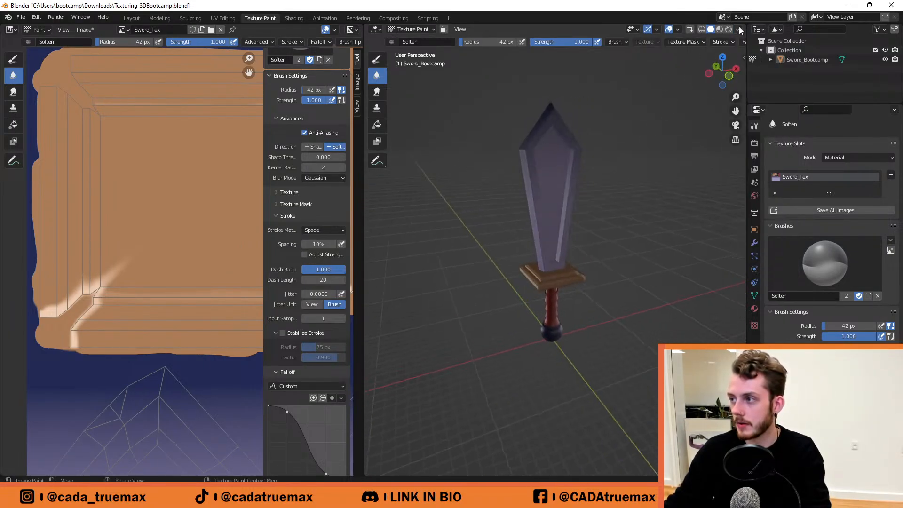
left_click(737, 30)
left_click(705, 96)
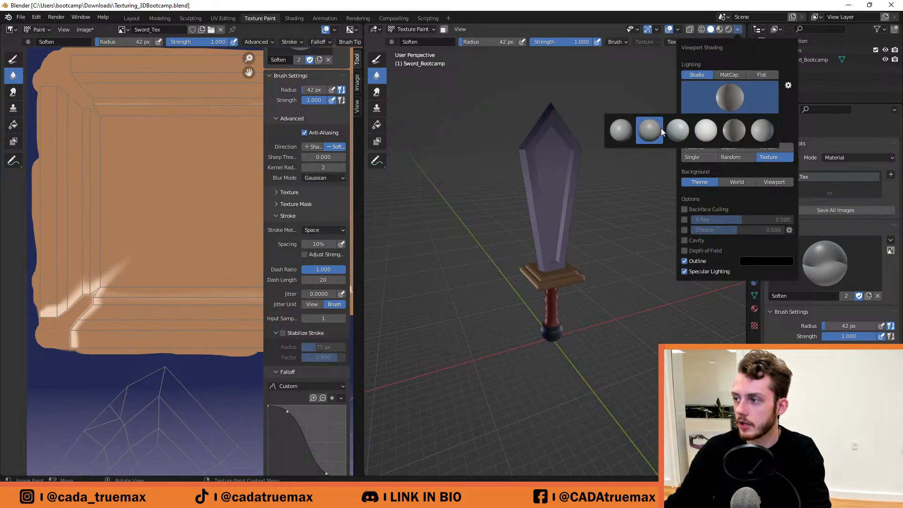
left_click(661, 128)
left_click(736, 30)
left_click(713, 97)
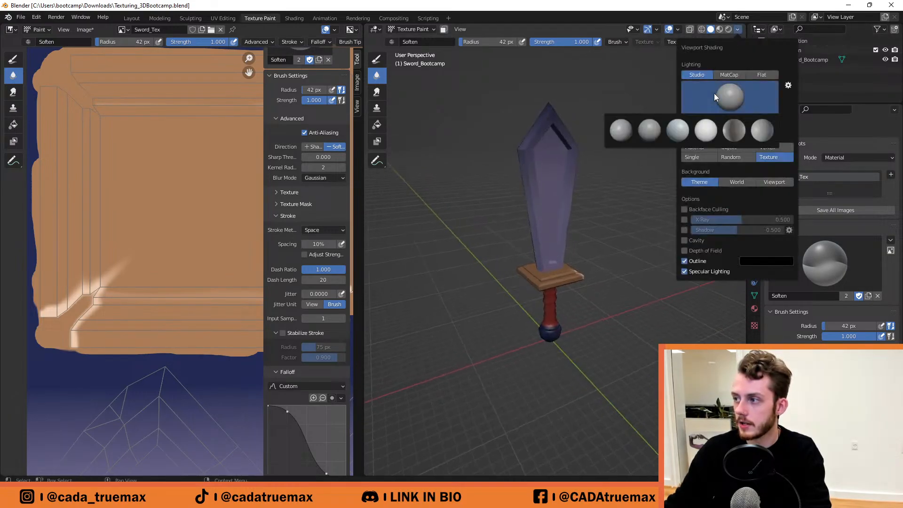
left_click(617, 126)
middle_click_drag(612, 131, 649, 97)
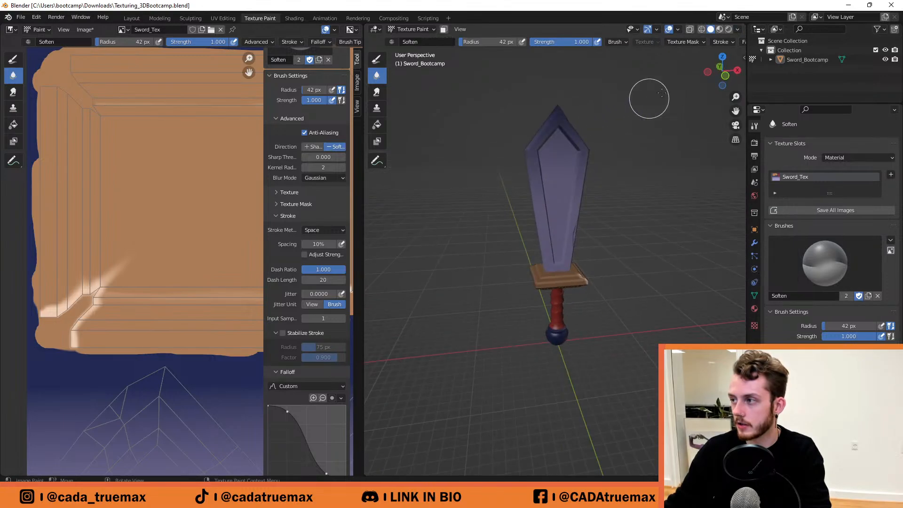
Set the viewport's studio light to the white preset and view the sword under it.
left_click(737, 28)
left_click(743, 96)
left_click(706, 134)
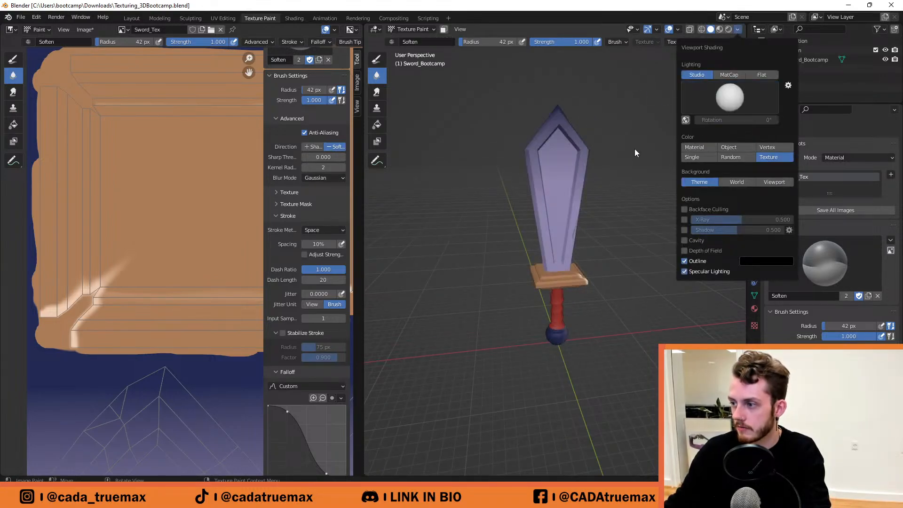
middle_click_drag(634, 150, 673, 87)
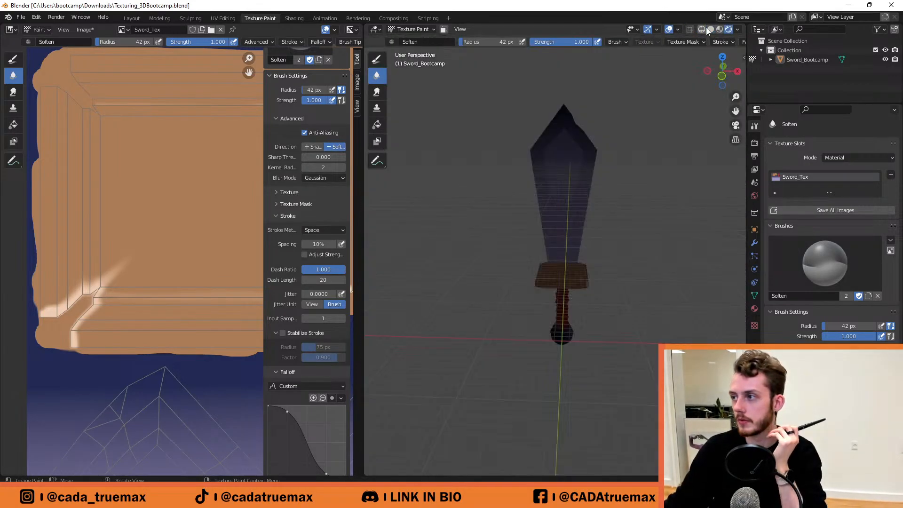
Return the viewport to solid shading, set its lighting to MatCap and inspect the sword from another angle.
left_click(710, 30)
left_click(736, 29)
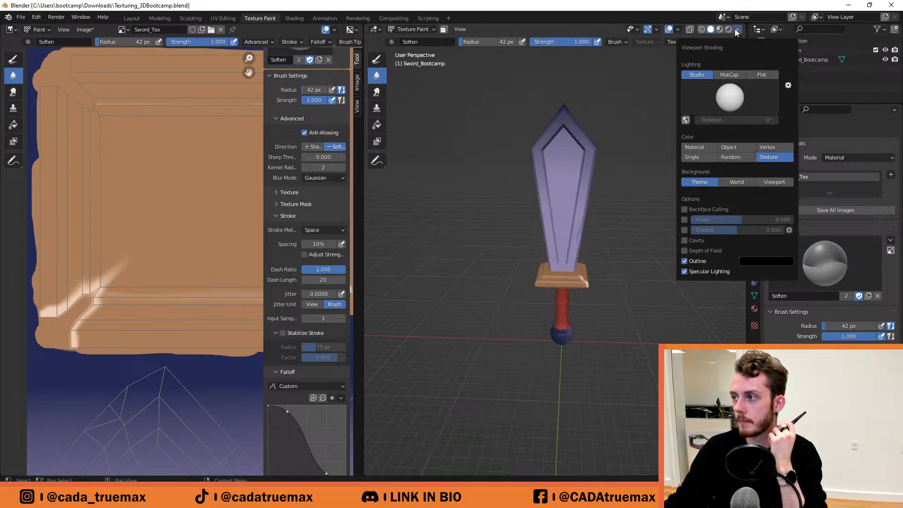
left_click(730, 74)
left_click(729, 97)
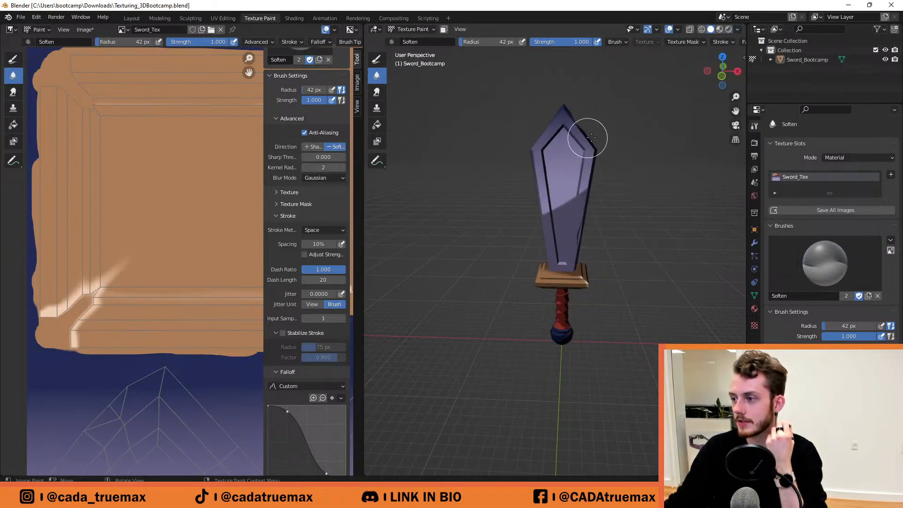
mouse_move(584, 137)
middle_mouse_down()
mouse_move(520, 131)
mouse_move(600, 146)
mouse_move(525, 157)
middle_mouse_up()
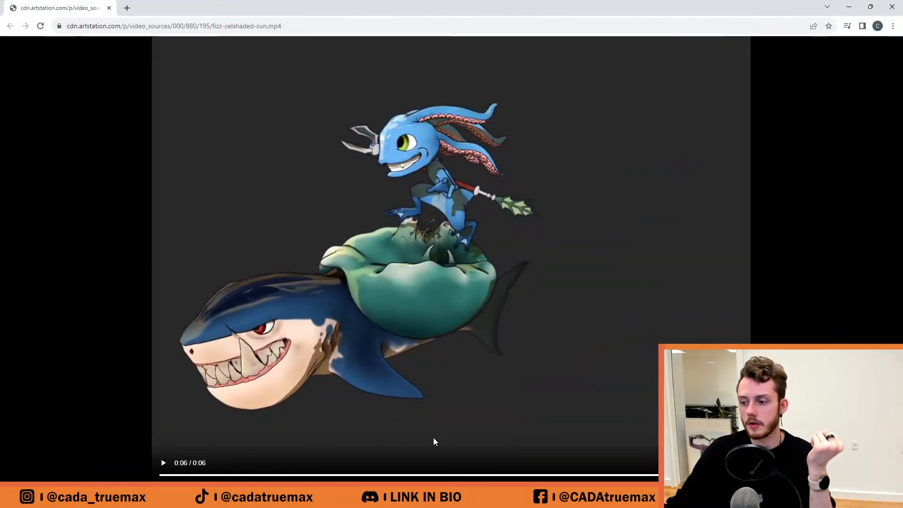
Switch to the browser and play the reference video fizz-celshaded-sun.mp4 repeatedly to study its cel-shaded lighting.
left_click(163, 463)
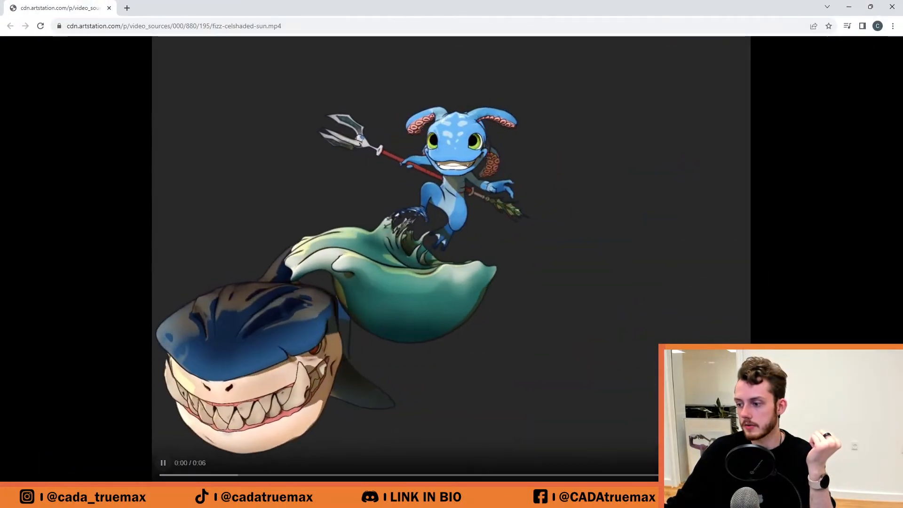
mouse_move(558, 497)
left_click(508, 449)
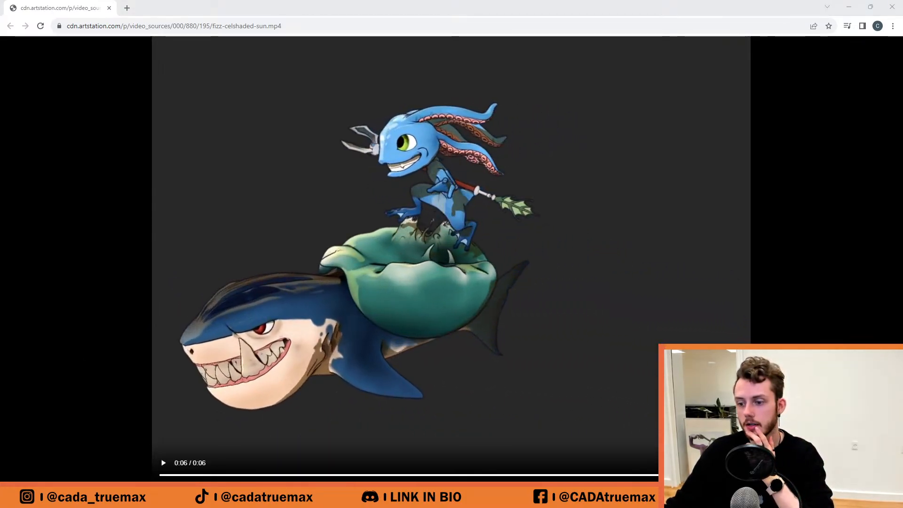
right_click(648, 334)
left_click(667, 340)
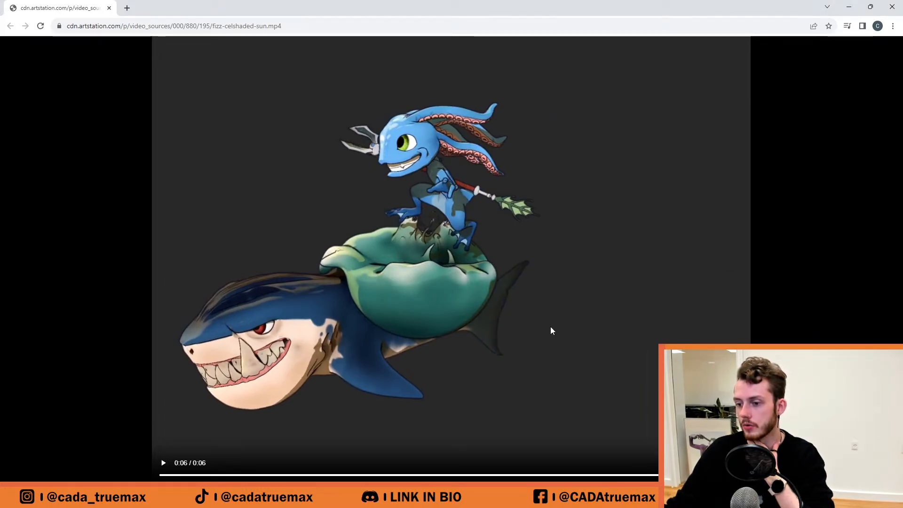
left_click(552, 331)
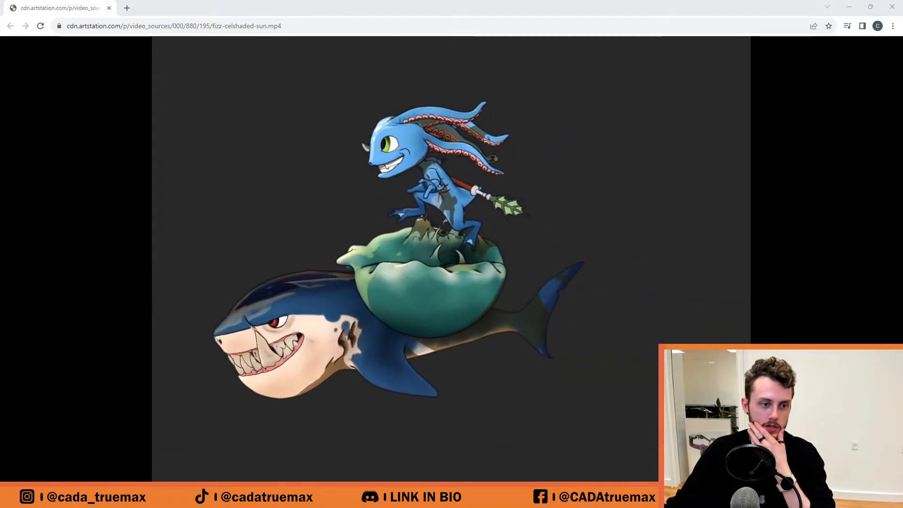
Bring up the fizz-unrendered.mp4 reference video and play it to study the painted textures without the cel-shaded render.
left_click_drag(0, 31, 171, 8)
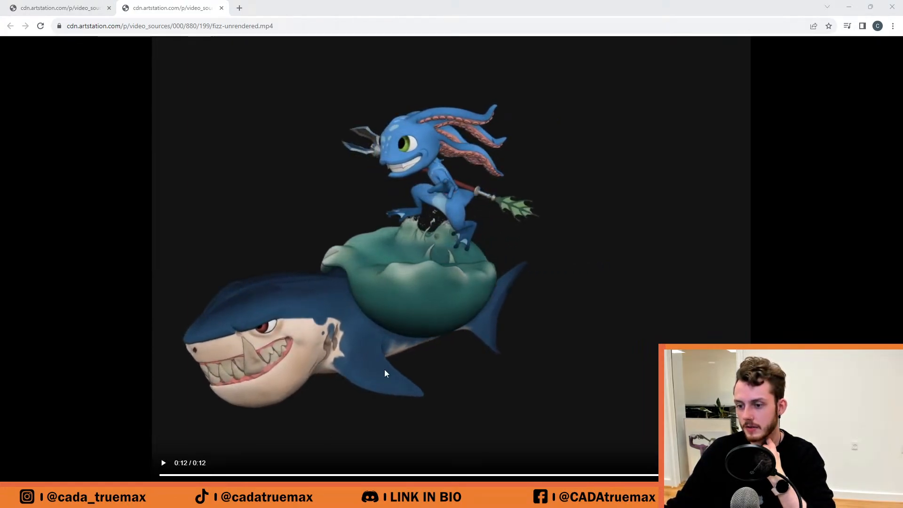
left_click(451, 292)
right_click(451, 293)
left_click(481, 303)
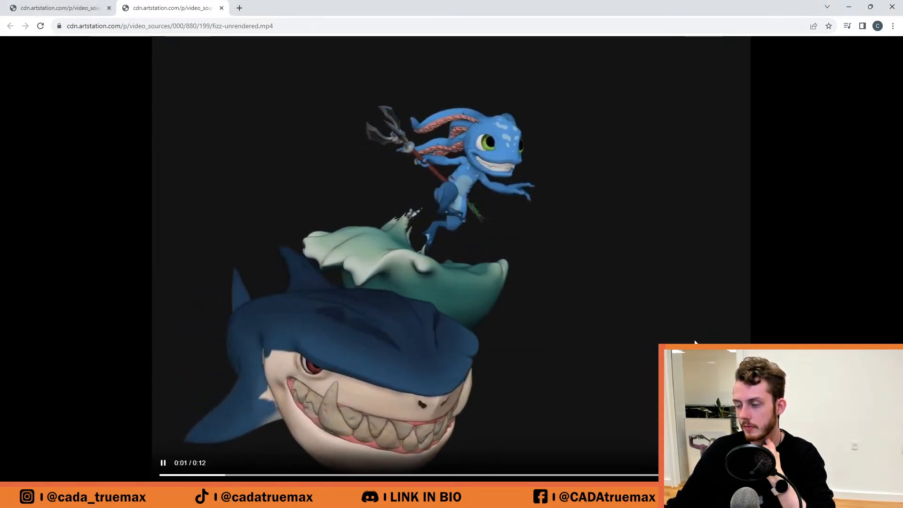